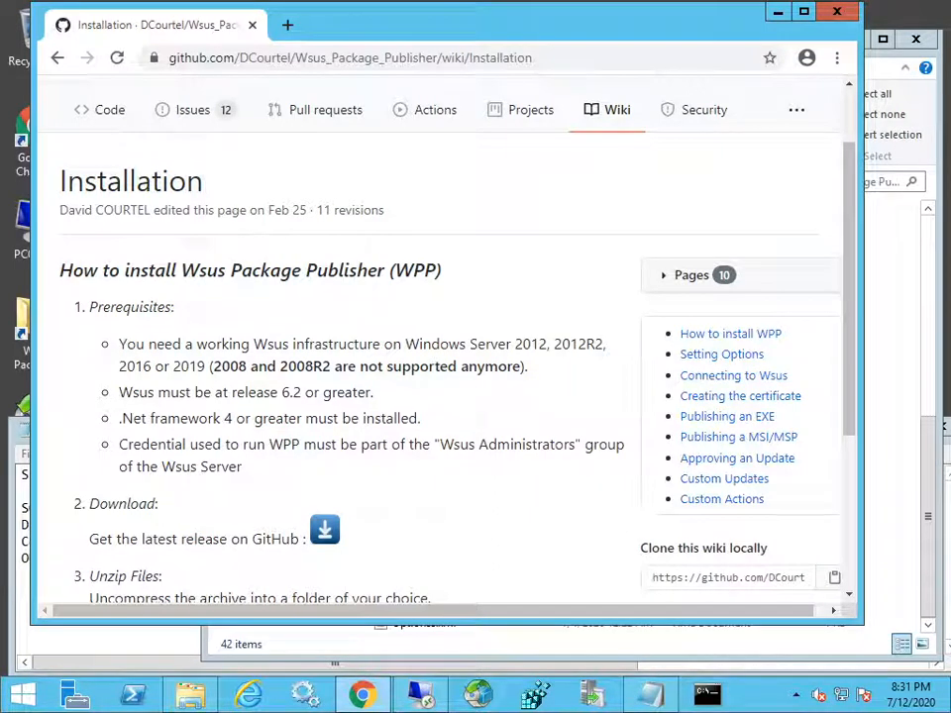
- Examine the address and latest-release download link on the Wsus Package Publisher installation wiki page
{"action": "left_click", "coordinate": [451, 60]}
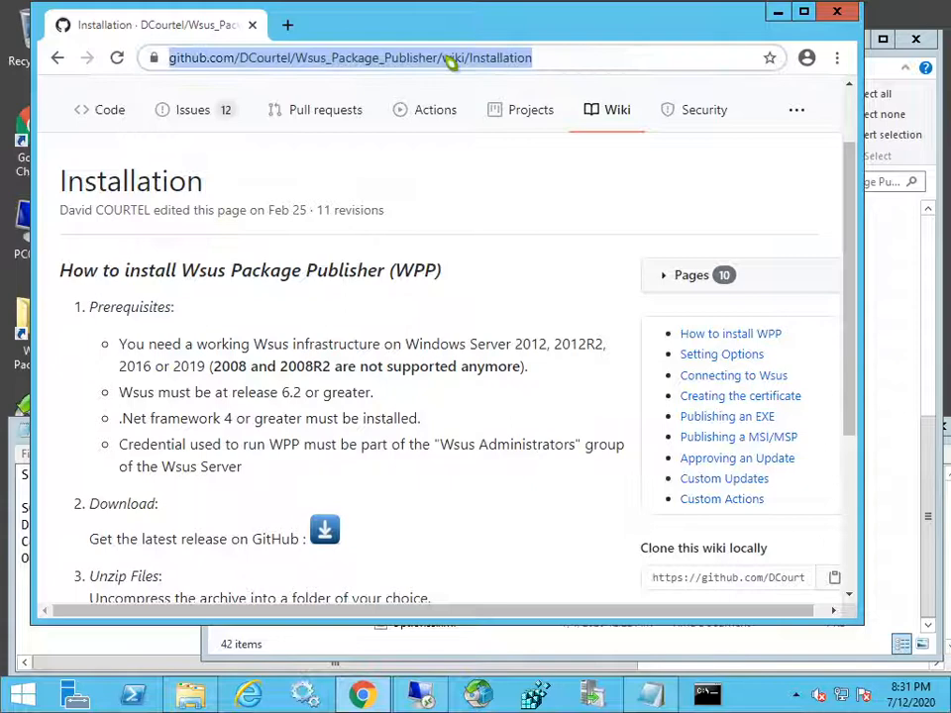
{"action": "left_click", "coordinate": [509, 58]}
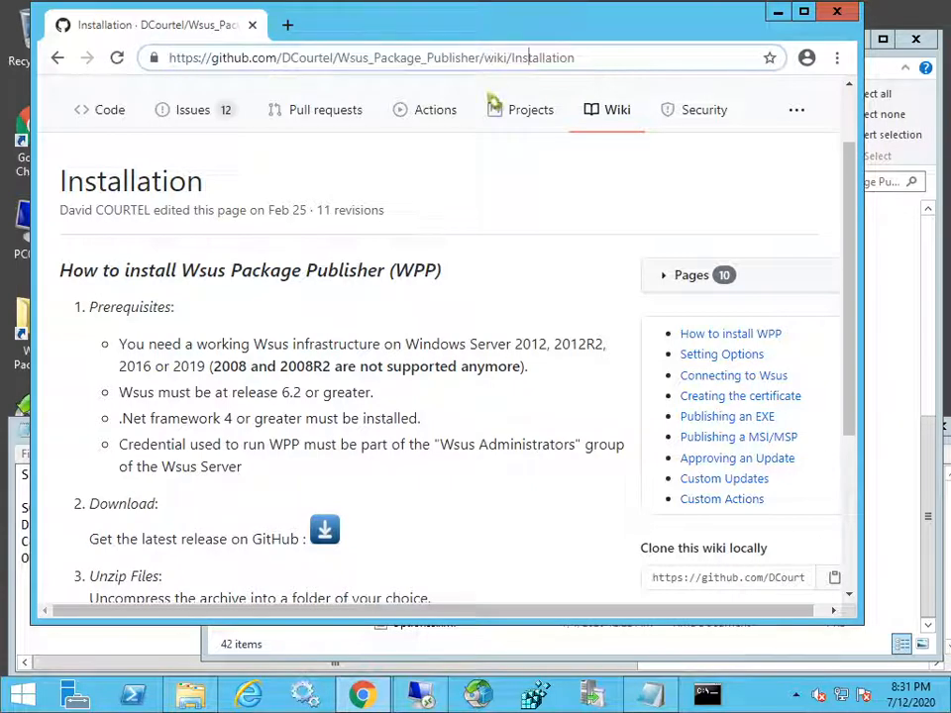
{"action": "left_click", "coordinate": [326, 533]}
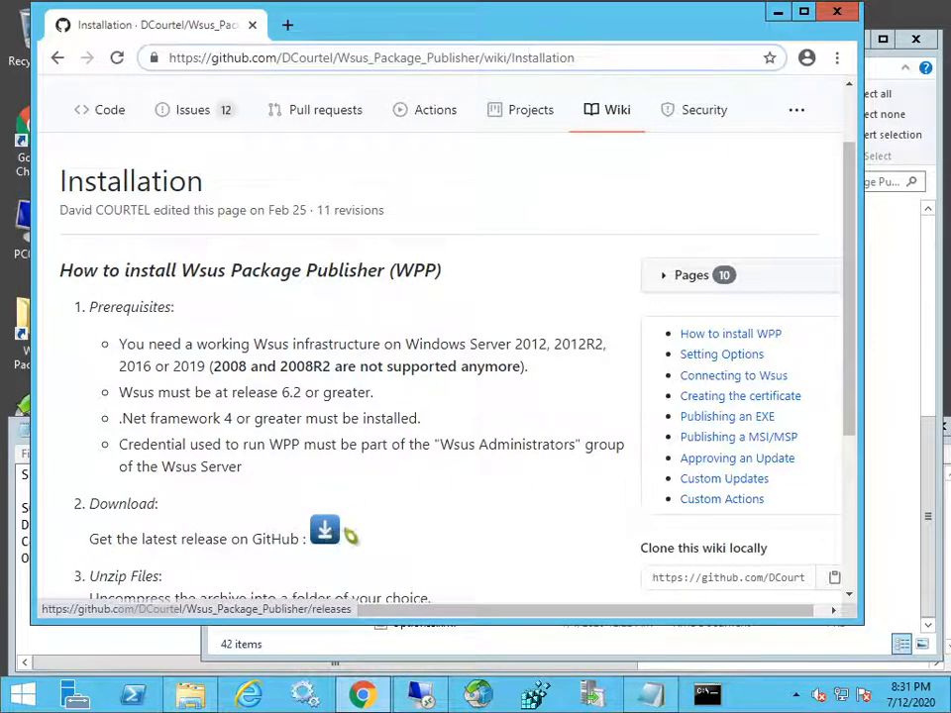
- Switch to File Explorer, launch Wsus Package Publisher.exe from its folder on drive C, and dismiss the startup notice
{"action": "left_click", "coordinate": [936, 474]}
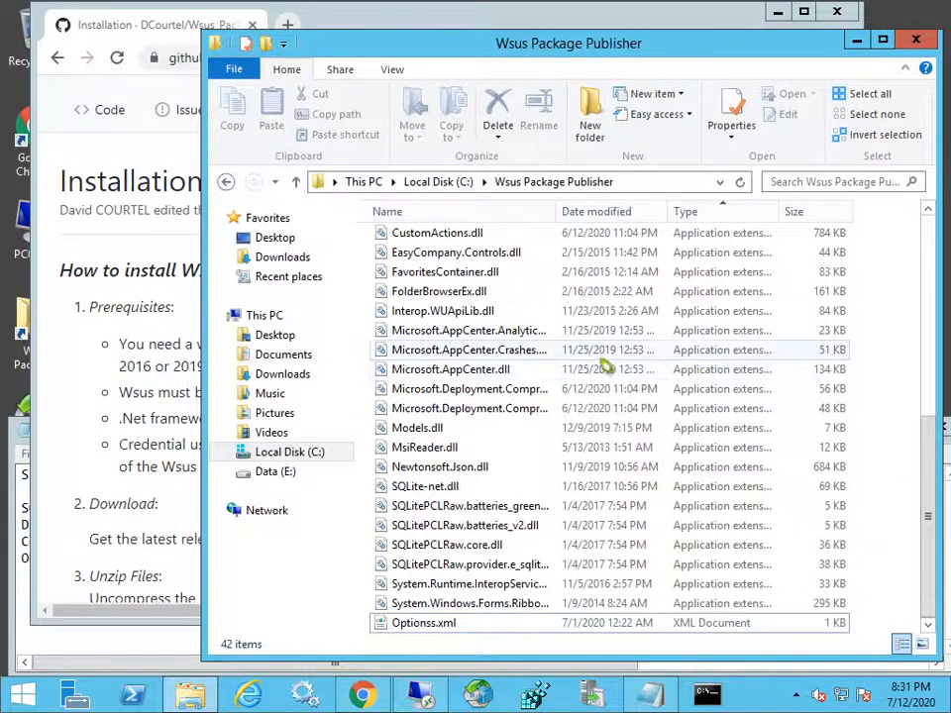
{"action": "mouse_move", "coordinate": [535, 357]}
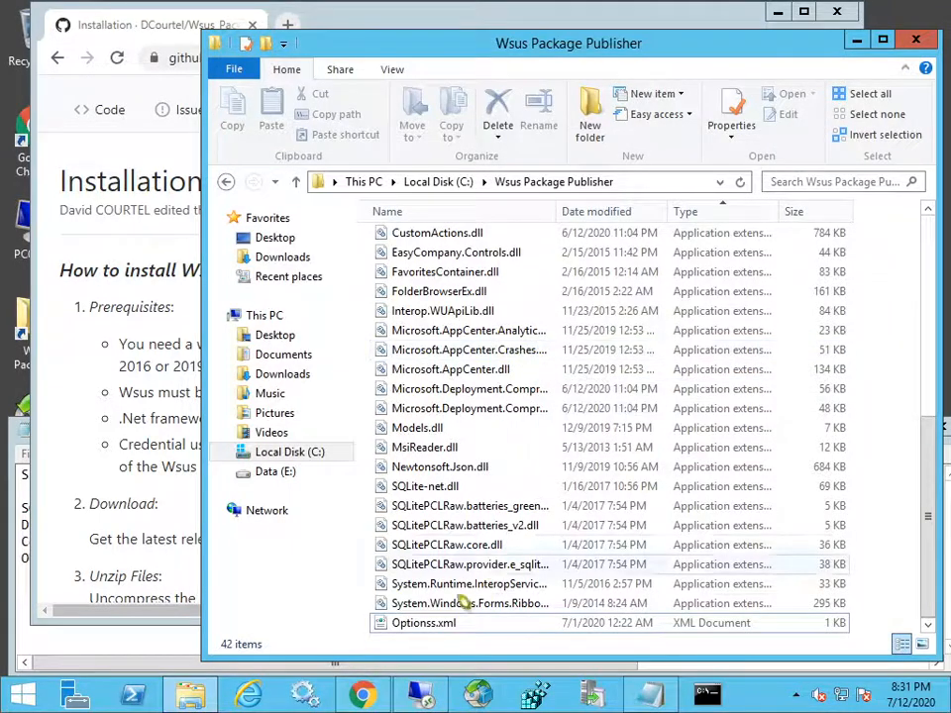
{"action": "scroll", "coordinate": [484, 550], "scroll_direction": "up", "scroll_amount": 4}
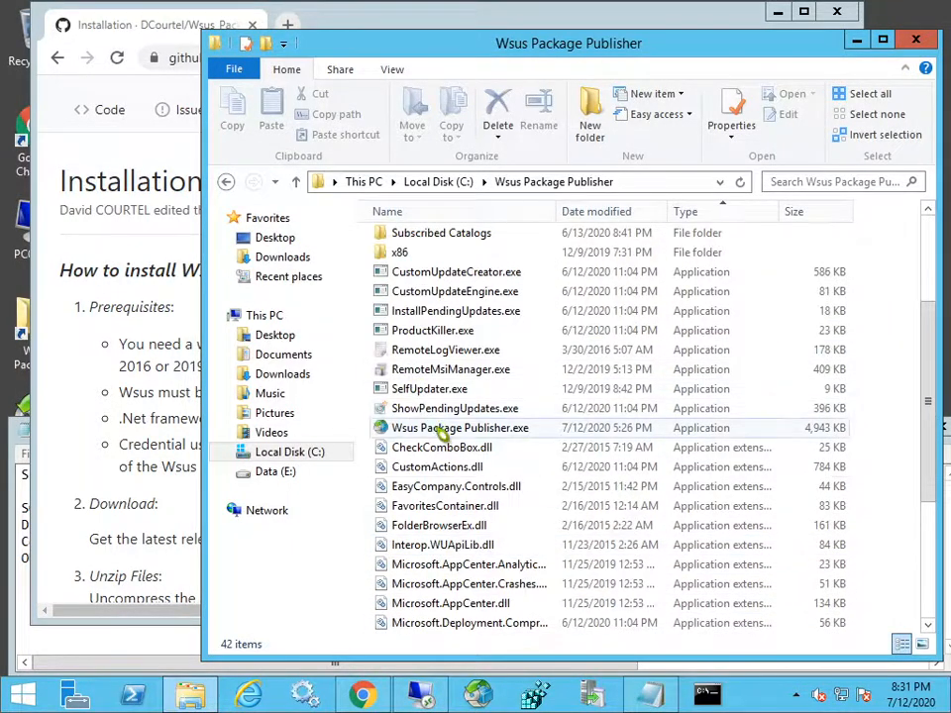
{"action": "right_click", "coordinate": [442, 429]}
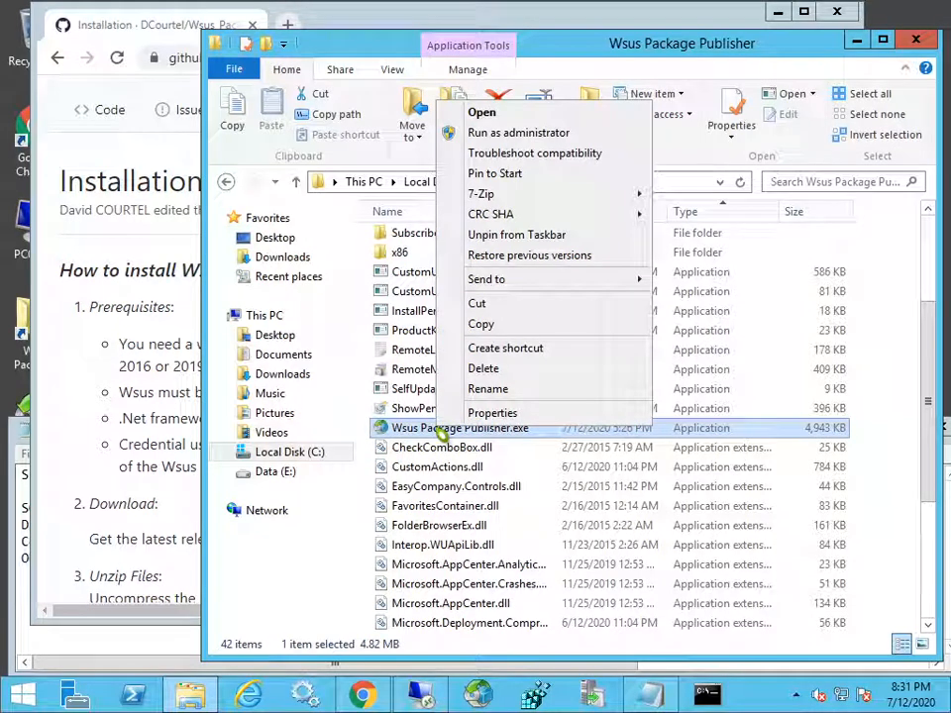
{"action": "double_click", "coordinate": [423, 431]}
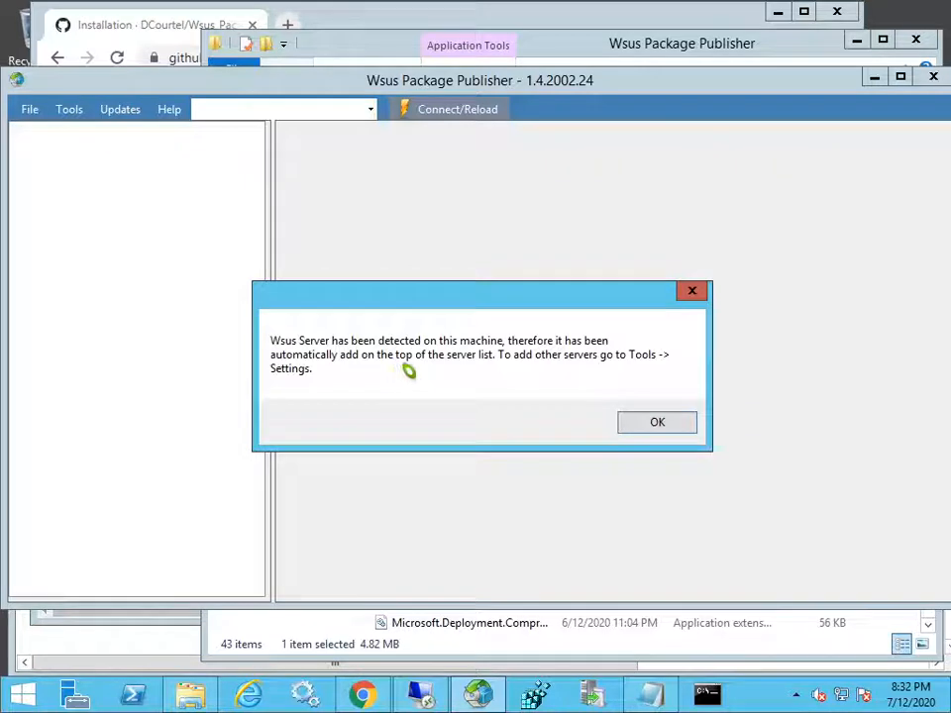
{"action": "left_click", "coordinate": [657, 423]}
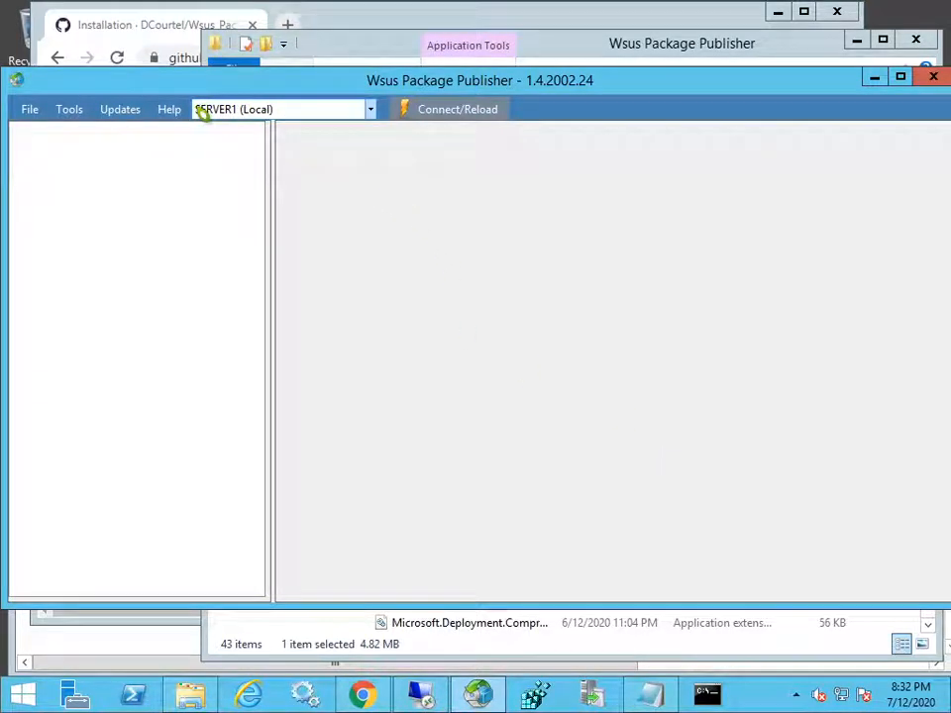
- Review and accept the SERVER1 server settings, and connect to the local WSUS server
{"action": "left_click", "coordinate": [71, 112]}
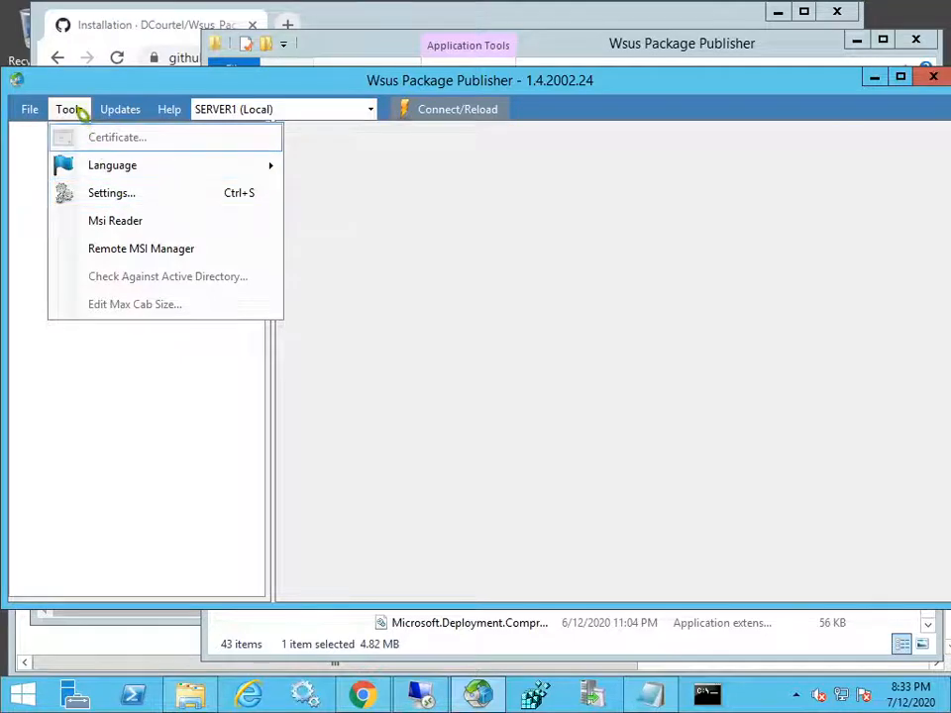
{"action": "left_click", "coordinate": [129, 197]}
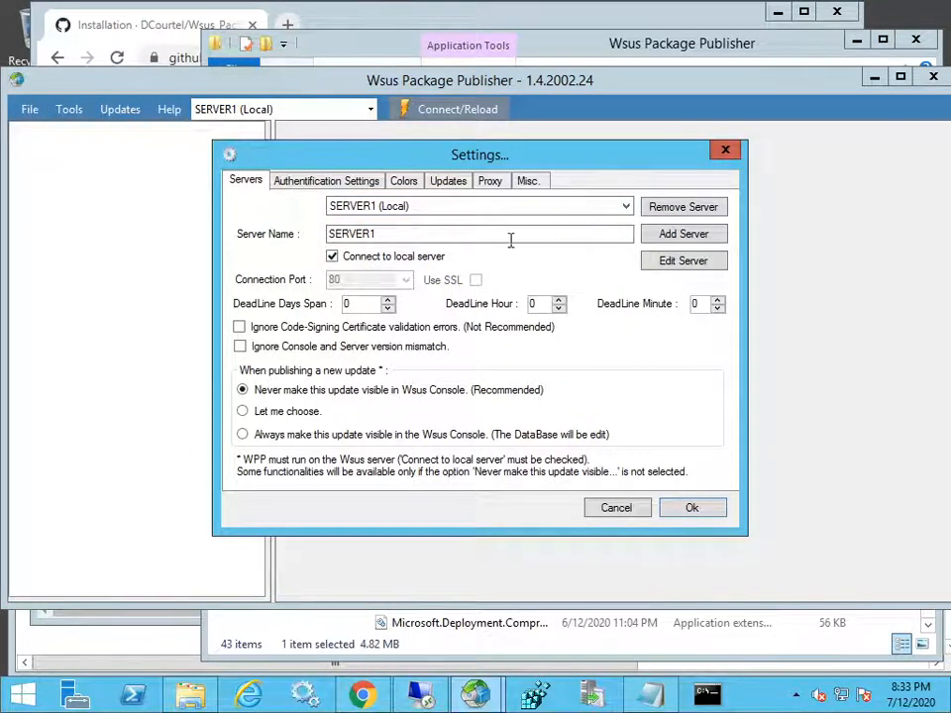
{"action": "left_click", "coordinate": [724, 512]}
{"action": "left_click", "coordinate": [436, 117]}
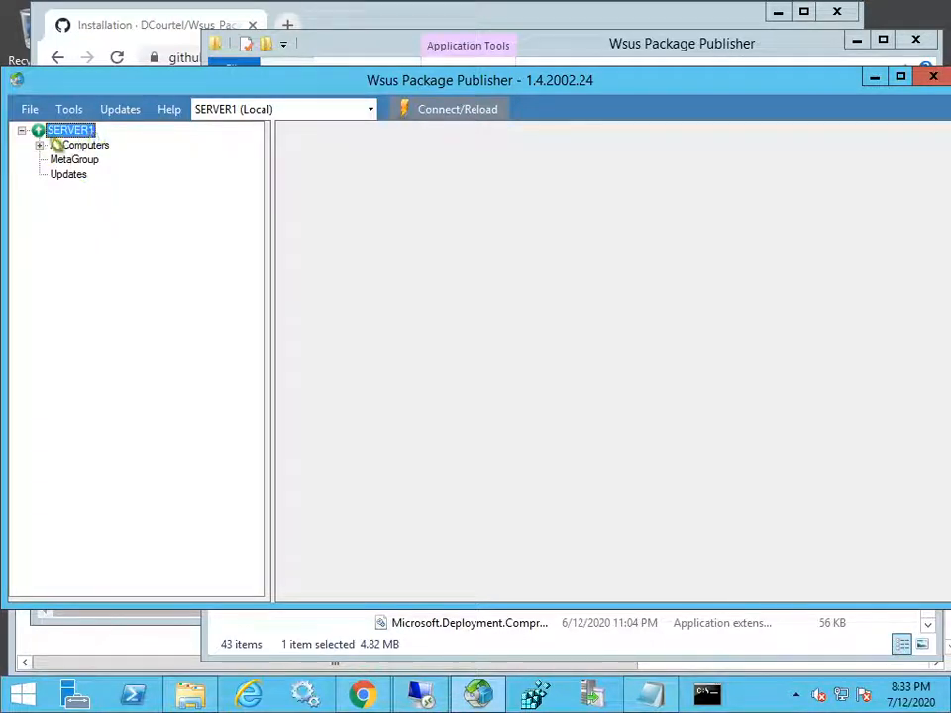
- List the computers in the IT group with a narrower server tree, and select the Updates node
{"action": "left_click", "coordinate": [38, 145]}
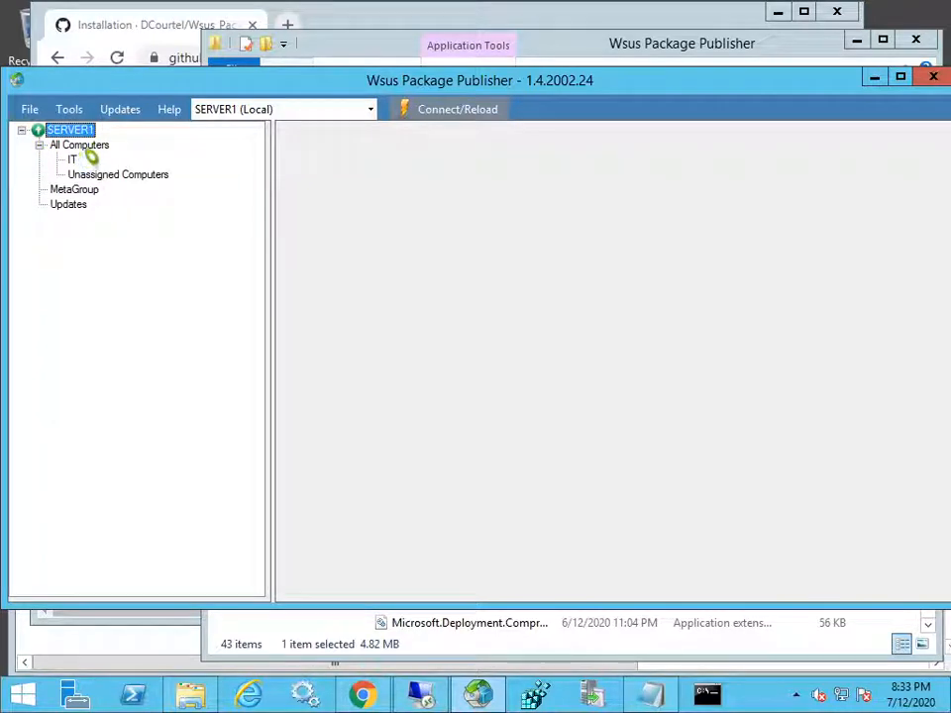
{"action": "left_click", "coordinate": [73, 161]}
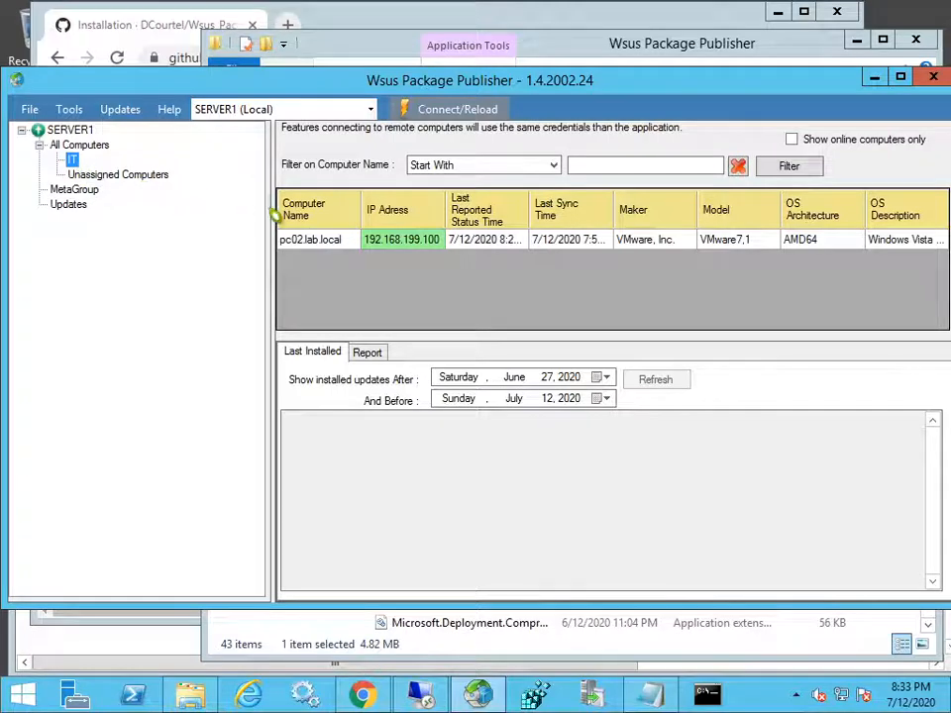
{"action": "left_click_drag", "start_coordinate": [216, 213], "coordinate": [186, 204]}
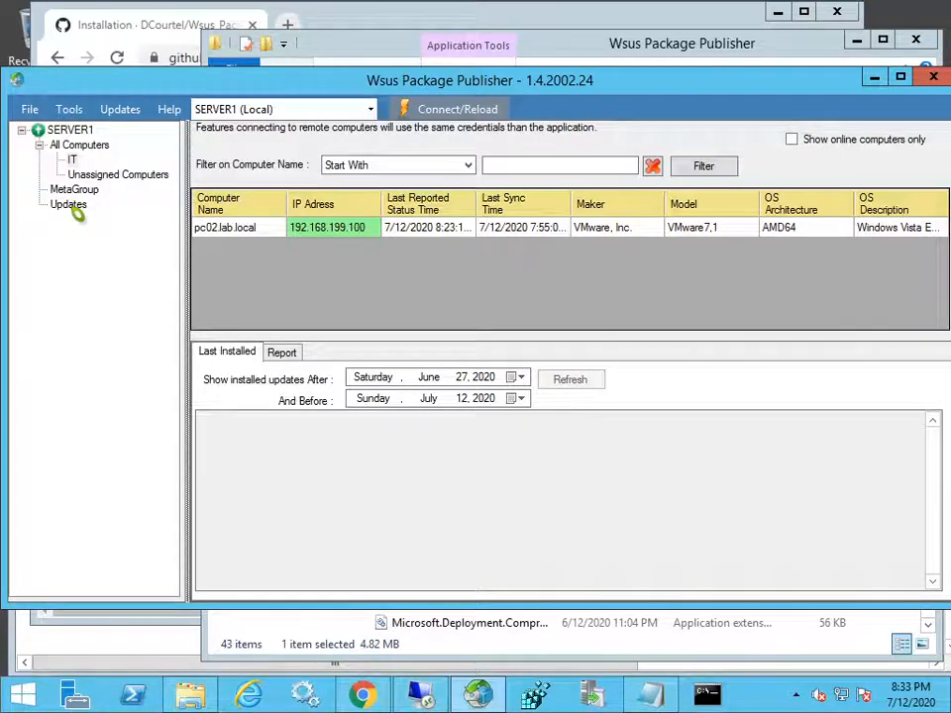
{"action": "left_click", "coordinate": [70, 206]}
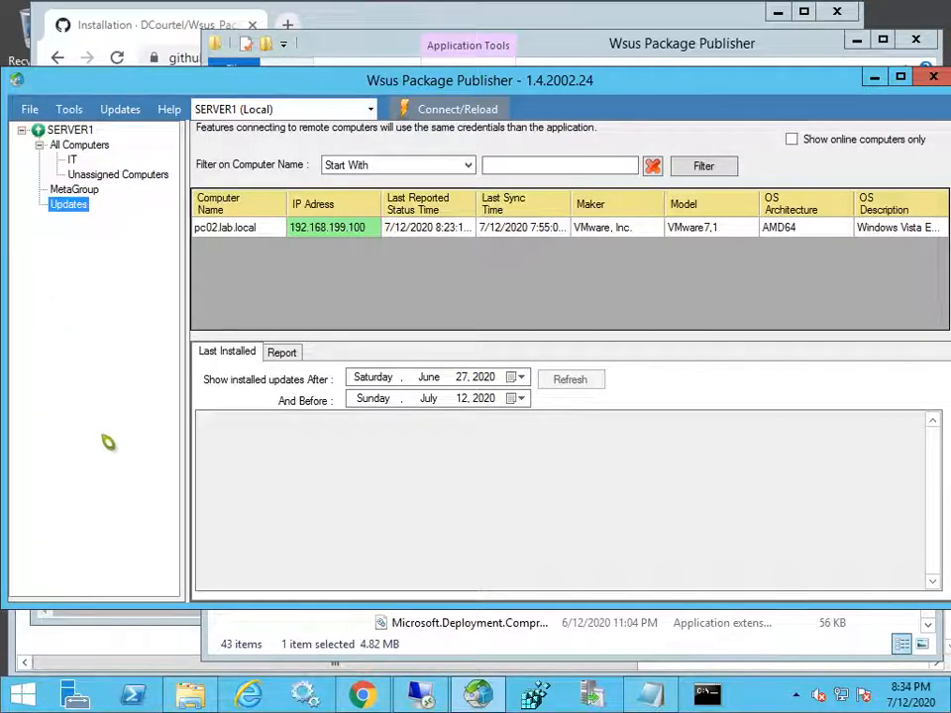
- Open the certificate management dialog to review its generate, load and save options, and close it without changes
{"action": "left_click", "coordinate": [70, 110]}
{"action": "mouse_move", "coordinate": [114, 112]}
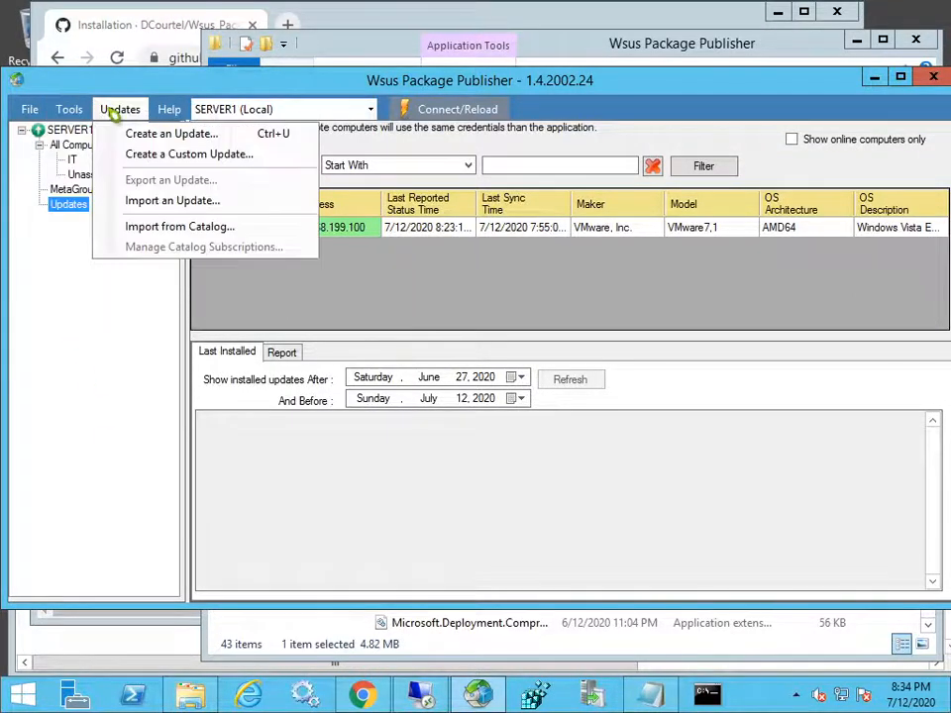
{"action": "mouse_move", "coordinate": [72, 113]}
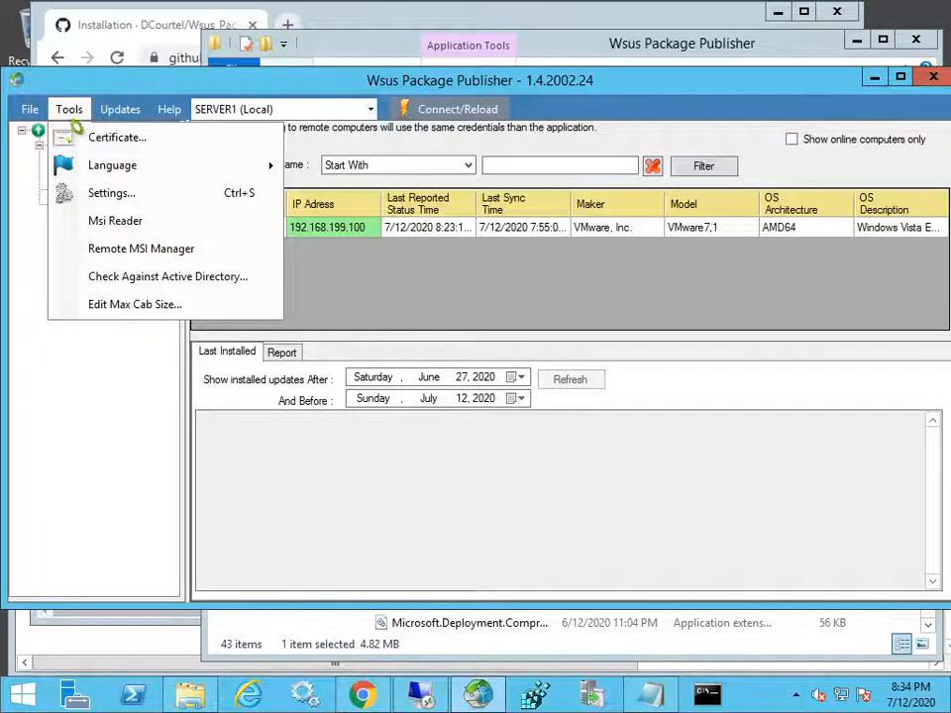
{"action": "left_click", "coordinate": [148, 141]}
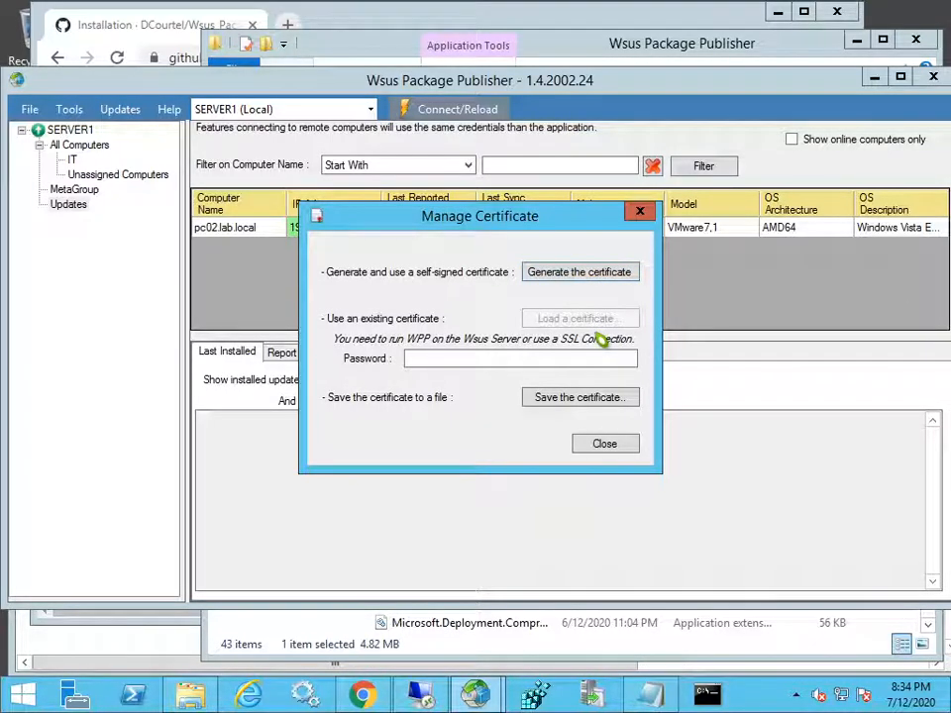
{"action": "left_click", "coordinate": [604, 443]}
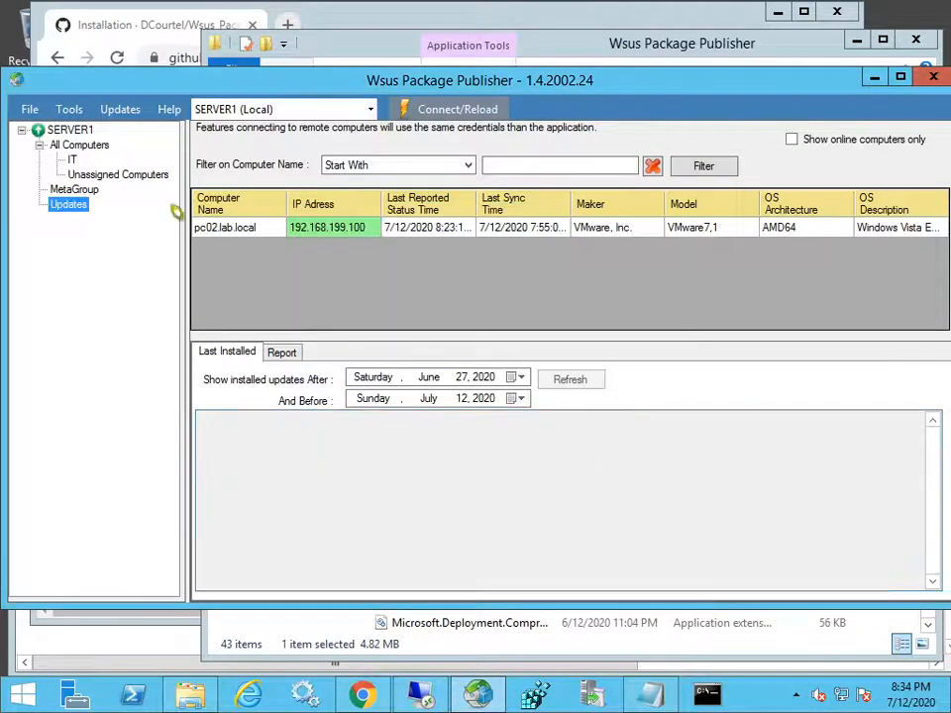
- Review the Servers, Authentification, Colors, Updates, Proxy and Misc. settings, and cancel without changing anything
{"action": "left_click", "coordinate": [68, 109]}
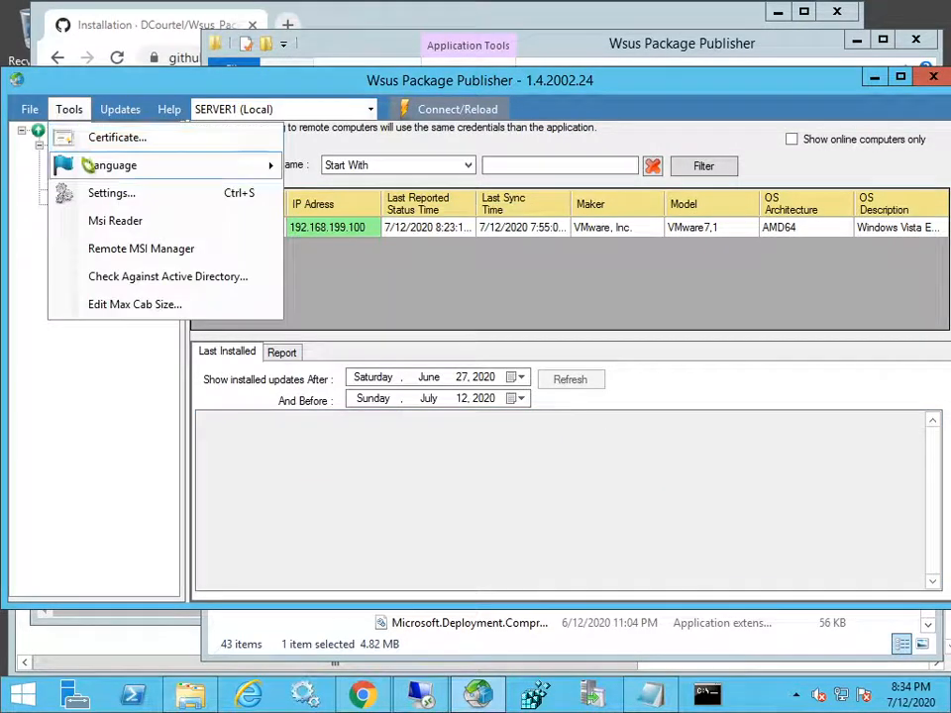
{"action": "left_click", "coordinate": [149, 203]}
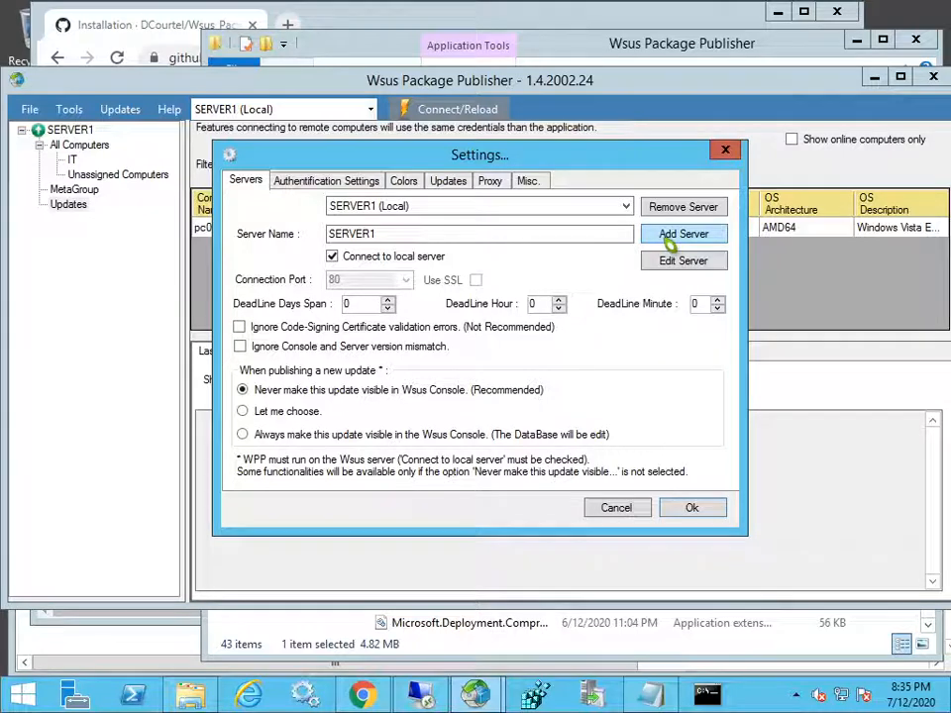
{"action": "left_click", "coordinate": [327, 185]}
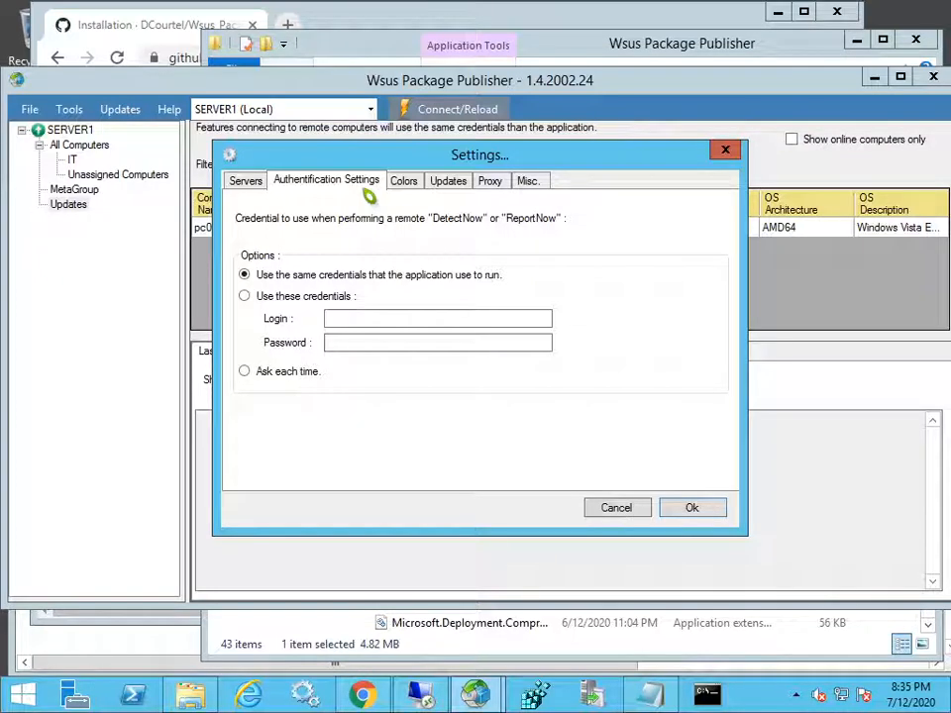
{"action": "left_click", "coordinate": [362, 341]}
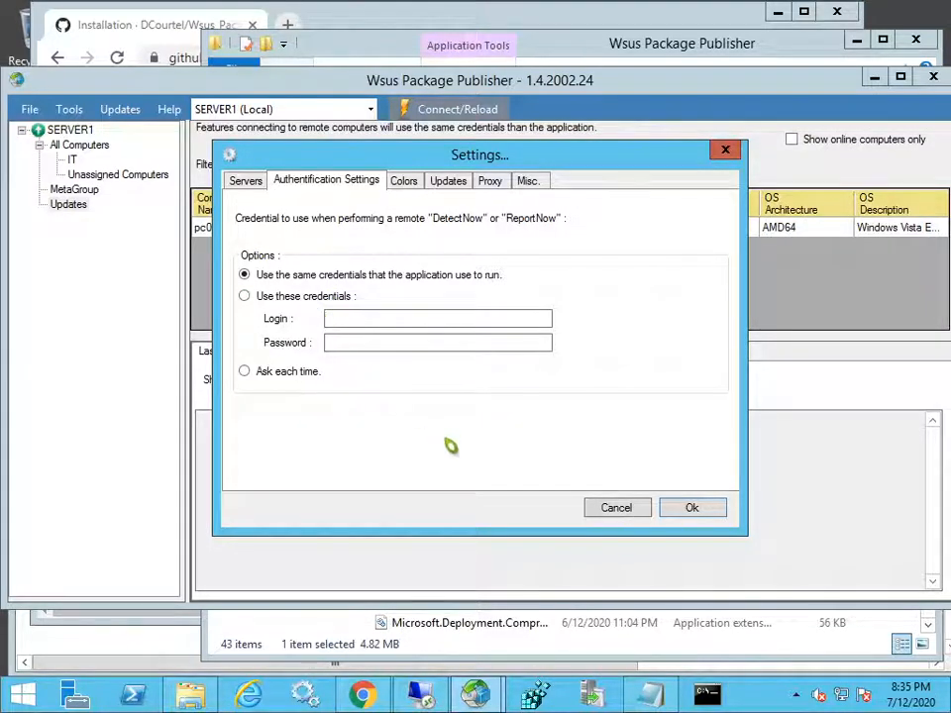
{"action": "left_click", "coordinate": [383, 339]}
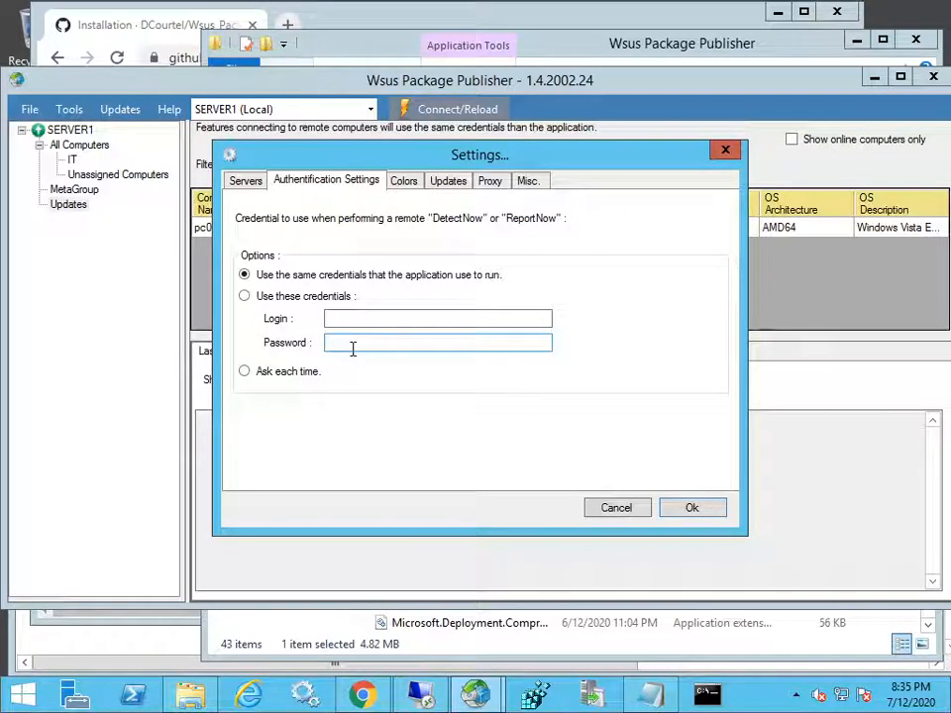
{"action": "left_click", "coordinate": [405, 183]}
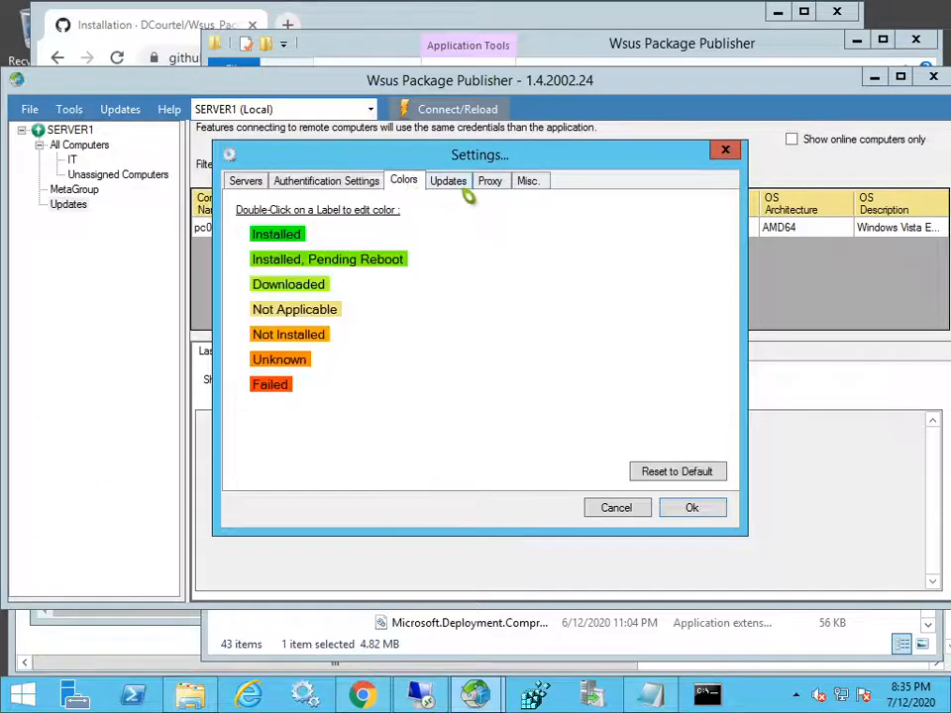
{"action": "left_click", "coordinate": [465, 184]}
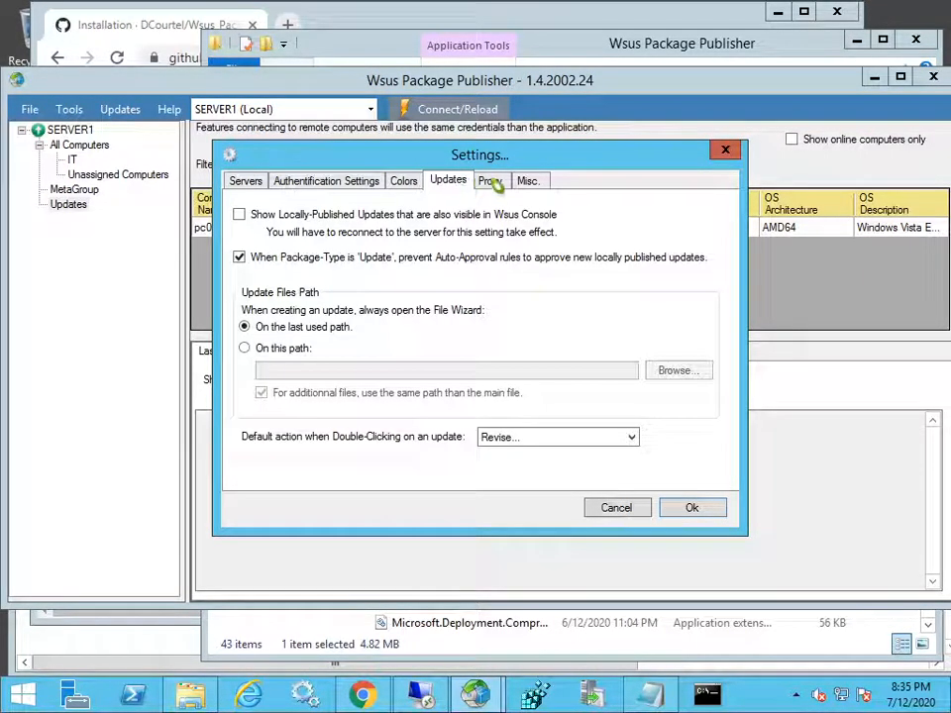
{"action": "left_click", "coordinate": [496, 183]}
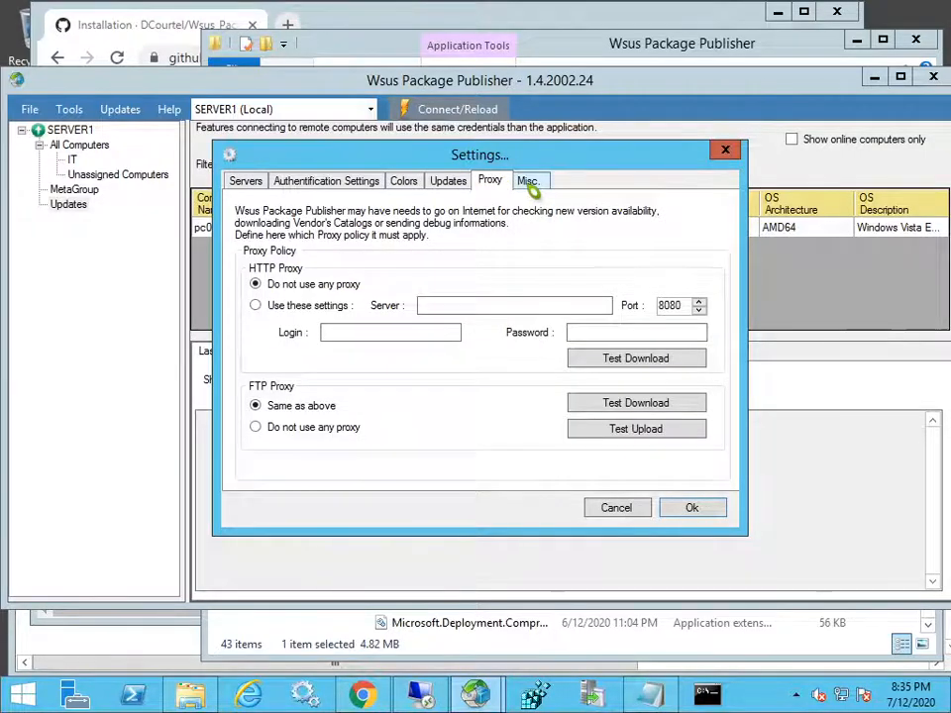
{"action": "left_click", "coordinate": [530, 183]}
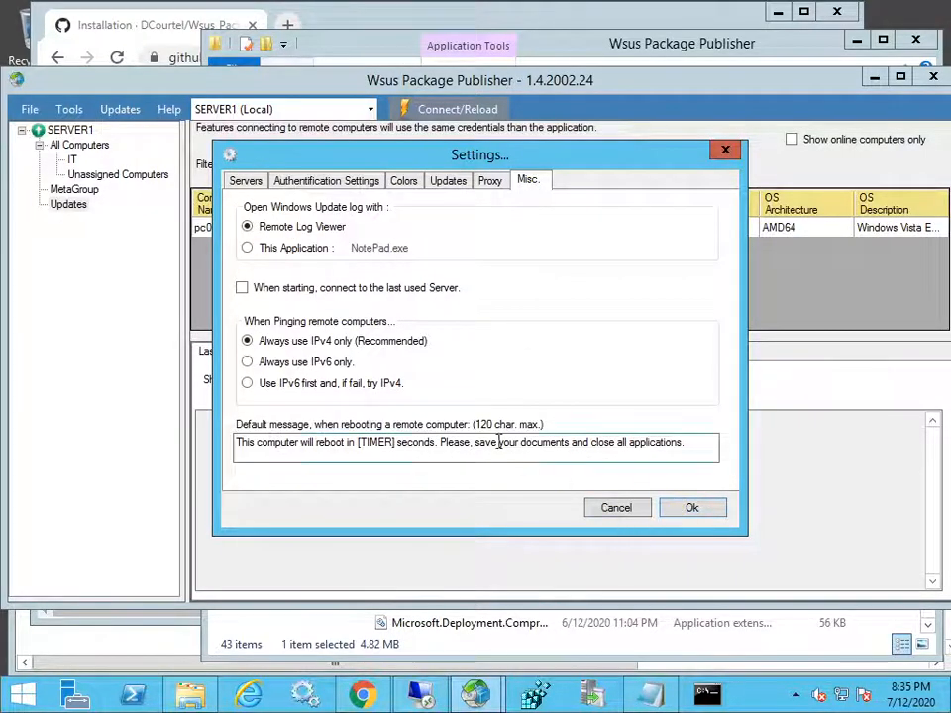
{"action": "left_click", "coordinate": [616, 508]}
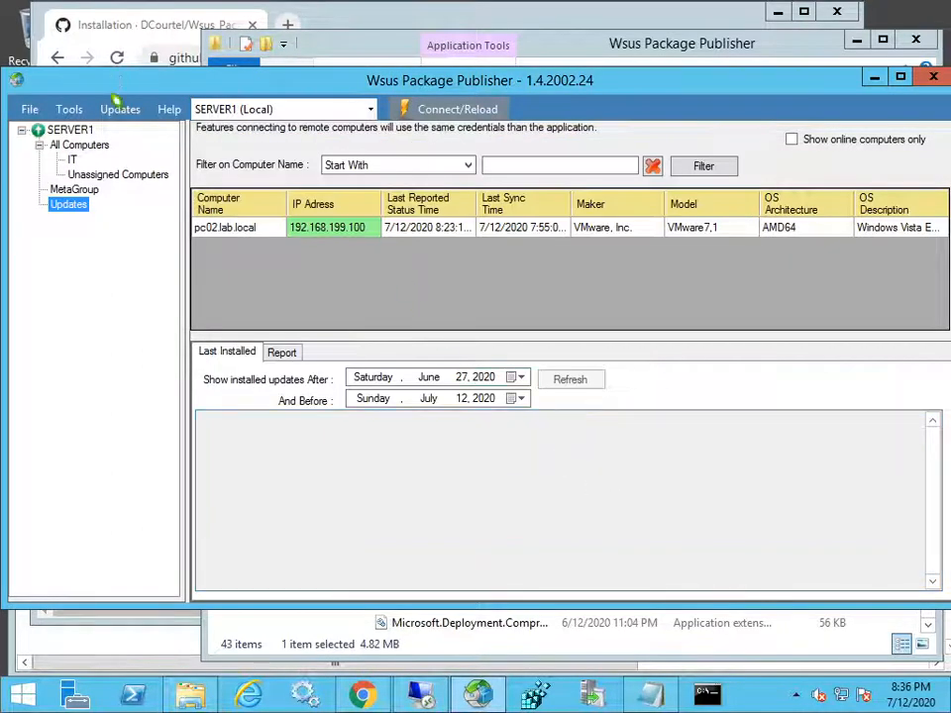
- Load 7z938-x64.msi from the 7zip folder into the MSI Reader and examine its properties with a narrower Property column
{"action": "left_click", "coordinate": [69, 111]}
{"action": "left_click", "coordinate": [109, 221]}
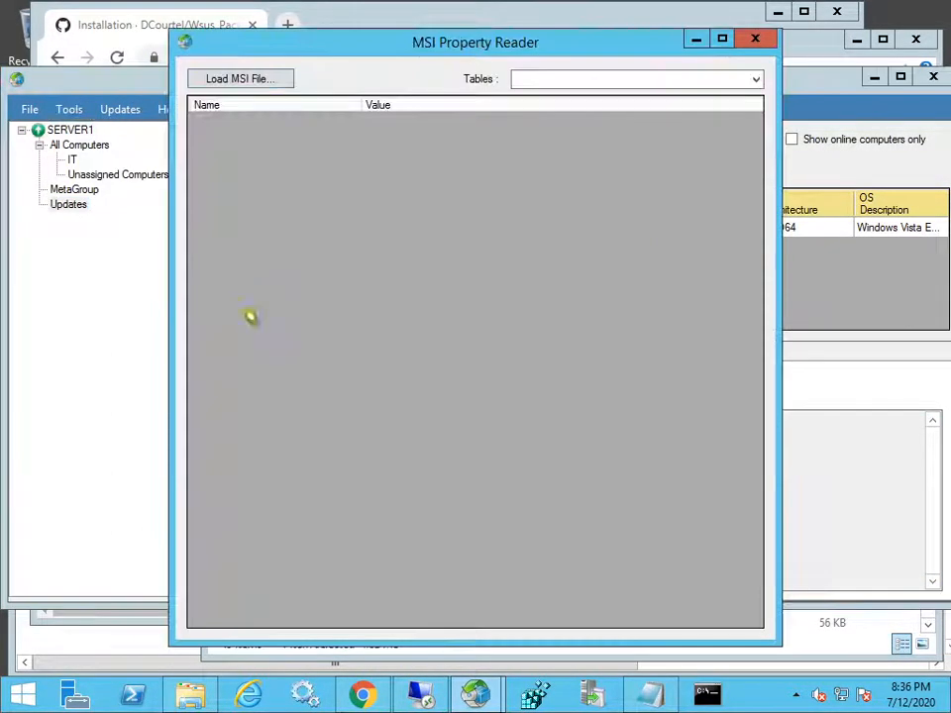
{"action": "left_click", "coordinate": [282, 81]}
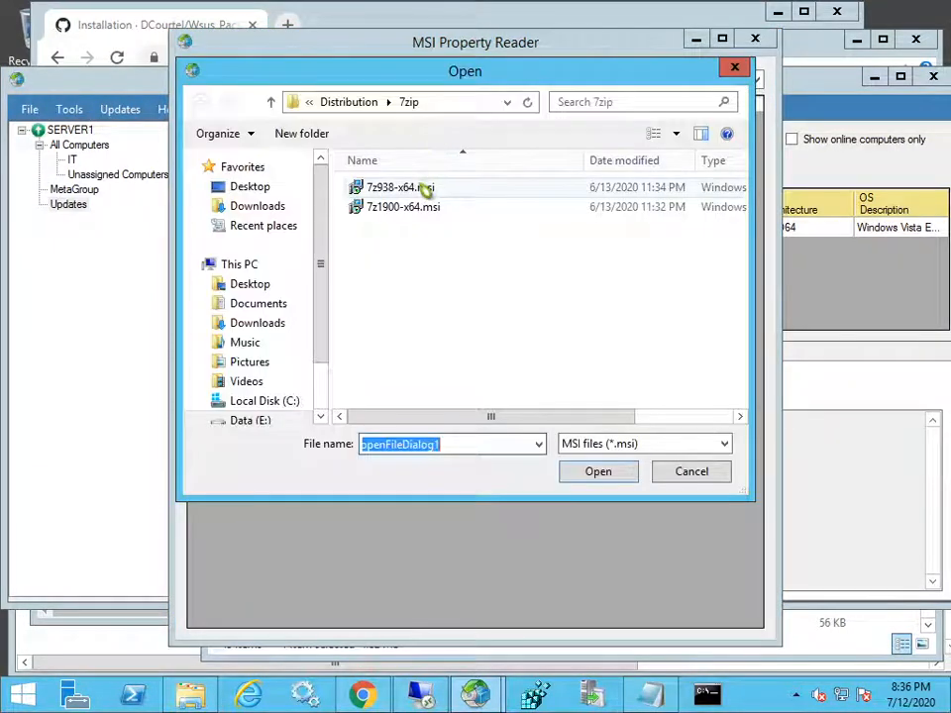
{"action": "left_click_drag", "start_coordinate": [464, 71], "coordinate": [486, 128]}
{"action": "left_click", "coordinate": [431, 245]}
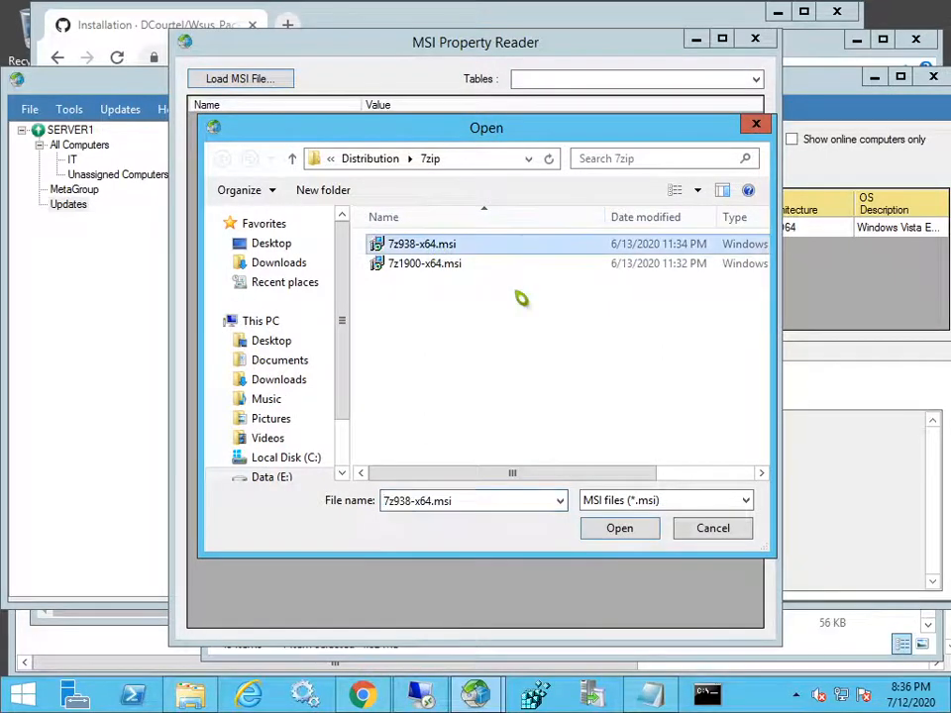
{"action": "left_click", "coordinate": [640, 530]}
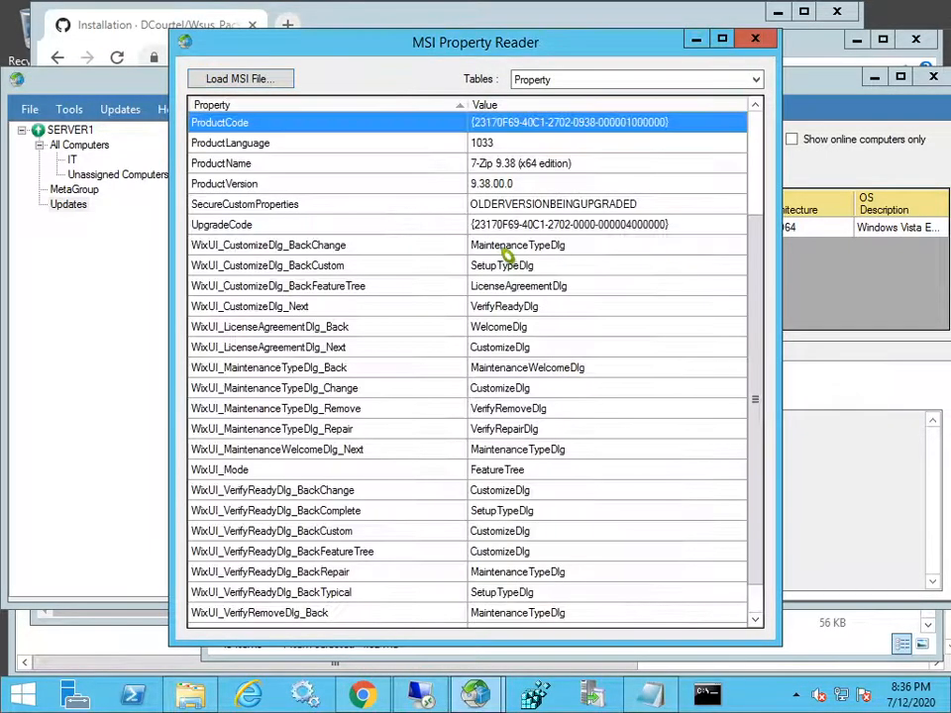
{"action": "left_click_drag", "start_coordinate": [466, 105], "coordinate": [384, 105]}
{"action": "scroll", "coordinate": [437, 182], "scroll_direction": "up", "scroll_amount": 1}
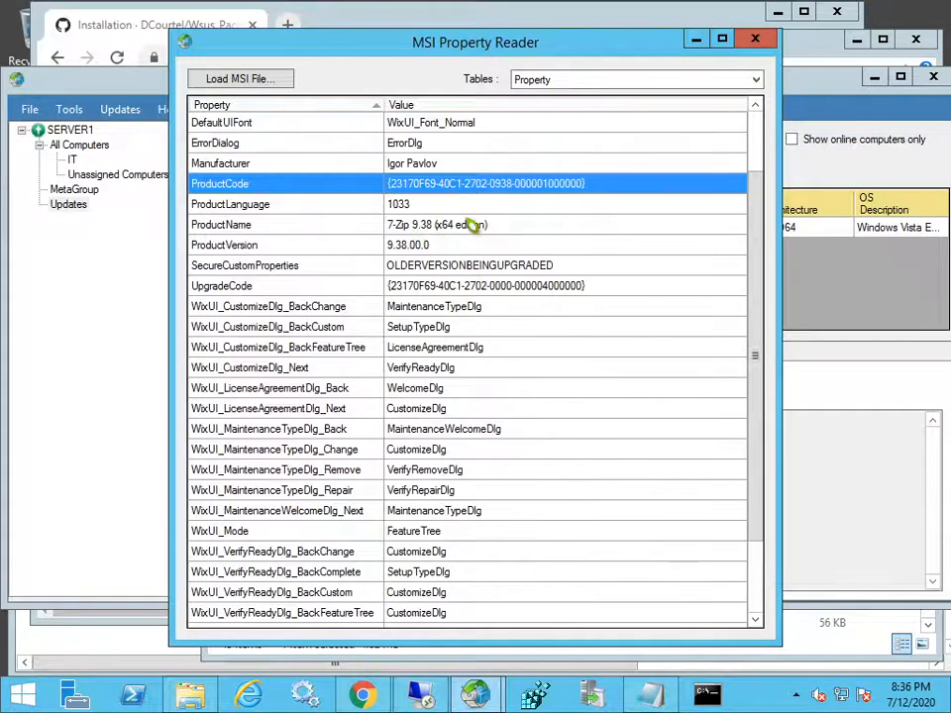
- Examine the product version and upgrade code of the loaded MSI, and close the MSI Property Reader
{"action": "scroll", "coordinate": [451, 238], "scroll_direction": "up", "scroll_amount": 2}
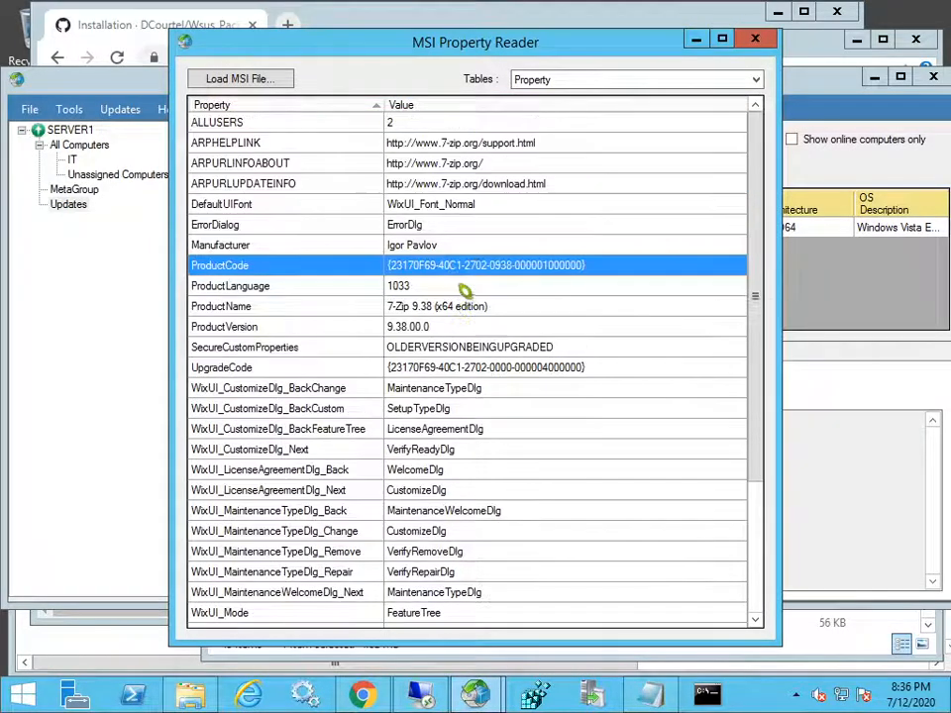
{"action": "left_click", "coordinate": [509, 184]}
{"action": "left_click", "coordinate": [457, 327]}
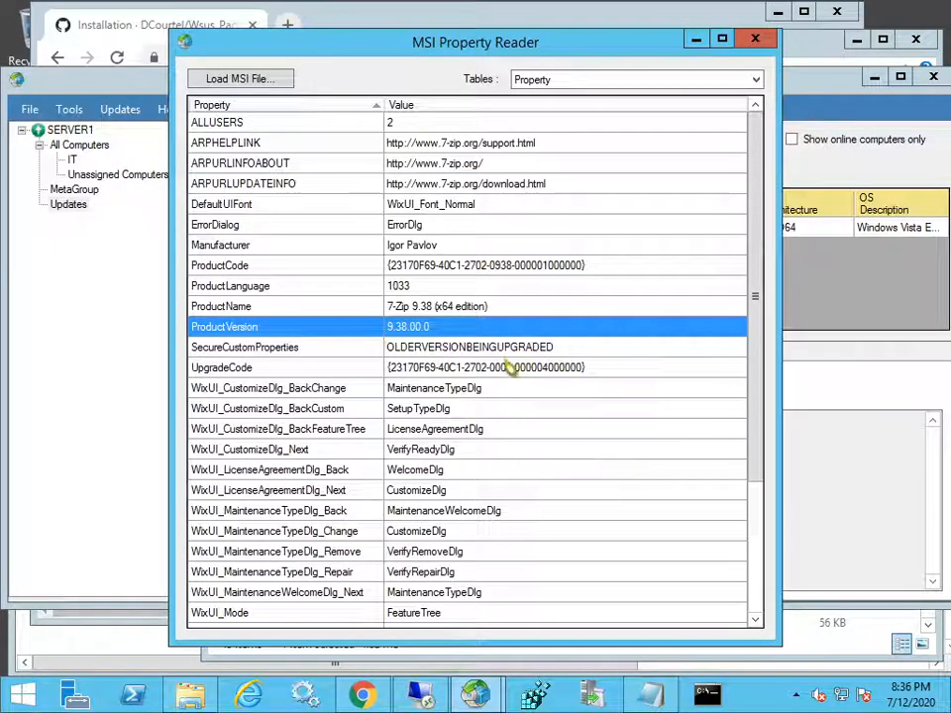
{"action": "left_click", "coordinate": [509, 369]}
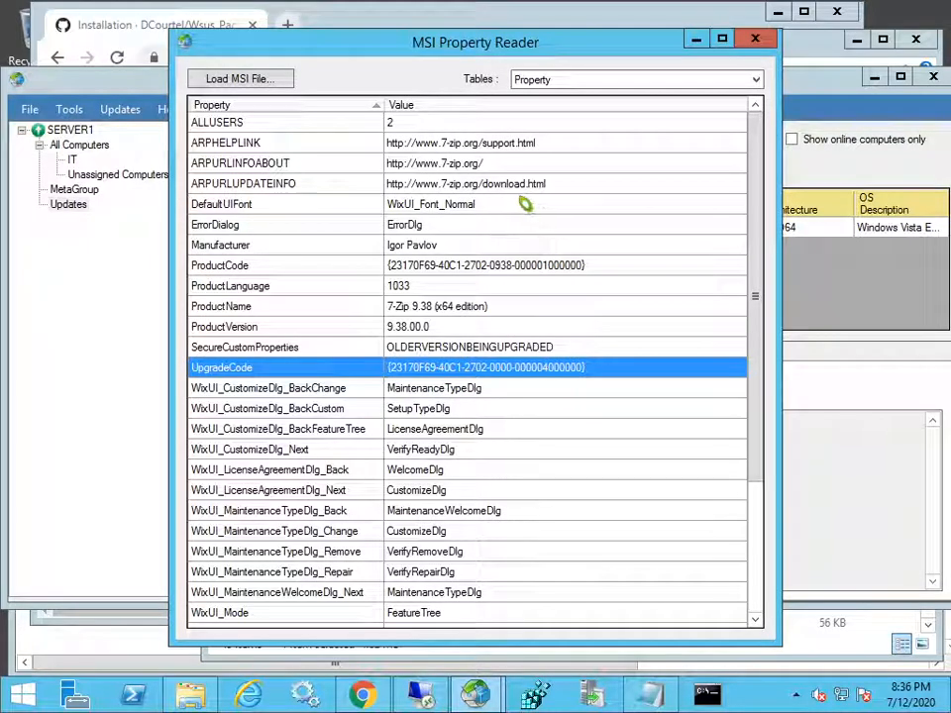
{"action": "left_click", "coordinate": [754, 39]}
- Review the MSI products installed on SERVER1 in the Remote MSI Manager and quit it without changes
{"action": "left_click", "coordinate": [70, 109]}
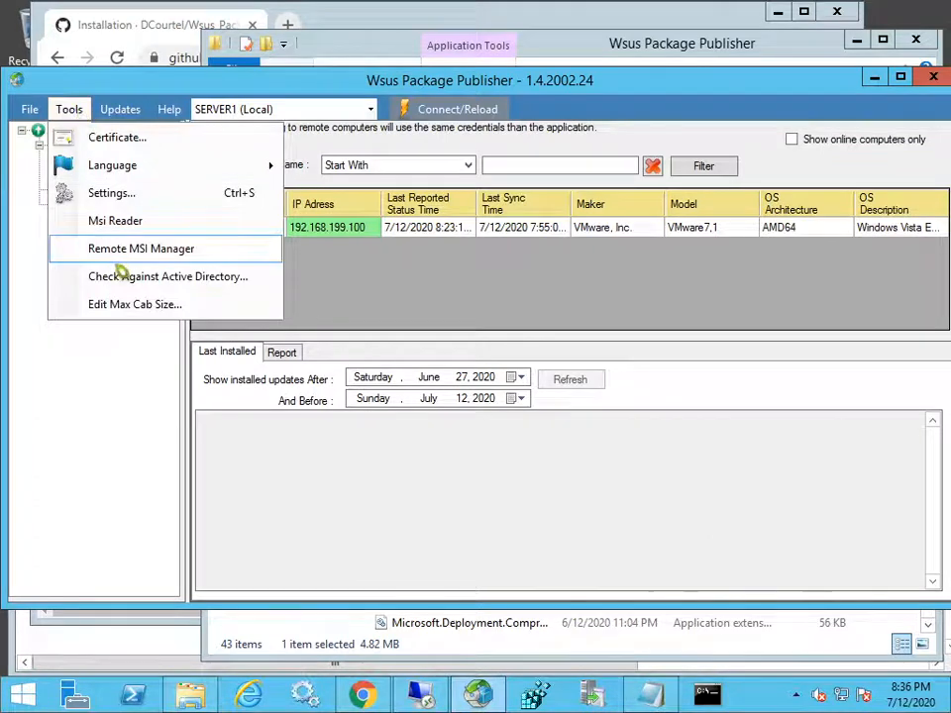
{"action": "left_click", "coordinate": [162, 248]}
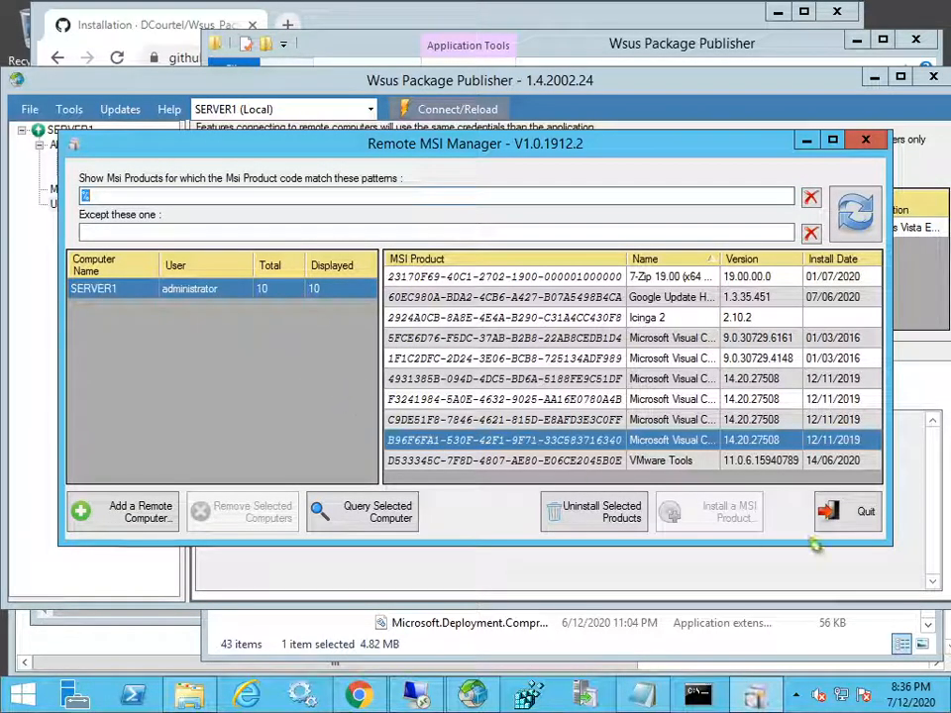
{"action": "left_click", "coordinate": [837, 511]}
- Search the lab.local domain for computers with the Active Directory check, and close the check window
{"action": "left_click", "coordinate": [74, 113]}
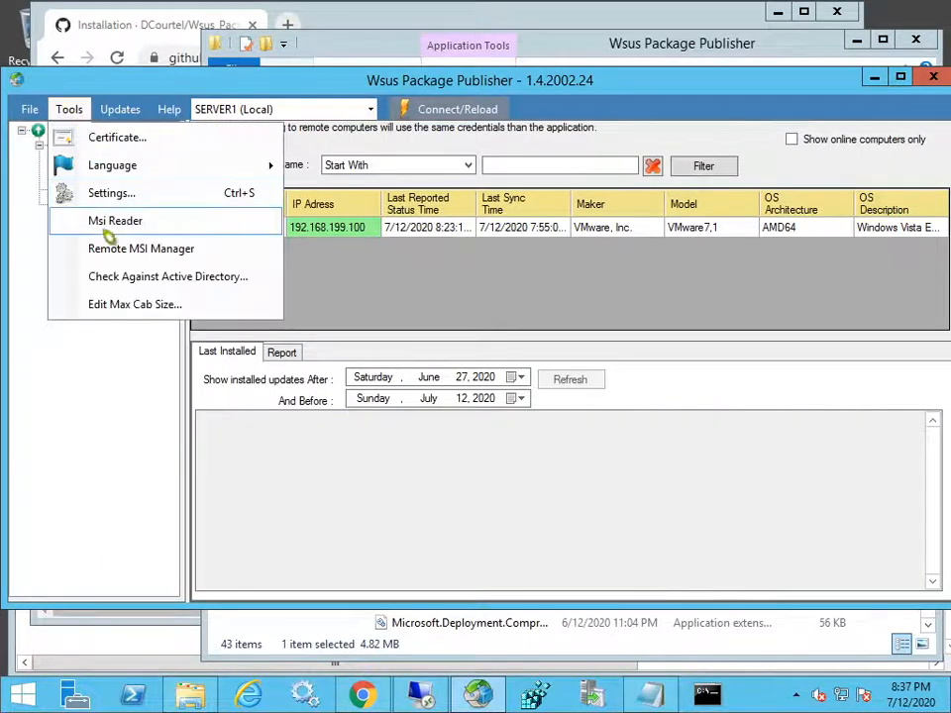
{"action": "left_click", "coordinate": [140, 280]}
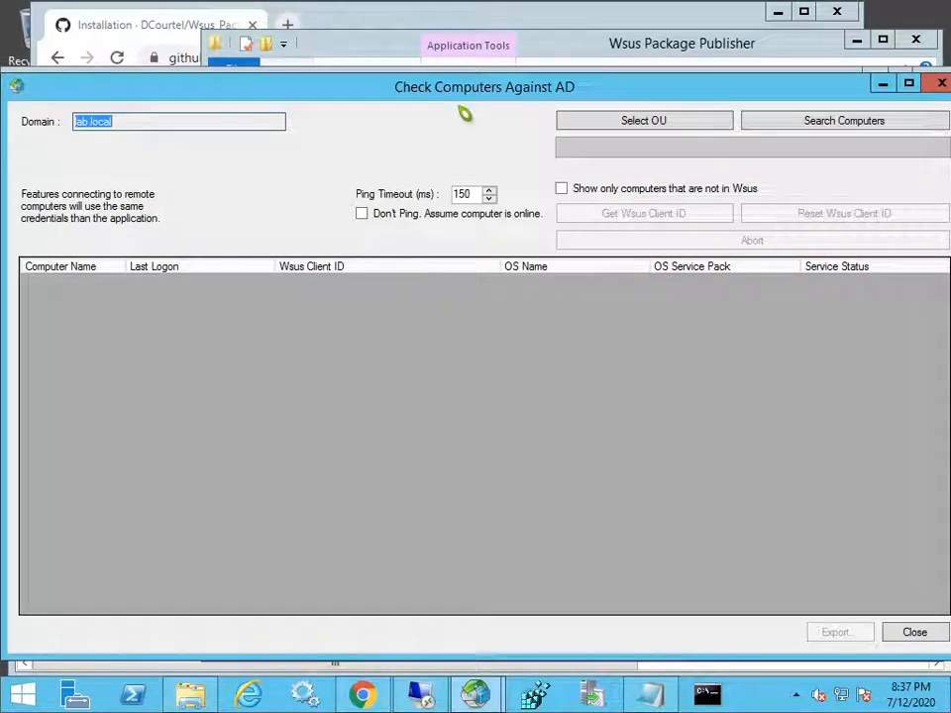
{"action": "left_click", "coordinate": [863, 124]}
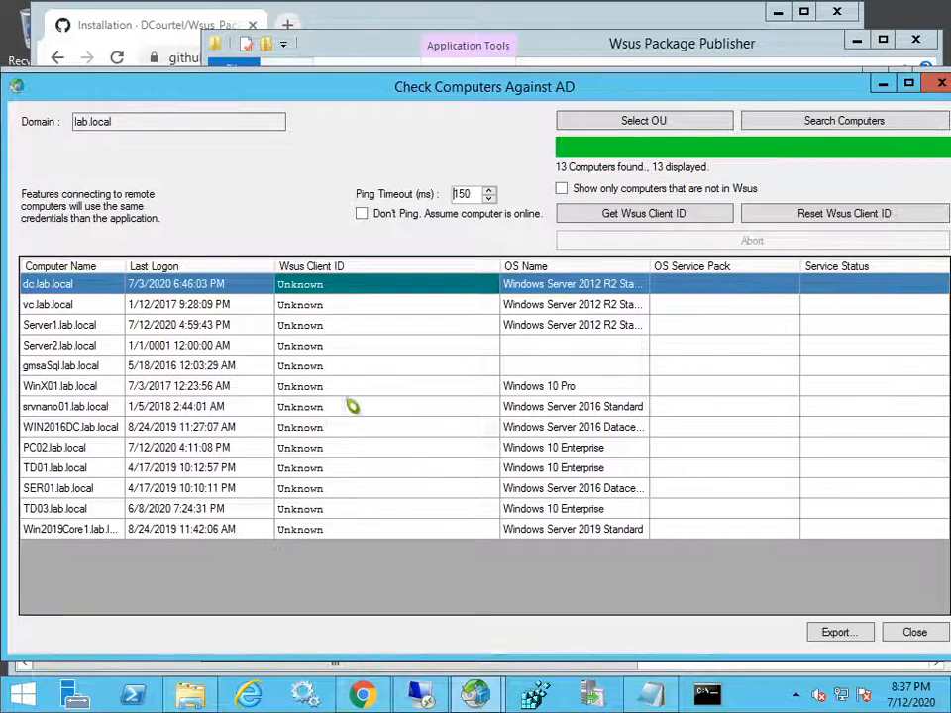
{"action": "left_click", "coordinate": [913, 633]}
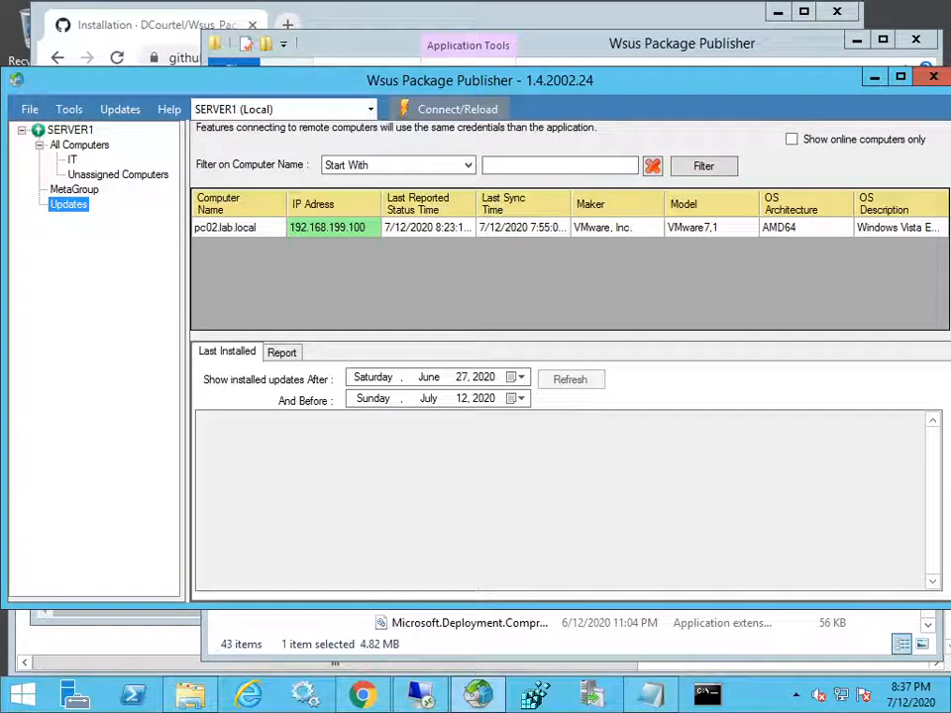
- Review the maximum cab size setting and cancel without changing it
{"action": "left_click", "coordinate": [69, 109]}
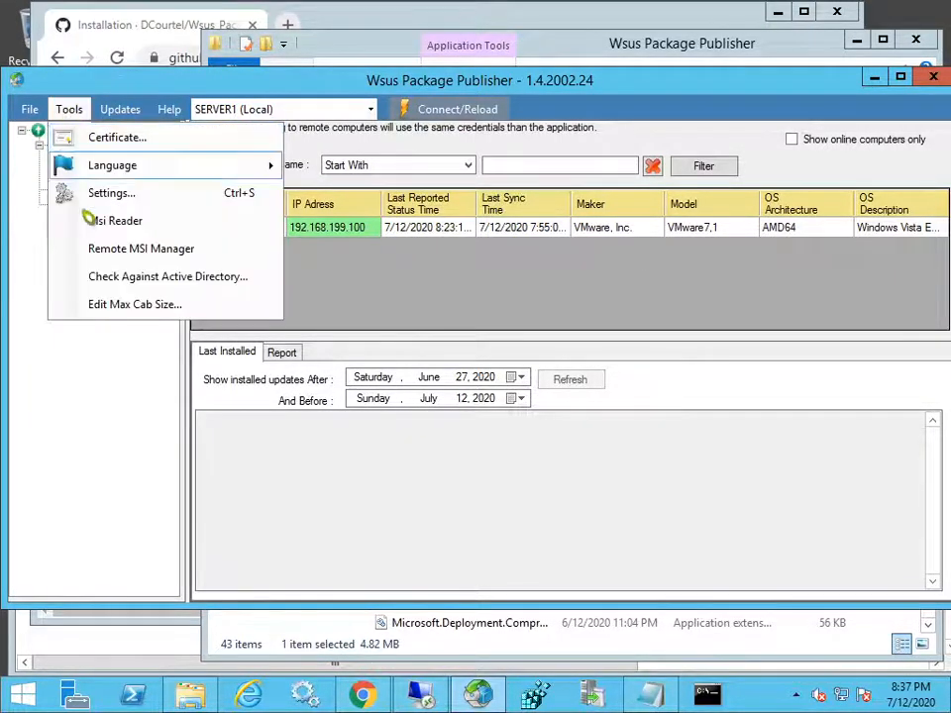
{"action": "left_click", "coordinate": [119, 305]}
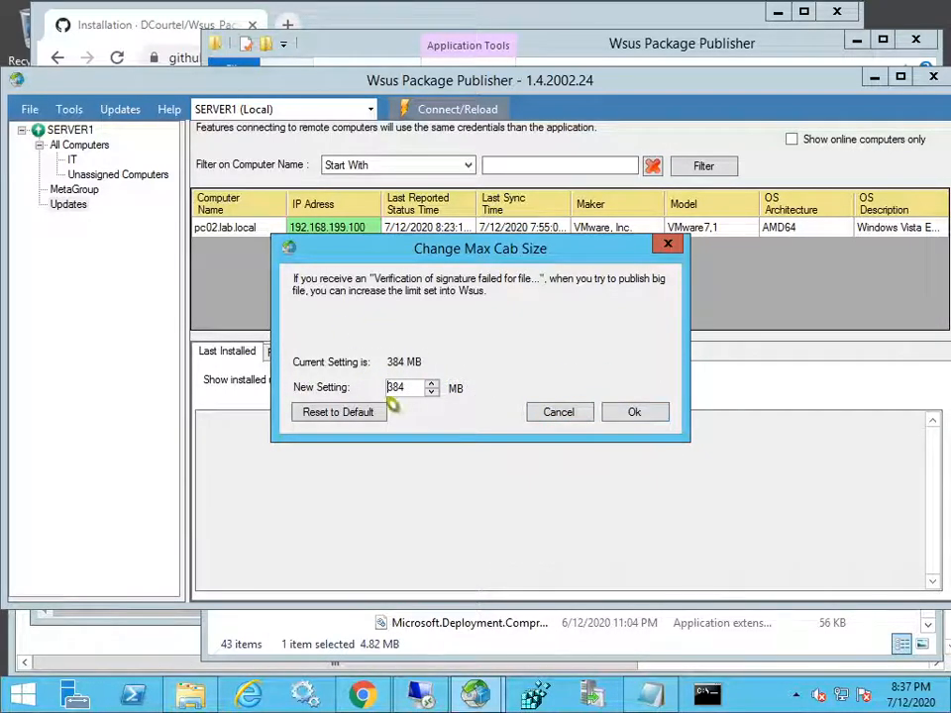
{"action": "left_click", "coordinate": [571, 418]}
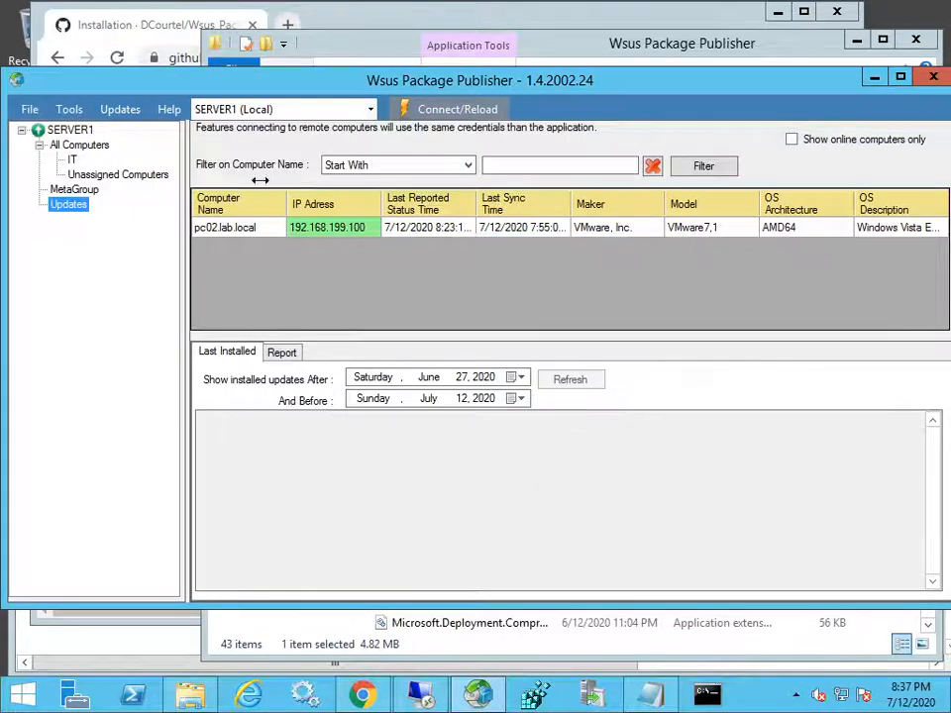
- Review the catalog import window, the CAB update import dialog and the update creation commands without importing anything
{"action": "left_click", "coordinate": [135, 114]}
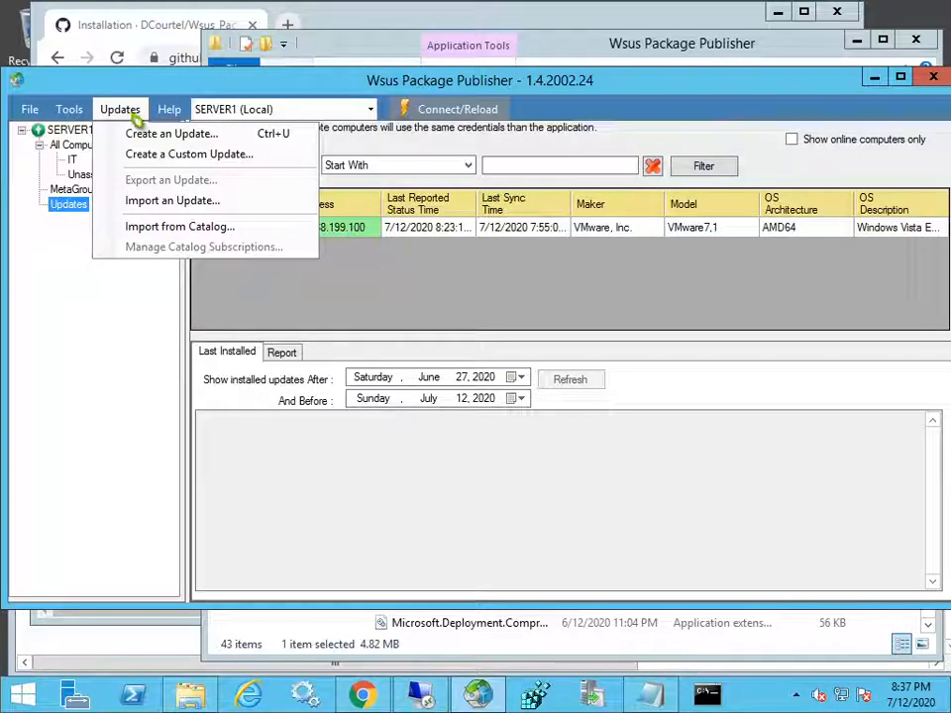
{"action": "left_click", "coordinate": [175, 231]}
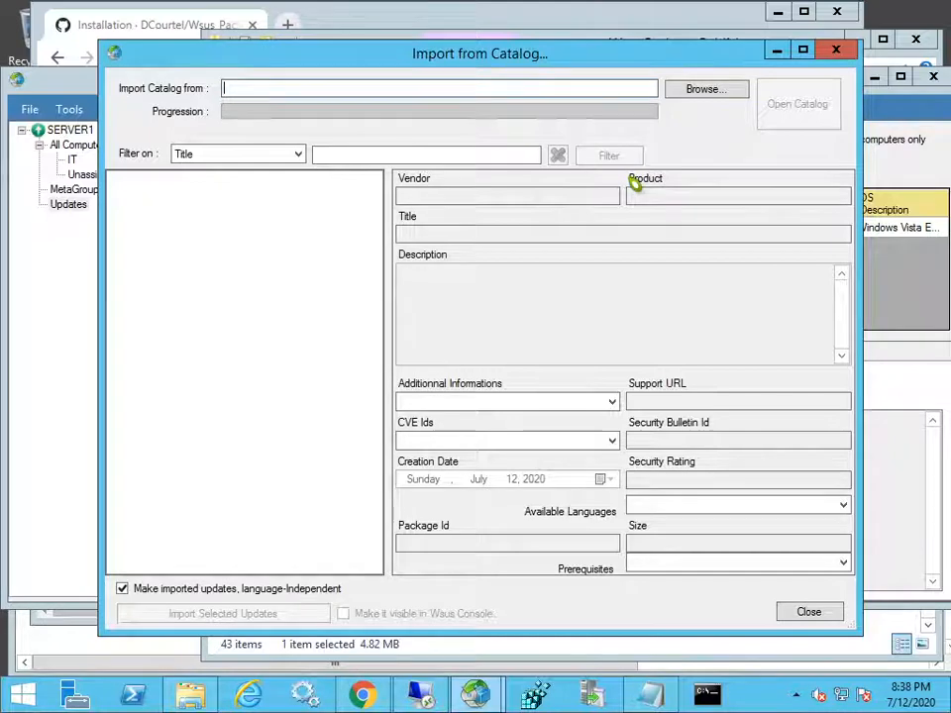
{"action": "left_click", "coordinate": [795, 614]}
{"action": "left_click", "coordinate": [120, 109]}
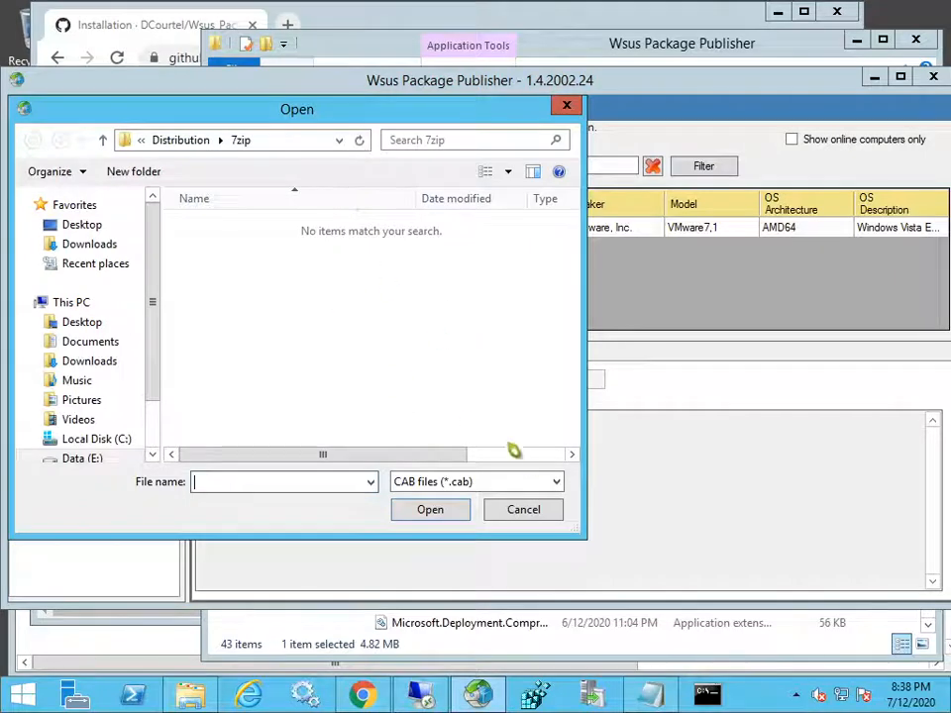
{"action": "left_click", "coordinate": [527, 509]}
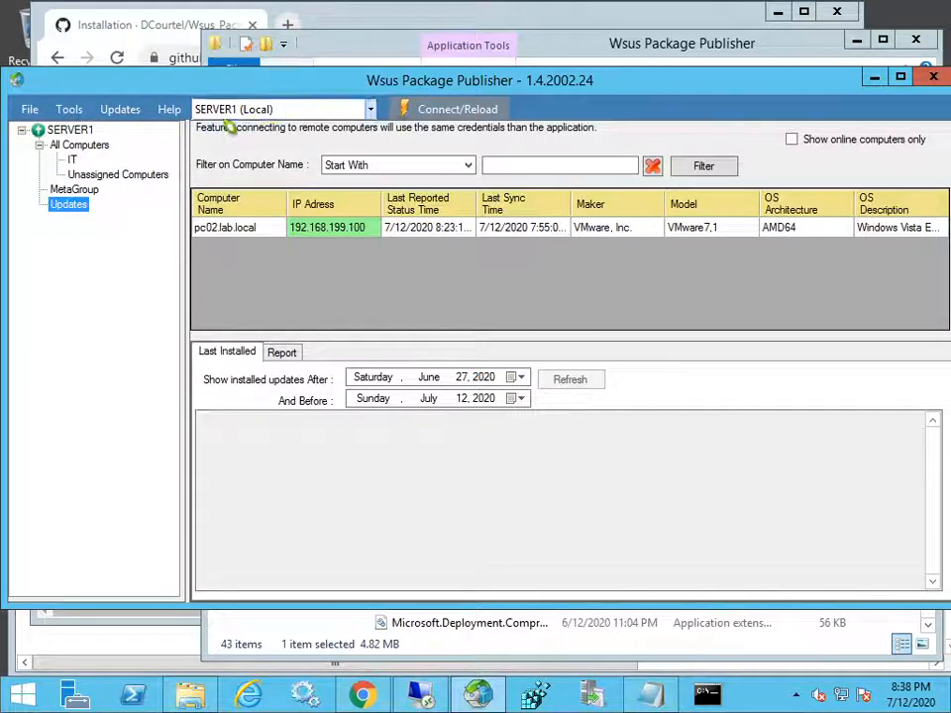
{"action": "left_click", "coordinate": [132, 112]}
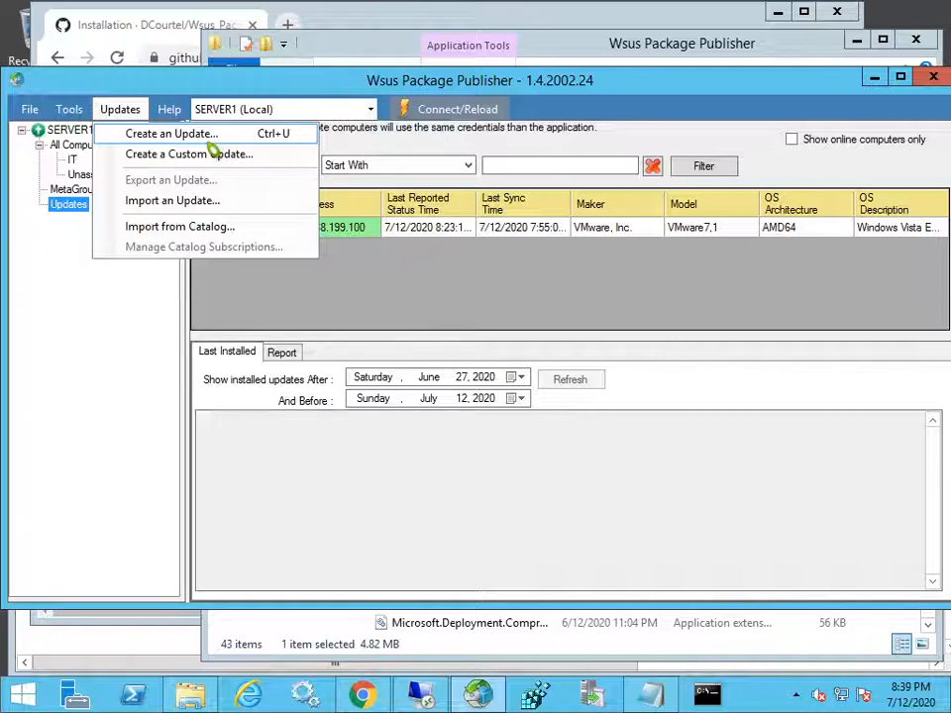
{"action": "left_click", "coordinate": [120, 109]}
- Load 7z938-x64.msi from the 7zip folder into the MSI Reader
{"action": "left_click", "coordinate": [69, 109]}
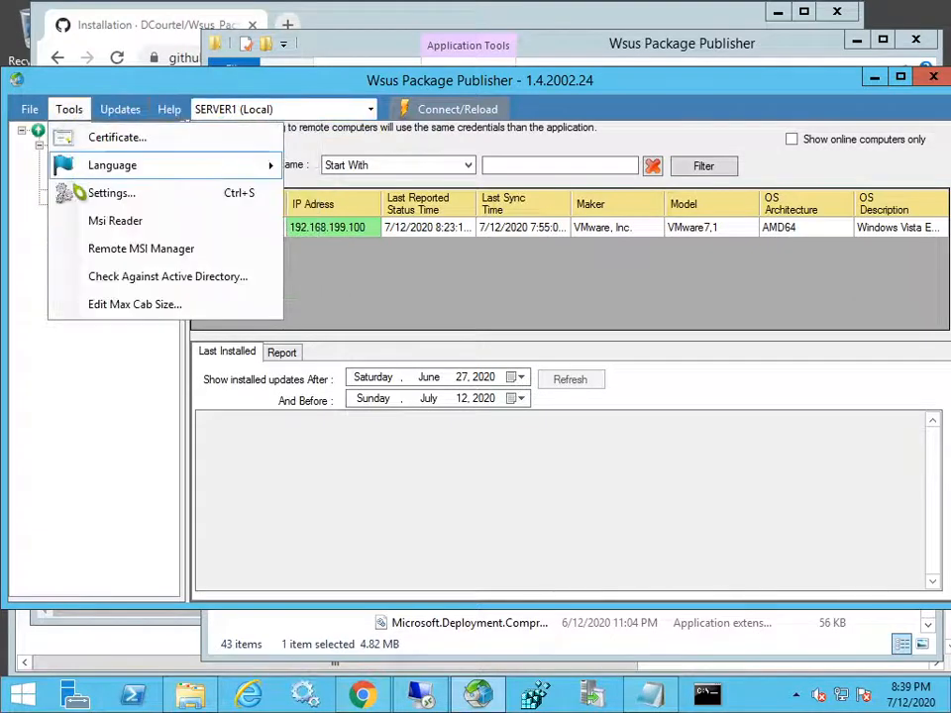
{"action": "left_click", "coordinate": [146, 221]}
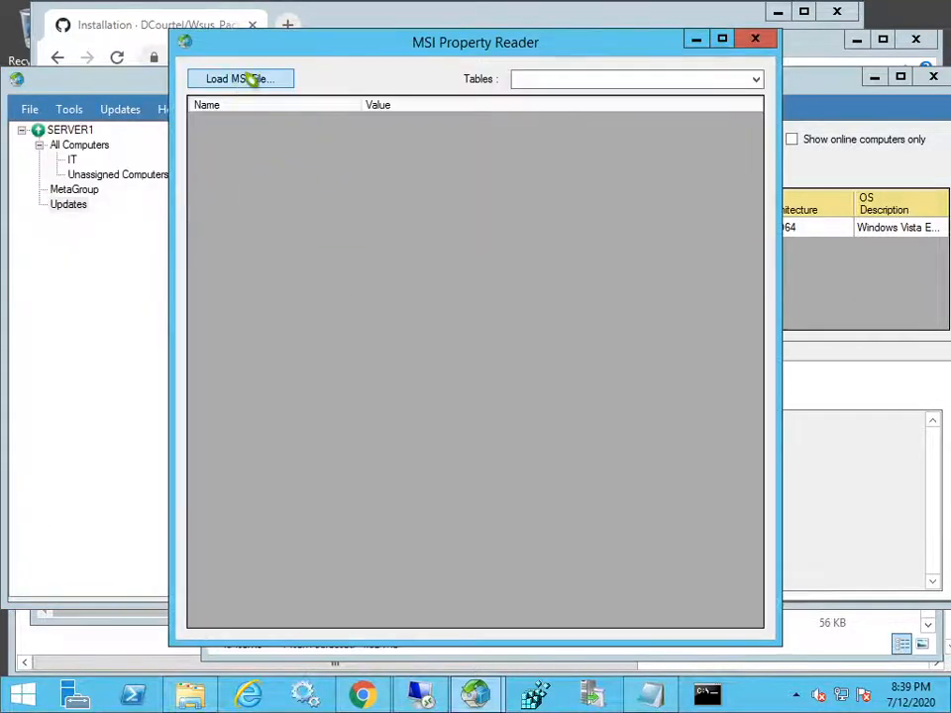
{"action": "left_click", "coordinate": [253, 81]}
{"action": "left_click", "coordinate": [415, 187]}
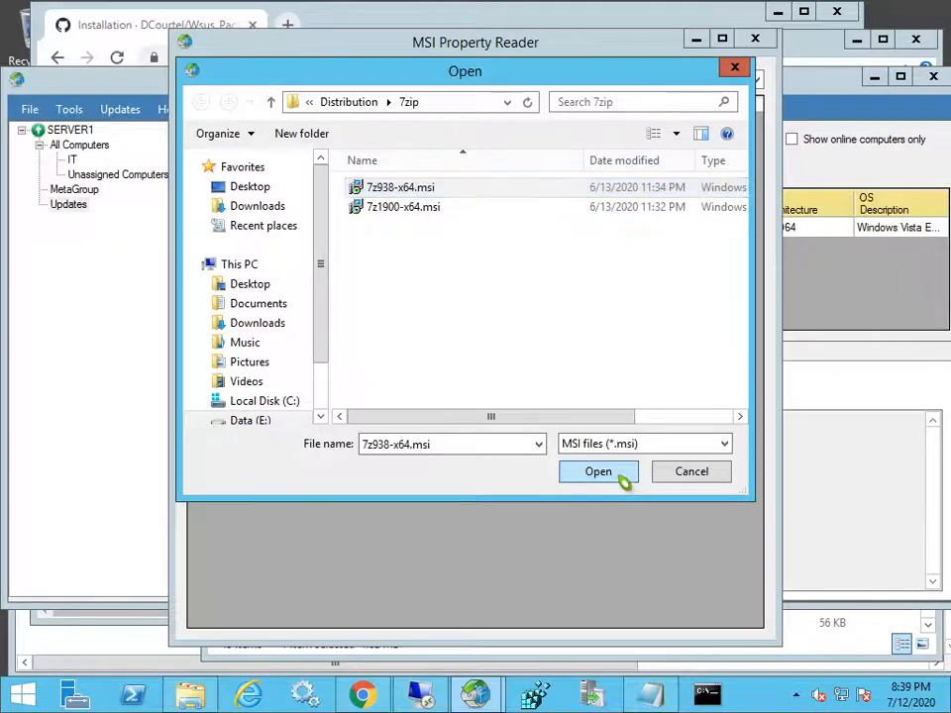
{"action": "left_click", "coordinate": [620, 476]}
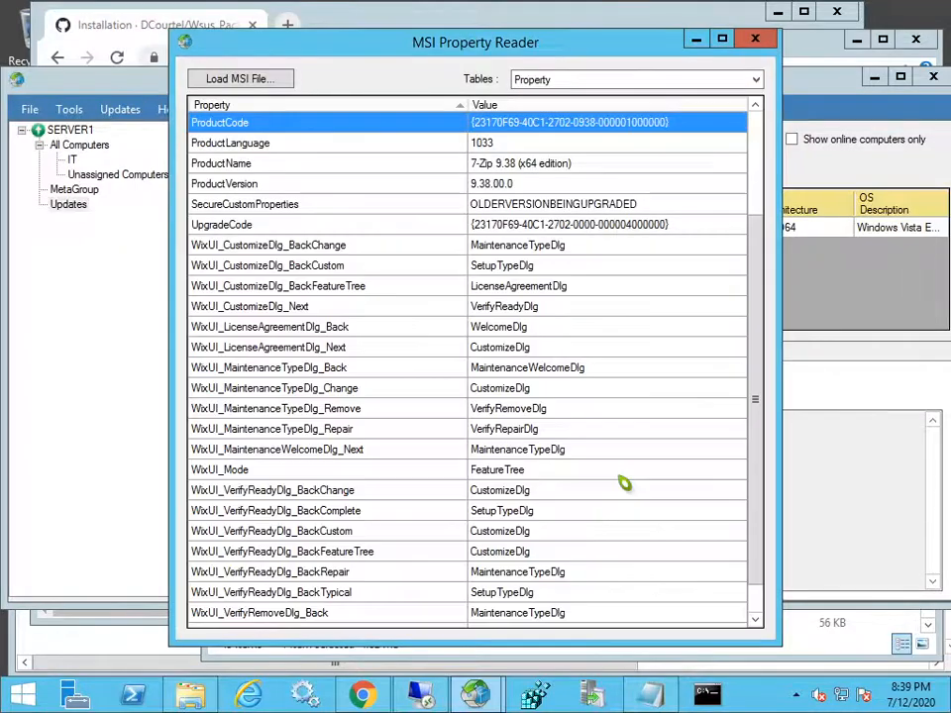
- Narrow the Property column and copy the ProductCode entry onto a new line at the end of the Notepad text
{"action": "left_click", "coordinate": [550, 132]}
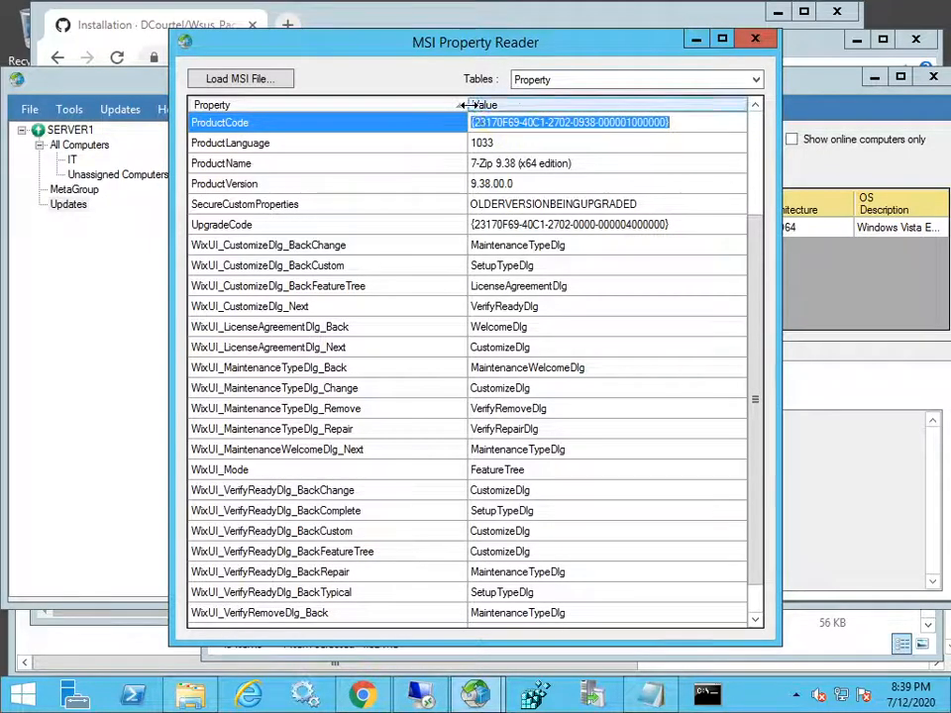
{"action": "left_click_drag", "start_coordinate": [462, 104], "coordinate": [330, 103]}
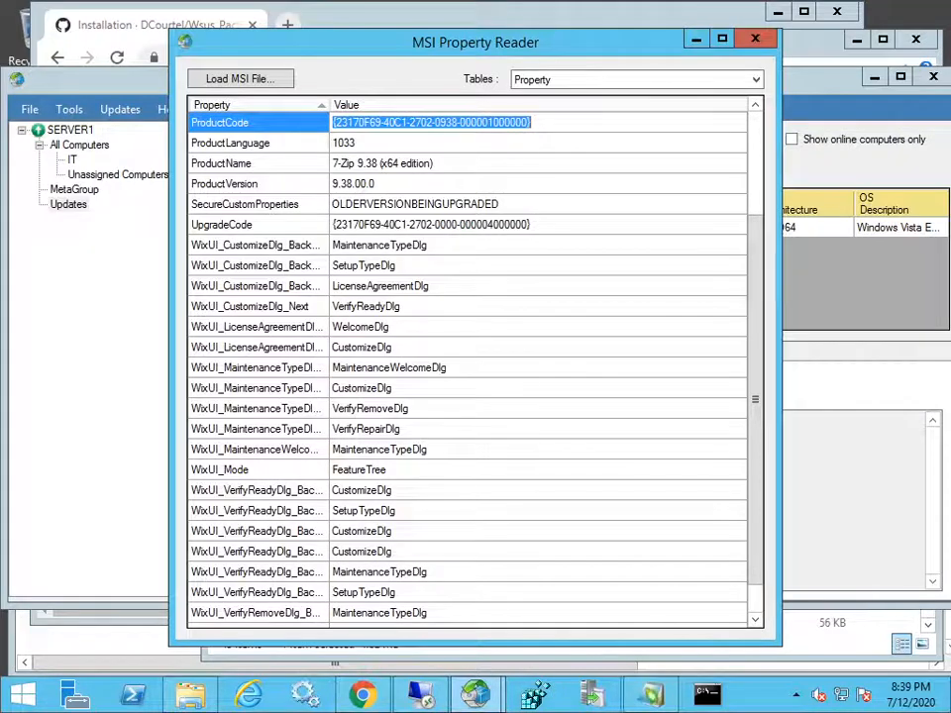
{"action": "key", "text": "alt+Tab"}
{"action": "key", "text": "Return"}
{"action": "key", "text": "Return"}
{"action": "key", "text": "ctrl+v"}
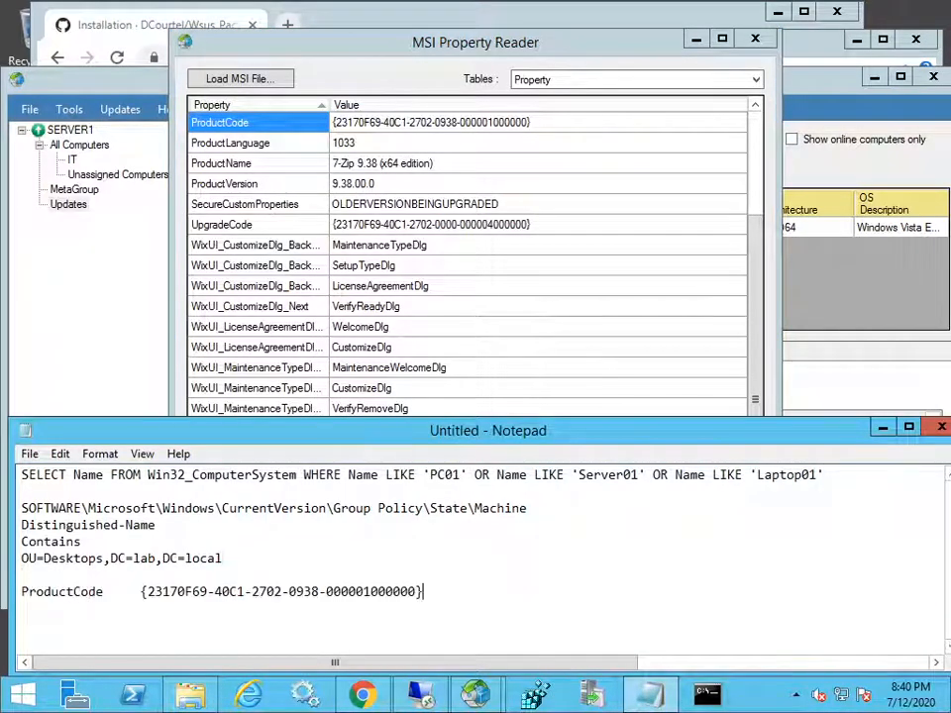
{"action": "key", "text": "BackSpace"}
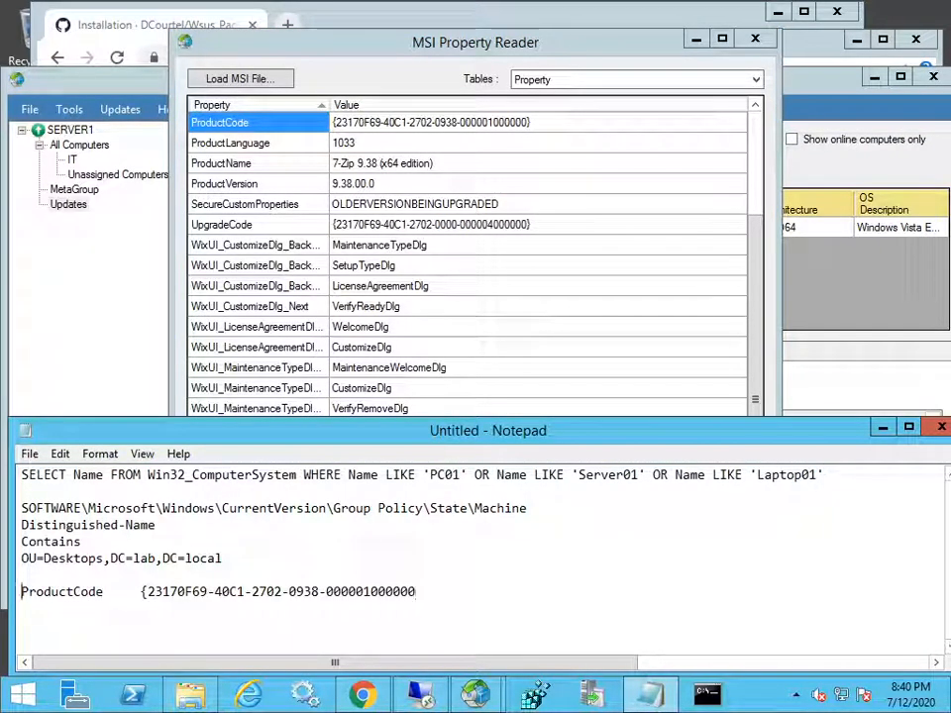
{"action": "key", "text": "ctrl+shift+Right"}
{"action": "key", "text": "shift+Right"}
{"action": "key", "text": "Delete"}
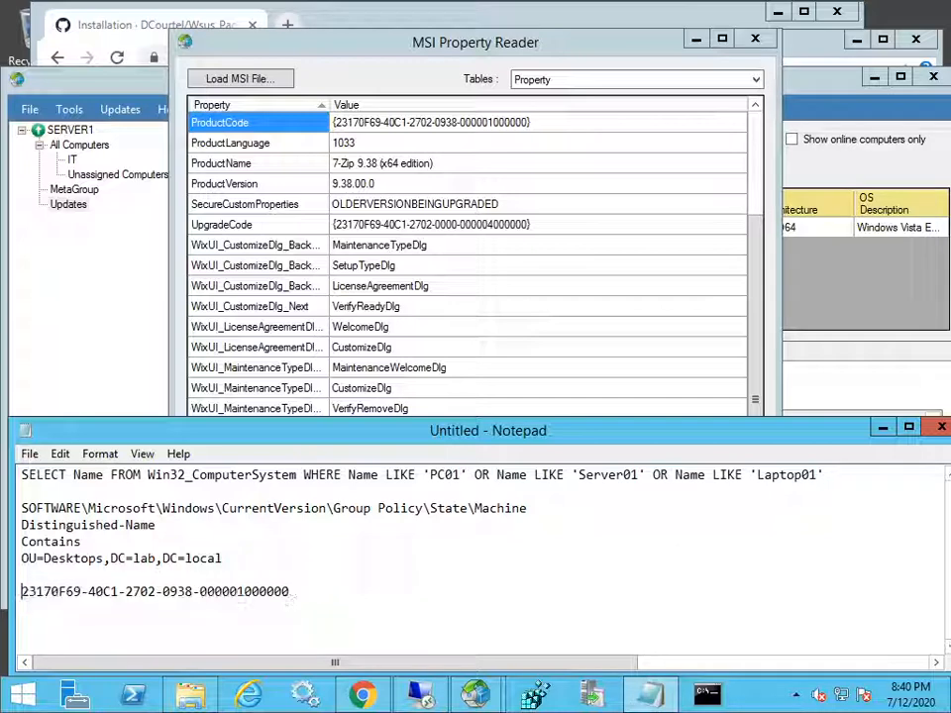
{"action": "left_click", "coordinate": [591, 42]}
{"action": "left_click", "coordinate": [755, 39]}
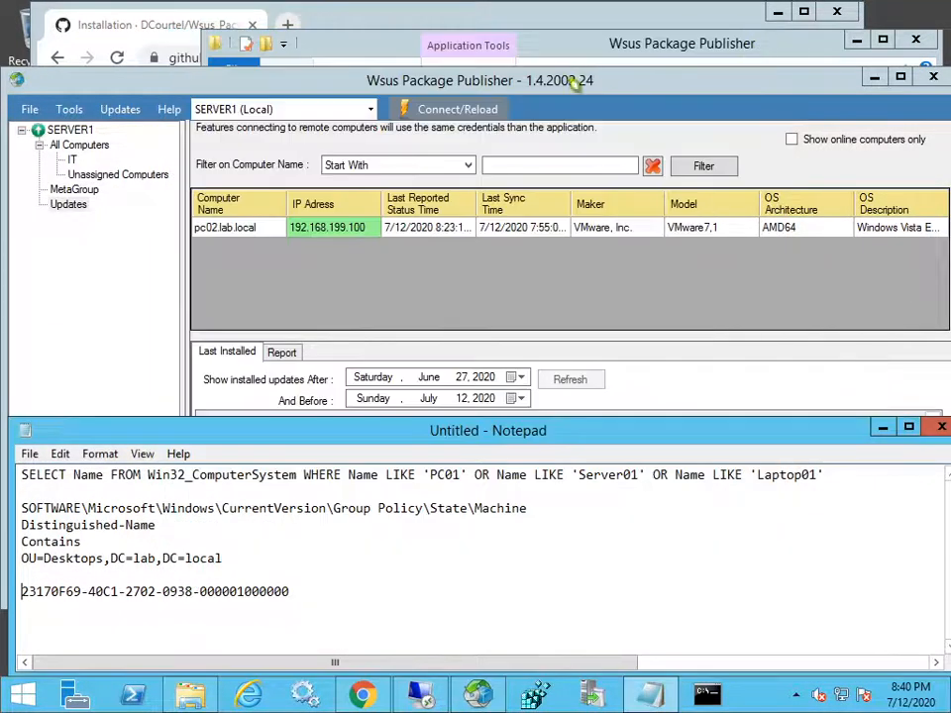
- Create a new update from E:\Distribution\7zip\7z938-x64.msi without additional files and continue to the vendor name on the information page
{"action": "left_click", "coordinate": [105, 112]}
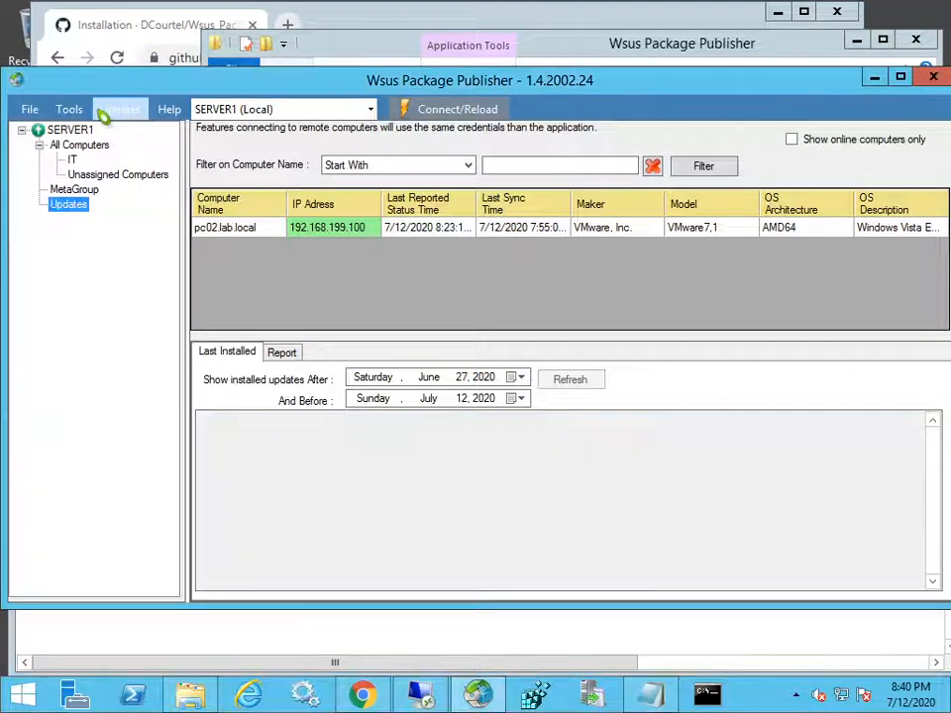
{"action": "left_click", "coordinate": [105, 111]}
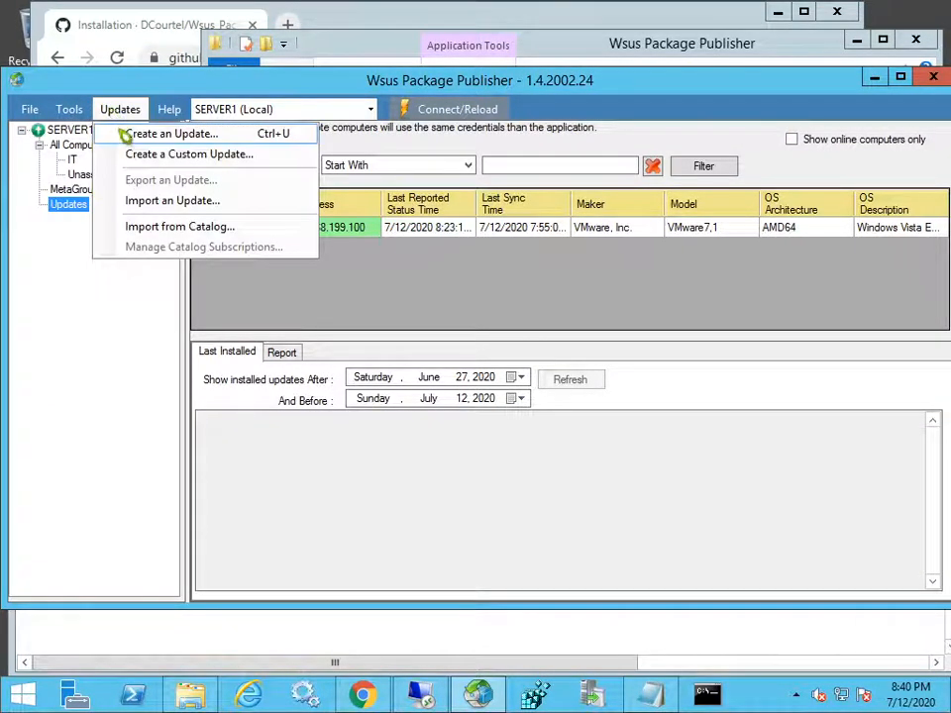
{"action": "left_click", "coordinate": [125, 134]}
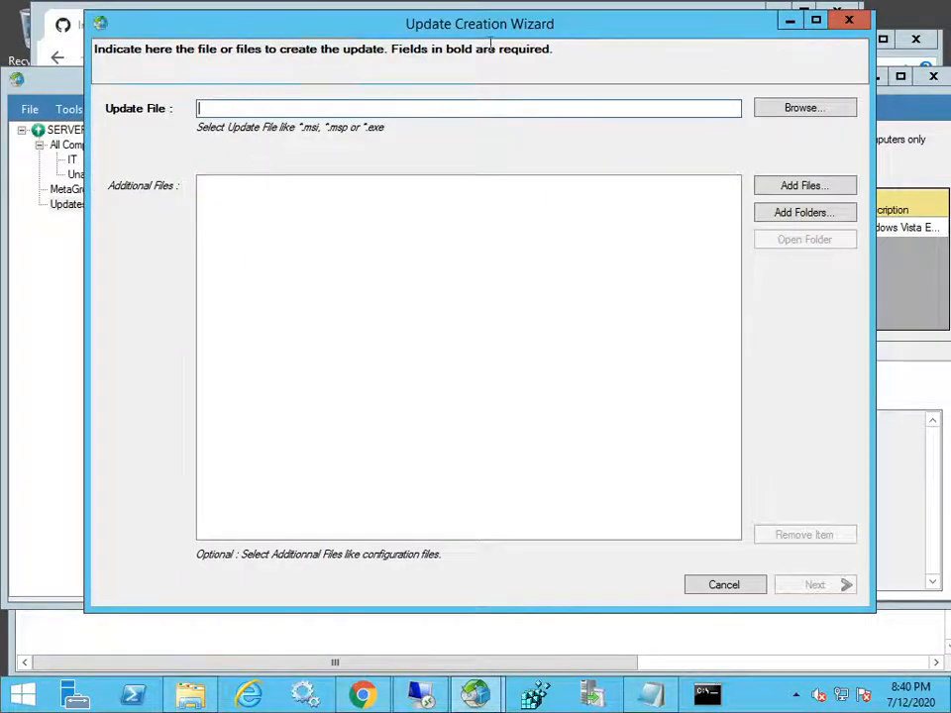
{"action": "left_click", "coordinate": [790, 112]}
{"action": "left_click", "coordinate": [314, 170]}
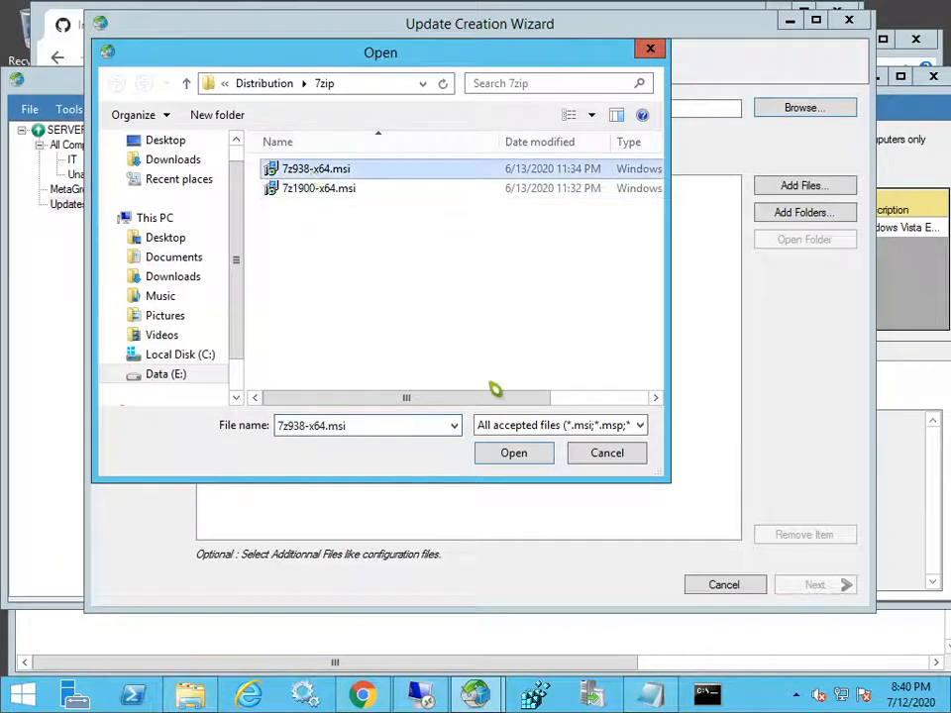
{"action": "left_click_drag", "start_coordinate": [455, 65], "coordinate": [601, 89]}
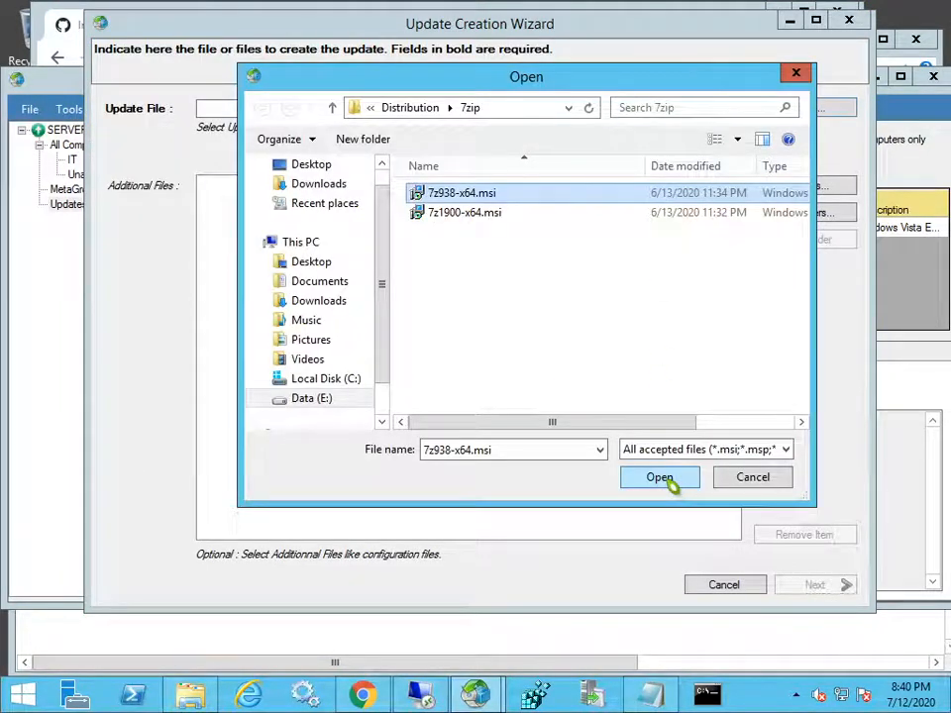
{"action": "left_click", "coordinate": [660, 477]}
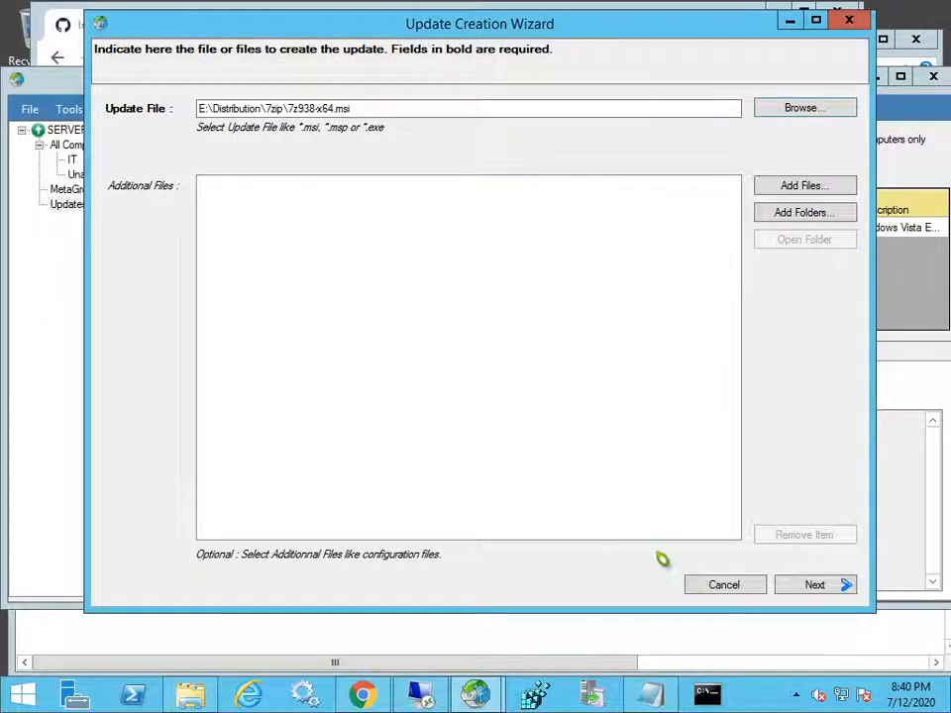
{"action": "left_click", "coordinate": [825, 588]}
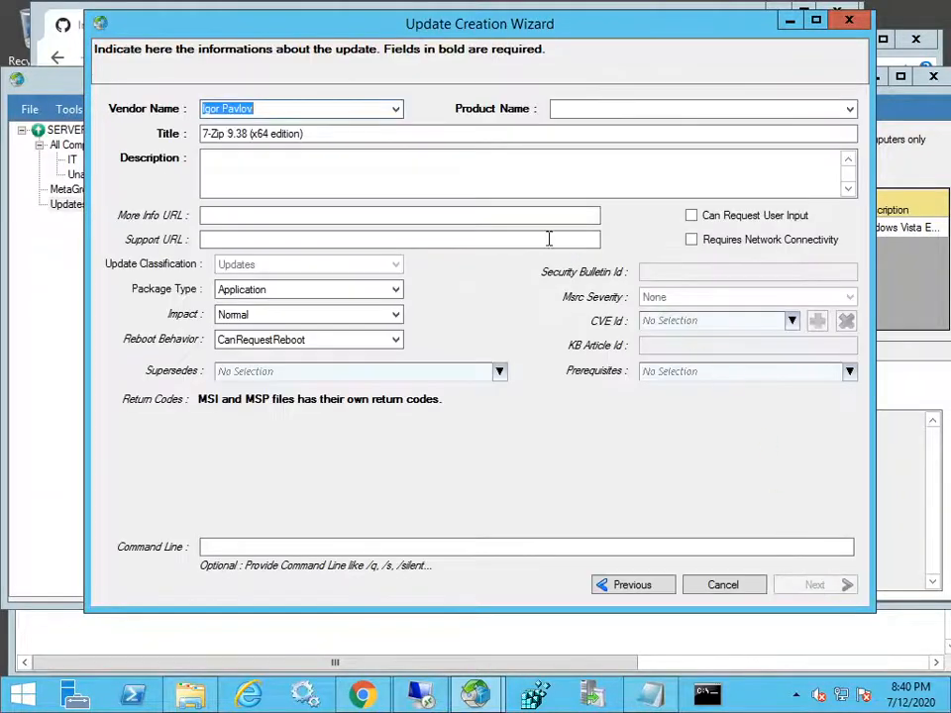
{"action": "left_click", "coordinate": [369, 107]}
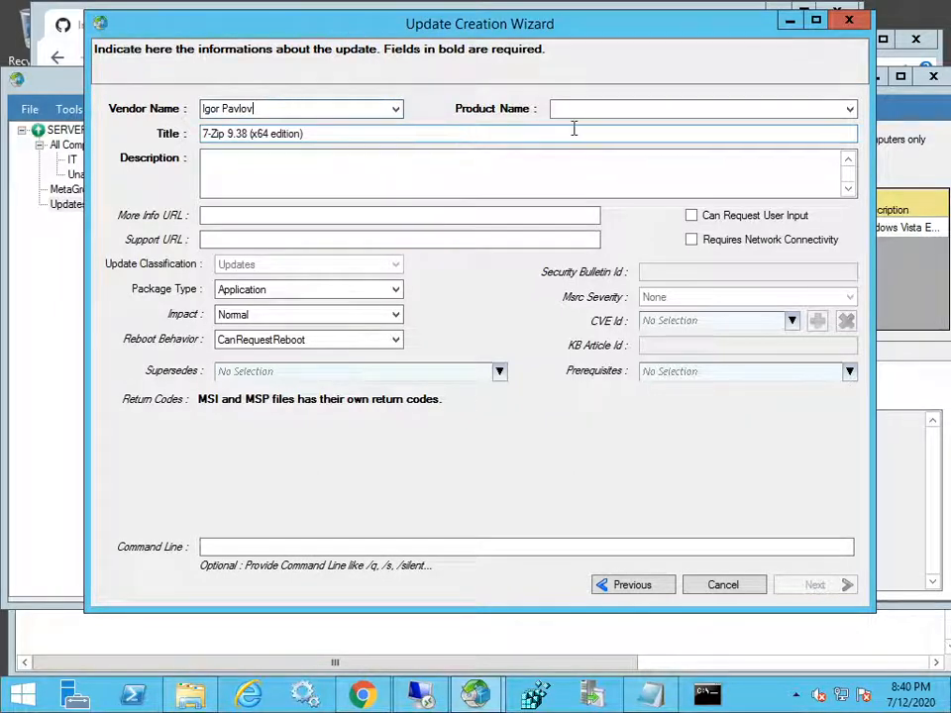
- Set the product name to 7-zip and continue to the rules that detect an already installed update
{"action": "left_click", "coordinate": [600, 108]}
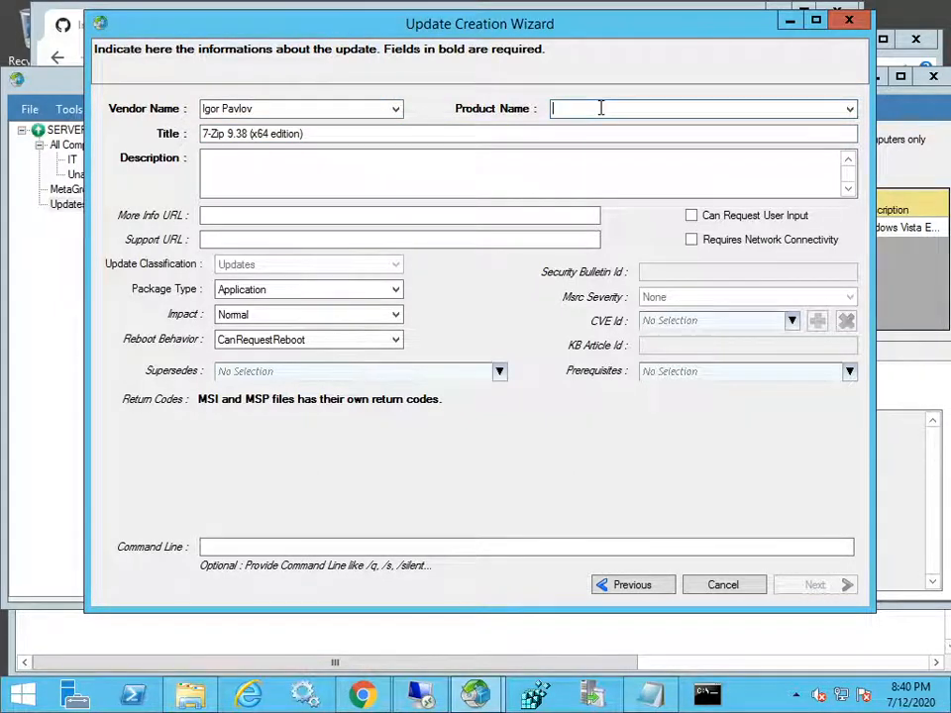
{"action": "type", "text": "7-zip"}
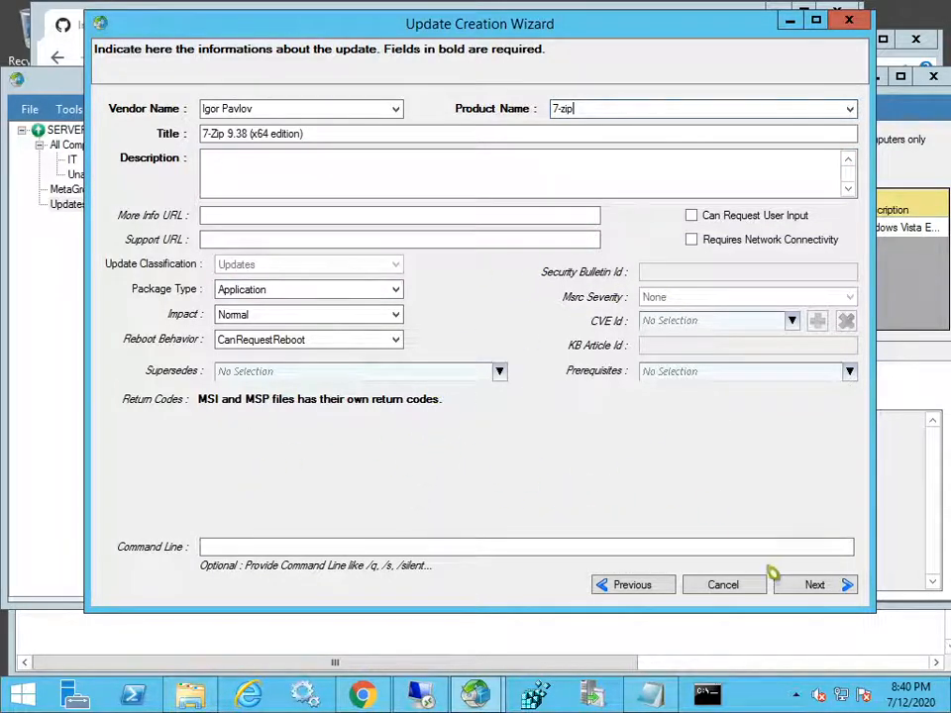
{"action": "left_click", "coordinate": [814, 585]}
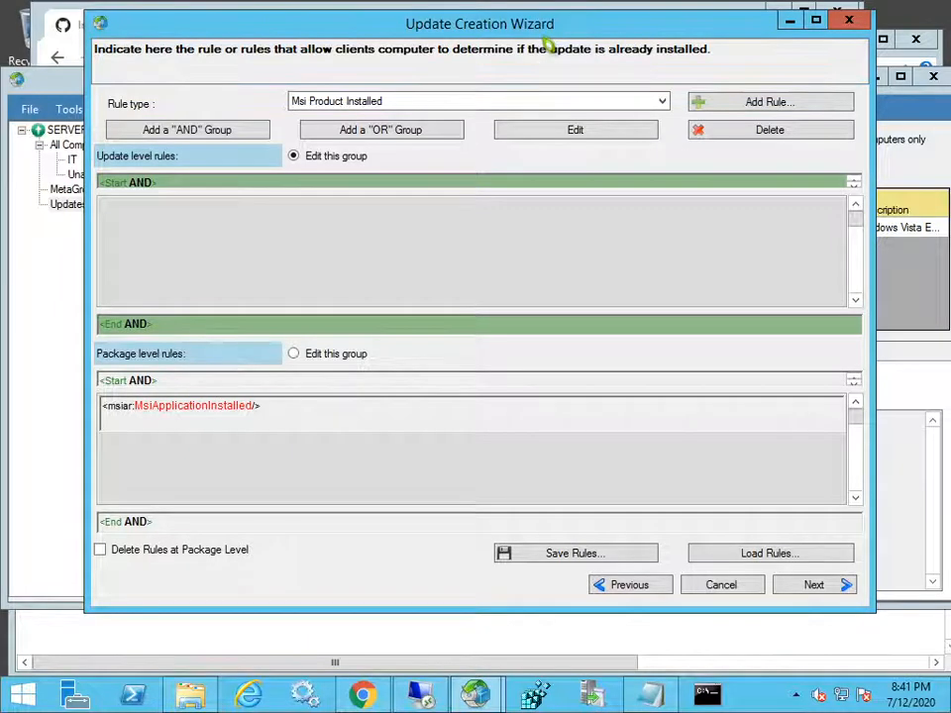
{"action": "left_click_drag", "start_coordinate": [546, 40], "coordinate": [536, 40]}
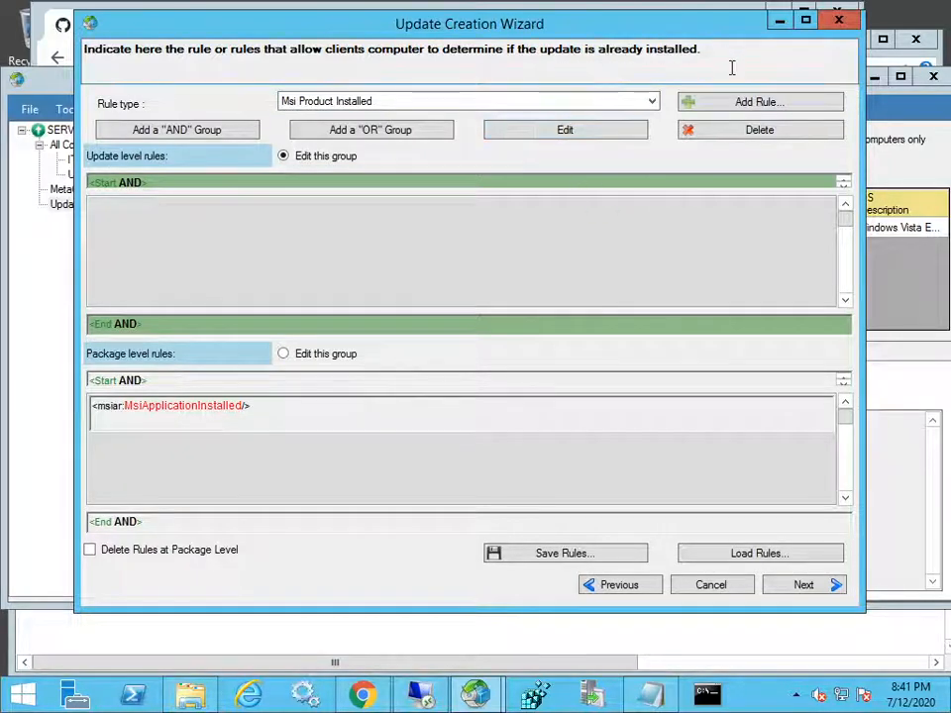
{"action": "left_click_drag", "start_coordinate": [731, 67], "coordinate": [537, 39]}
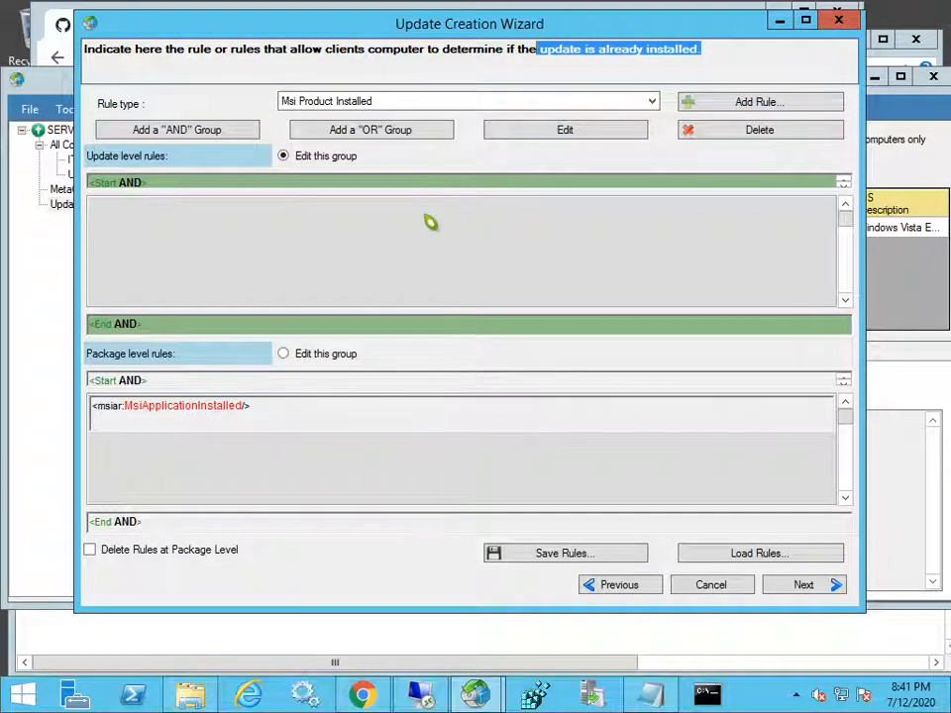
{"action": "left_click", "coordinate": [505, 69]}
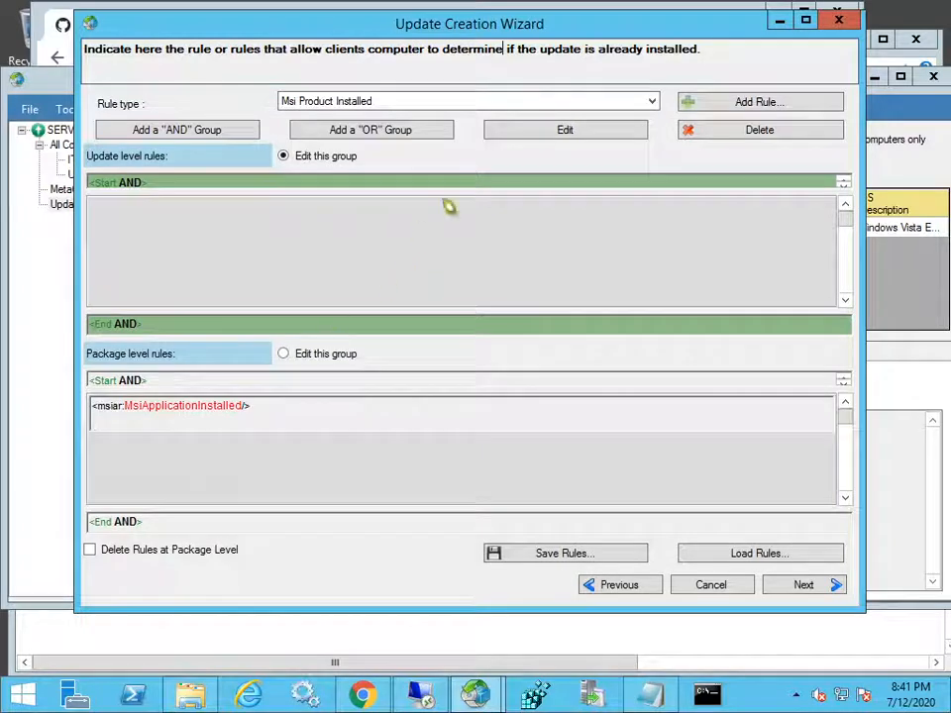
{"action": "left_click", "coordinate": [762, 107]}
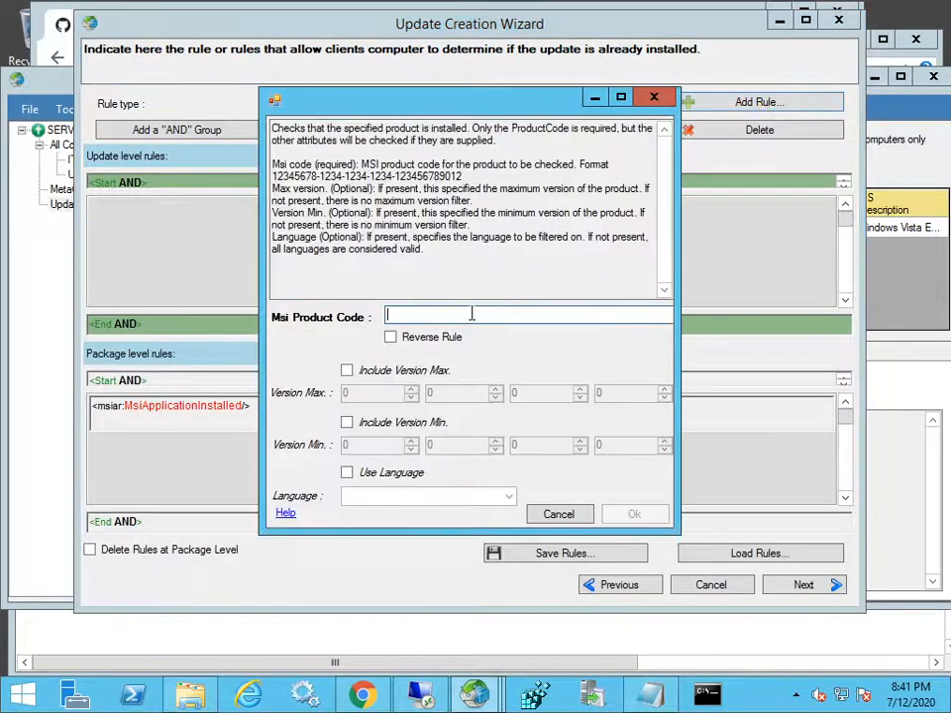
{"action": "key", "text": "ctrl+v"}
{"action": "left_click_drag", "start_coordinate": [475, 314], "coordinate": [9, 197]}
{"action": "key", "text": "BackSpace"}
{"action": "key", "text": "End"}
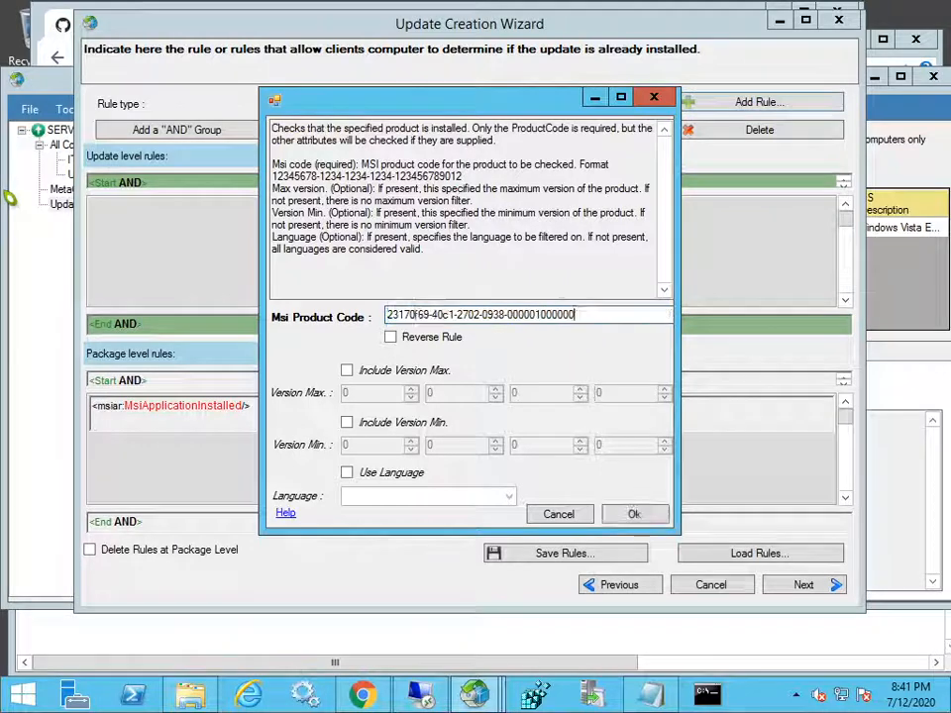
{"action": "left_click", "coordinate": [634, 514]}
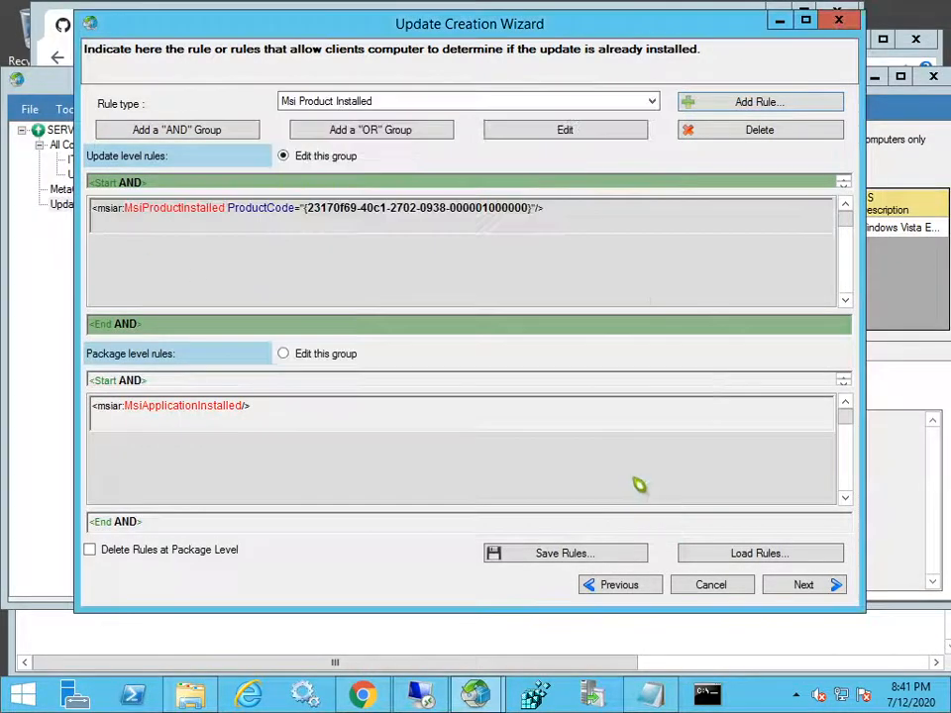
- Enable deletion of the package-level rules and continue to the rules that determine whether the update is installable
{"action": "left_click", "coordinate": [208, 552]}
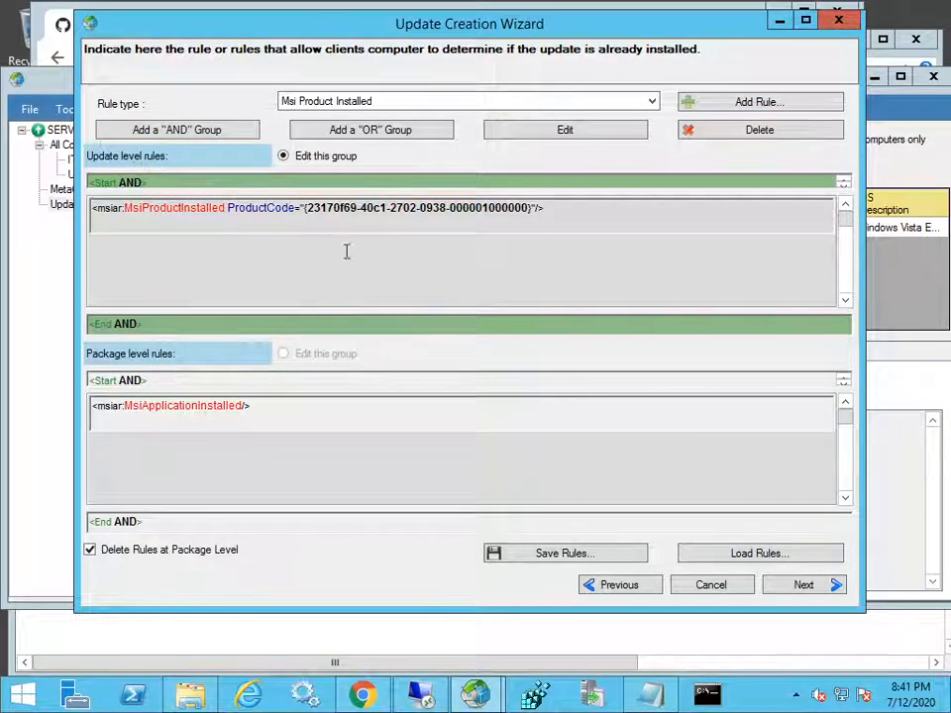
{"action": "left_click", "coordinate": [804, 586]}
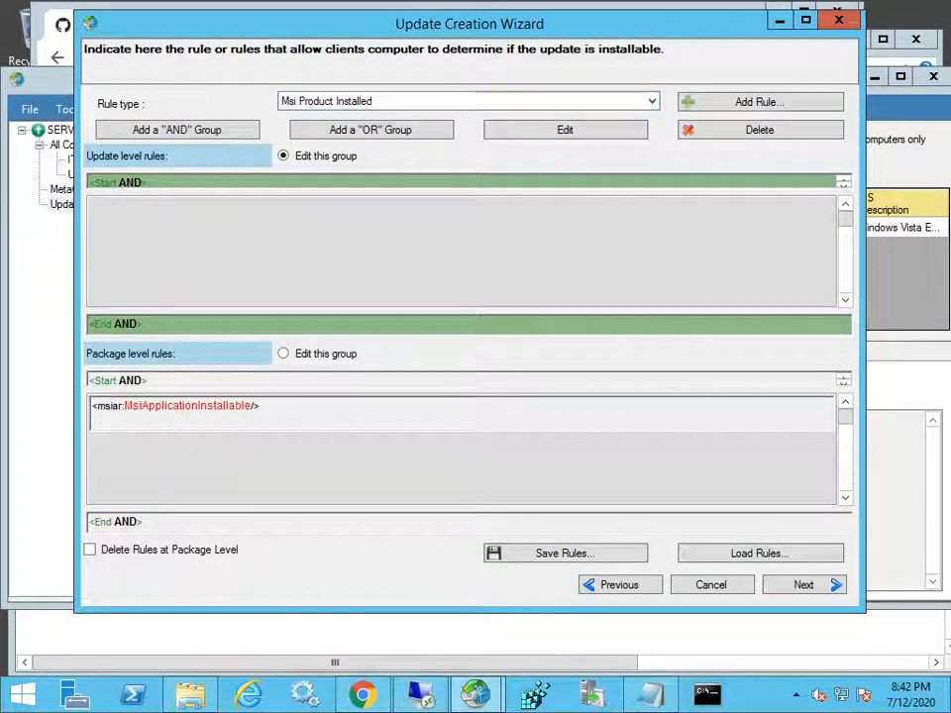
- Add an update-level Wmi Query rule in root\CIMV2 using the Notepad query that matches computer names PC01, Server01 or Laptop01
{"action": "left_click", "coordinate": [531, 102]}
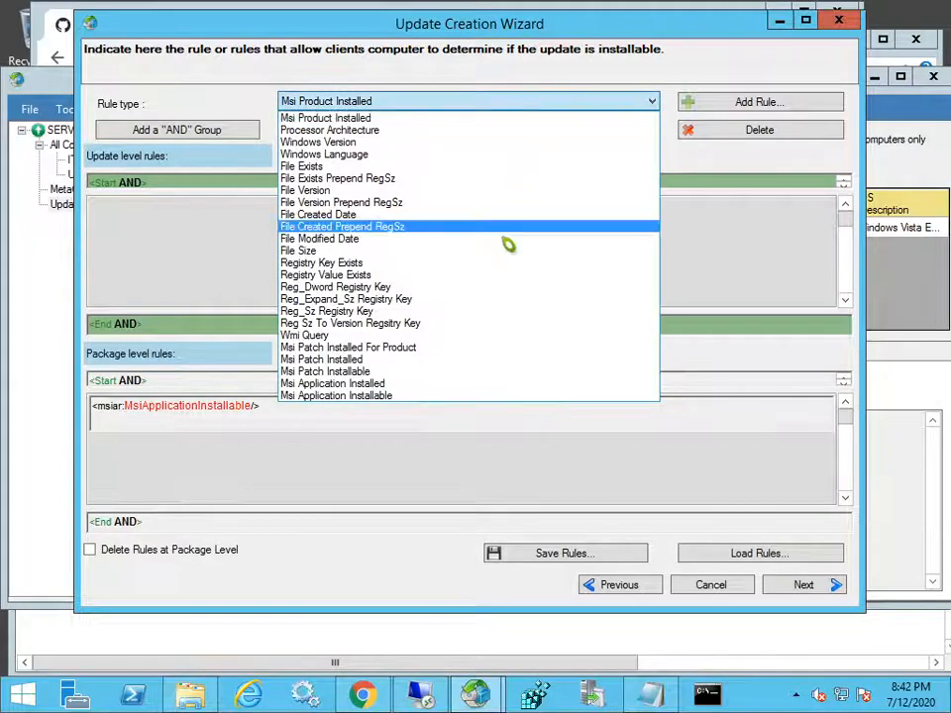
{"action": "left_click", "coordinate": [446, 338]}
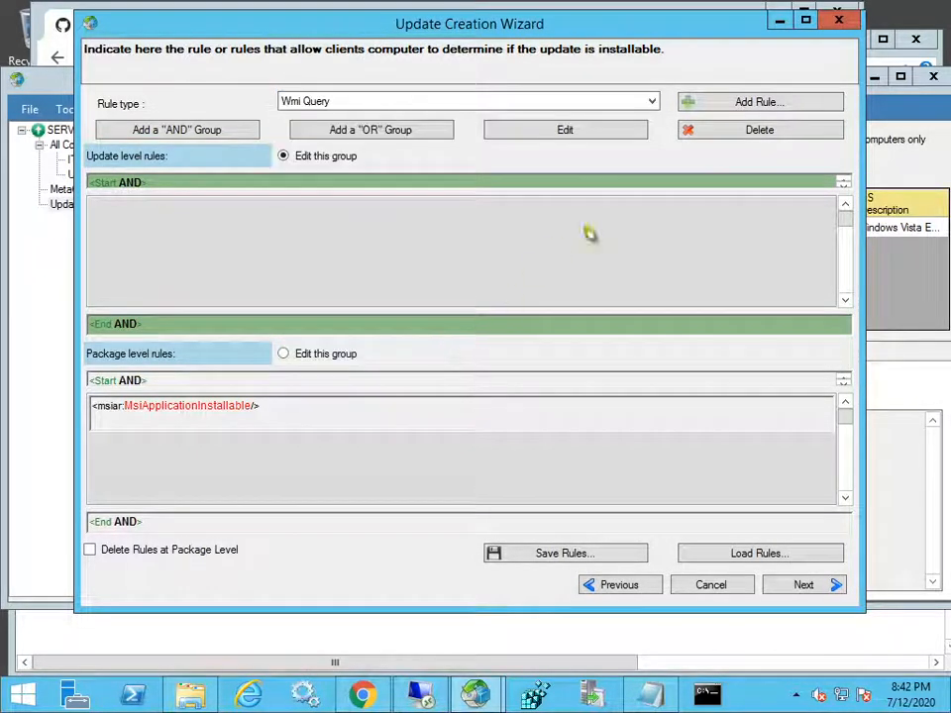
{"action": "left_click", "coordinate": [763, 105]}
{"action": "left_click", "coordinate": [450, 416]}
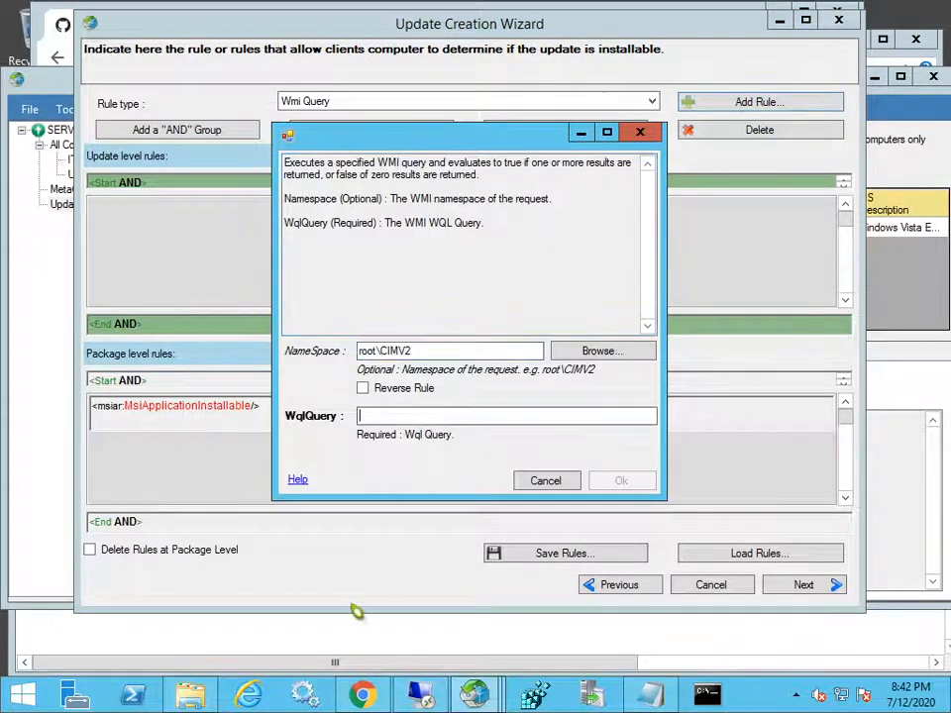
{"action": "left_click", "coordinate": [340, 662]}
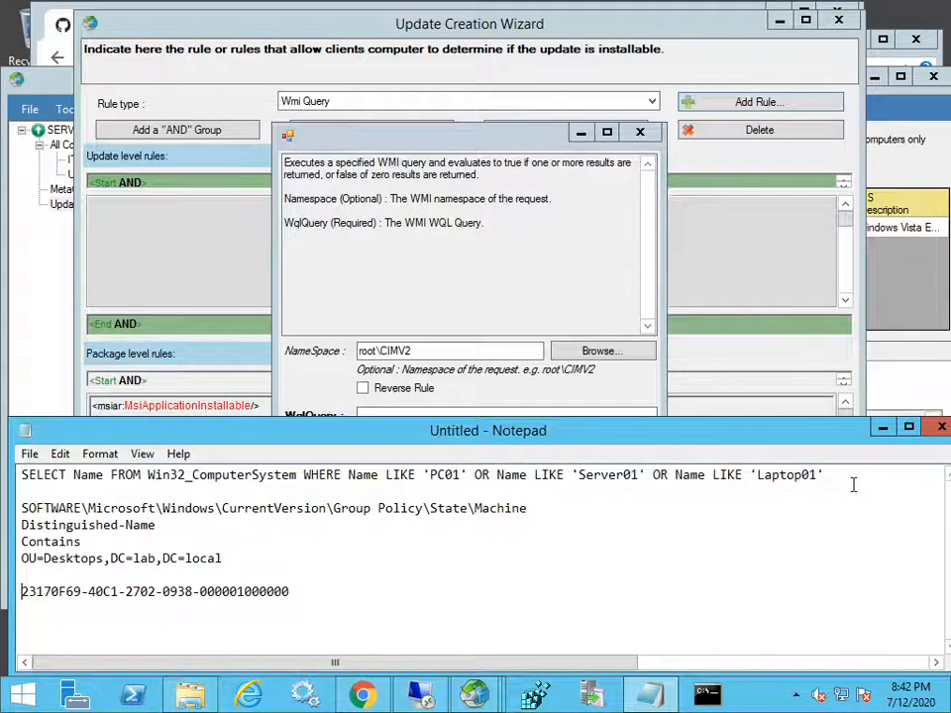
{"action": "left_click_drag", "start_coordinate": [852, 478], "coordinate": [267, 399]}
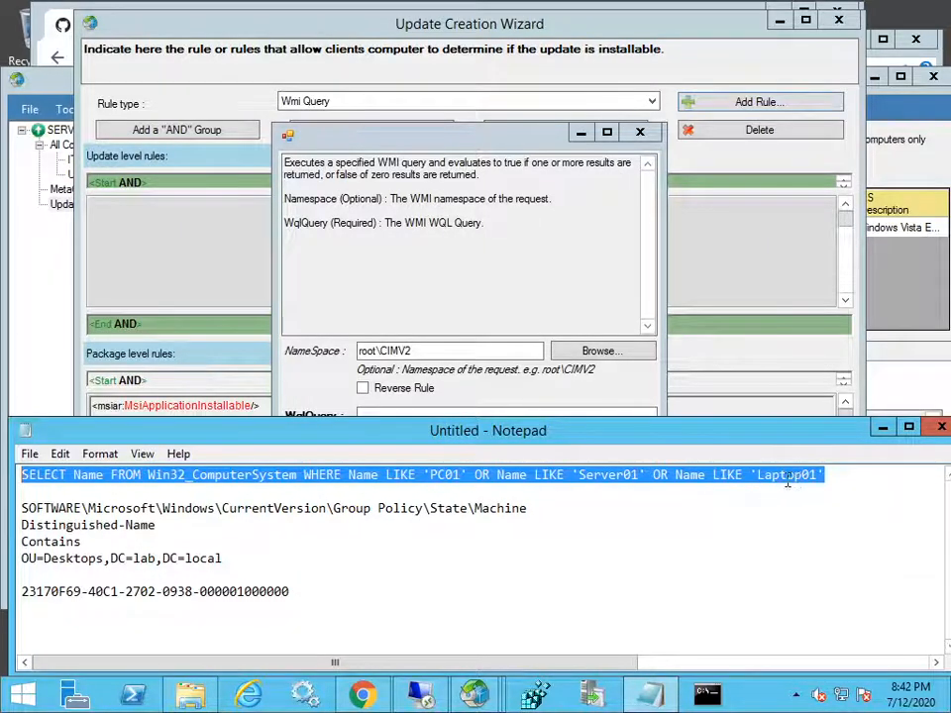
{"action": "right_click", "coordinate": [434, 227]}
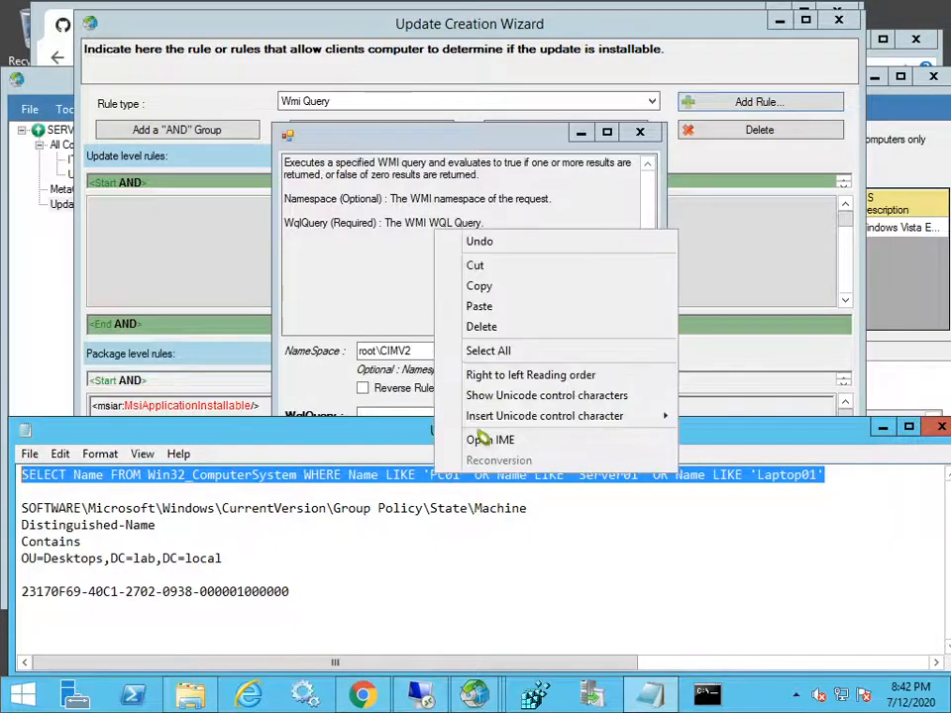
{"action": "left_click", "coordinate": [477, 284]}
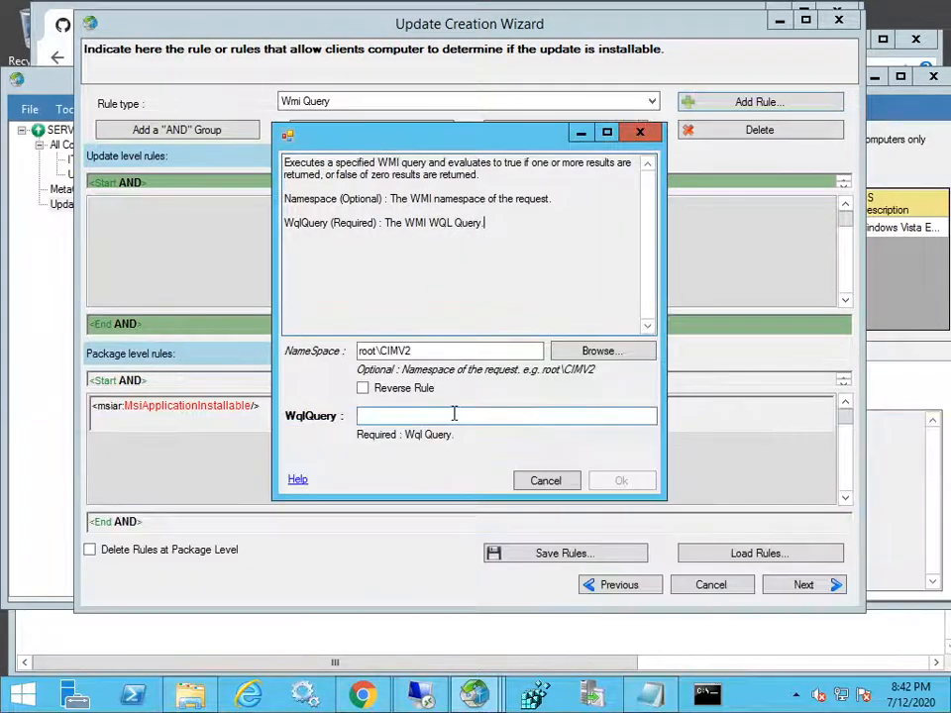
{"action": "left_click", "coordinate": [453, 413]}
{"action": "key", "text": "ctrl+v"}
{"action": "left_click", "coordinate": [621, 480]}
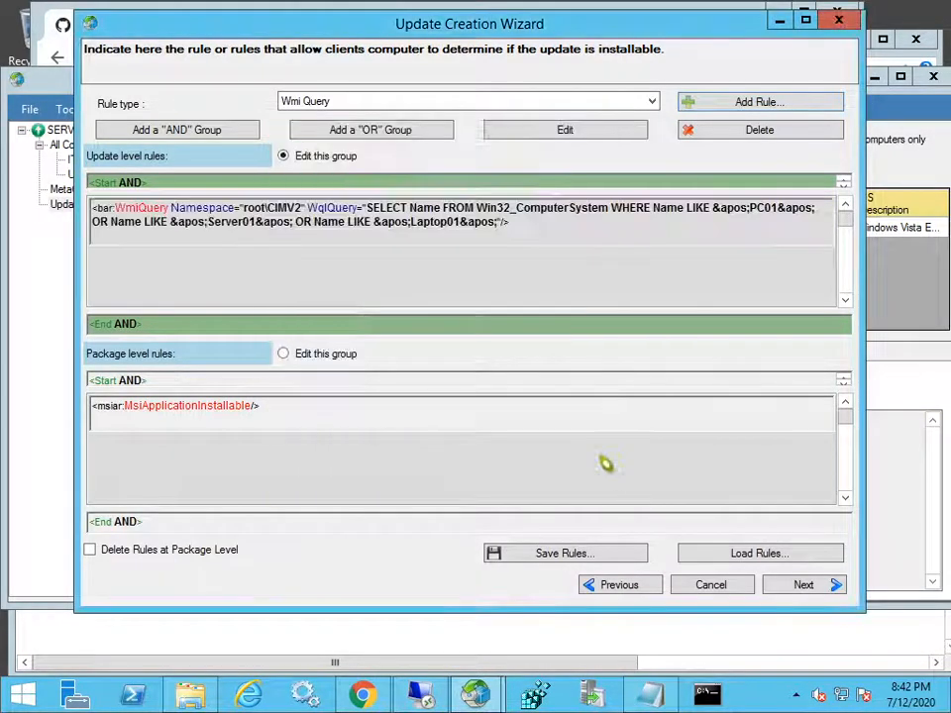
- Delete the Wmi Query rule from the update-level rules
{"action": "left_click", "coordinate": [538, 236]}
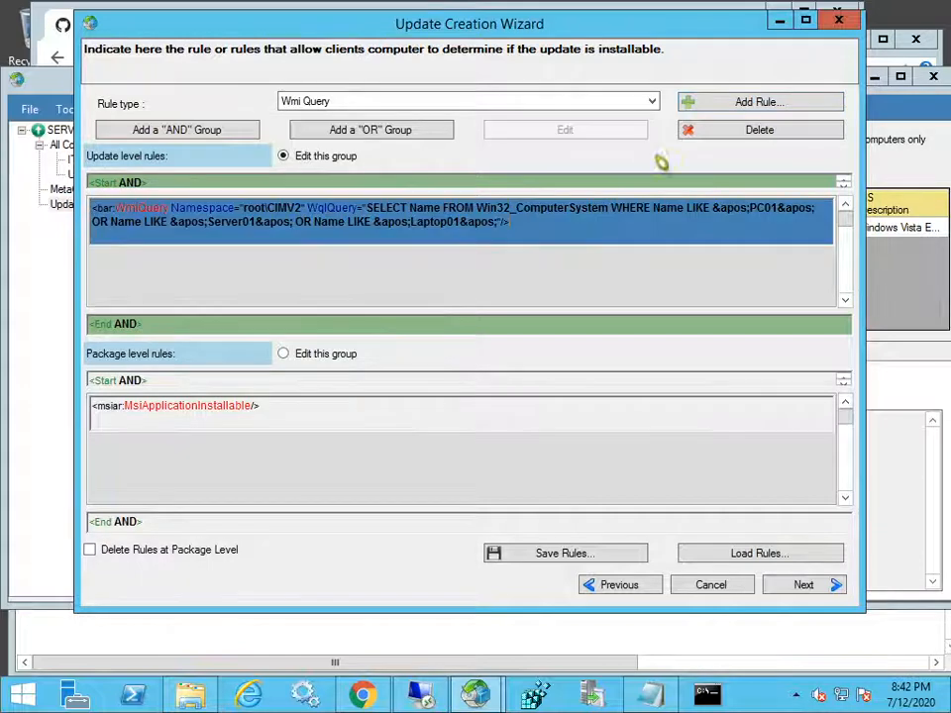
{"action": "left_click", "coordinate": [724, 134]}
- Choose the Reg_Sz Registry Key rule type and examine the Distinguished-Name value in the Registry Editor on pc02
{"action": "left_click", "coordinate": [619, 103]}
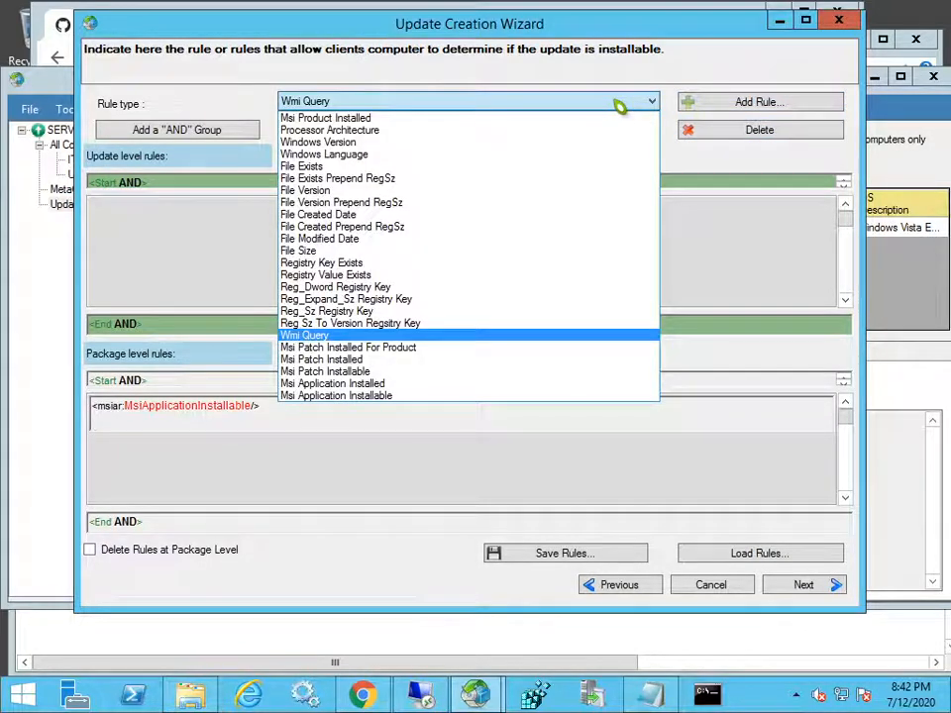
{"action": "left_click", "coordinate": [442, 313]}
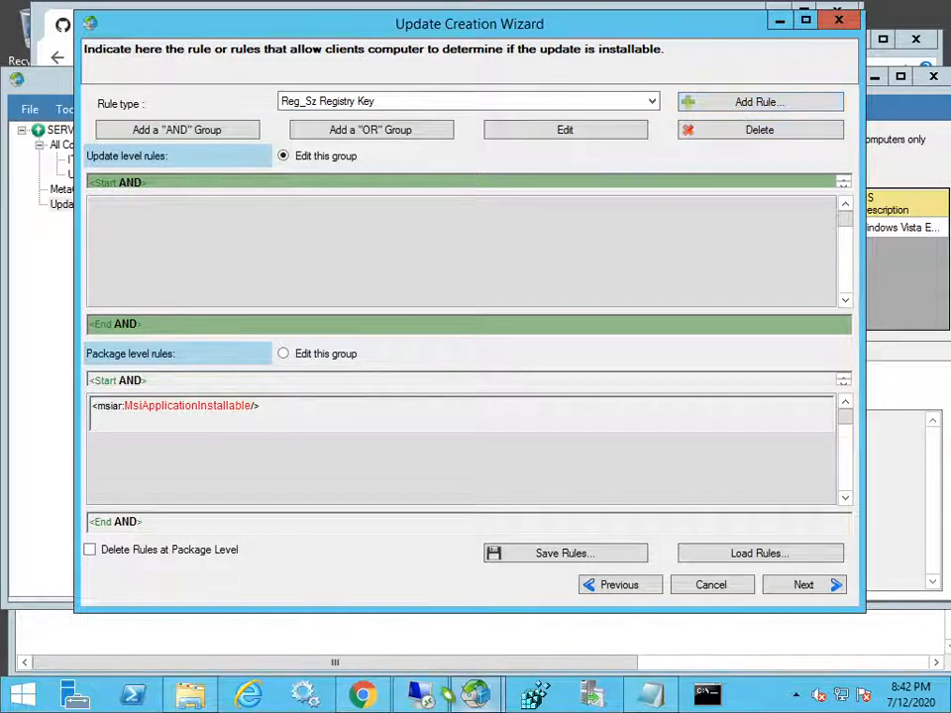
{"action": "left_click", "coordinate": [423, 692]}
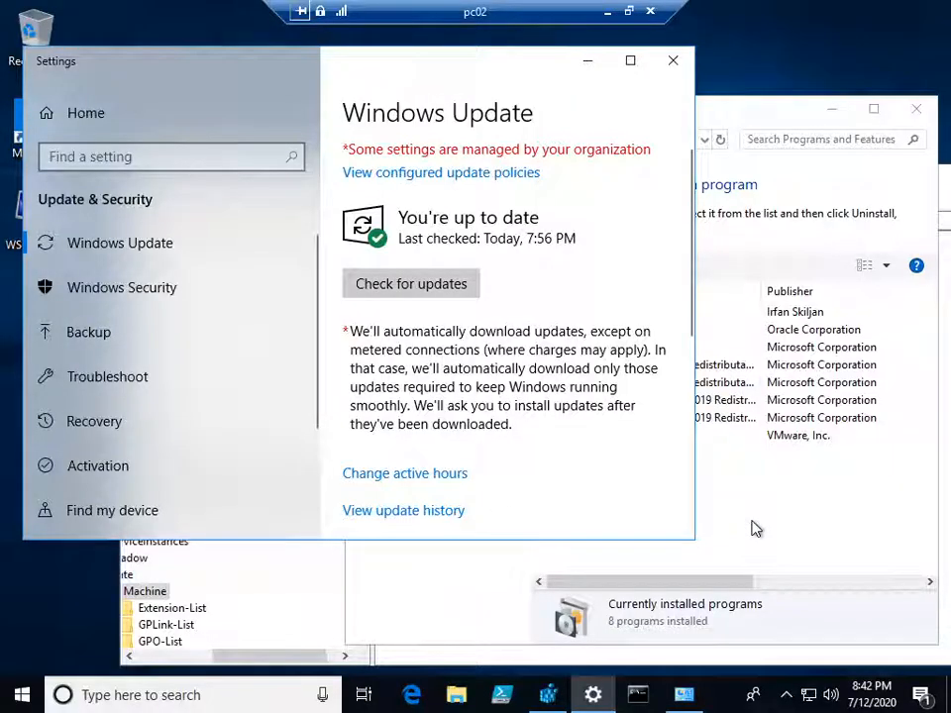
{"action": "left_click", "coordinate": [548, 693]}
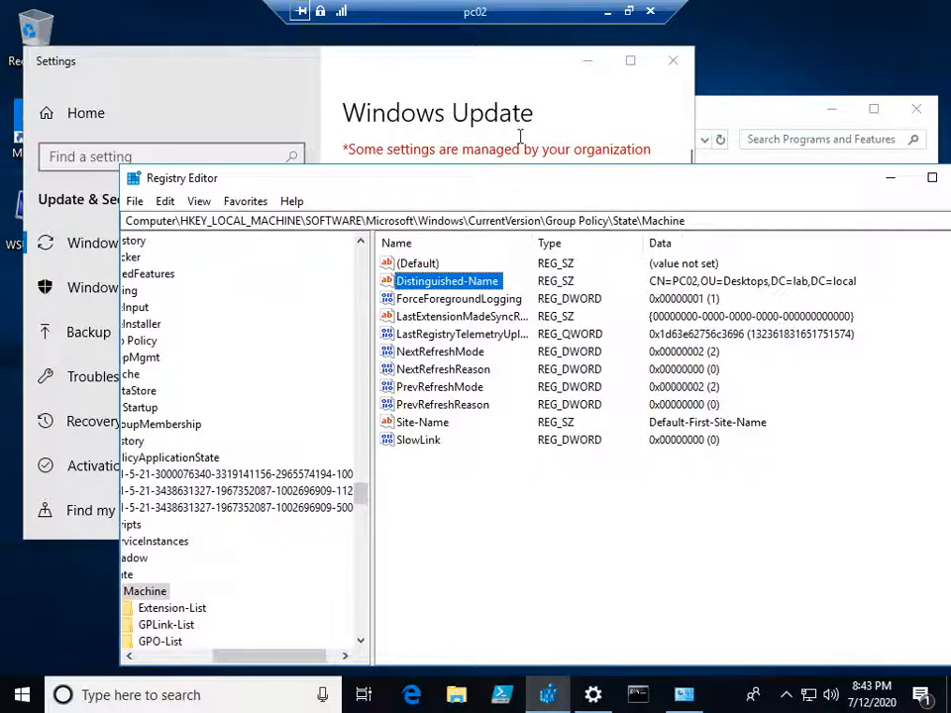
{"action": "left_click", "coordinate": [607, 12]}
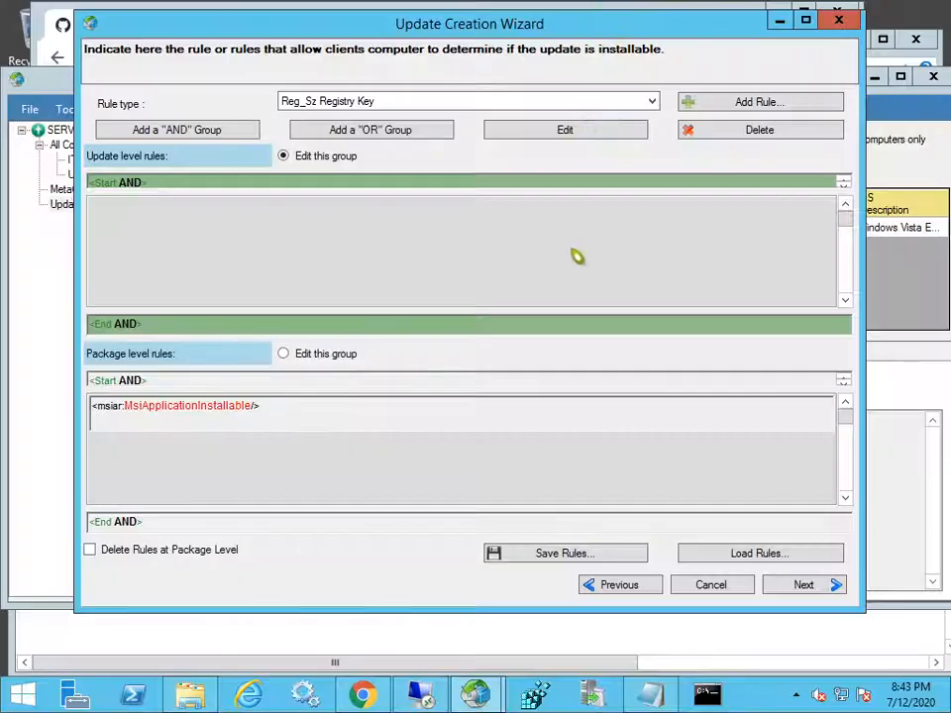
- Start a Reg_Sz Registry Key rule with the Notepad subkey SOFTWARE\Microsoft\Windows\CurrentVersion\Group Policy\State\Machine
{"action": "left_click", "coordinate": [737, 103]}
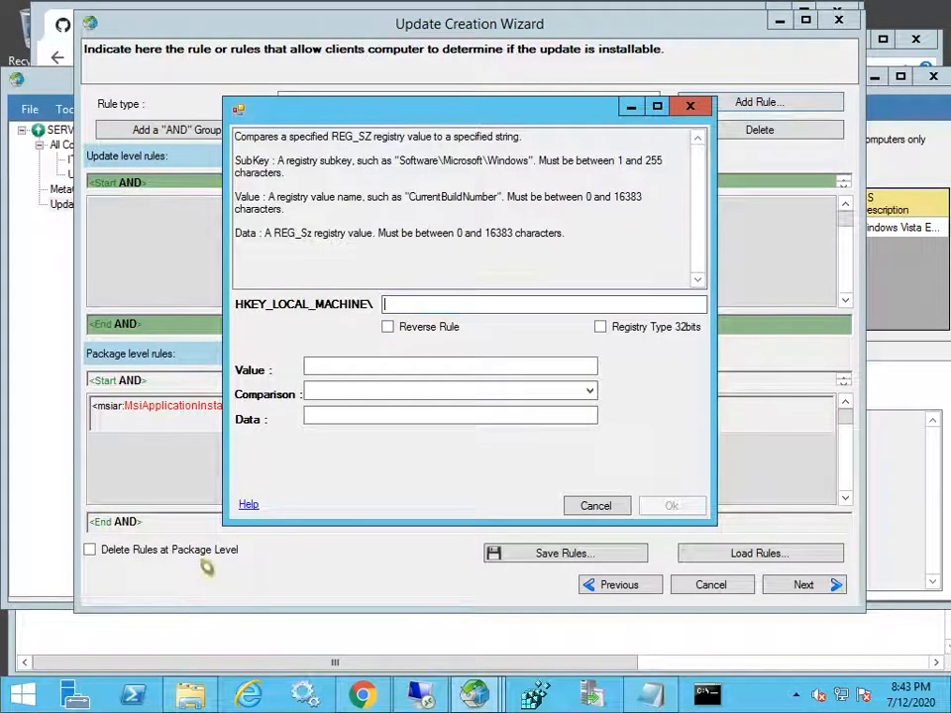
{"action": "left_click", "coordinate": [180, 638]}
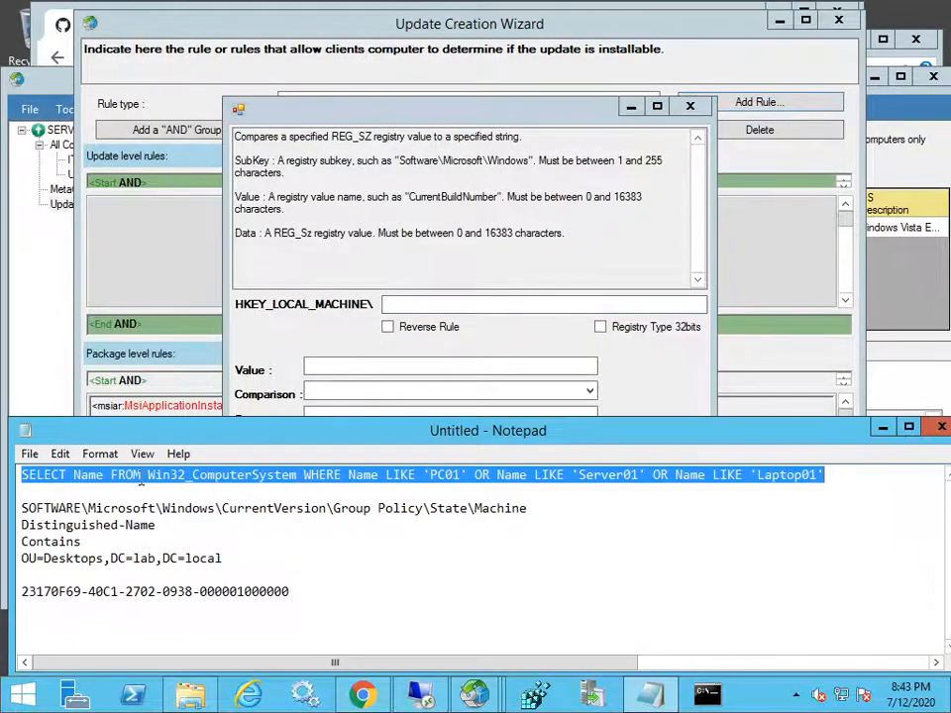
{"action": "left_click_drag", "start_coordinate": [544, 512], "coordinate": [22, 508]}
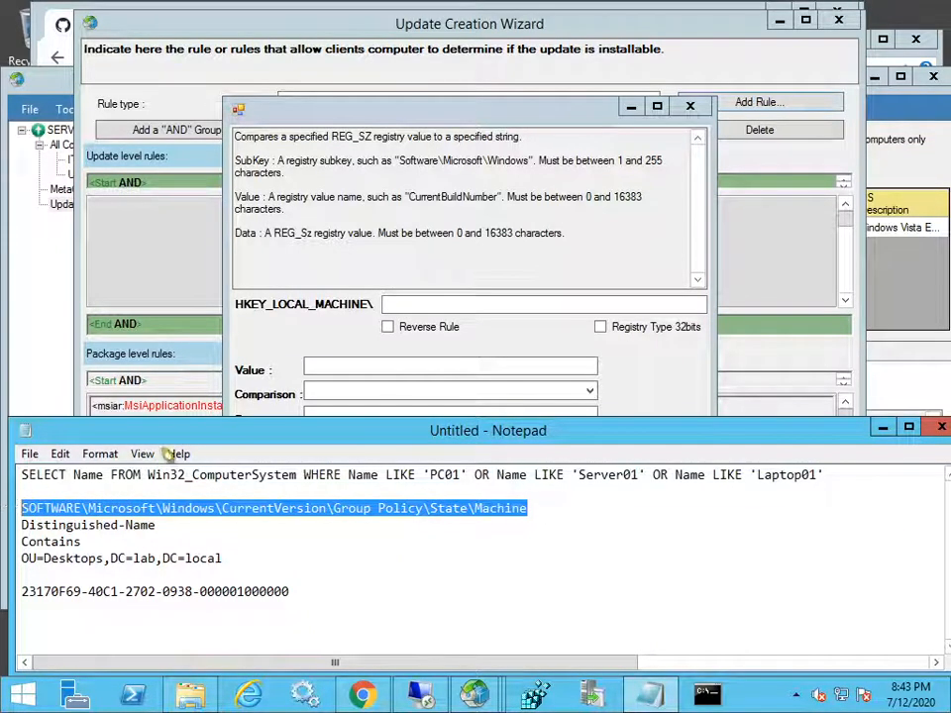
{"action": "left_click", "coordinate": [415, 305]}
{"action": "key", "text": "ctrl+v"}
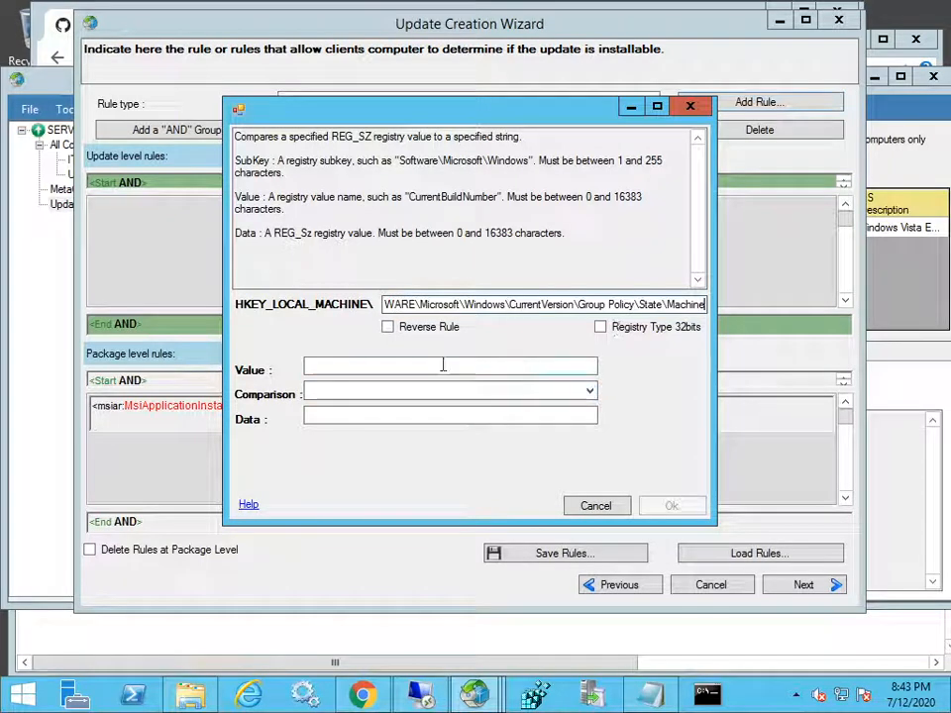
- Set the registry rule's value to Distinguished-Name, copied from Notepad, and its comparison to Contains
{"action": "left_click", "coordinate": [119, 637]}
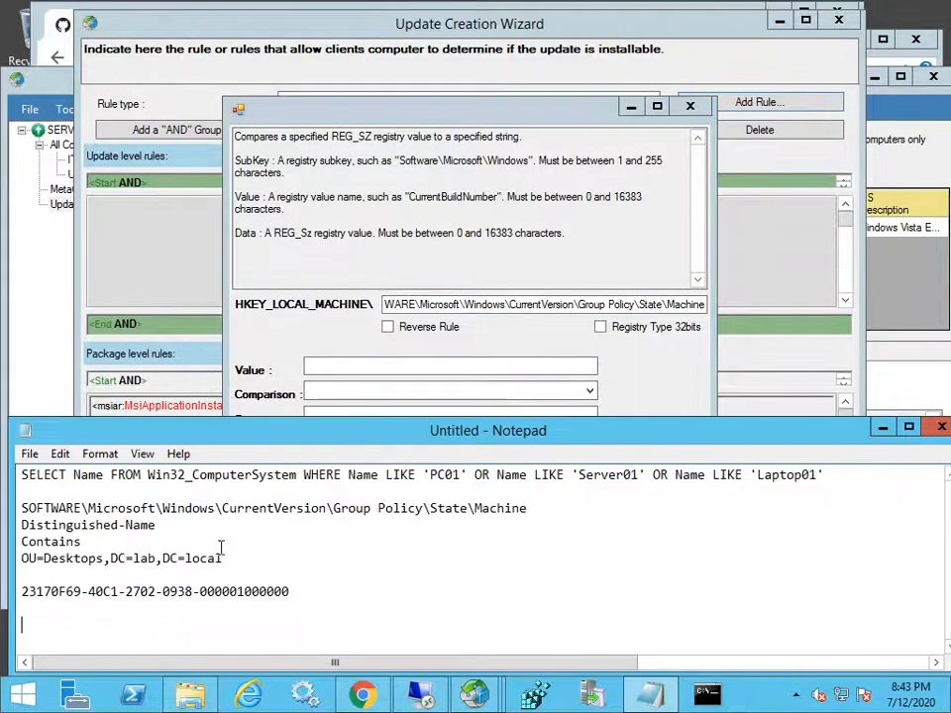
{"action": "left_click", "coordinate": [171, 524]}
{"action": "key", "text": "shift+Home"}
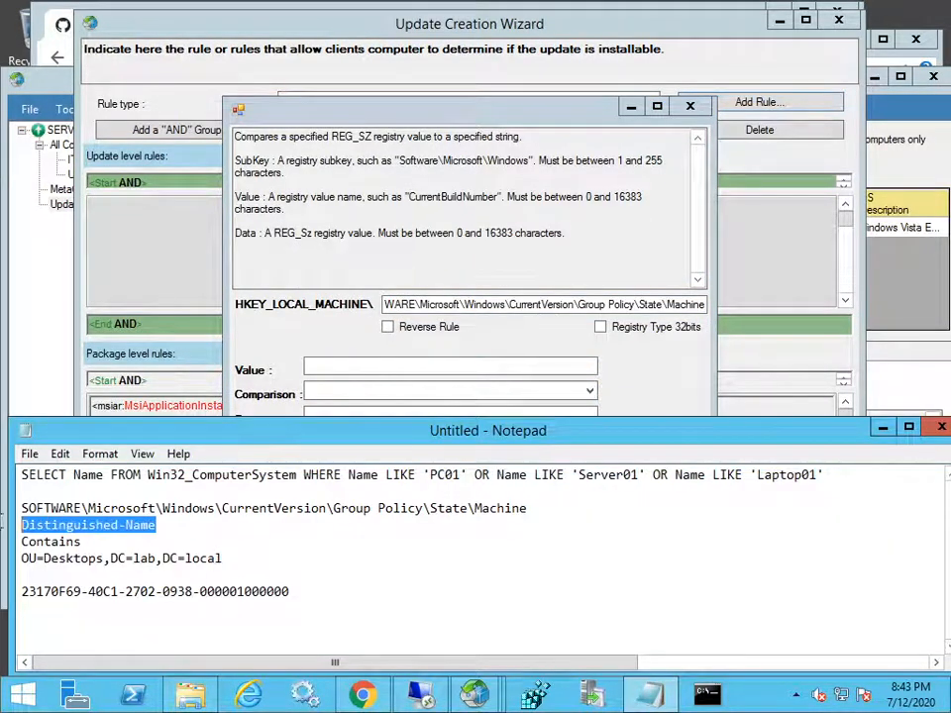
{"action": "left_click", "coordinate": [358, 366]}
{"action": "key", "text": "ctrl+v"}
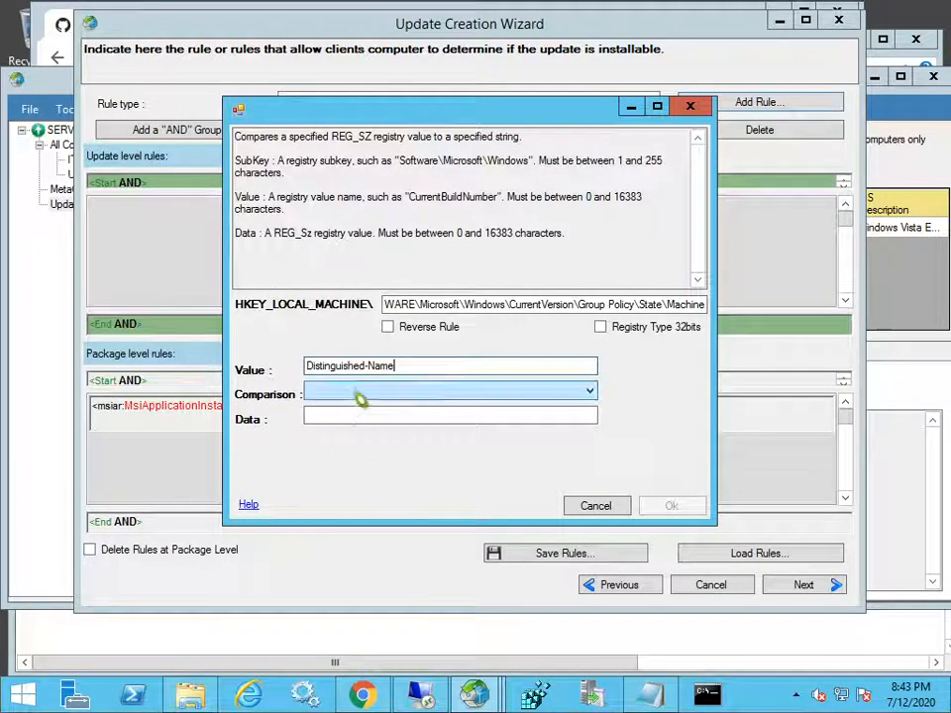
{"action": "left_click", "coordinate": [361, 395]}
{"action": "left_click", "coordinate": [356, 432]}
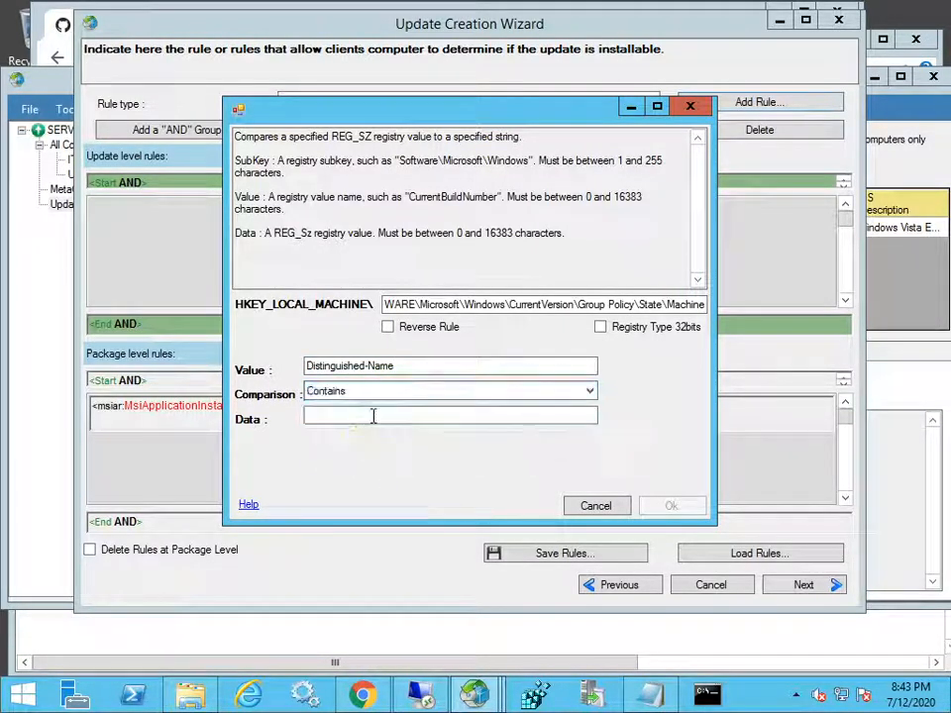
- Set the registry rule's data to OU=Desktops,DC=lab,DC=local, copied from Notepad, and add the rule to the update-level rules
{"action": "left_click", "coordinate": [371, 417]}
{"action": "left_click", "coordinate": [202, 637]}
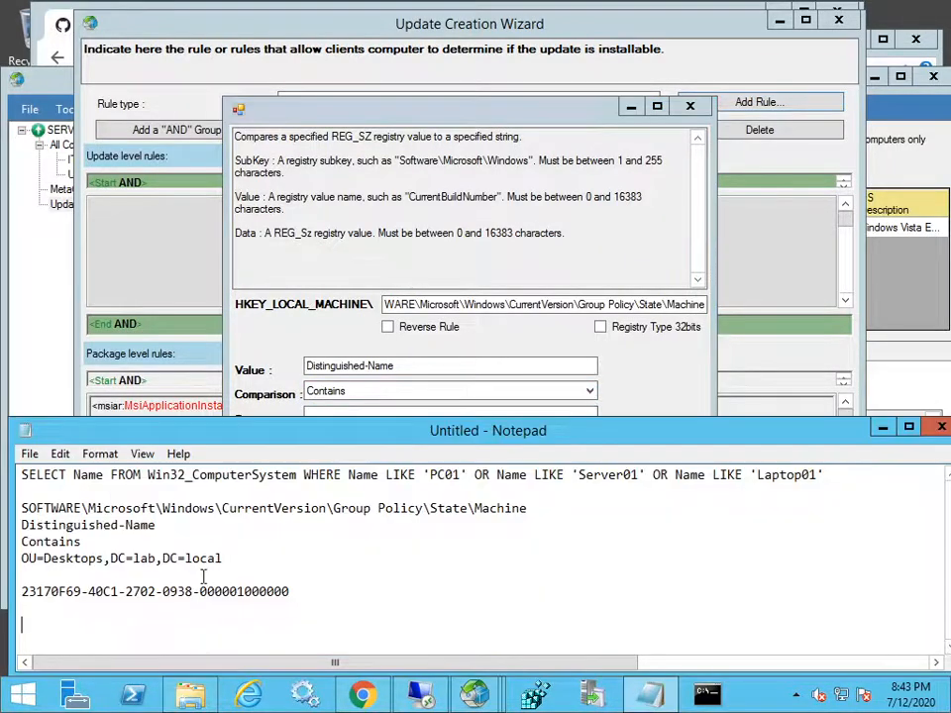
{"action": "left_click_drag", "start_coordinate": [244, 564], "coordinate": [3, 558]}
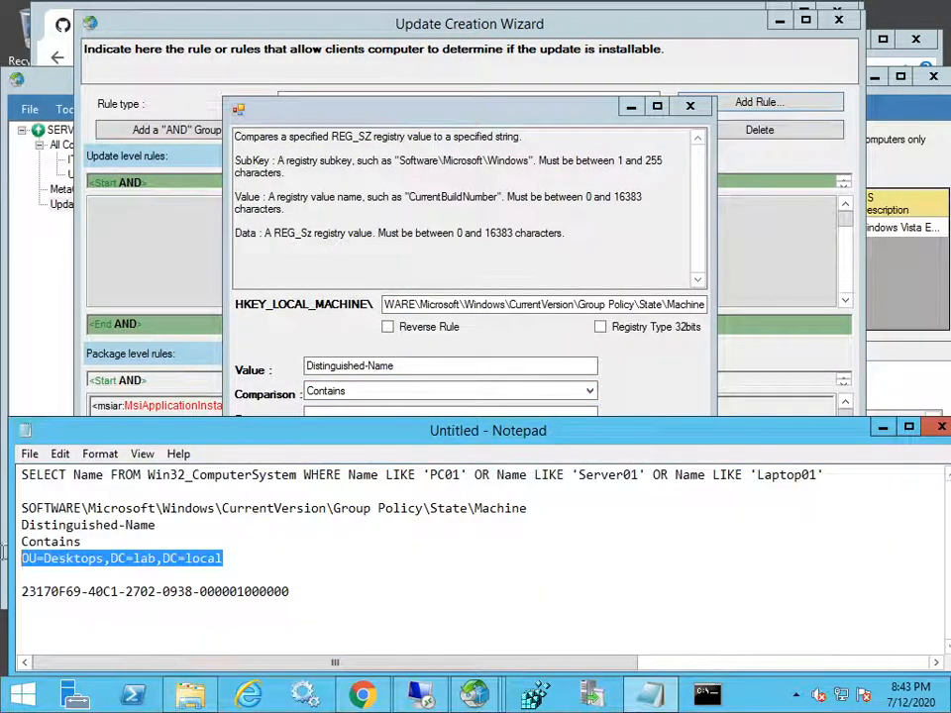
{"action": "left_click", "coordinate": [319, 416]}
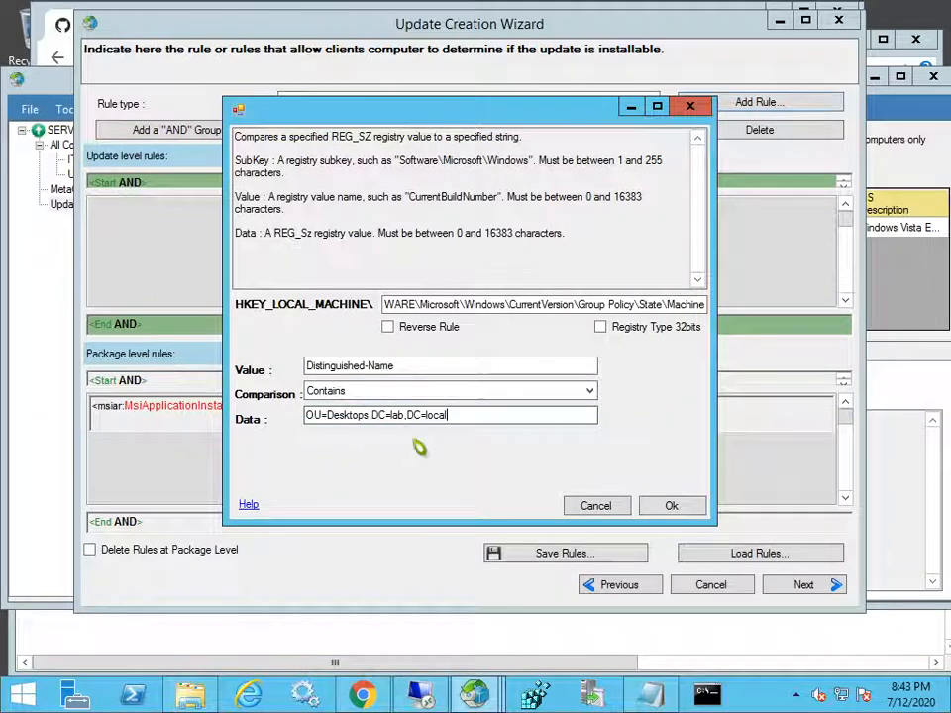
{"action": "left_click", "coordinate": [699, 510]}
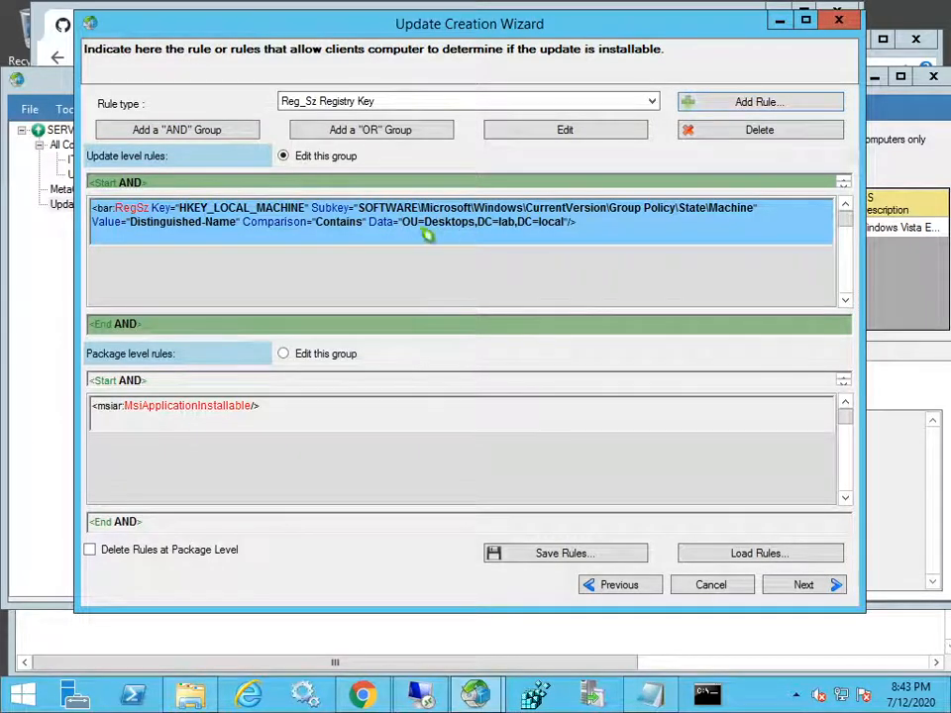
- Delete the Distinguished-Name registry rule from the update-level rules
{"action": "left_click", "coordinate": [572, 228]}
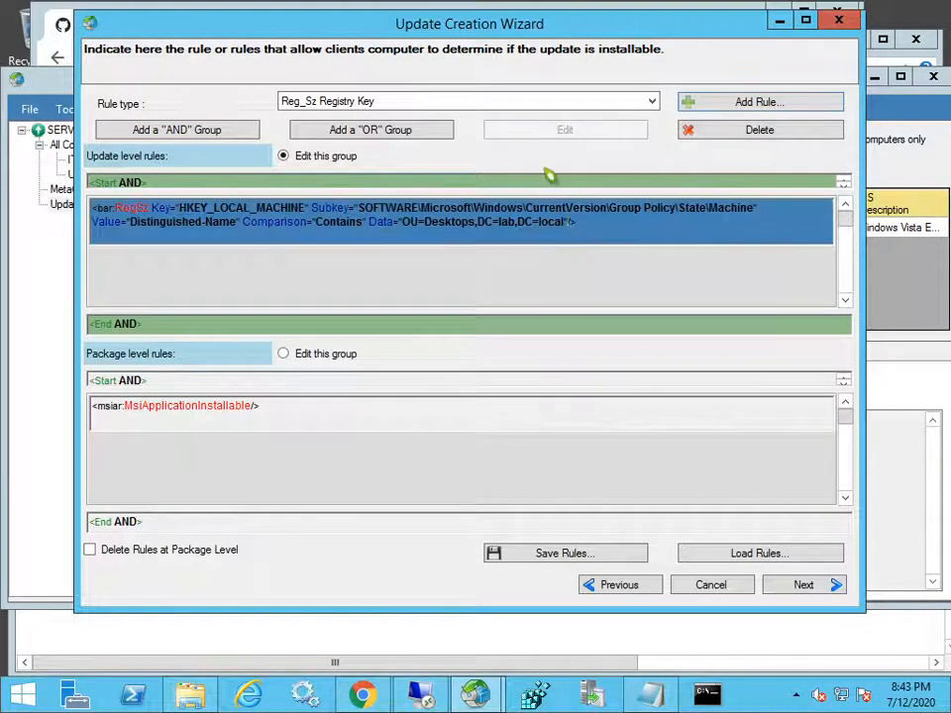
{"action": "left_click", "coordinate": [705, 130]}
- Add an update-level Windows Version rule with the comparison Greater Than Or Equal To and the easy selection Windows 10
{"action": "left_click", "coordinate": [650, 101]}
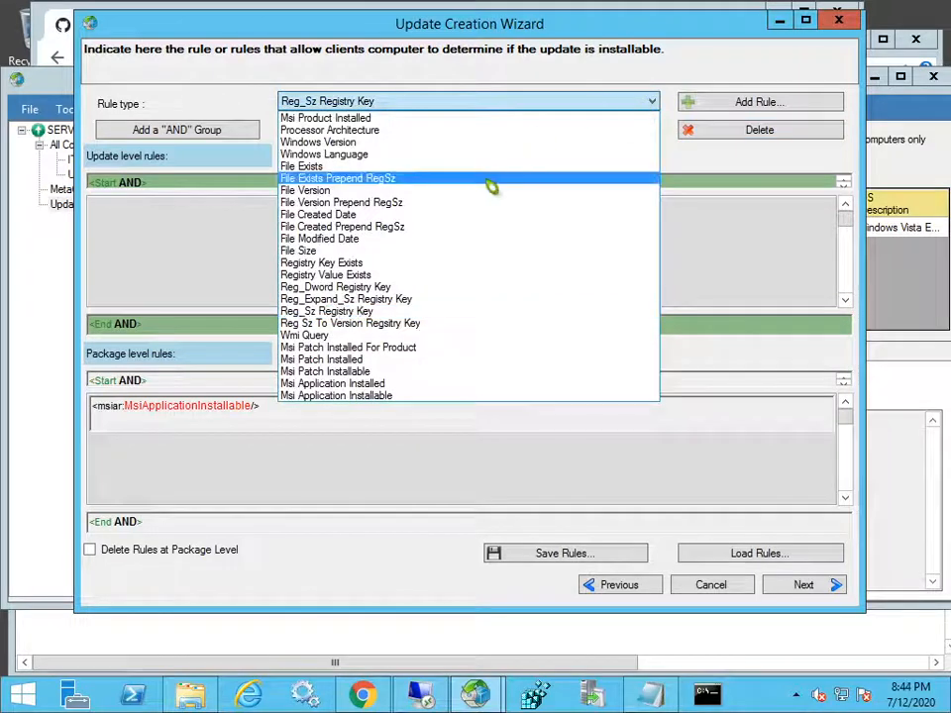
{"action": "left_click", "coordinate": [432, 143]}
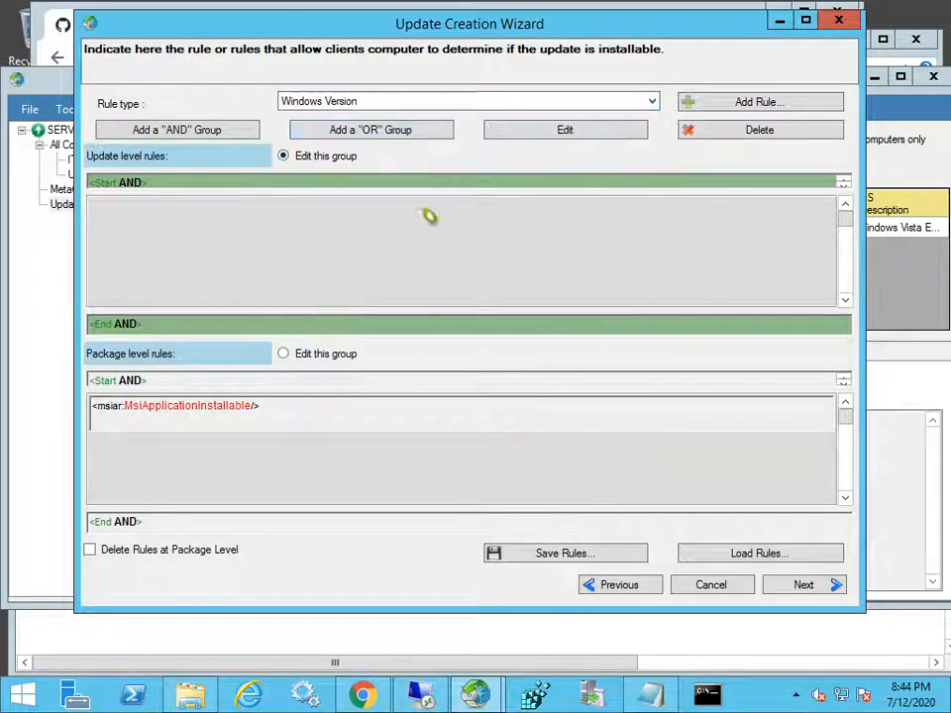
{"action": "left_click", "coordinate": [730, 107]}
{"action": "left_click", "coordinate": [256, 304]}
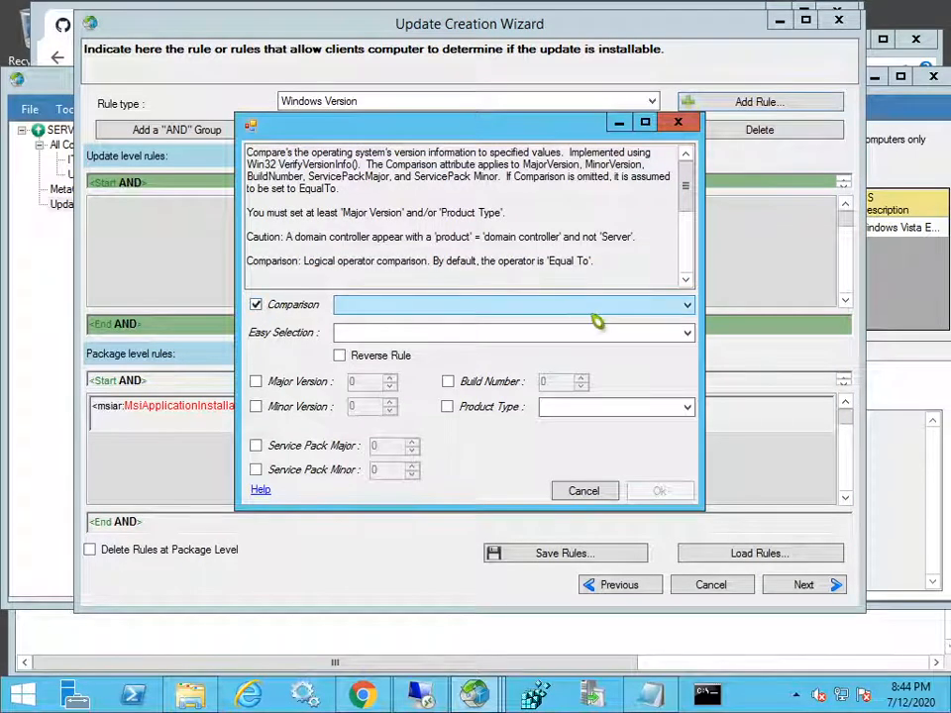
{"action": "left_click", "coordinate": [597, 309]}
{"action": "left_click", "coordinate": [516, 361]}
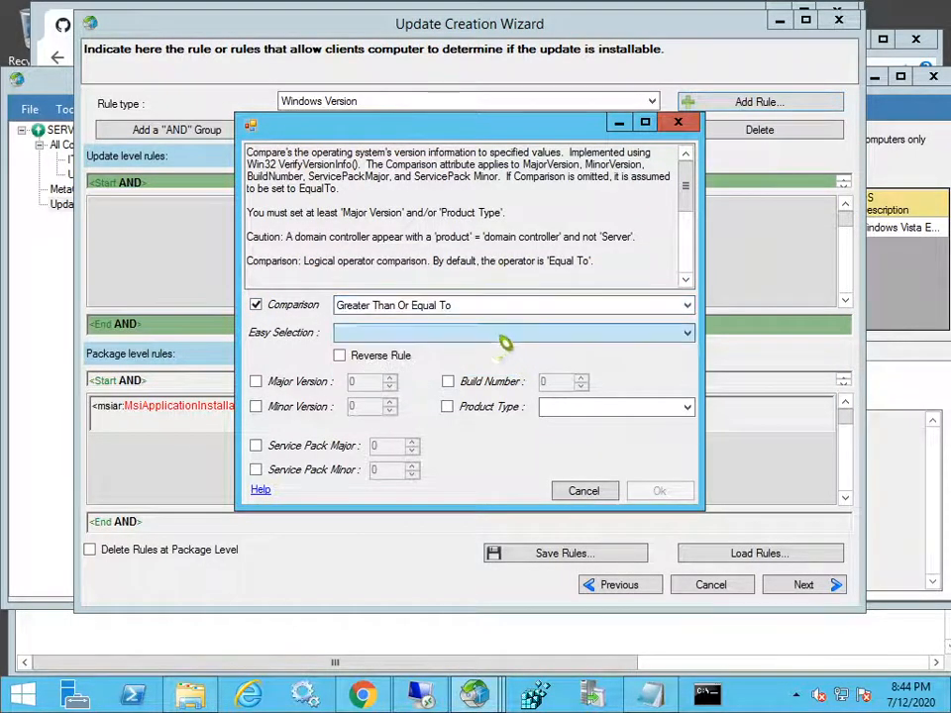
{"action": "left_click", "coordinate": [505, 334]}
{"action": "left_click", "coordinate": [467, 348]}
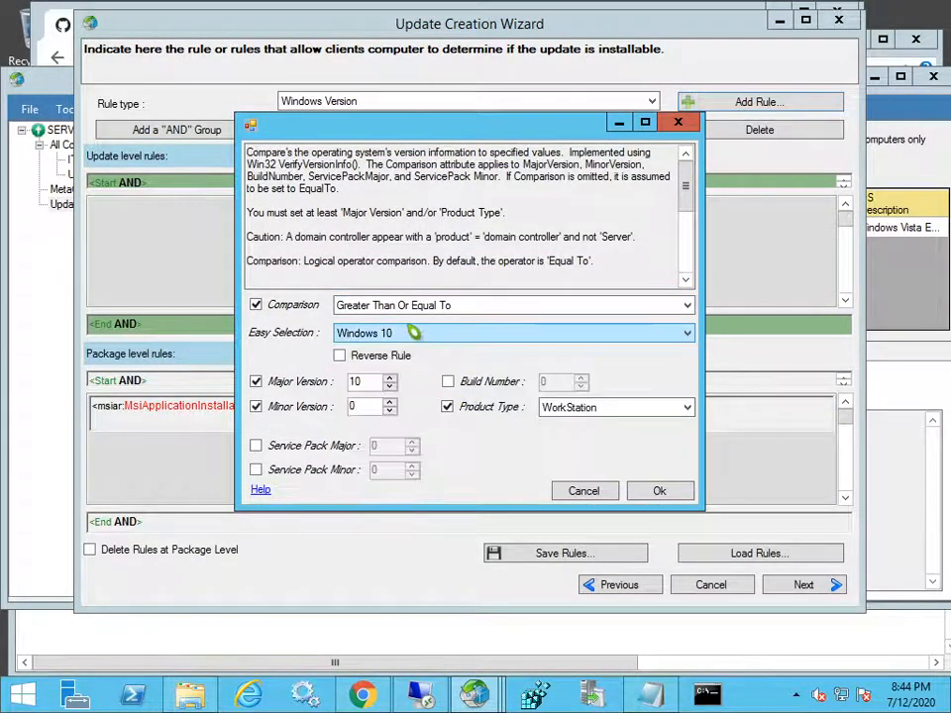
{"action": "left_click", "coordinate": [661, 492]}
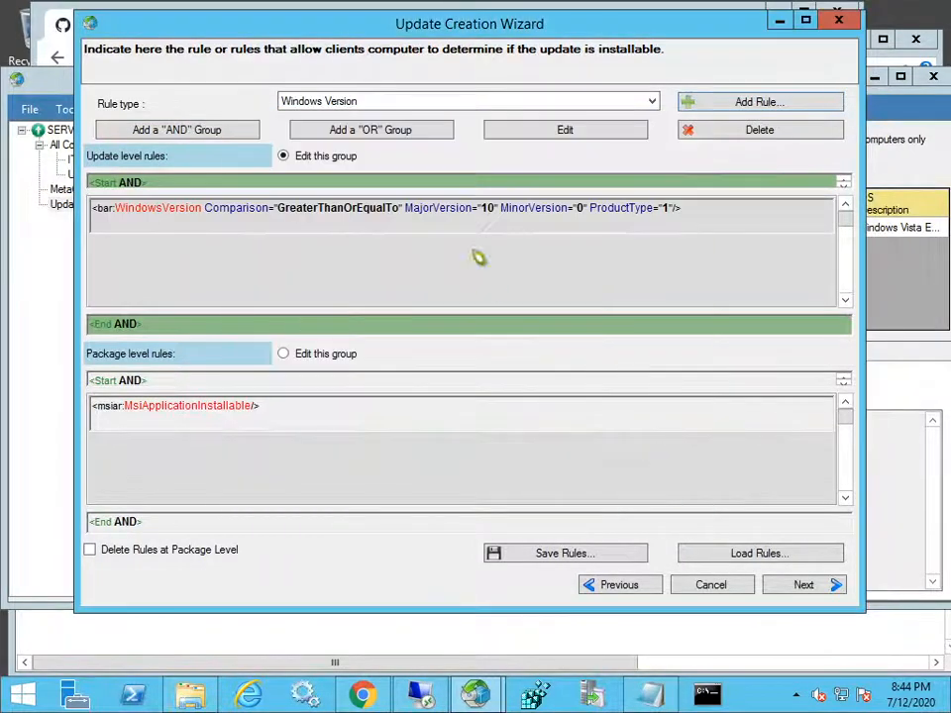
- Delete the Windows Version rule from the update-level rules
{"action": "left_click", "coordinate": [424, 226]}
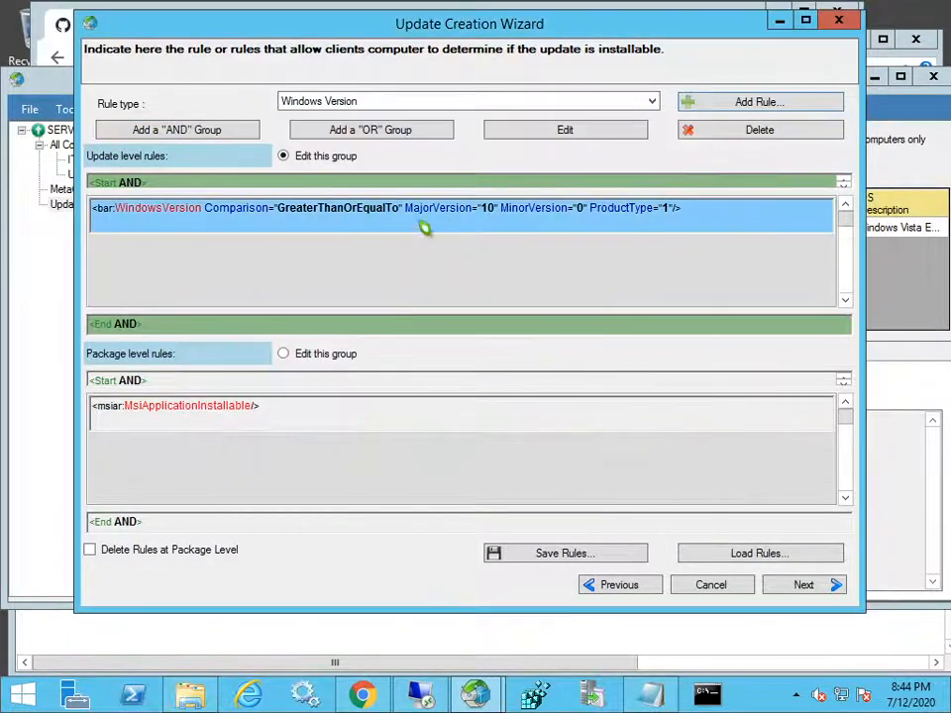
{"action": "left_click", "coordinate": [758, 130]}
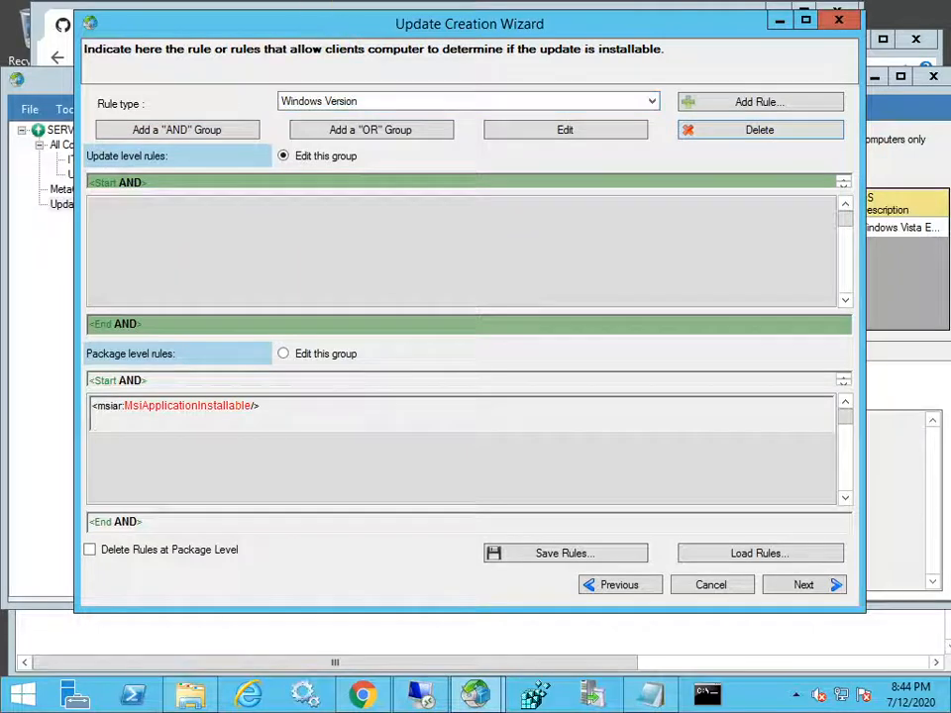
{"action": "left_click", "coordinate": [377, 103]}
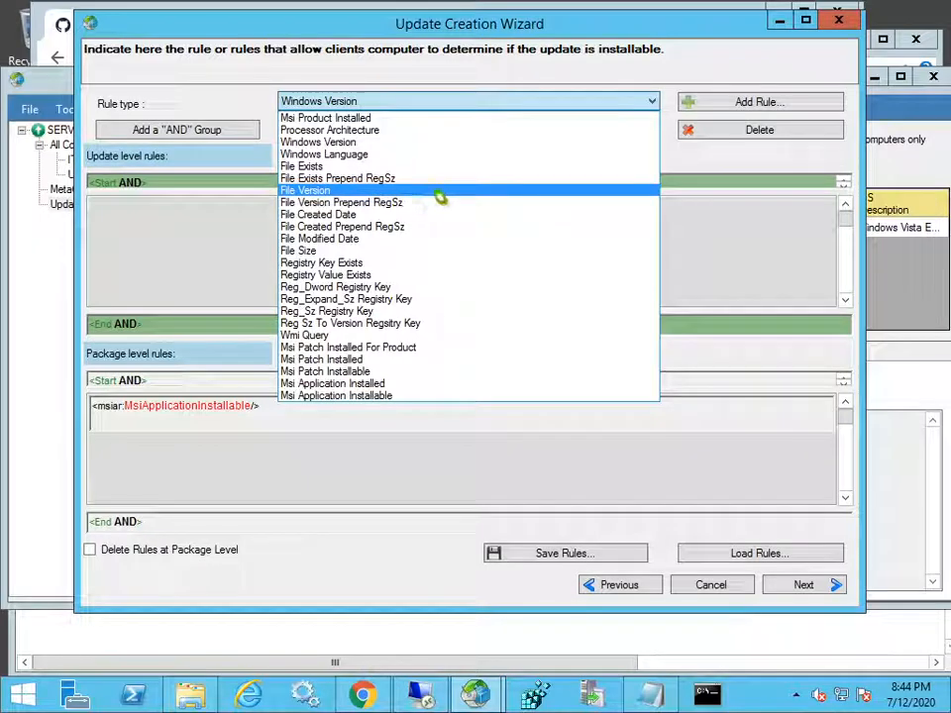
{"action": "left_click", "coordinate": [585, 119]}
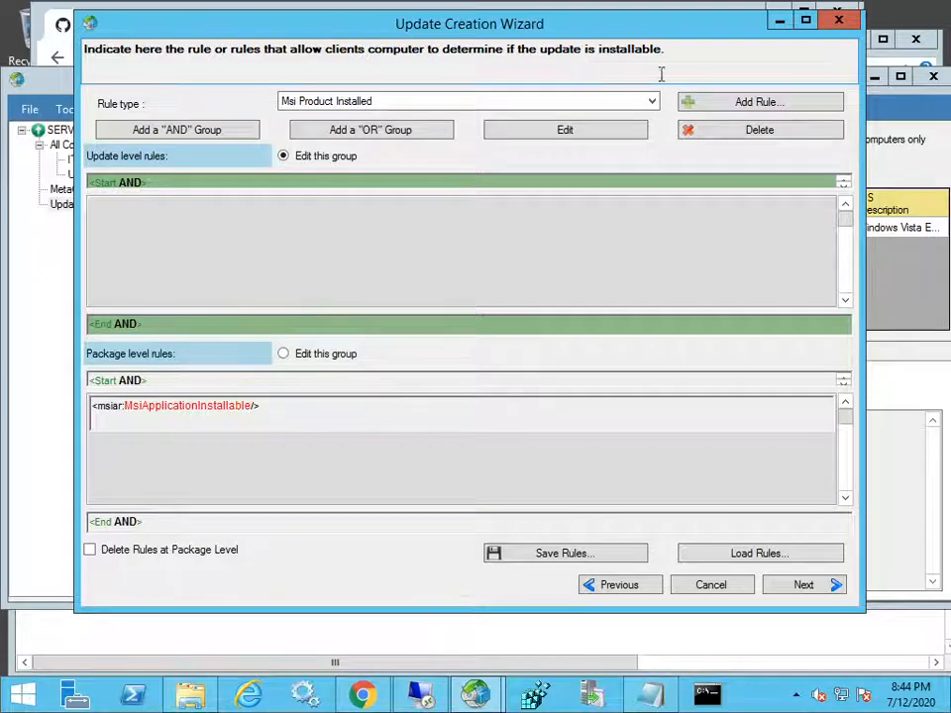
{"action": "left_click", "coordinate": [774, 104]}
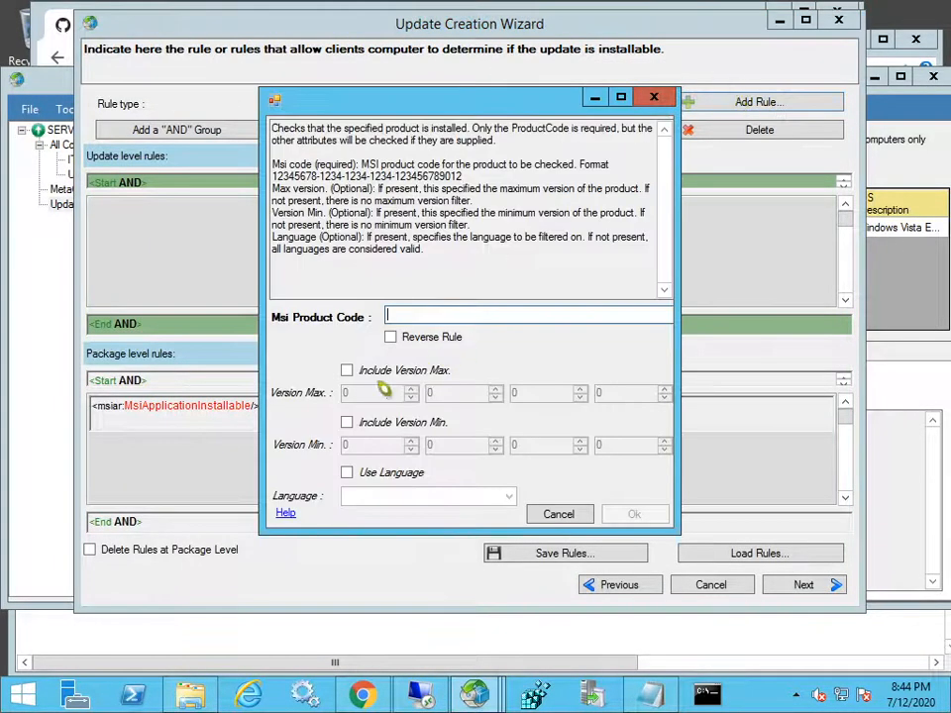
{"action": "left_click", "coordinate": [254, 641]}
{"action": "left_click_drag", "start_coordinate": [289, 591], "coordinate": [22, 591]}
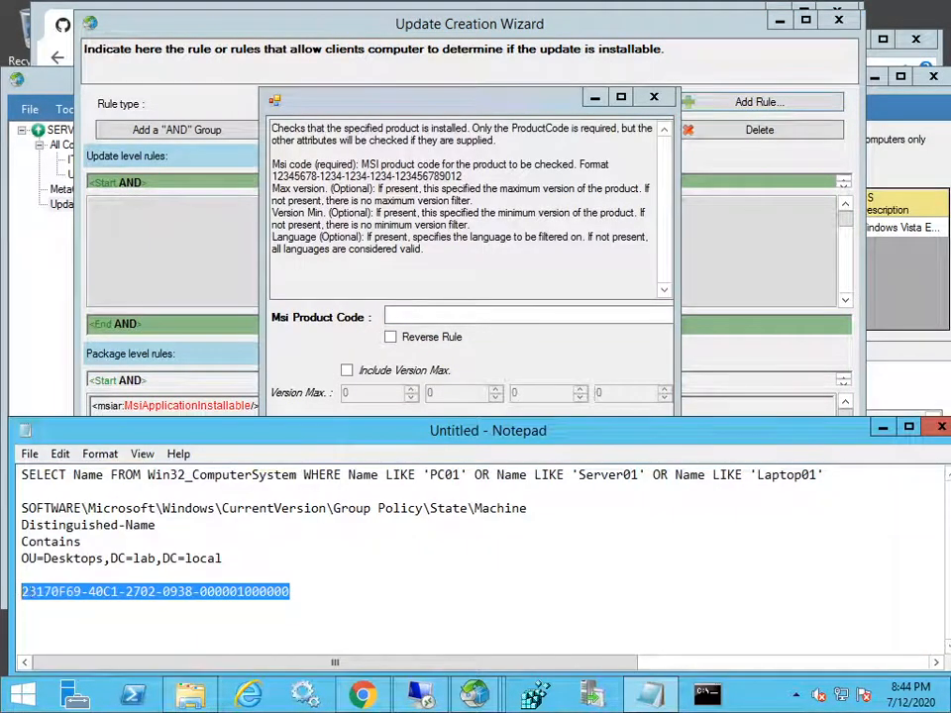
{"action": "key", "text": "ctrl+c"}
{"action": "left_click", "coordinate": [305, 237]}
{"action": "key", "text": "ctrl+v"}
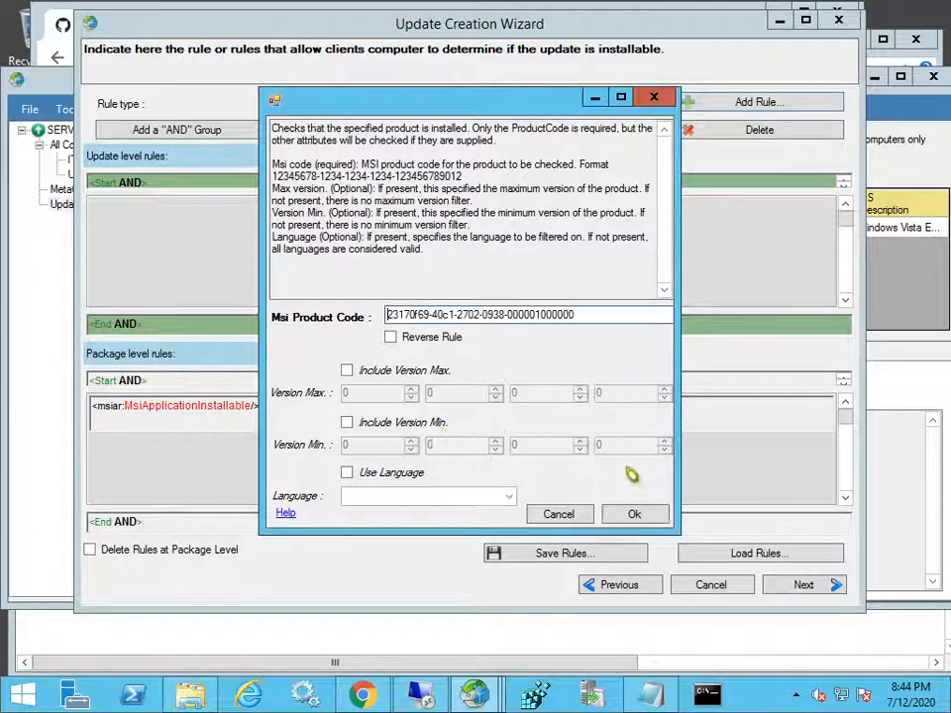
{"action": "left_click", "coordinate": [635, 514]}
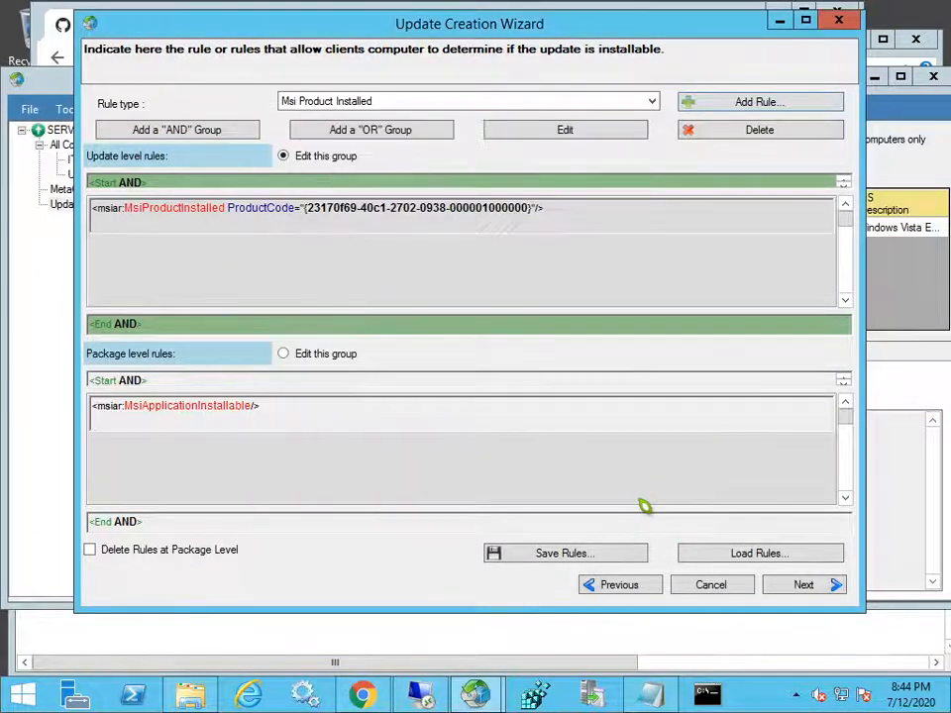
- Try to edit the Msi Product Installed rule, declining to link the rules by the Or operator
{"action": "left_click", "coordinate": [435, 225]}
{"action": "double_click", "coordinate": [397, 219]}
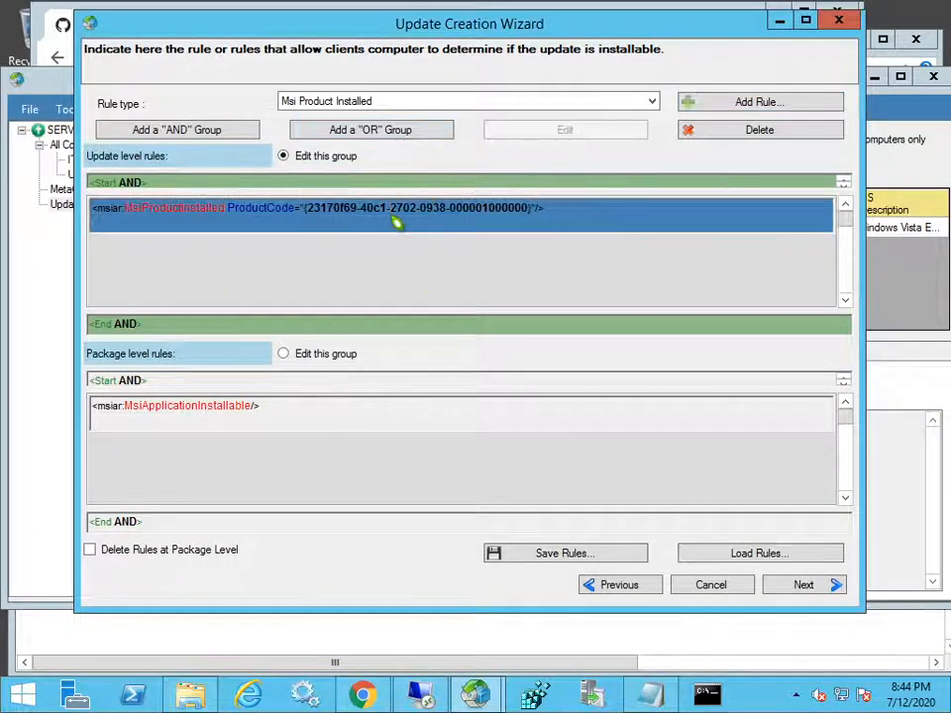
{"action": "left_click", "coordinate": [448, 224]}
{"action": "left_click", "coordinate": [549, 137]}
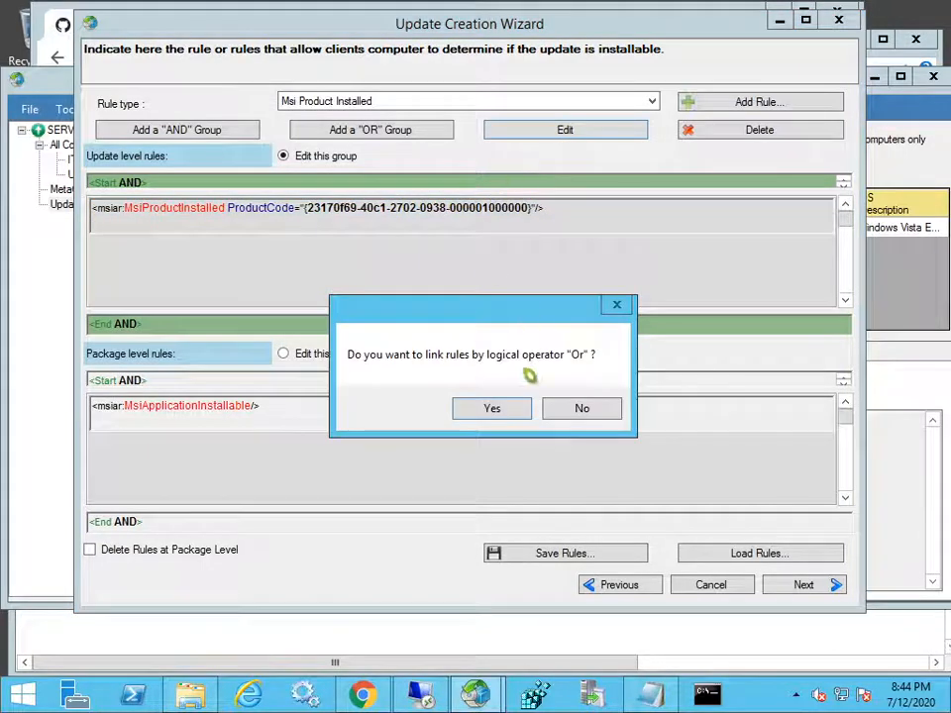
{"action": "left_click", "coordinate": [572, 412]}
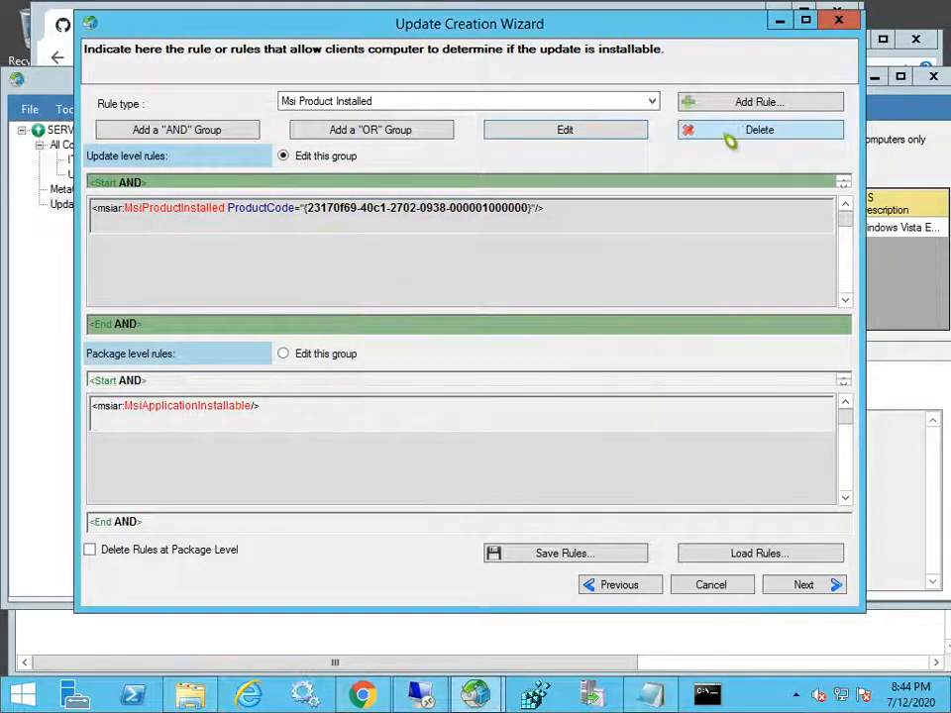
{"action": "left_click", "coordinate": [618, 214]}
{"action": "left_click", "coordinate": [686, 131]}
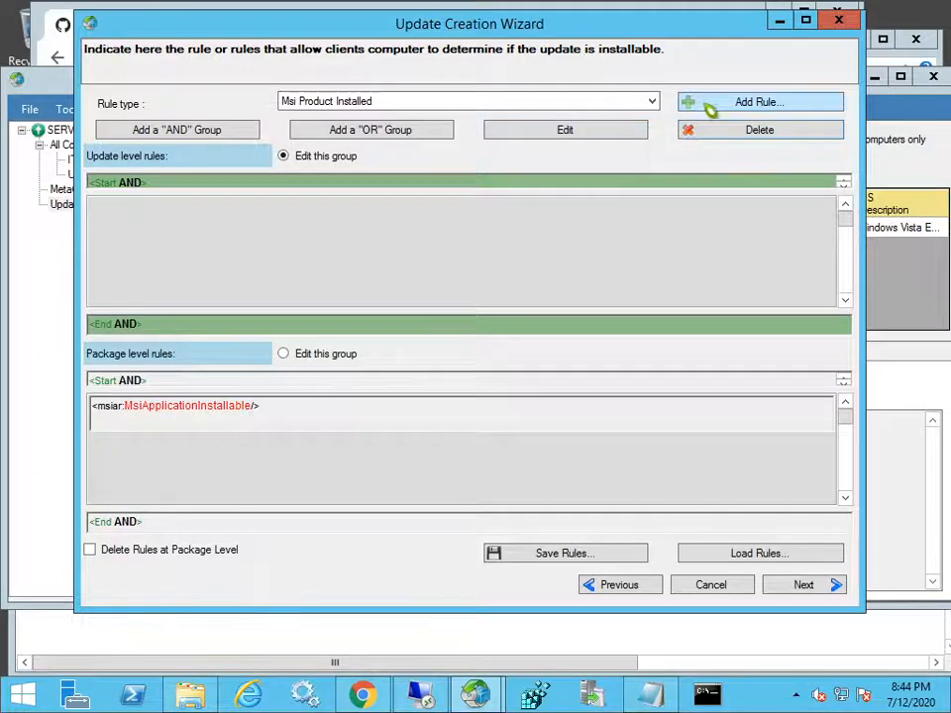
{"action": "left_click", "coordinate": [711, 106]}
{"action": "key", "text": "ctrl+v"}
{"action": "left_click", "coordinate": [390, 337]}
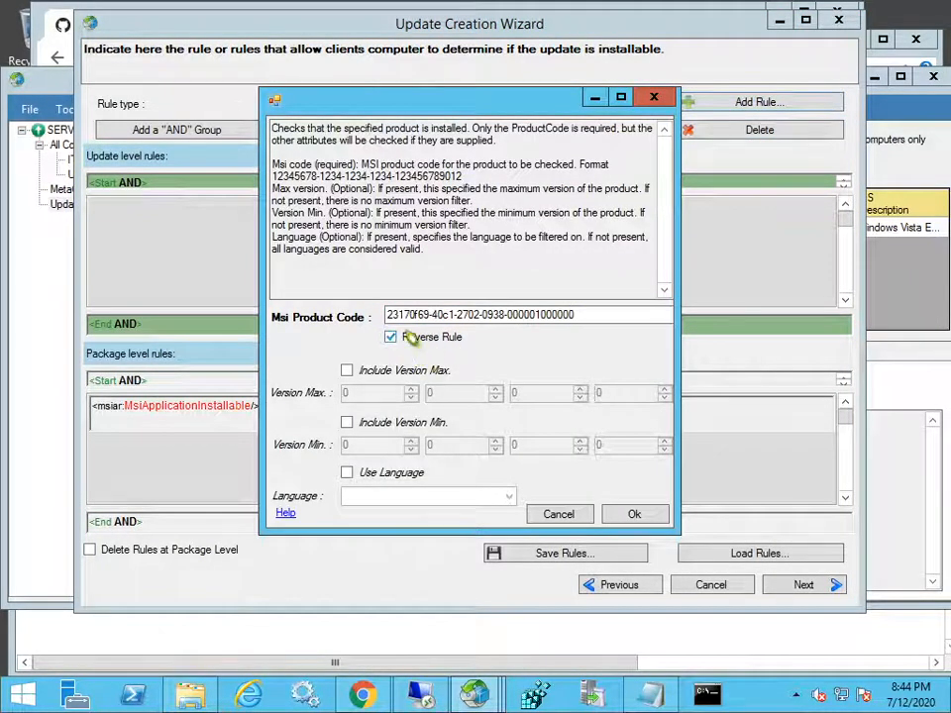
{"action": "left_click", "coordinate": [632, 514]}
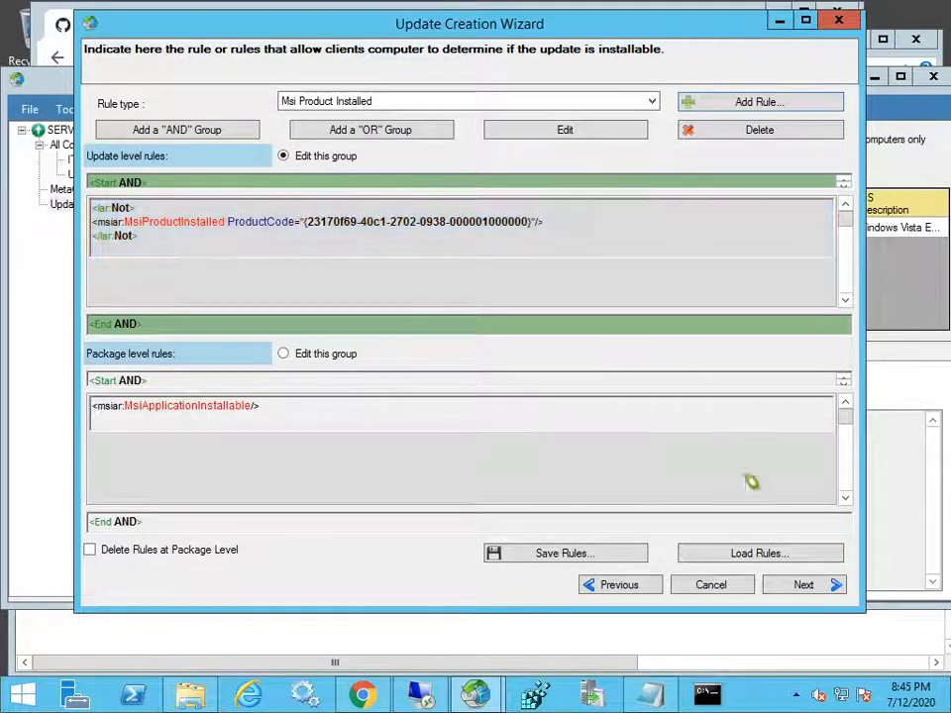
- Choose to delete the package-level rules, publish the update with its metadata unedited, and close the wizard
{"action": "left_click", "coordinate": [90, 549]}
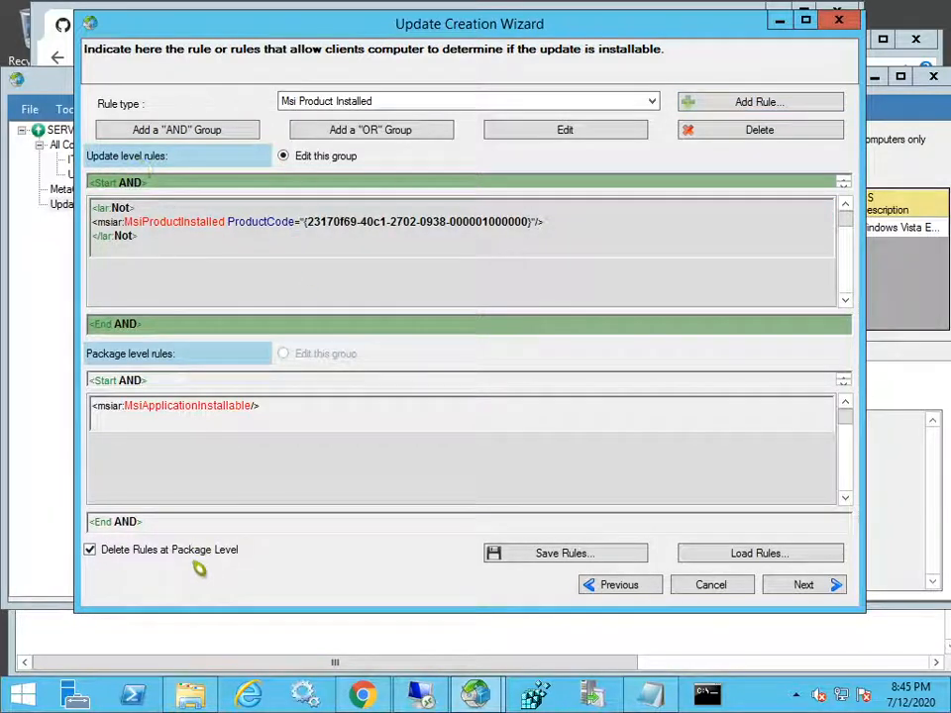
{"action": "left_click", "coordinate": [801, 585]}
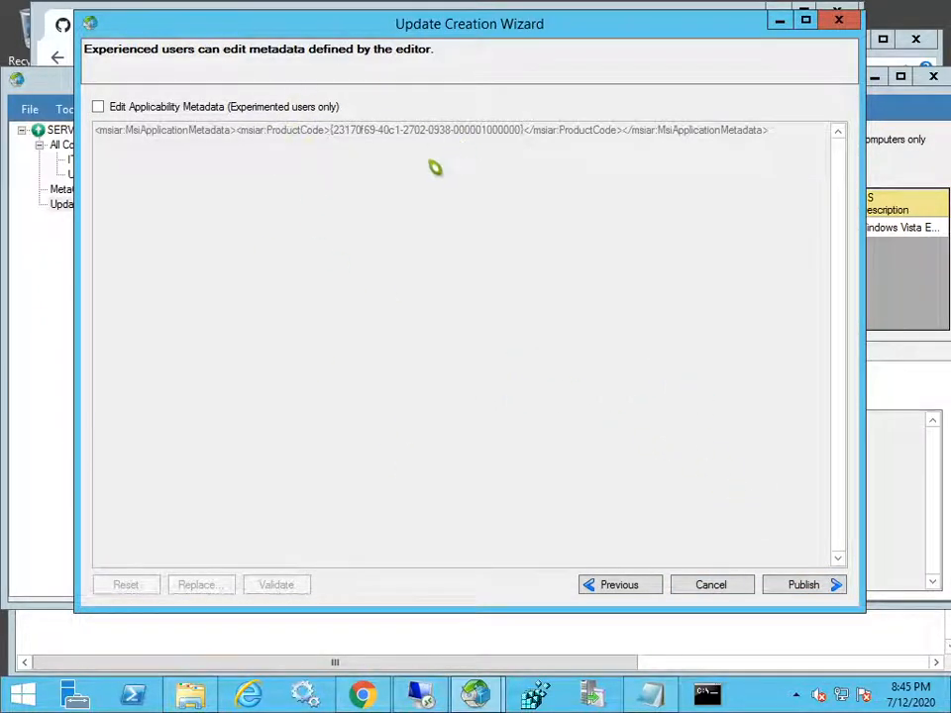
{"action": "left_click", "coordinate": [813, 584]}
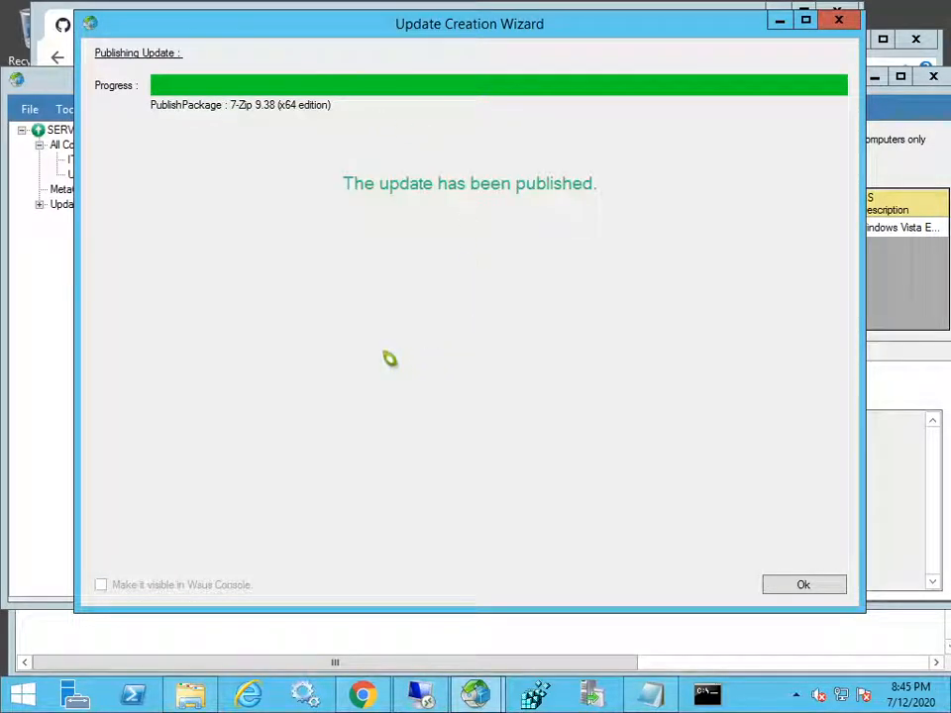
{"action": "left_click", "coordinate": [803, 584]}
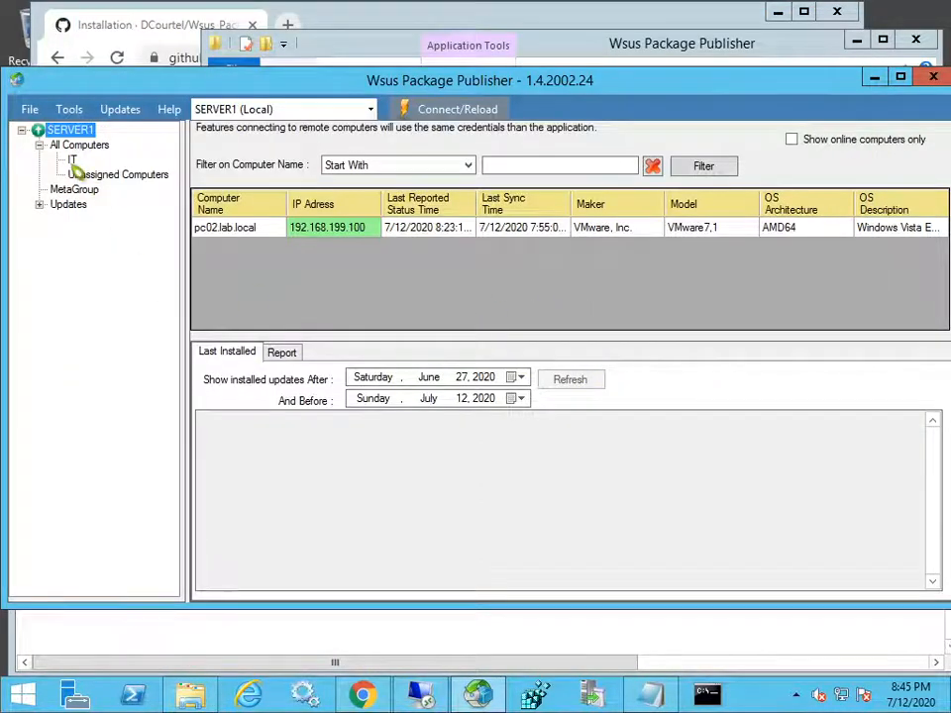
- Expand the updates tree down to the 7-zip product and select the 7-Zip 9.38 (x64 edition) update
{"action": "left_click", "coordinate": [39, 204]}
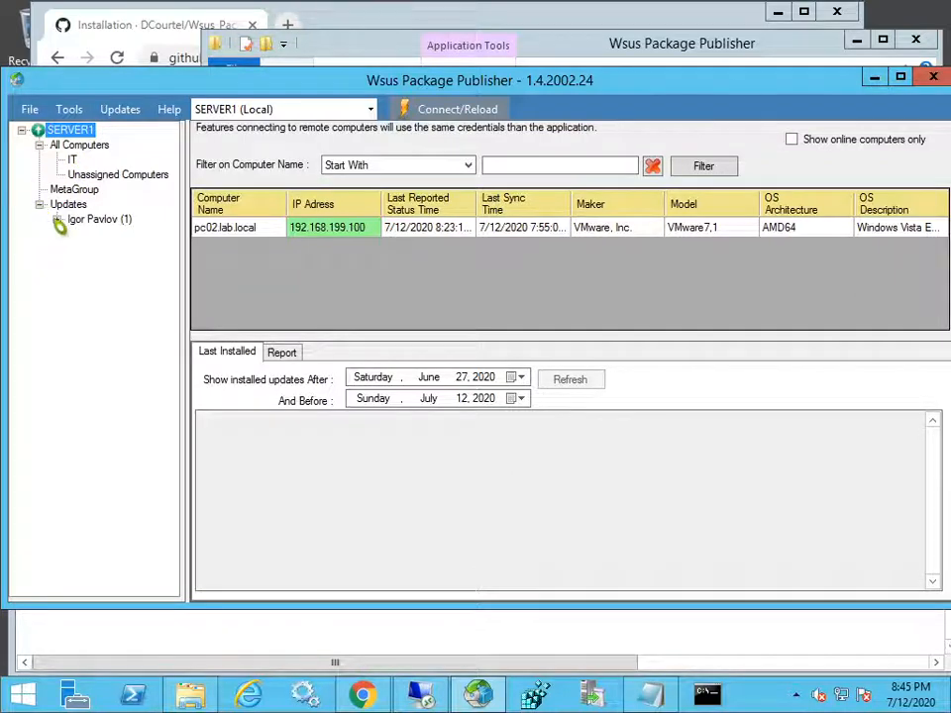
{"action": "left_click", "coordinate": [56, 219]}
{"action": "left_click", "coordinate": [87, 221]}
{"action": "left_click", "coordinate": [102, 235]}
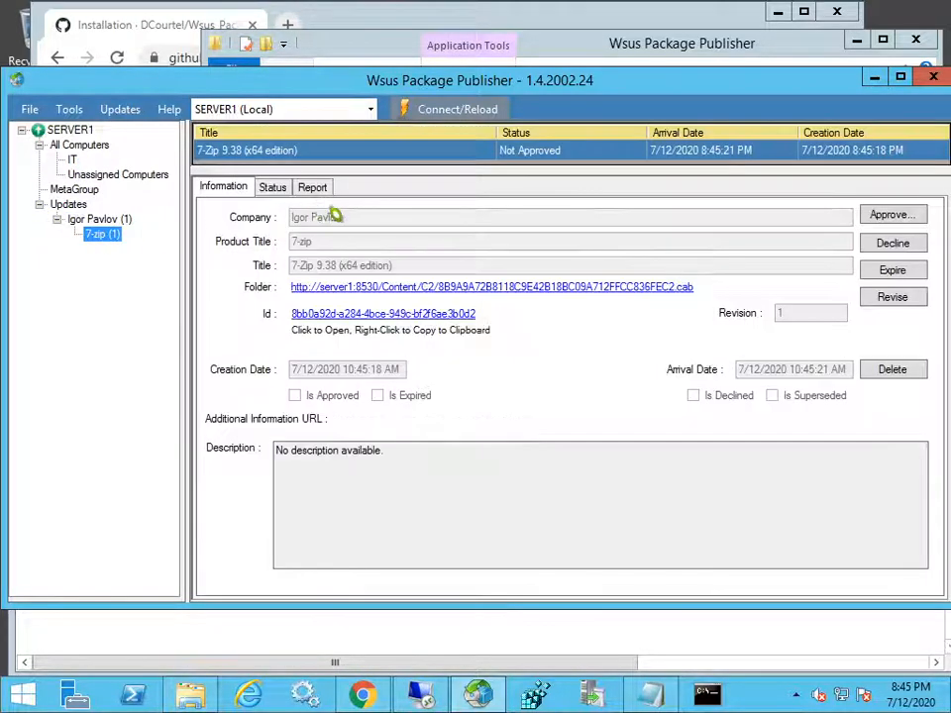
{"action": "left_click", "coordinate": [402, 155]}
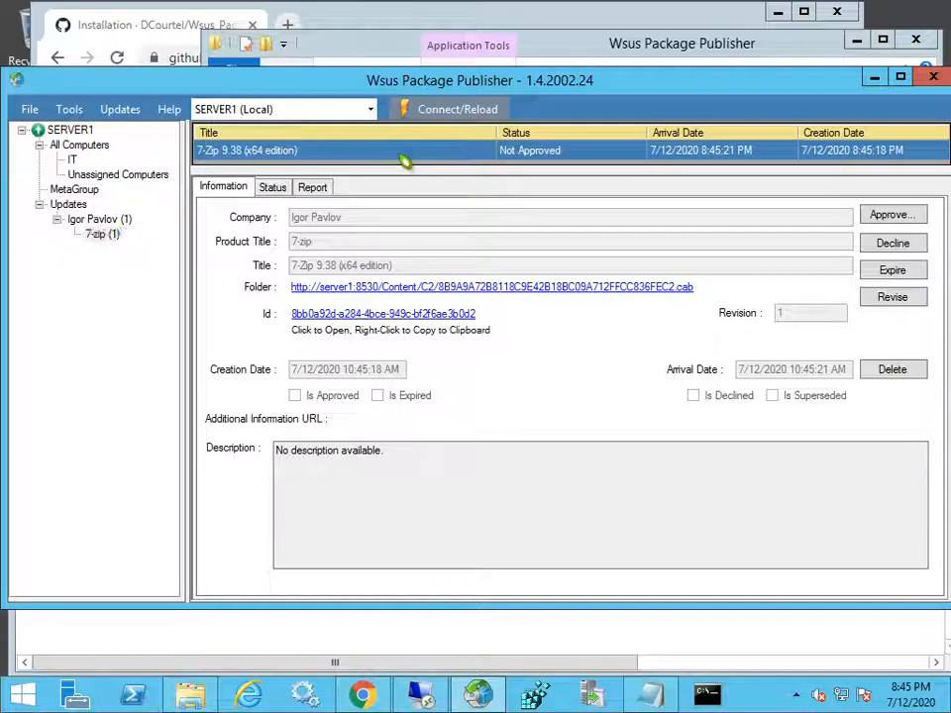
- Examine the update's published content folder, close it, and open the package folder linked to the update's Id
{"action": "left_click", "coordinate": [381, 290]}
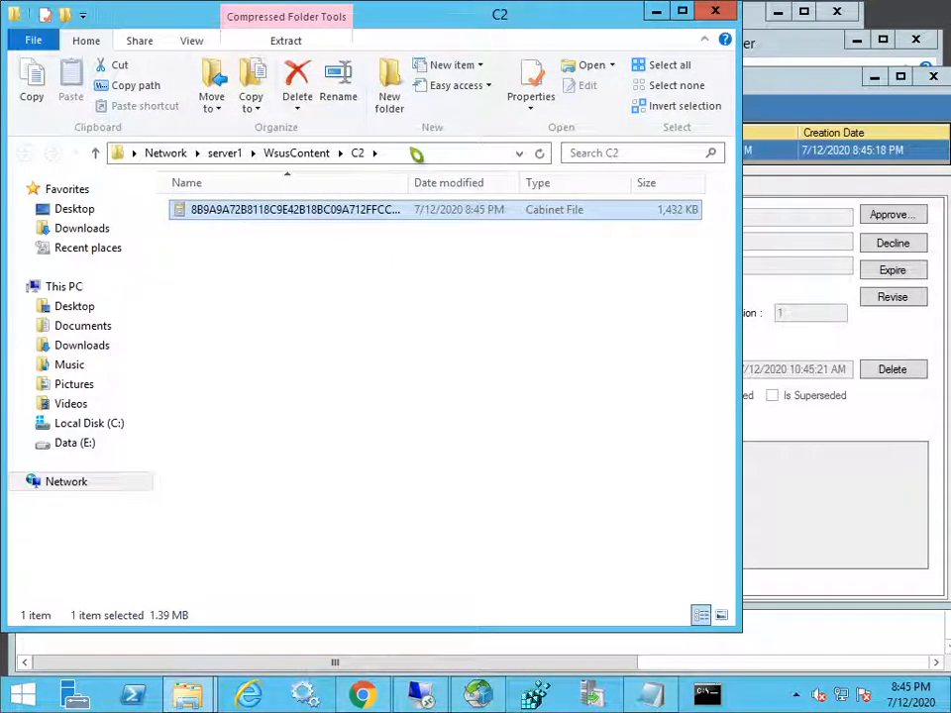
{"action": "left_click", "coordinate": [442, 154]}
{"action": "left_click", "coordinate": [444, 154]}
{"action": "left_click", "coordinate": [719, 12]}
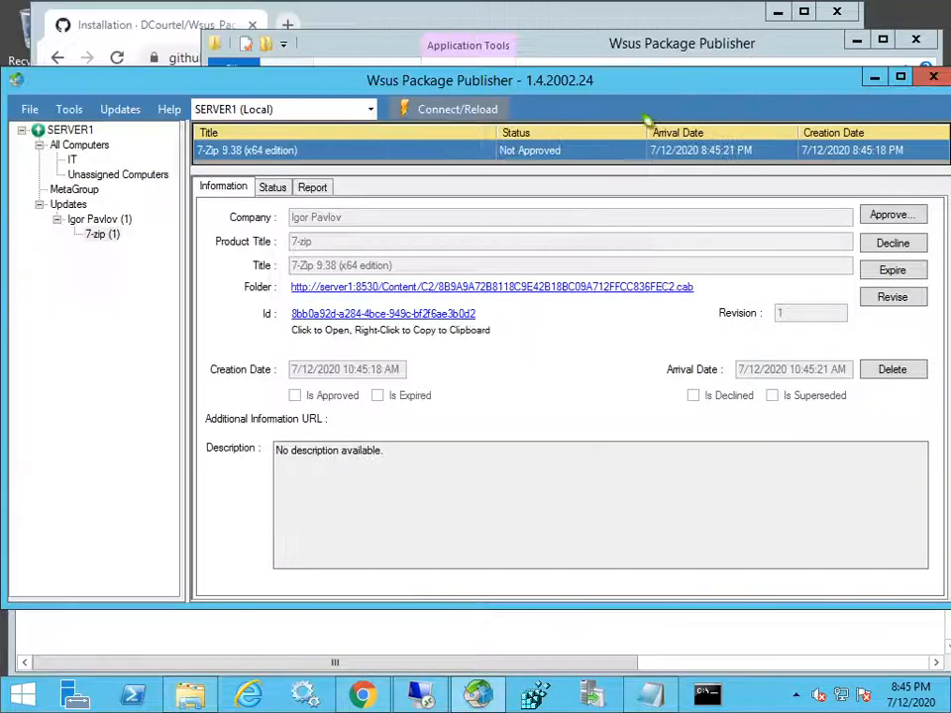
{"action": "left_click", "coordinate": [401, 315]}
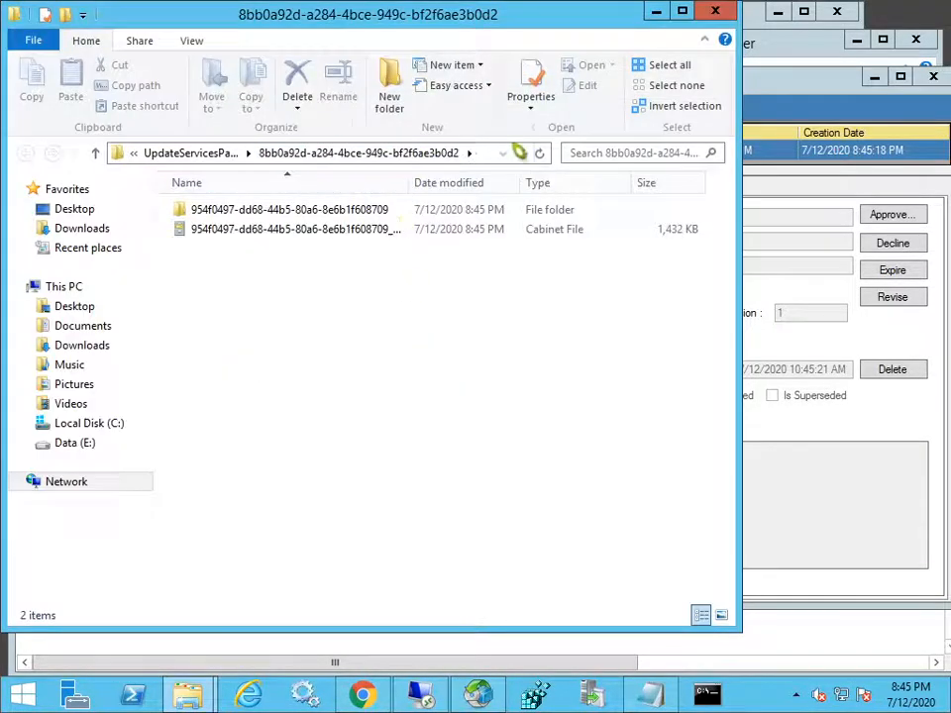
- Check the package folder's full network path, close the folder, and display the update's status for the IT computer group
{"action": "left_click", "coordinate": [400, 157]}
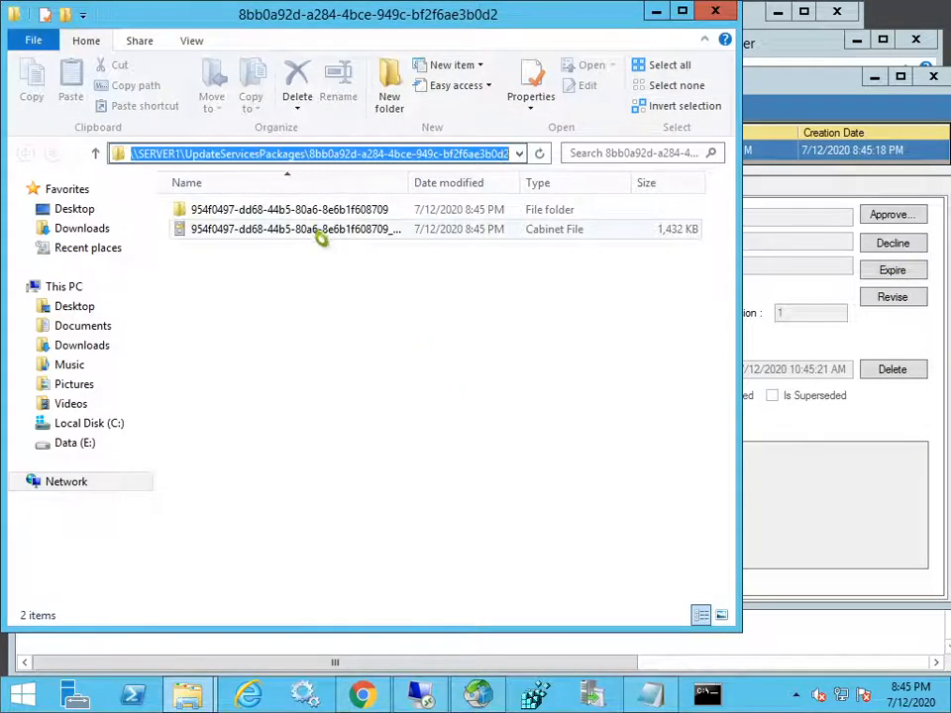
{"action": "left_click", "coordinate": [717, 13]}
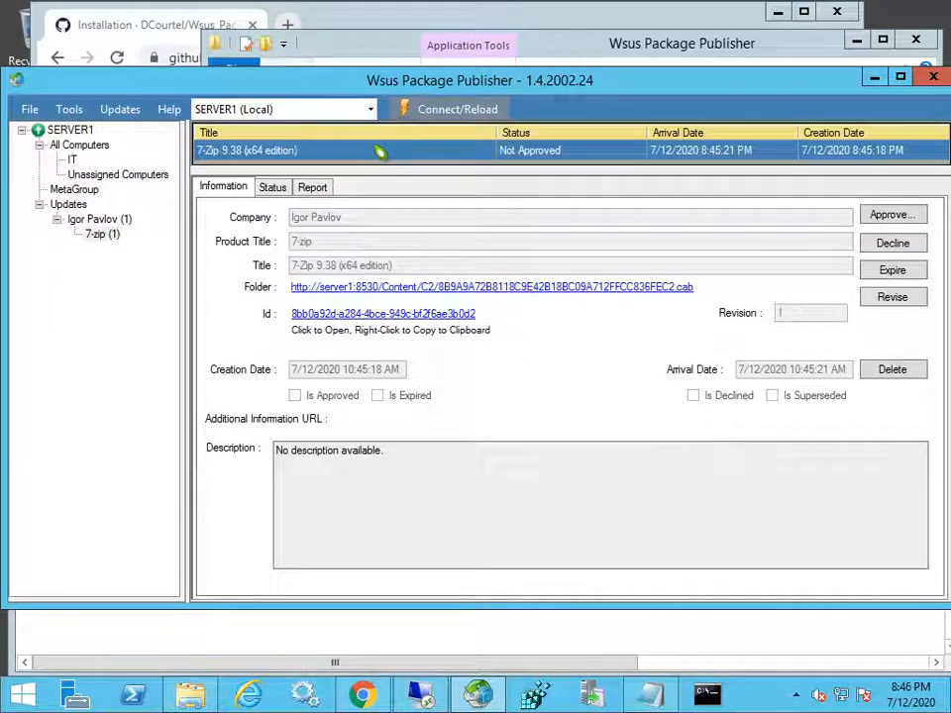
{"action": "left_click", "coordinate": [273, 189]}
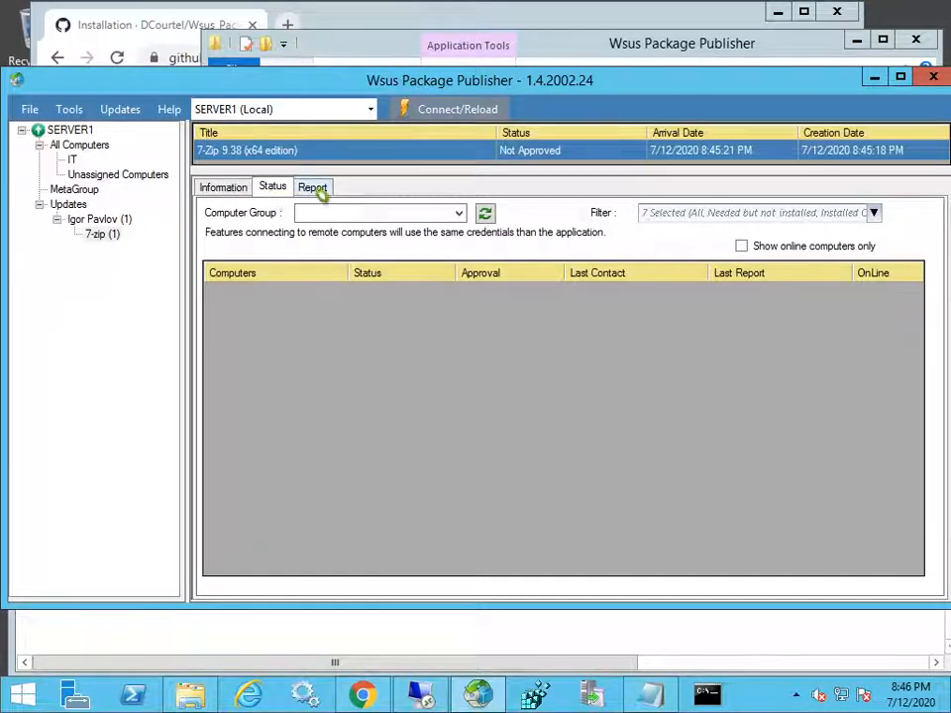
{"action": "left_click", "coordinate": [451, 214]}
{"action": "left_click", "coordinate": [410, 242]}
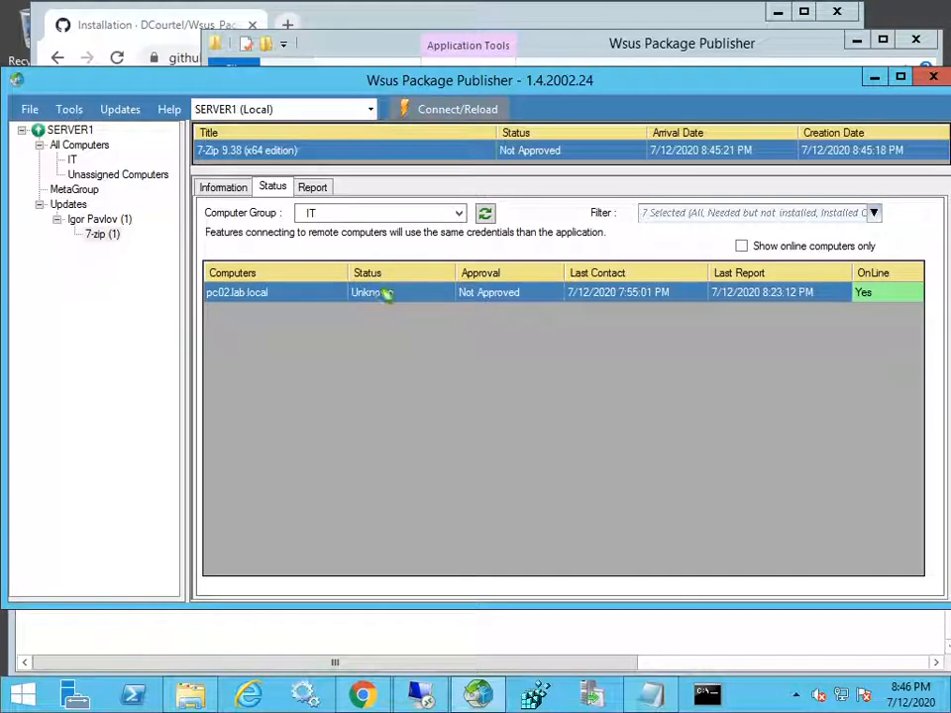
- Compare the update's per-group report with the IT group's computer status
{"action": "left_click", "coordinate": [311, 187]}
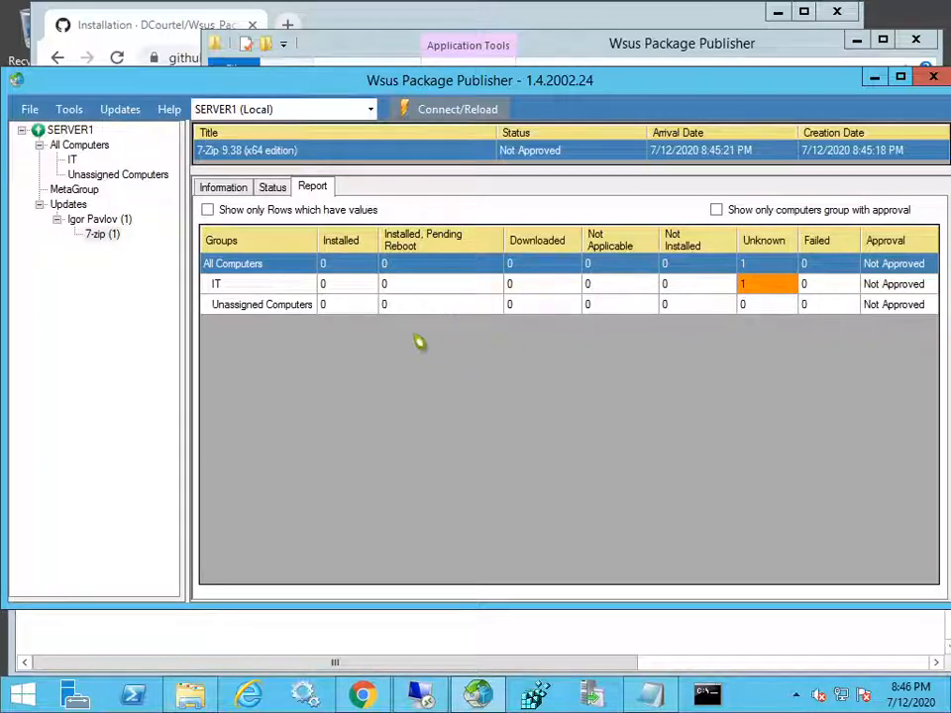
{"action": "left_click", "coordinate": [276, 189]}
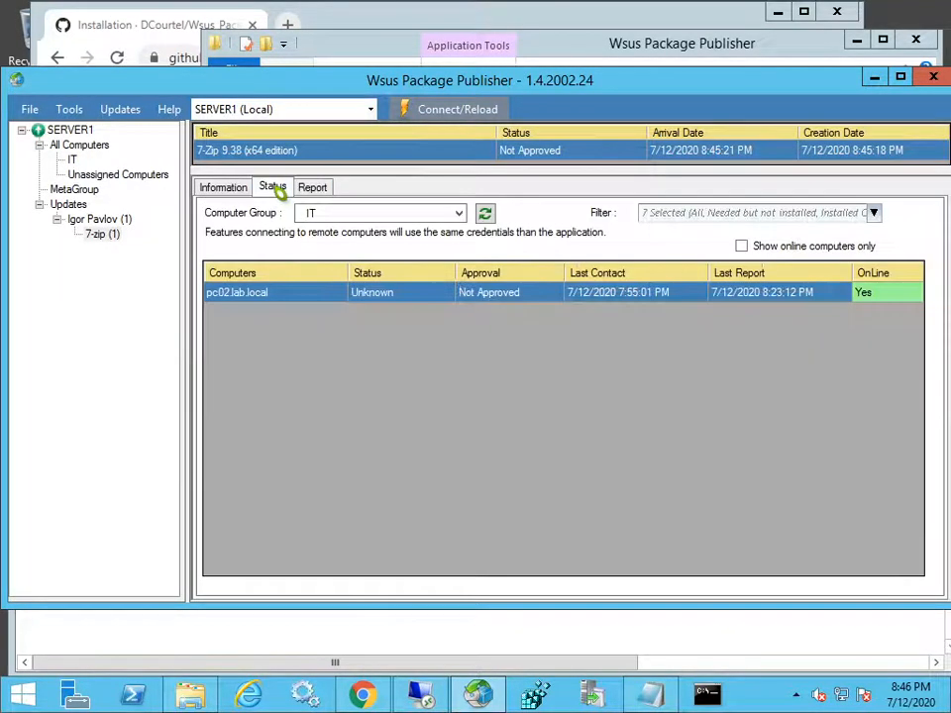
{"action": "left_click", "coordinate": [312, 187]}
{"action": "left_click", "coordinate": [276, 188]}
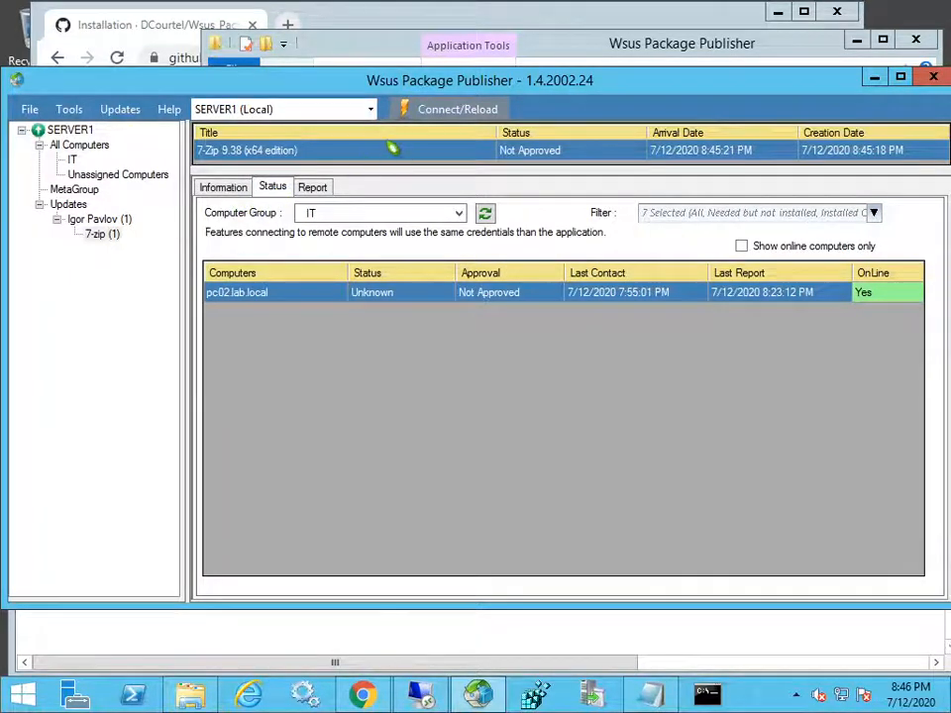
- Set the 7-Zip 9.38 update's approval to Approve For Installation for the IT group and confirm it
{"action": "right_click", "coordinate": [356, 155]}
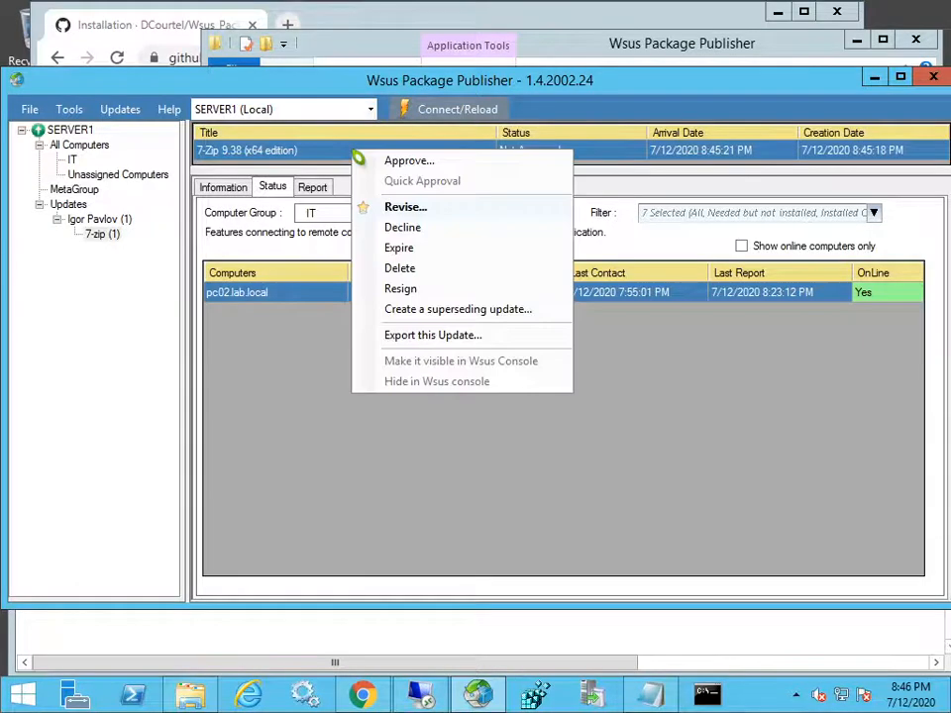
{"action": "left_click", "coordinate": [423, 165]}
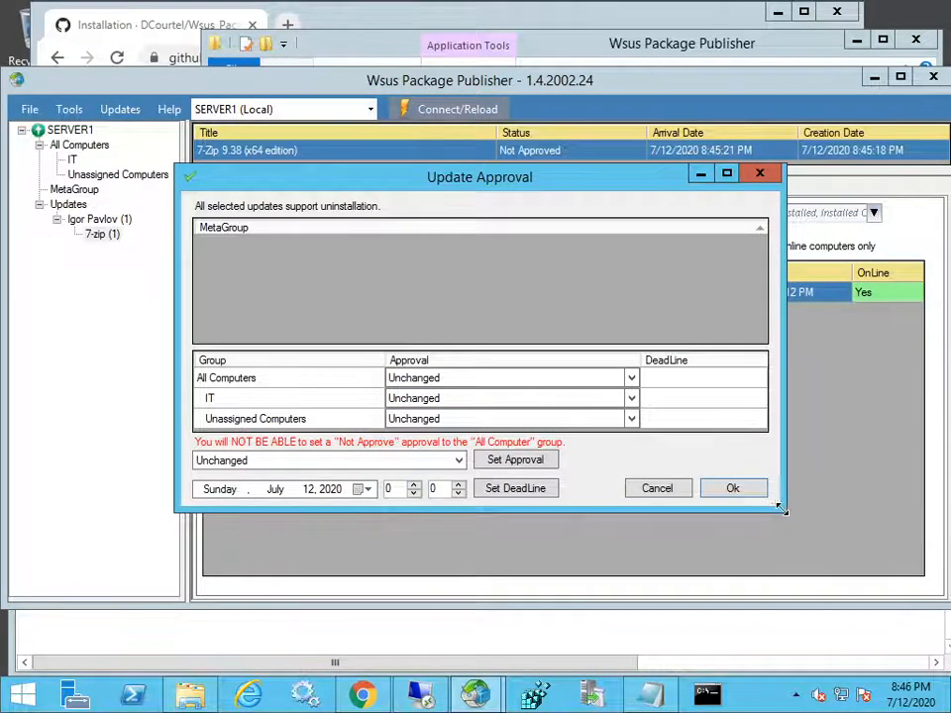
{"action": "left_click_drag", "start_coordinate": [780, 508], "coordinate": [796, 566]}
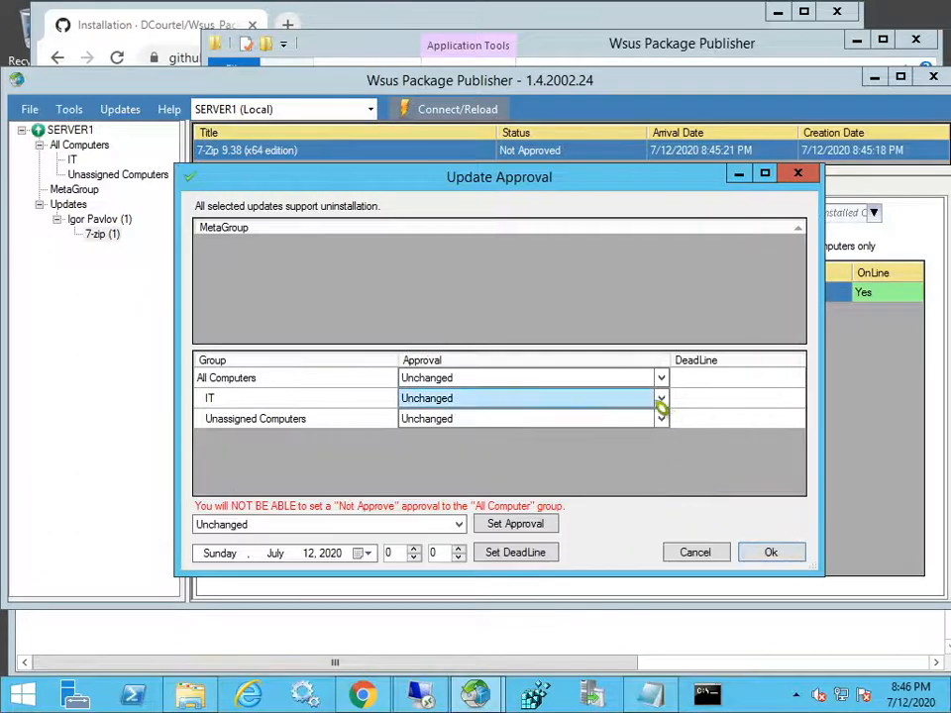
{"action": "left_click", "coordinate": [660, 398]}
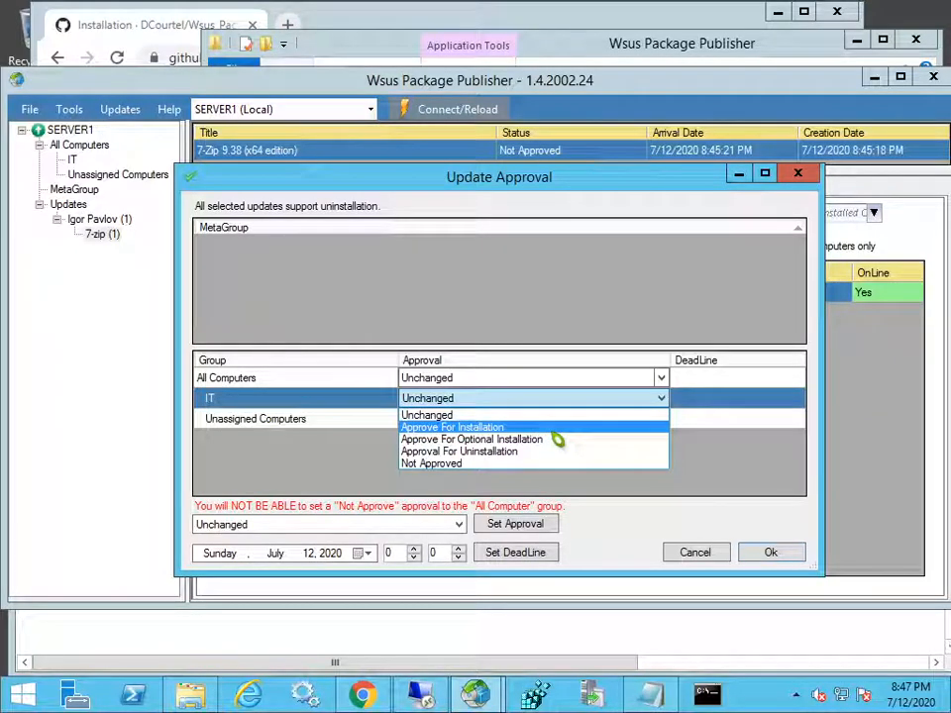
{"action": "left_click", "coordinate": [550, 429]}
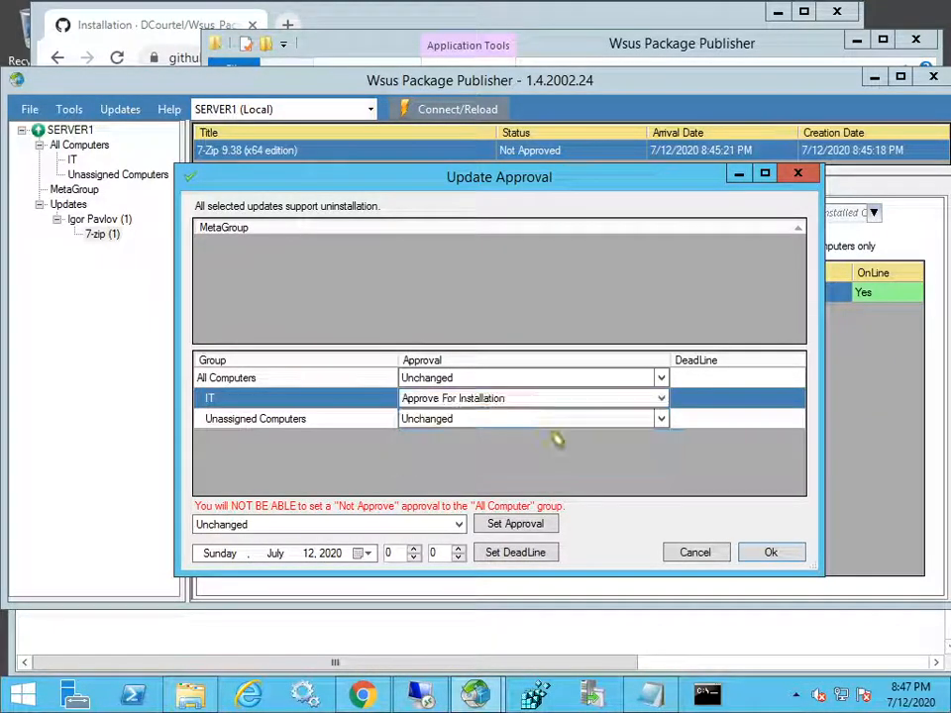
{"action": "left_click", "coordinate": [771, 554]}
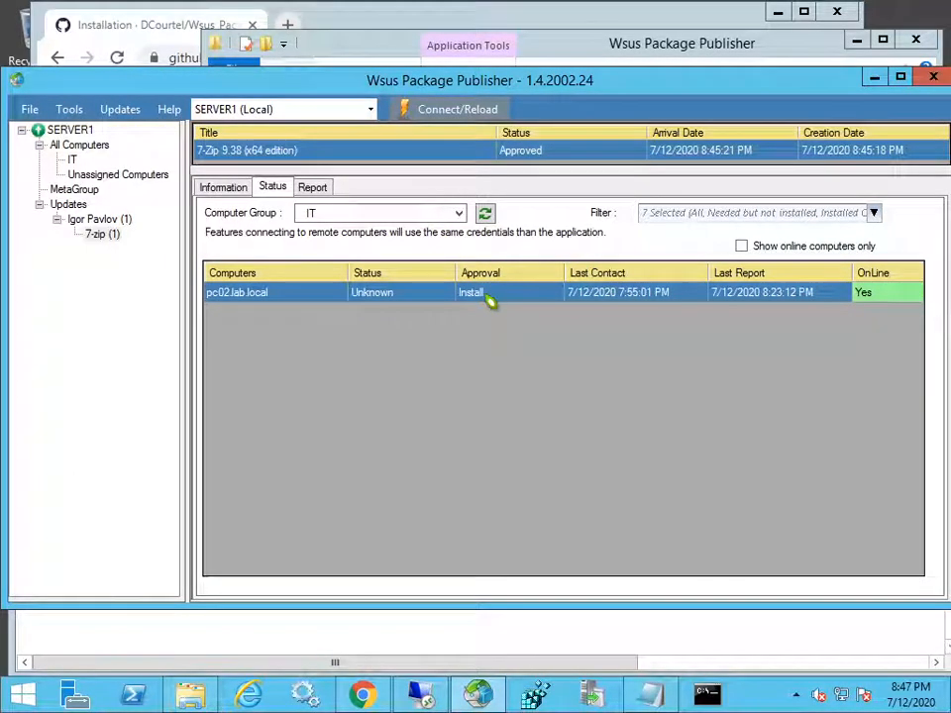
- Send the Detect Now and Report Now commands to pc02.lab.local, closing each remote command result
{"action": "right_click", "coordinate": [342, 296]}
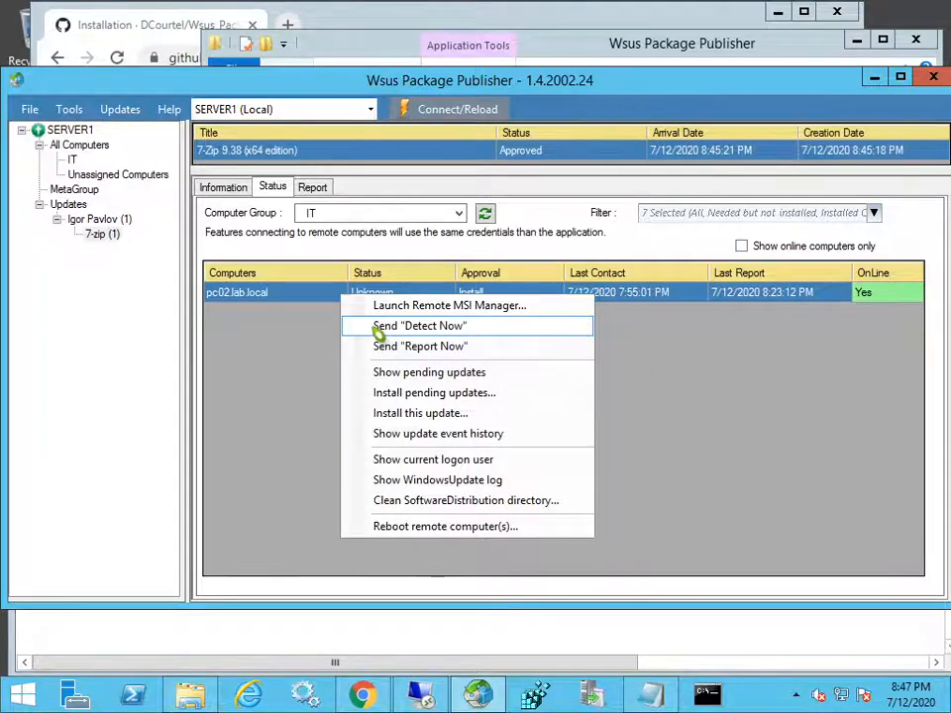
{"action": "left_click", "coordinate": [378, 329]}
{"action": "left_click", "coordinate": [638, 458]}
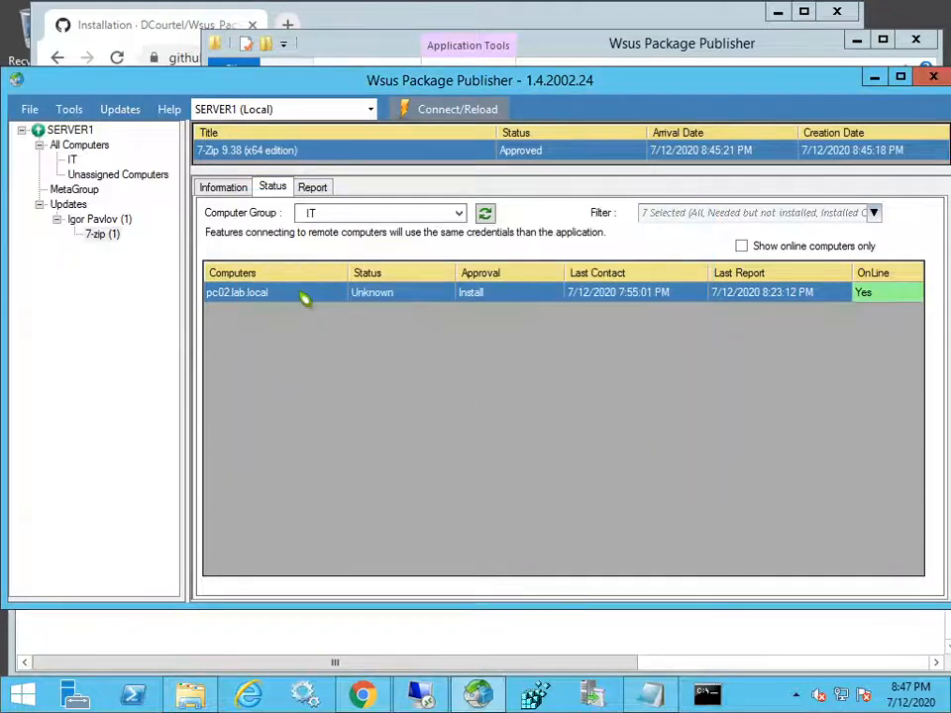
{"action": "right_click", "coordinate": [301, 294]}
{"action": "left_click", "coordinate": [359, 343]}
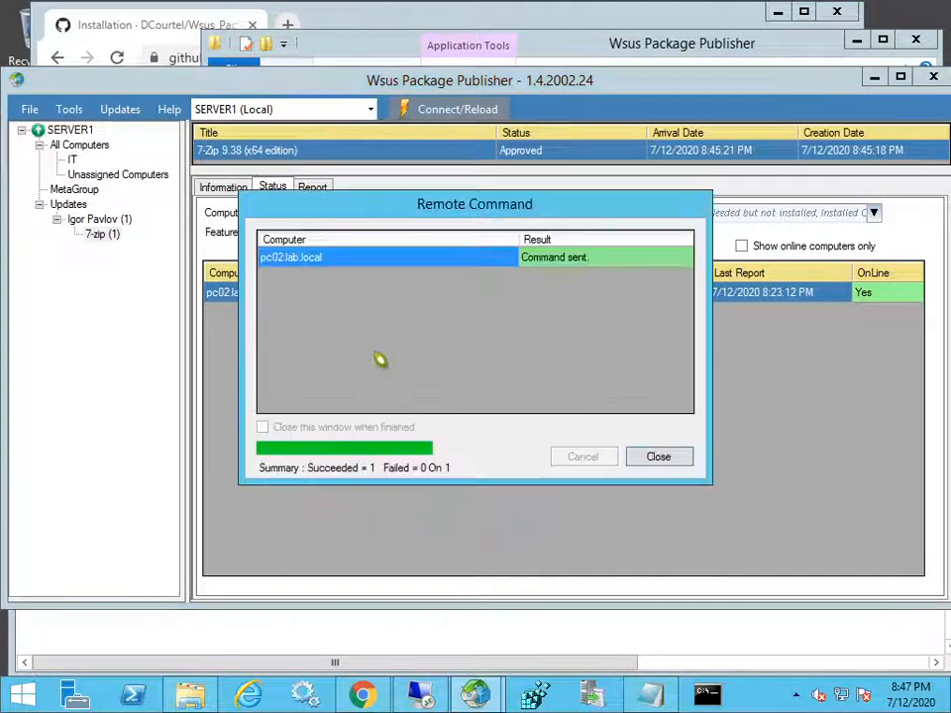
{"action": "left_click", "coordinate": [652, 458]}
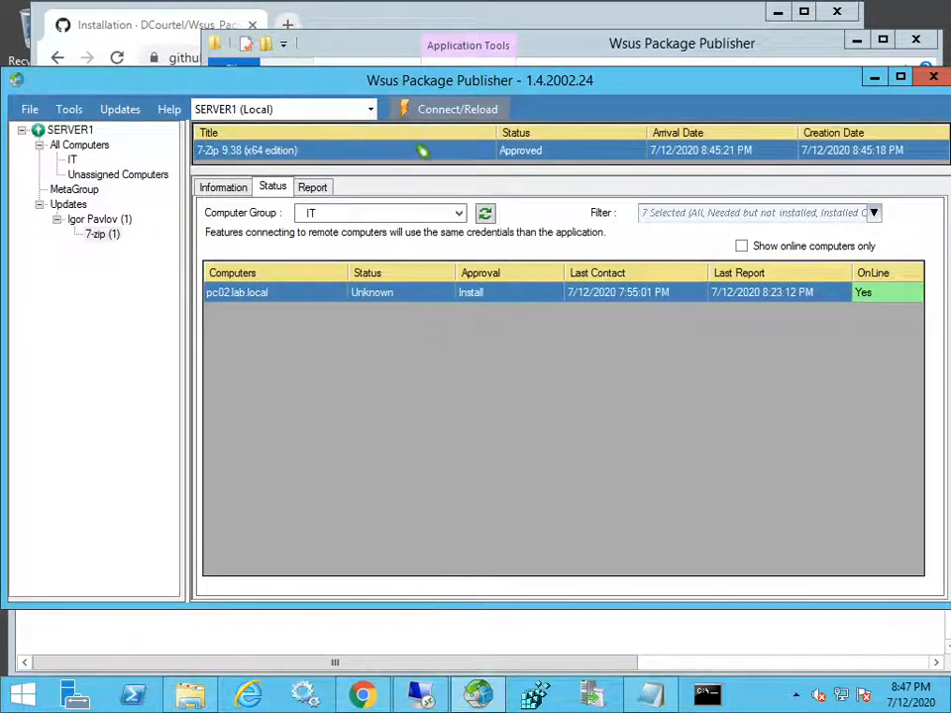
- Switch to the pc02 remote desktop session, minimize Registry Editor, and check for updates in Windows Update
{"action": "left_click_drag", "start_coordinate": [385, 169], "coordinate": [386, 189]}
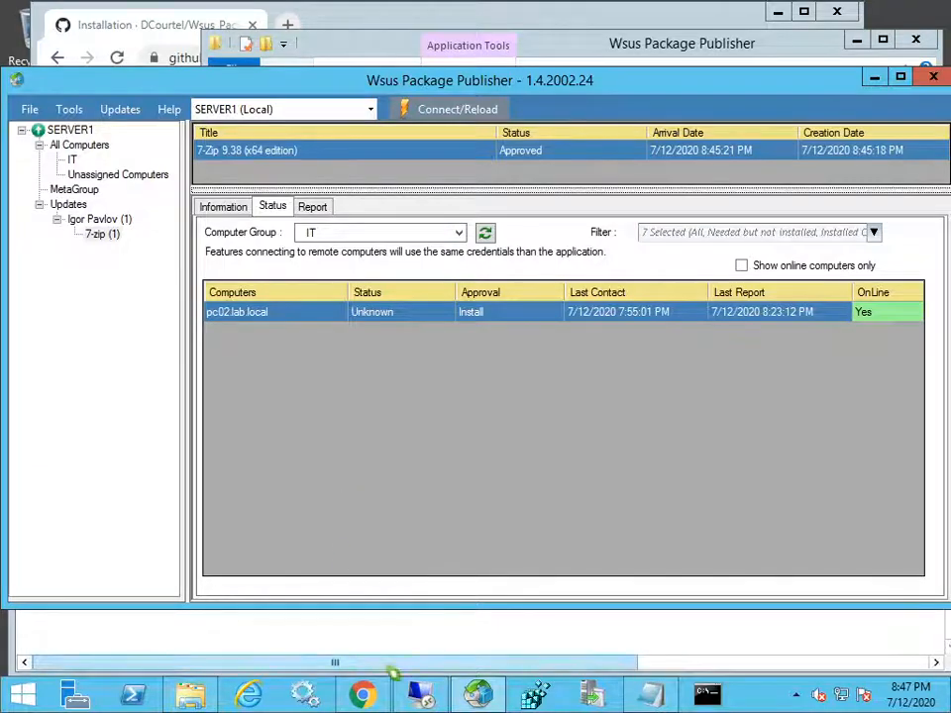
{"action": "left_click", "coordinate": [421, 693]}
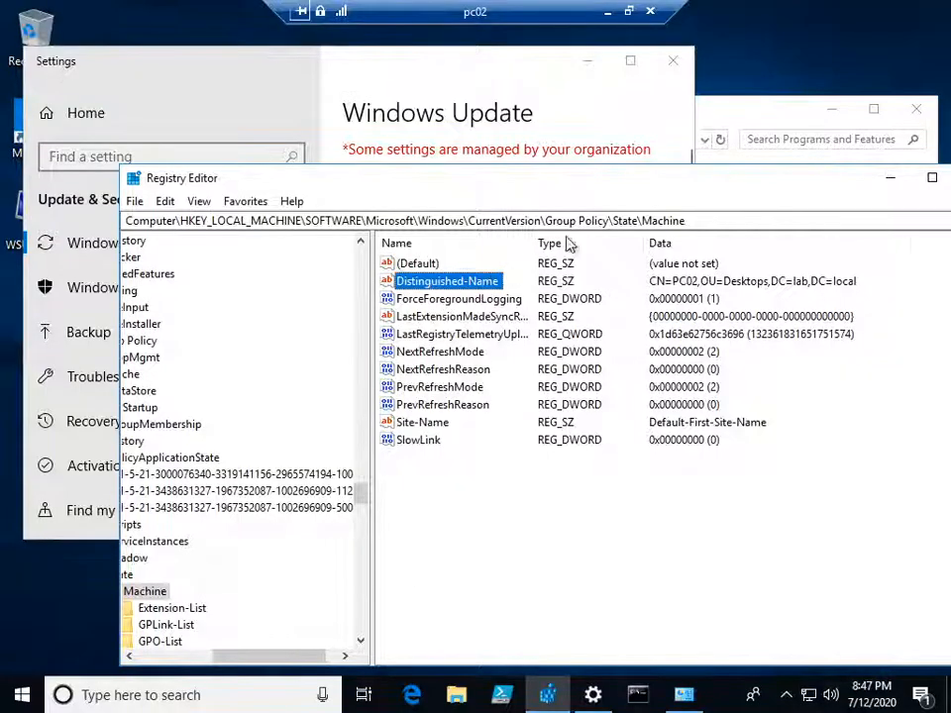
{"action": "left_click", "coordinate": [888, 181]}
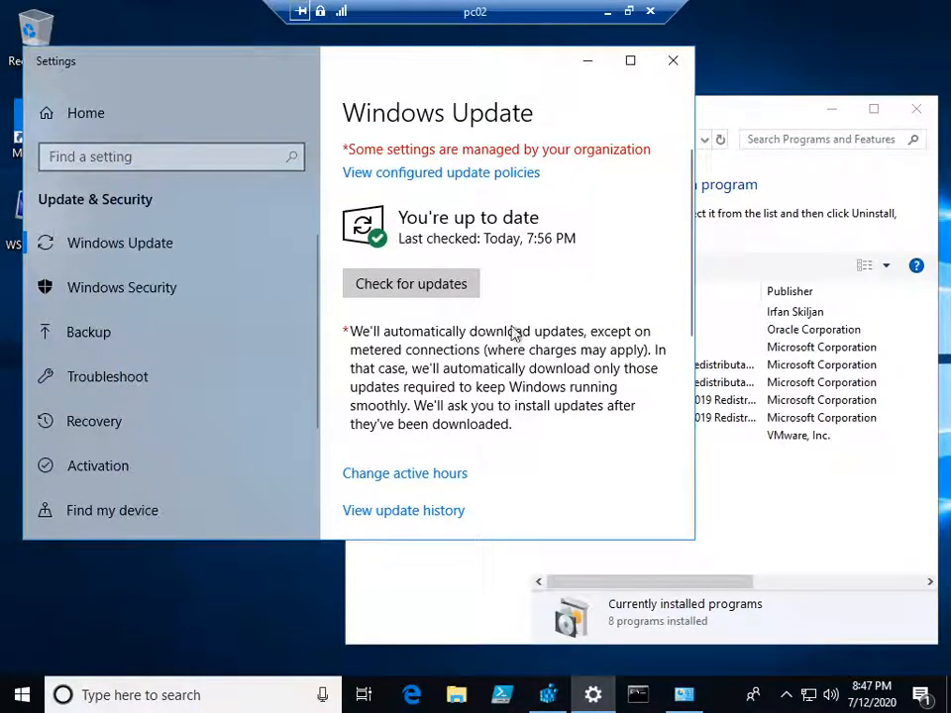
{"action": "left_click", "coordinate": [432, 293]}
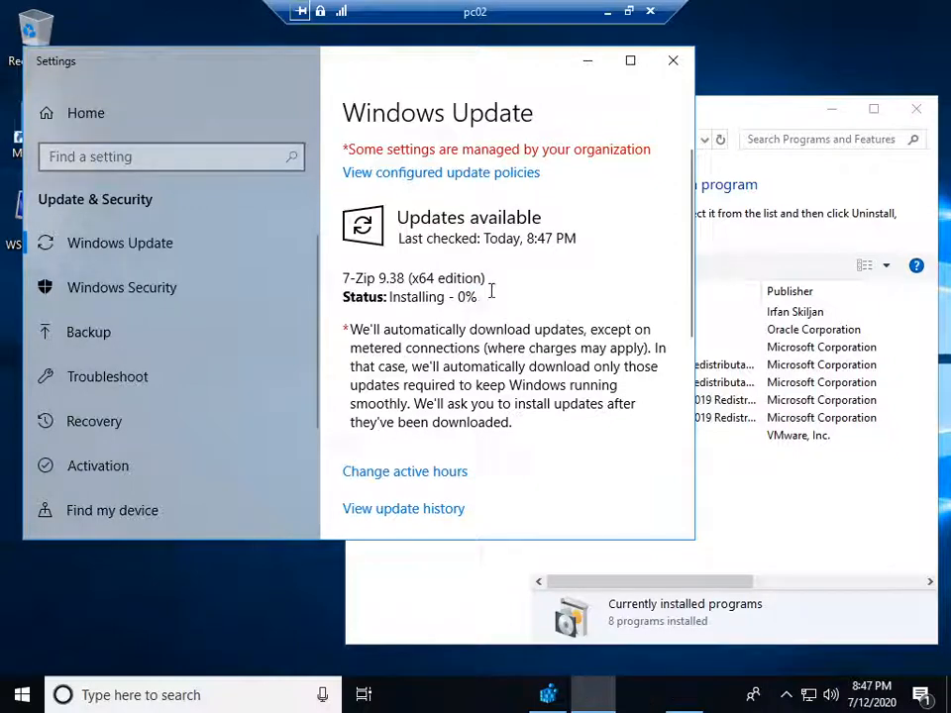
- Refresh the installed programs list in Programs and Features on pc02 and select 7-Zip 9.38 (x64 edition)
{"action": "left_click", "coordinate": [758, 547]}
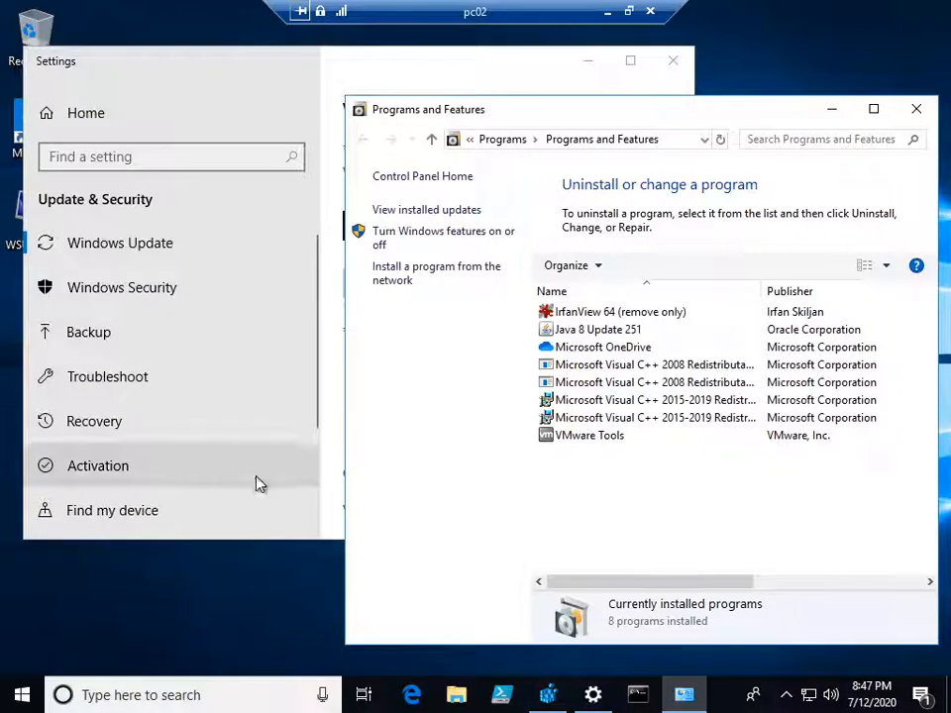
{"action": "left_click", "coordinate": [334, 542]}
{"action": "left_click", "coordinate": [693, 545]}
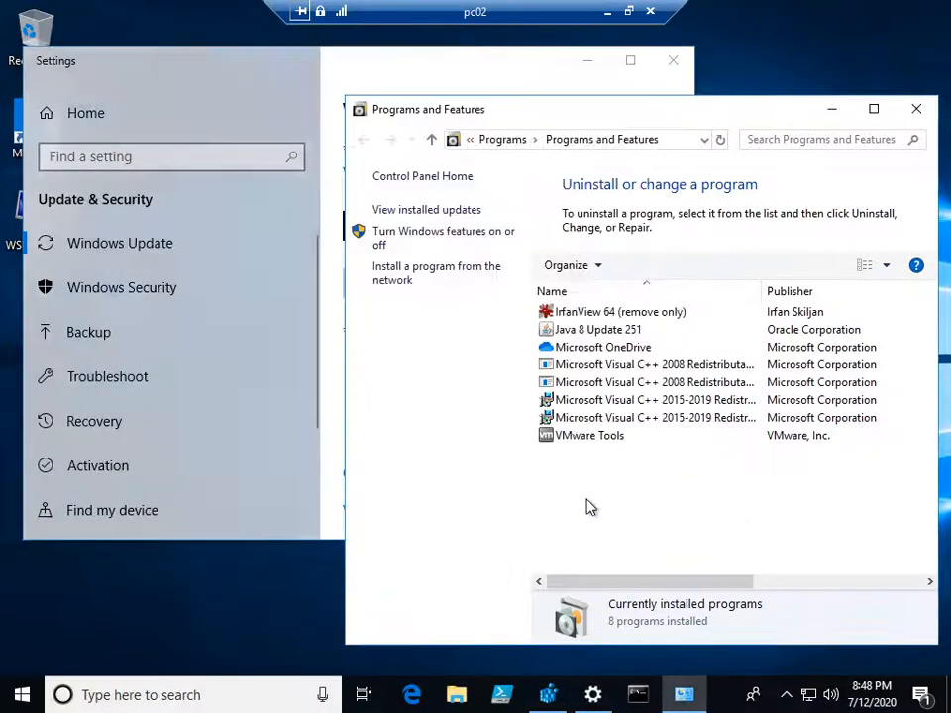
{"action": "right_click", "coordinate": [589, 505]}
{"action": "left_click", "coordinate": [632, 576]}
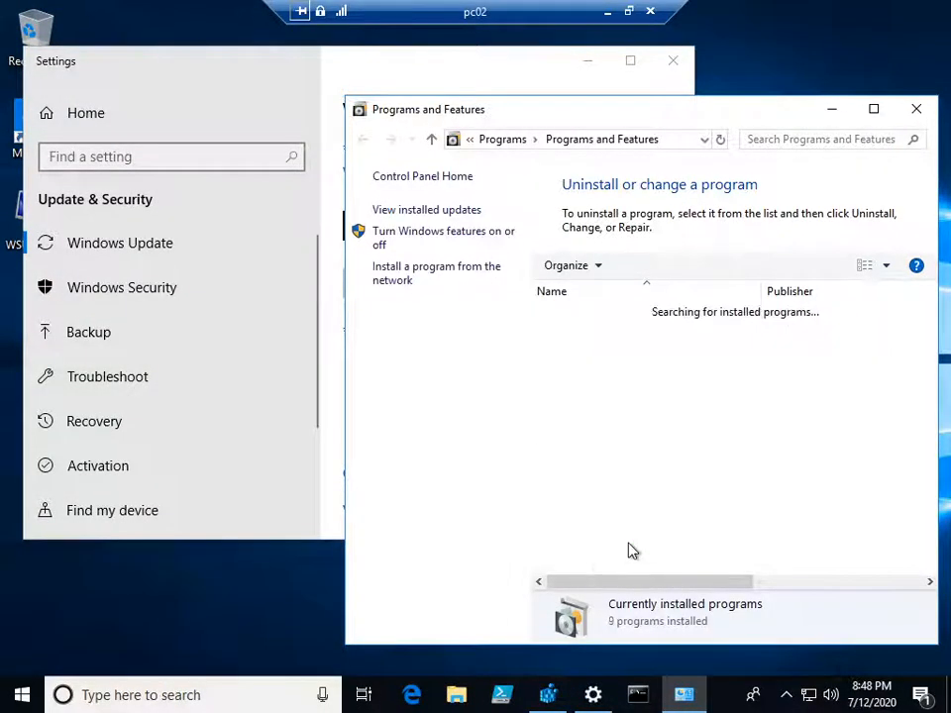
{"action": "left_click", "coordinate": [683, 310]}
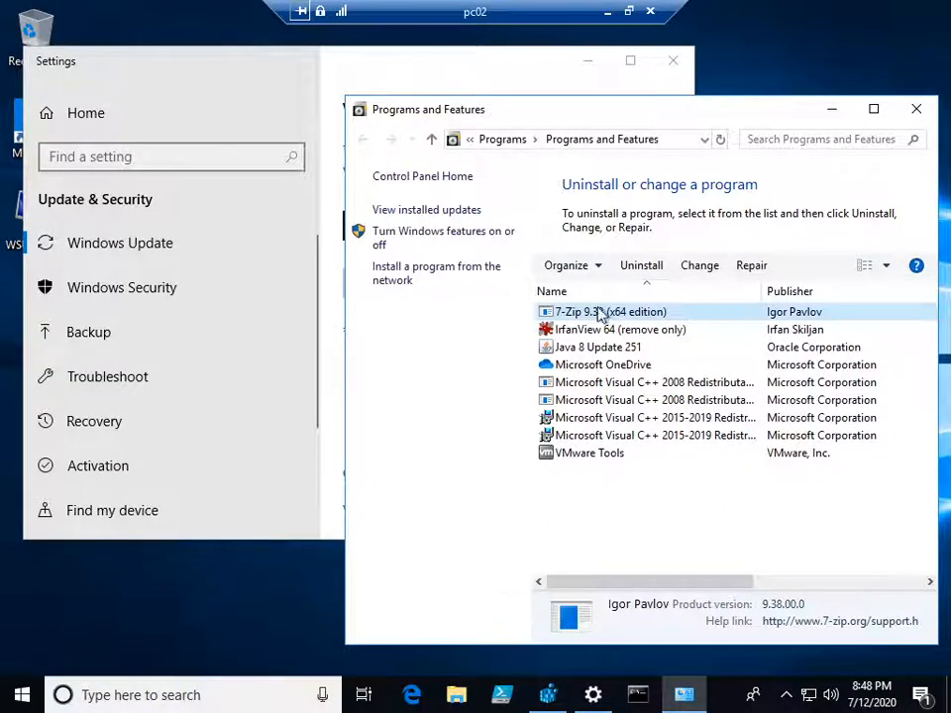
- Return to Wsus Package Publisher on the server, review the 7-Zip 9.38 update's group approvals, and cancel without changes
{"action": "left_click", "coordinate": [607, 11]}
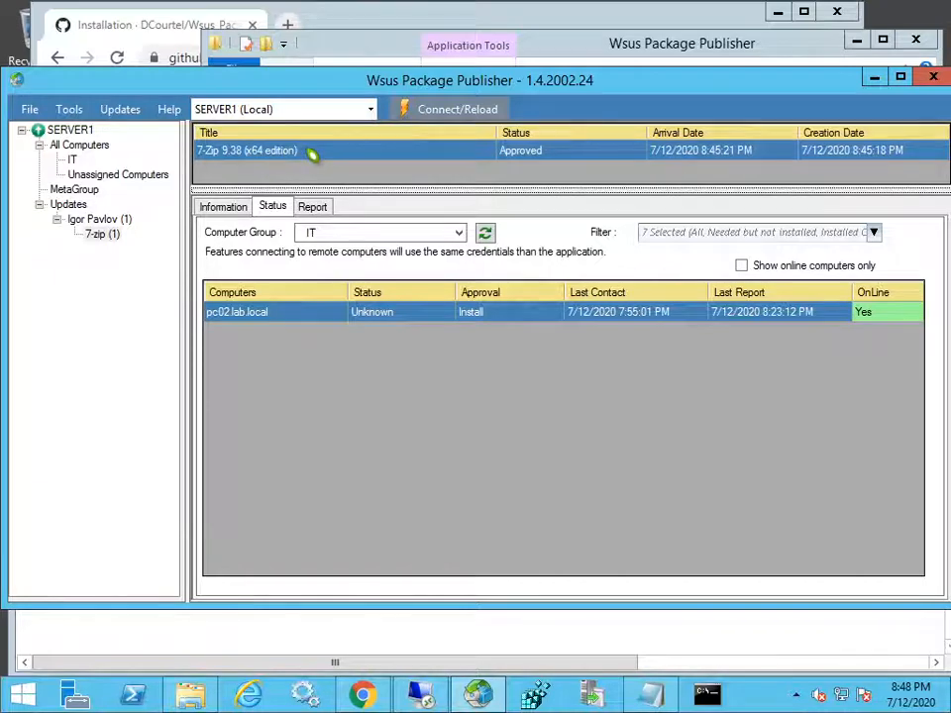
{"action": "right_click", "coordinate": [311, 154]}
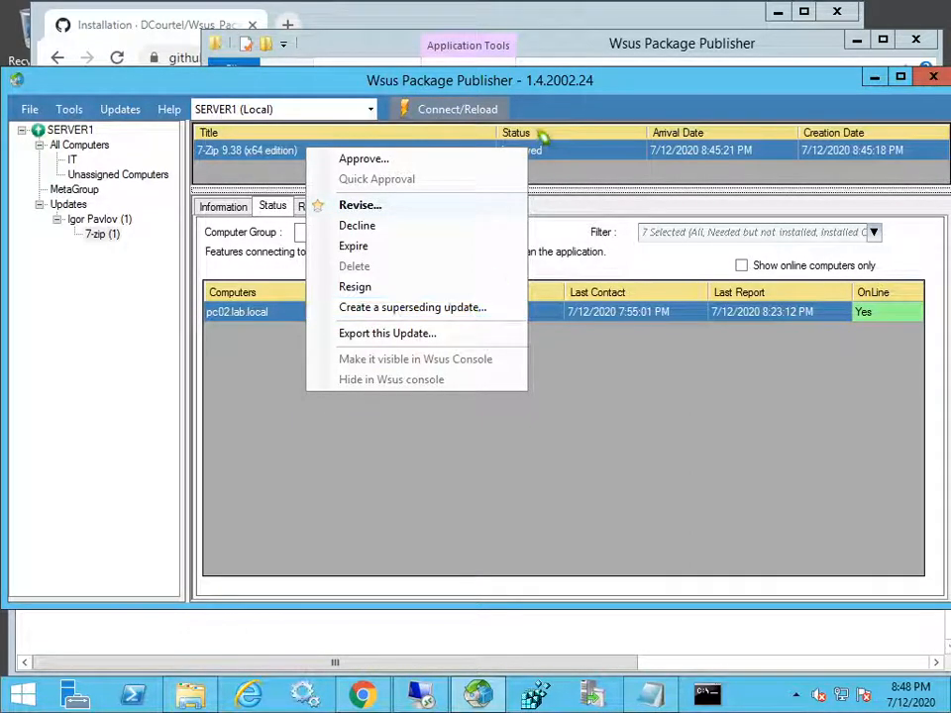
{"action": "right_click", "coordinate": [562, 158]}
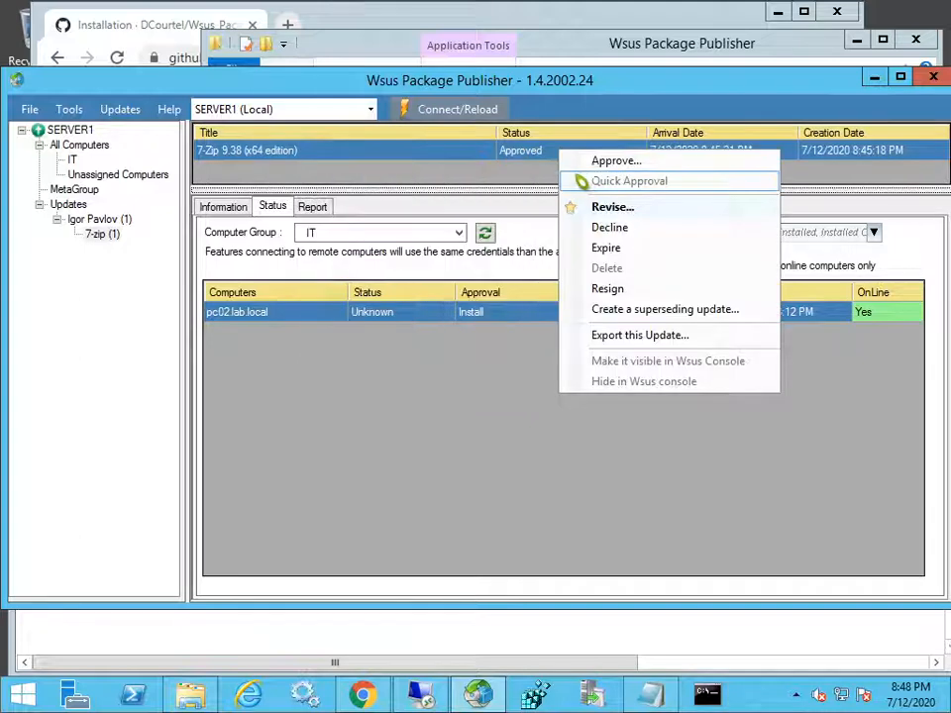
{"action": "left_click", "coordinate": [609, 162]}
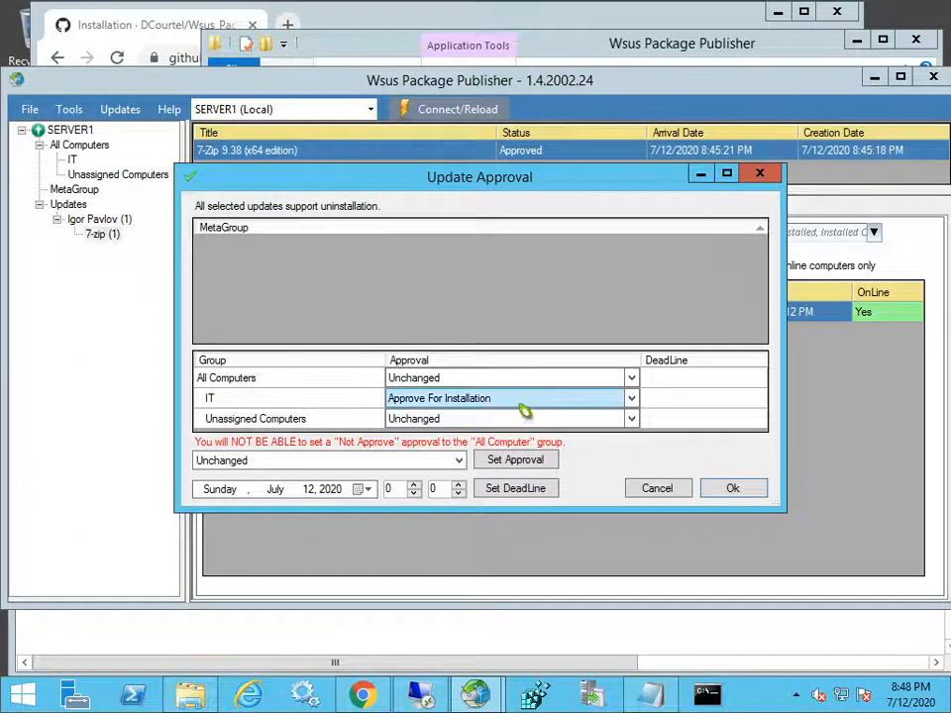
{"action": "left_click", "coordinate": [657, 490]}
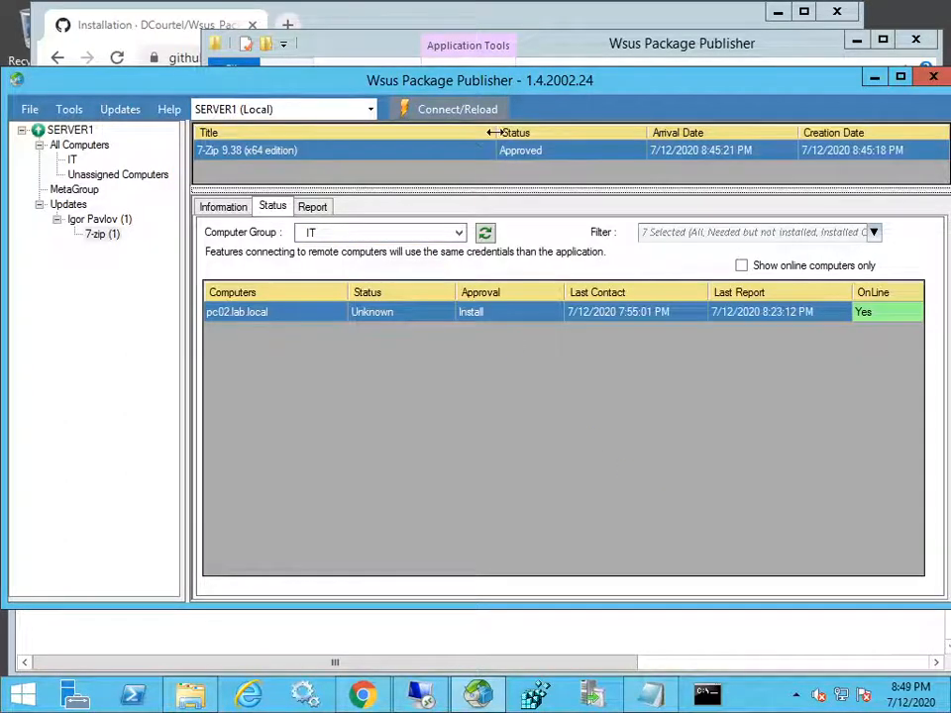
- Start a superseding update for 7-Zip 9.38 (x64 edition) with E:\Distribution\7zip\7z1900-x64.msi as the update file and proceed to the update information
{"action": "left_click_drag", "start_coordinate": [494, 133], "coordinate": [339, 133]}
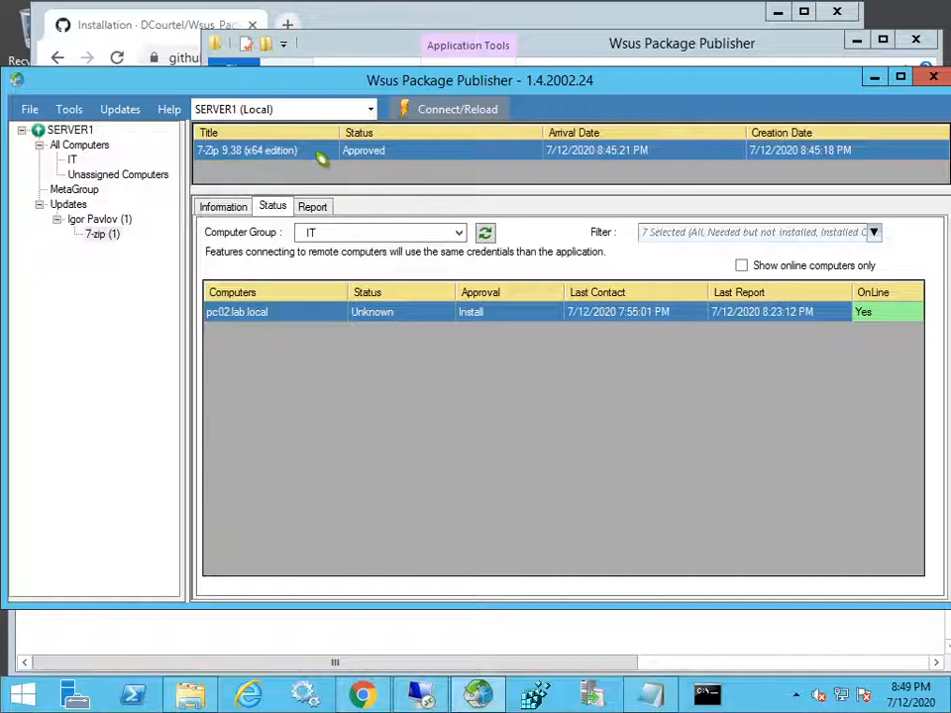
{"action": "right_click", "coordinate": [319, 156]}
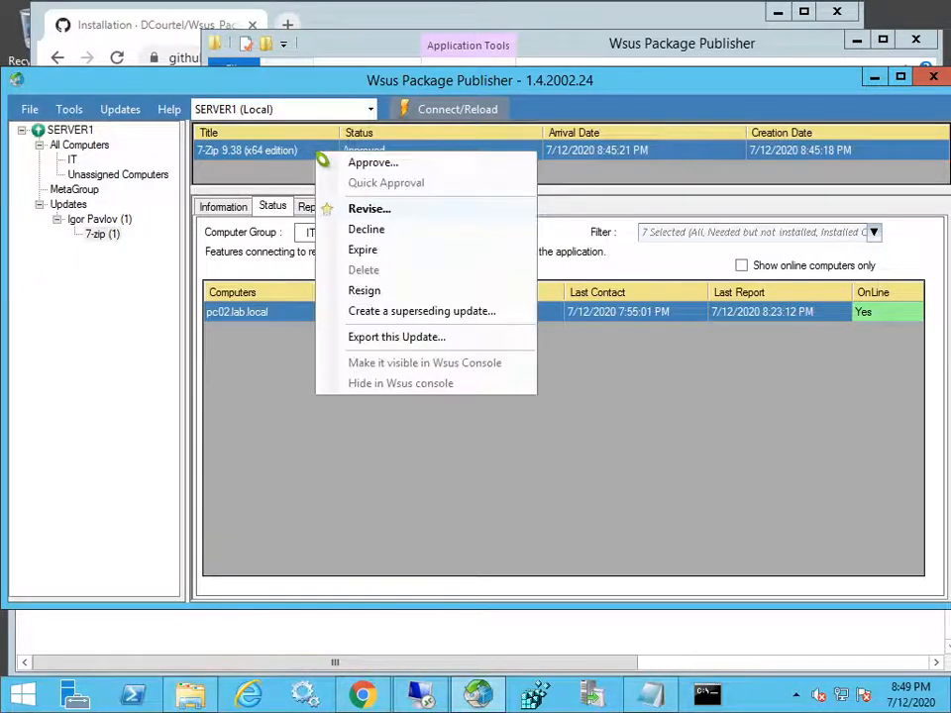
{"action": "left_click", "coordinate": [495, 316]}
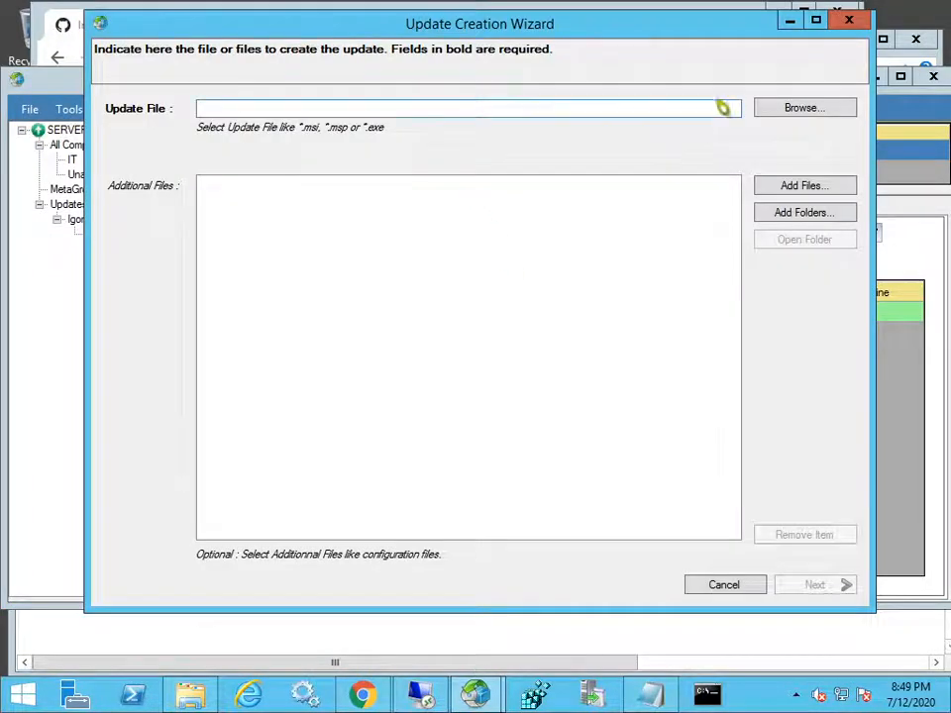
{"action": "left_click_drag", "start_coordinate": [691, 34], "coordinate": [696, 197]}
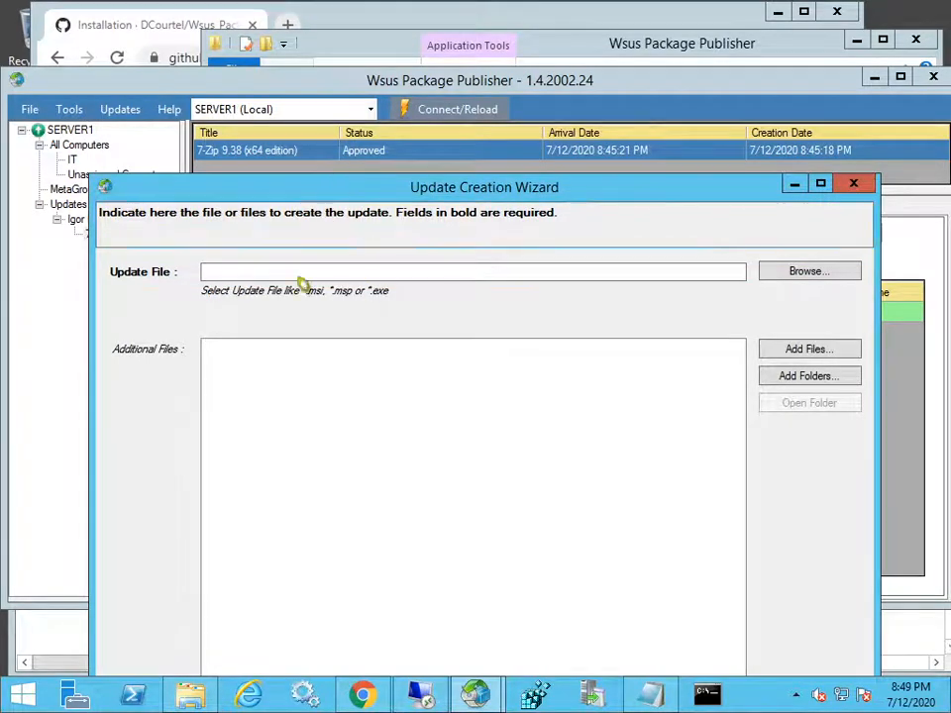
{"action": "left_click", "coordinate": [808, 274]}
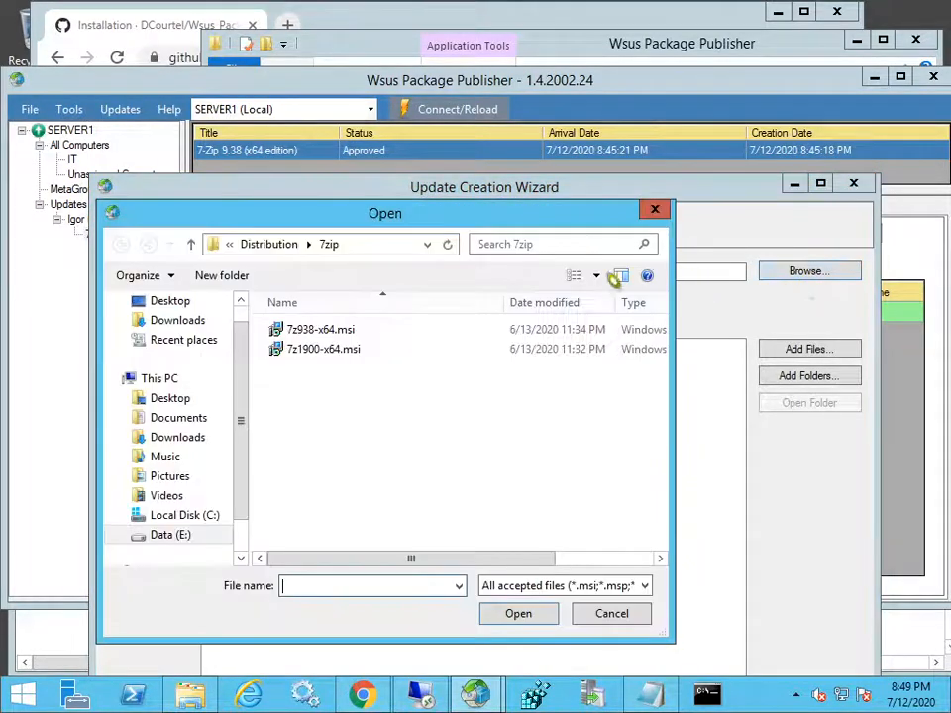
{"action": "left_click", "coordinate": [349, 352]}
{"action": "left_click", "coordinate": [518, 614]}
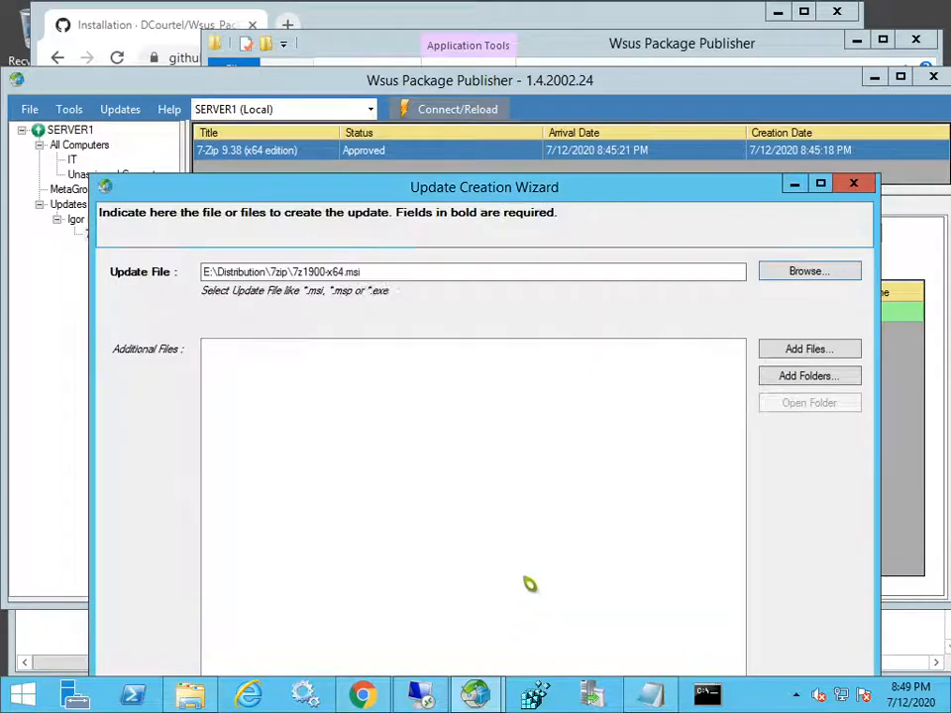
{"action": "left_click_drag", "start_coordinate": [558, 197], "coordinate": [532, 91]}
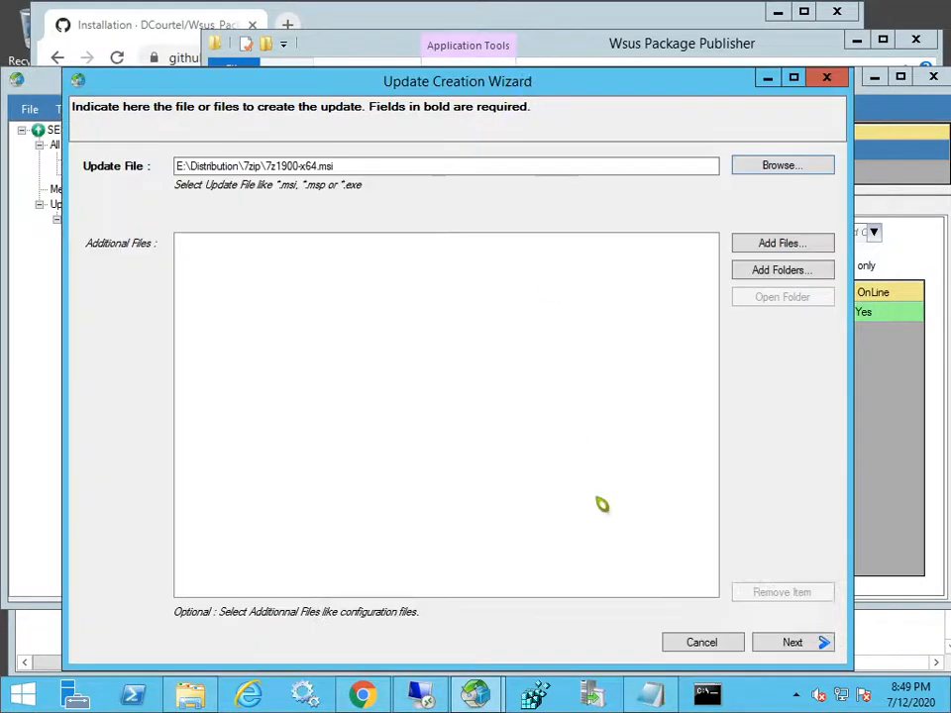
{"action": "left_click", "coordinate": [801, 645]}
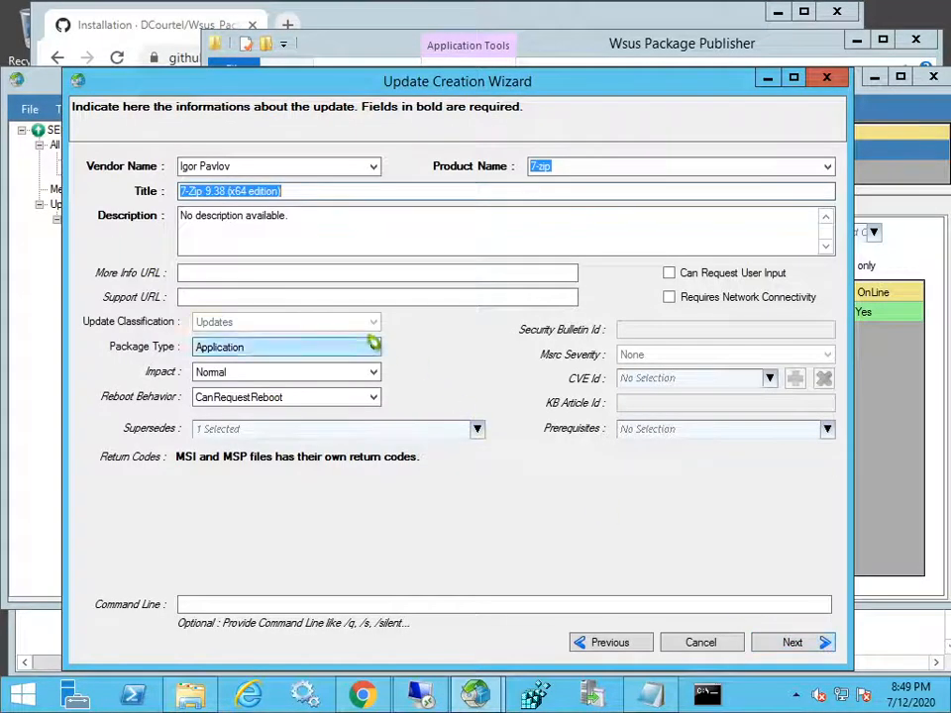
- Change the version in the superseding update's title so that it reads 7-Zip 19 (x64 edition)
{"action": "left_click", "coordinate": [226, 191]}
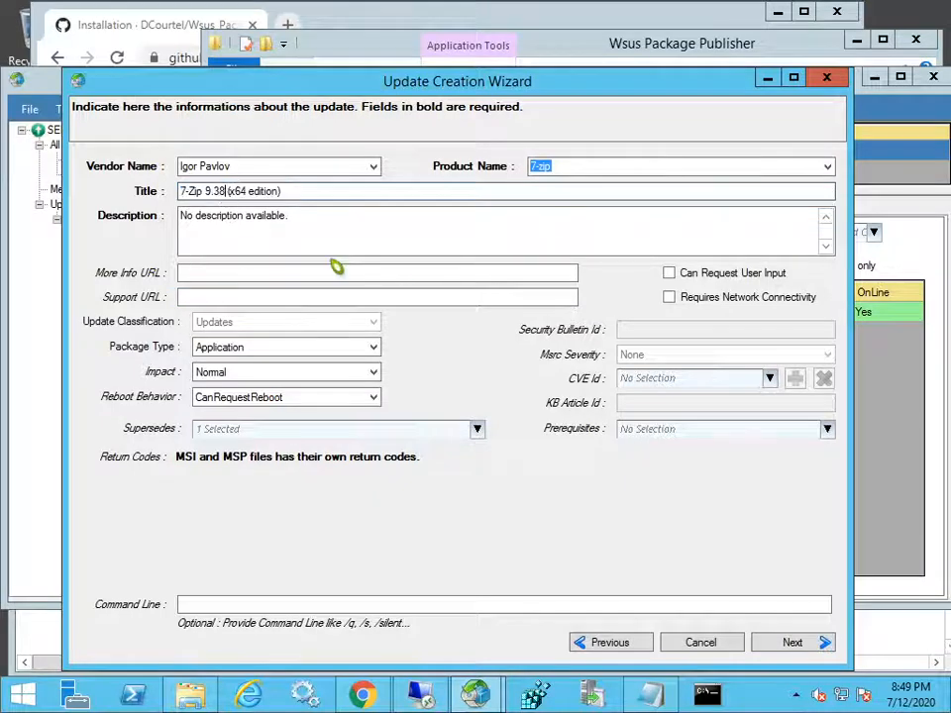
{"action": "key", "text": "BackSpace"}
{"action": "key", "text": "BackSpace"}
{"action": "key", "text": "BackSpace"}
{"action": "key", "text": "BackSpace"}
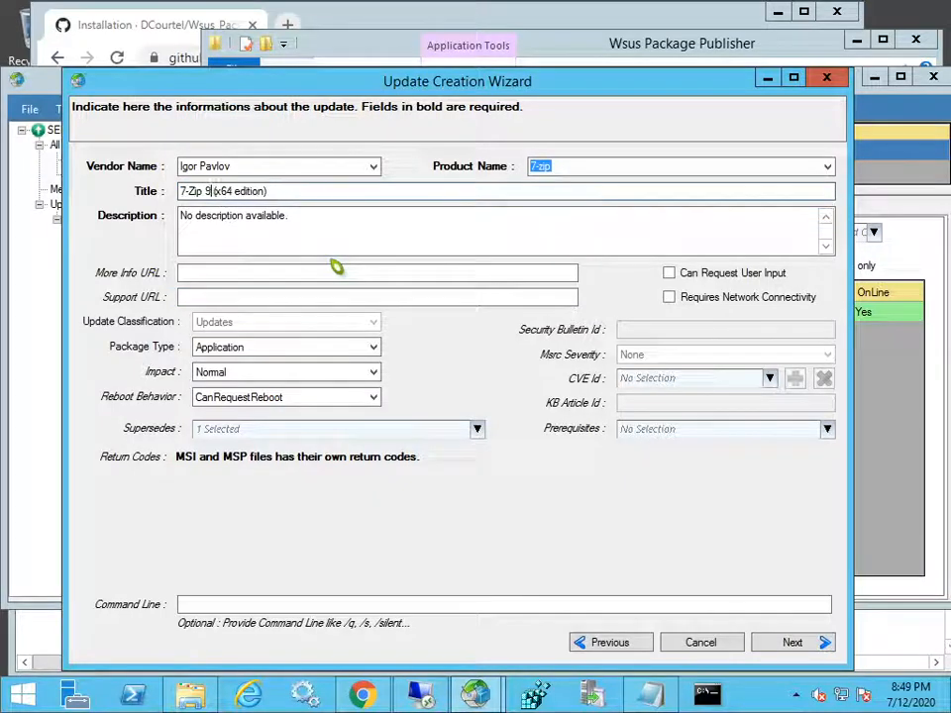
{"action": "type", "text": "19"}
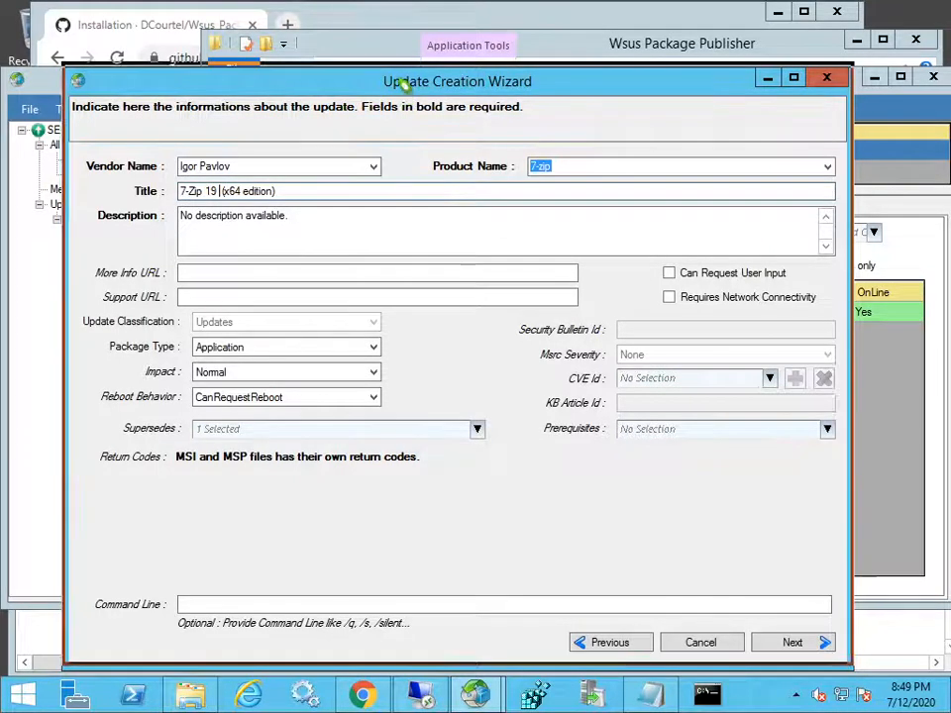
{"action": "left_click_drag", "start_coordinate": [403, 85], "coordinate": [403, 53]}
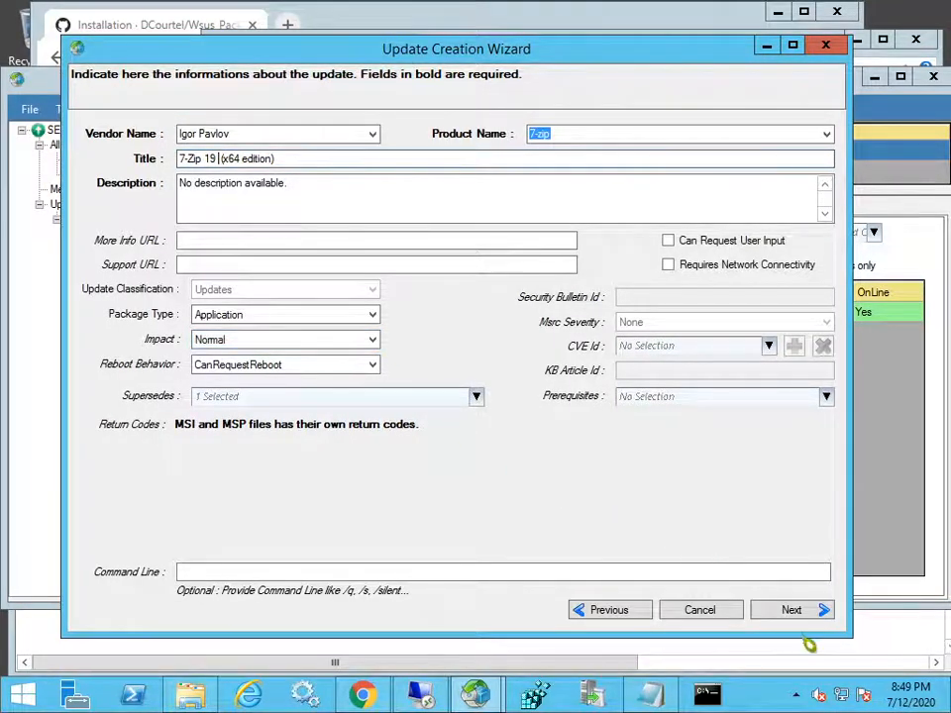
- Switch to the pc02 remote desktop session, view the Windows Update status, and return to the server
{"action": "left_click", "coordinate": [420, 693]}
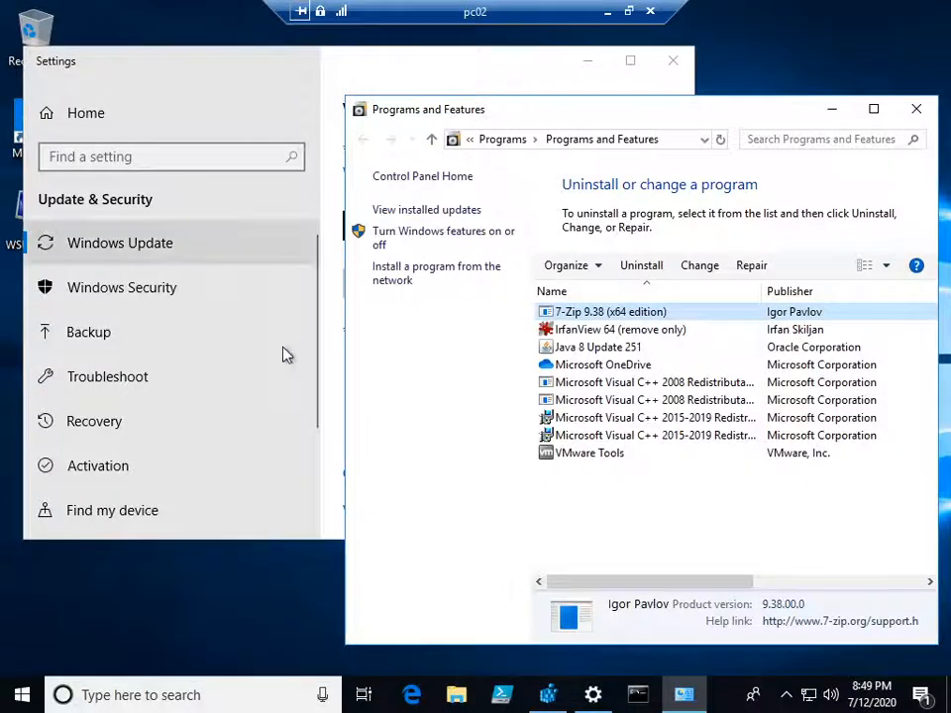
{"action": "left_click", "coordinate": [329, 479]}
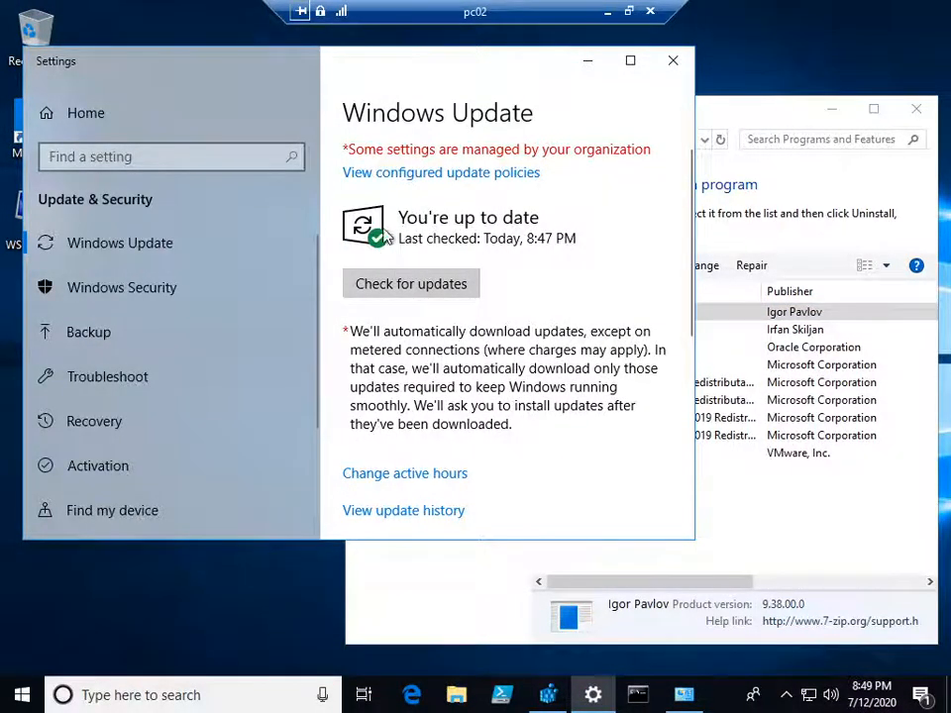
{"action": "left_click", "coordinate": [607, 13]}
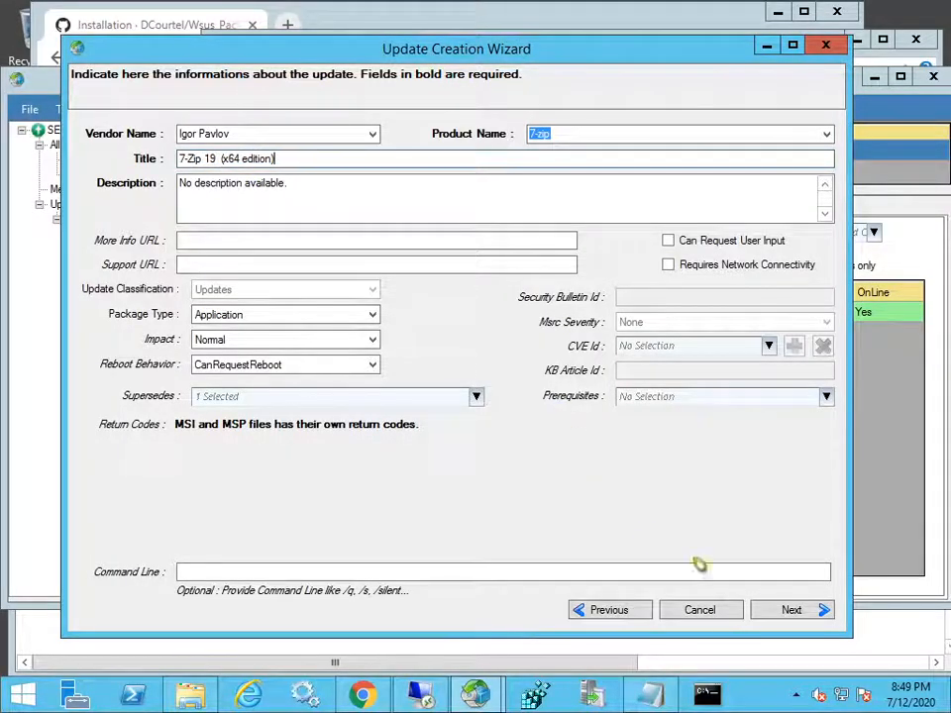
- Accept the update information and default MSI rules, publish the 7-Zip 19 update, and close the wizard
{"action": "left_click", "coordinate": [808, 614]}
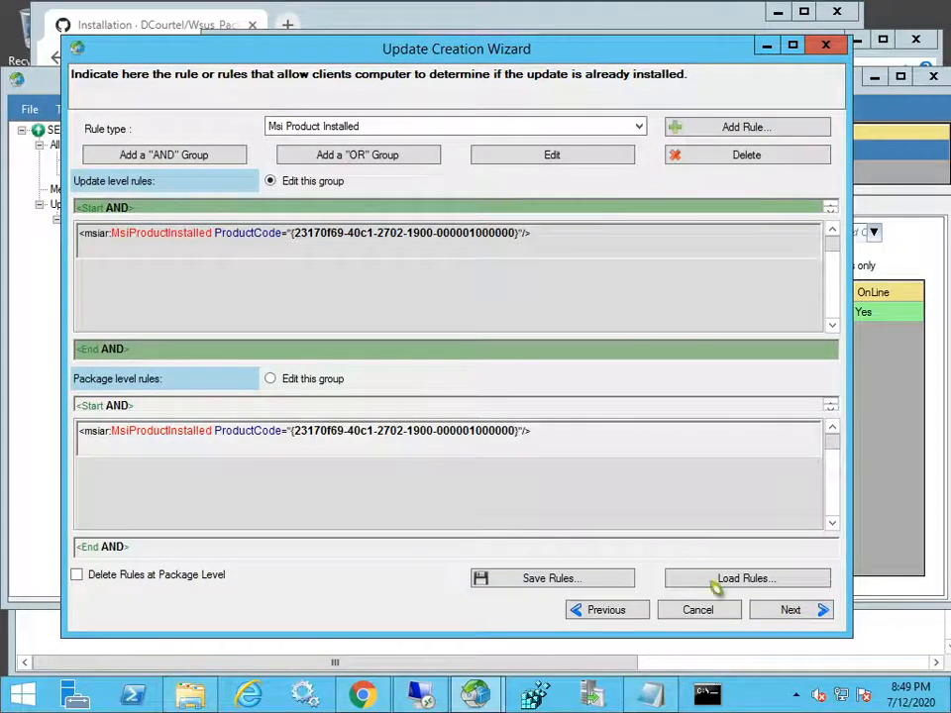
{"action": "left_click", "coordinate": [788, 611]}
{"action": "left_click", "coordinate": [790, 611]}
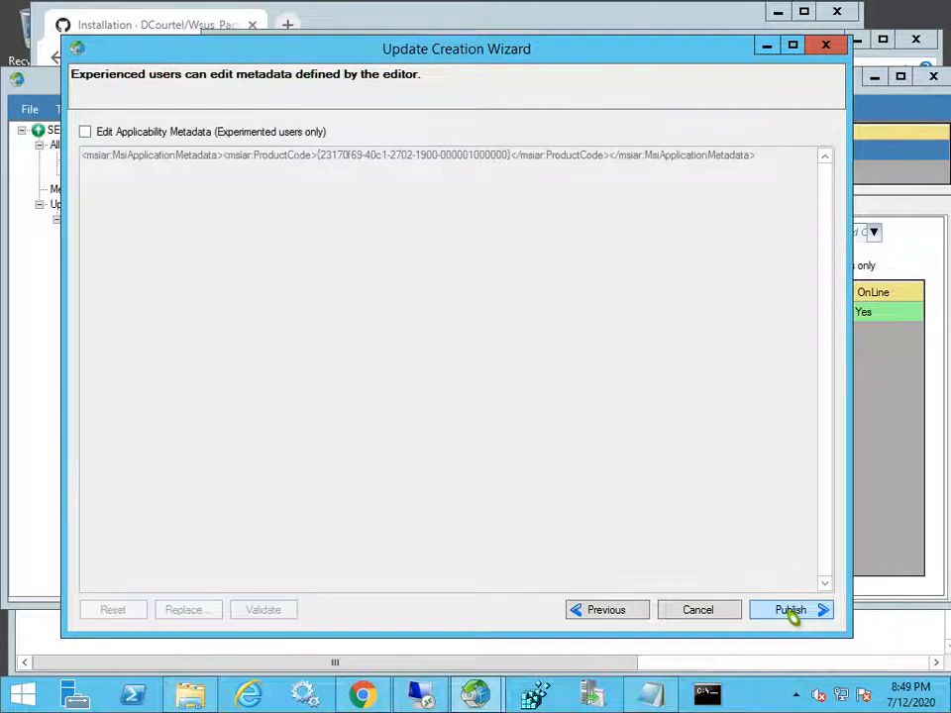
{"action": "left_click", "coordinate": [790, 611]}
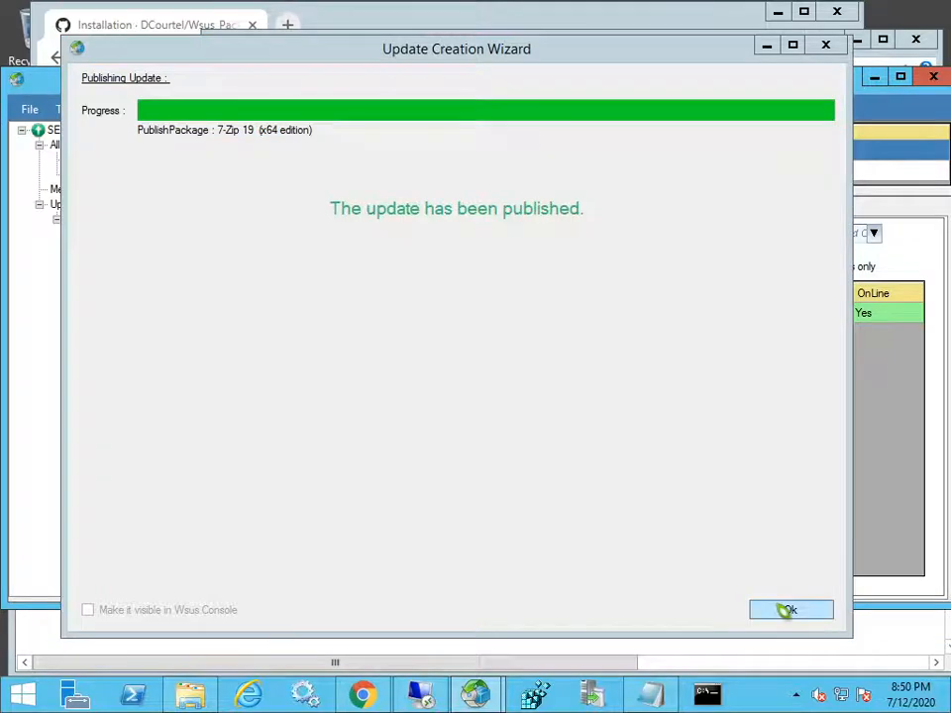
{"action": "left_click", "coordinate": [788, 610]}
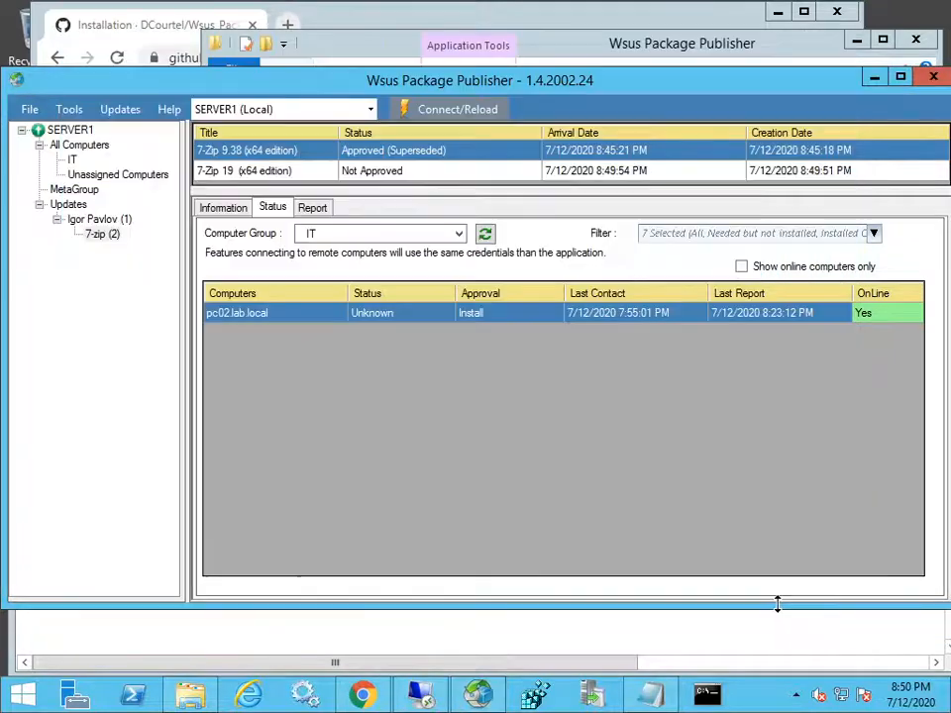
- Approve the 7-Zip 19 (x64 edition) update for installation on the IT group
{"action": "left_click", "coordinate": [311, 171]}
{"action": "right_click", "coordinate": [311, 172]}
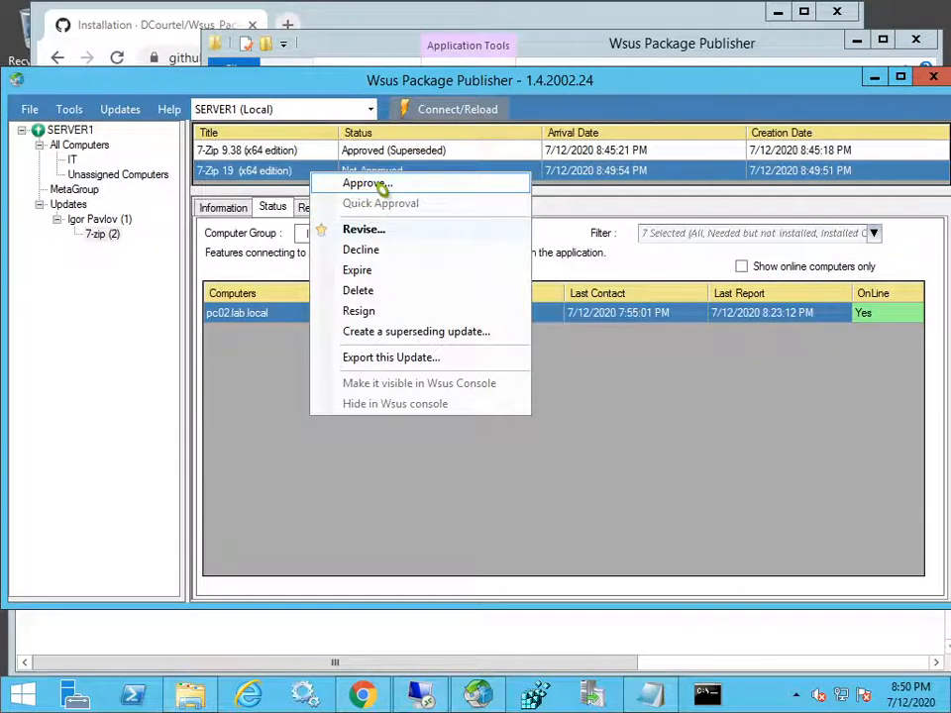
{"action": "left_click", "coordinate": [380, 187]}
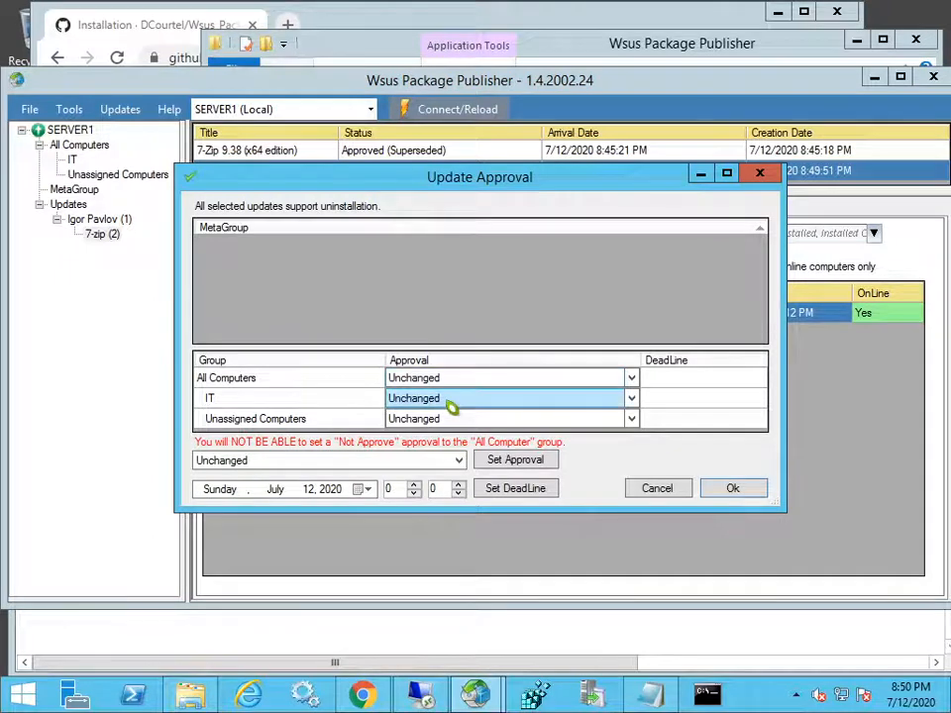
{"action": "left_click", "coordinate": [451, 401]}
{"action": "left_click_drag", "start_coordinate": [781, 509], "coordinate": [822, 571]}
{"action": "left_click", "coordinate": [660, 398]}
{"action": "left_click", "coordinate": [594, 428]}
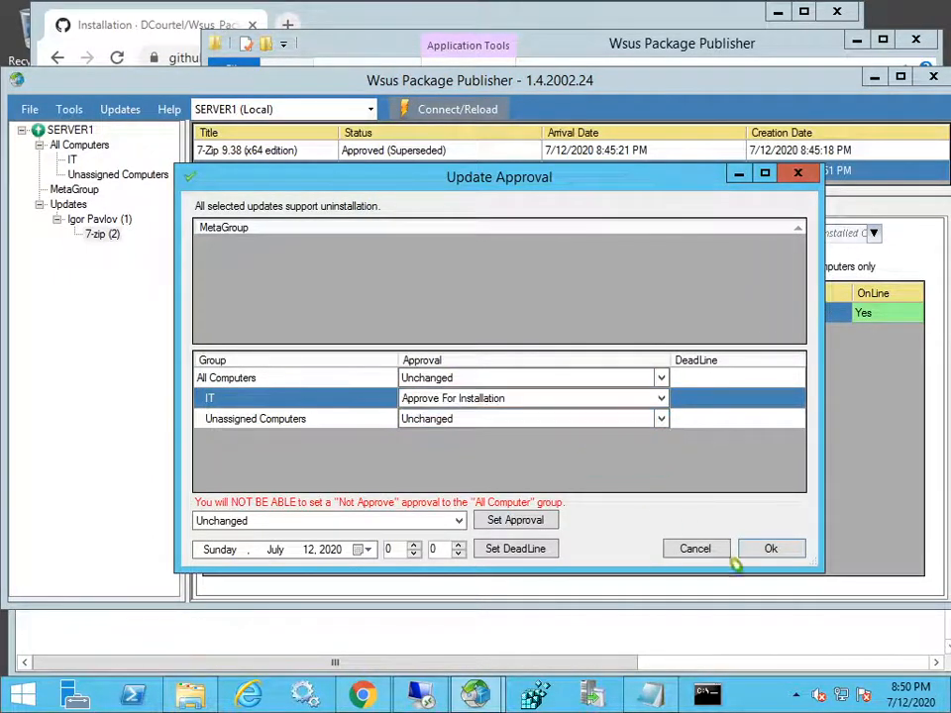
{"action": "left_click", "coordinate": [770, 549]}
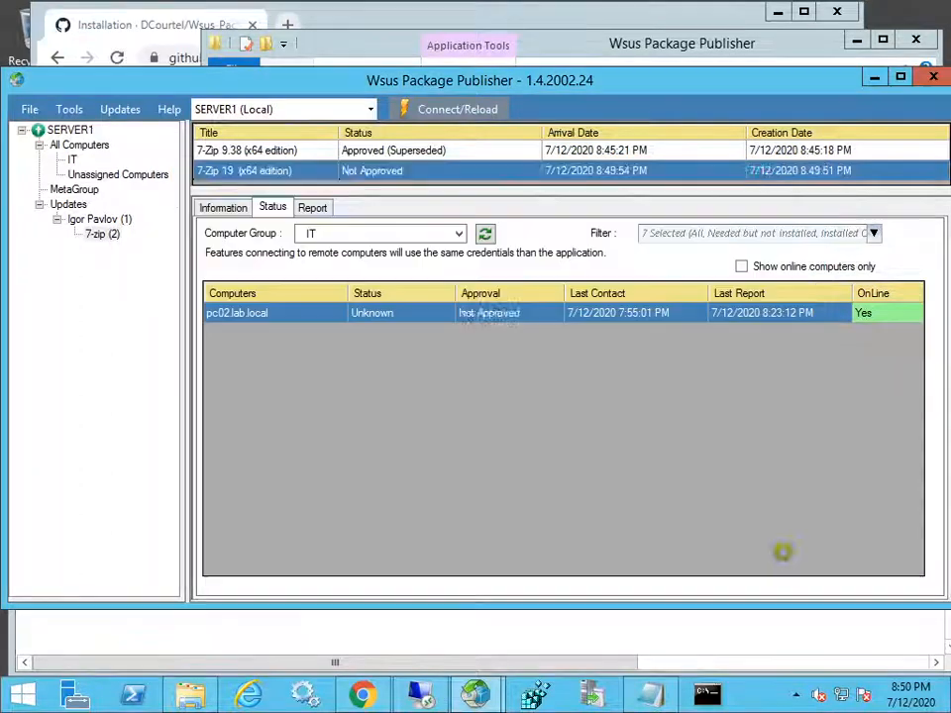
- Send the Detect Now and Report Now commands to pc02.lab.local for the 7-Zip 19 update, closing each remote command result
{"action": "left_click", "coordinate": [331, 174]}
{"action": "right_click", "coordinate": [295, 319]}
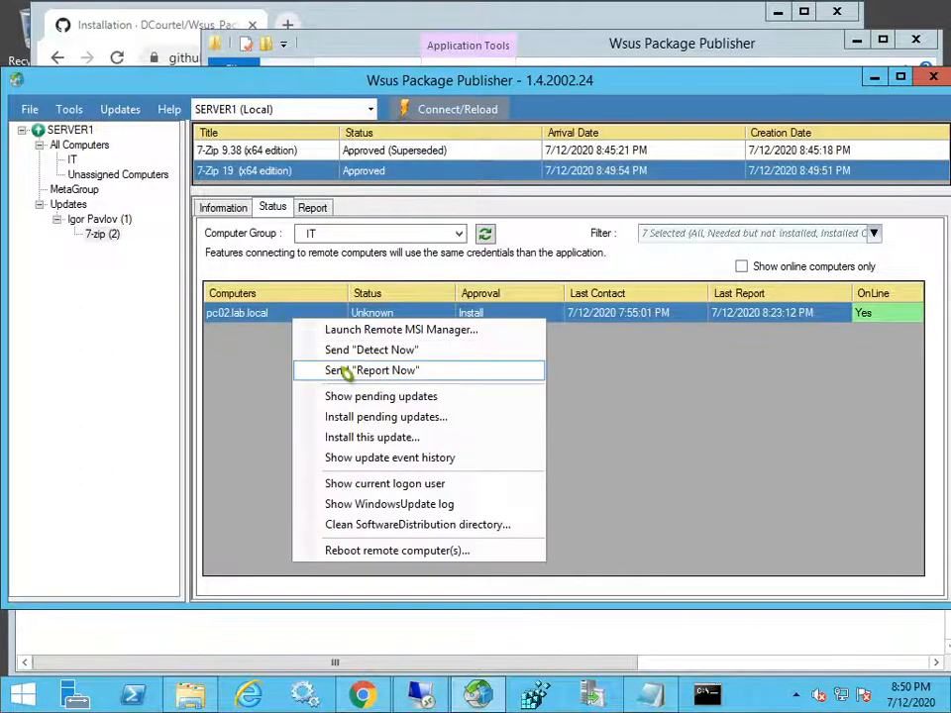
{"action": "left_click", "coordinate": [346, 348]}
{"action": "left_click", "coordinate": [657, 456]}
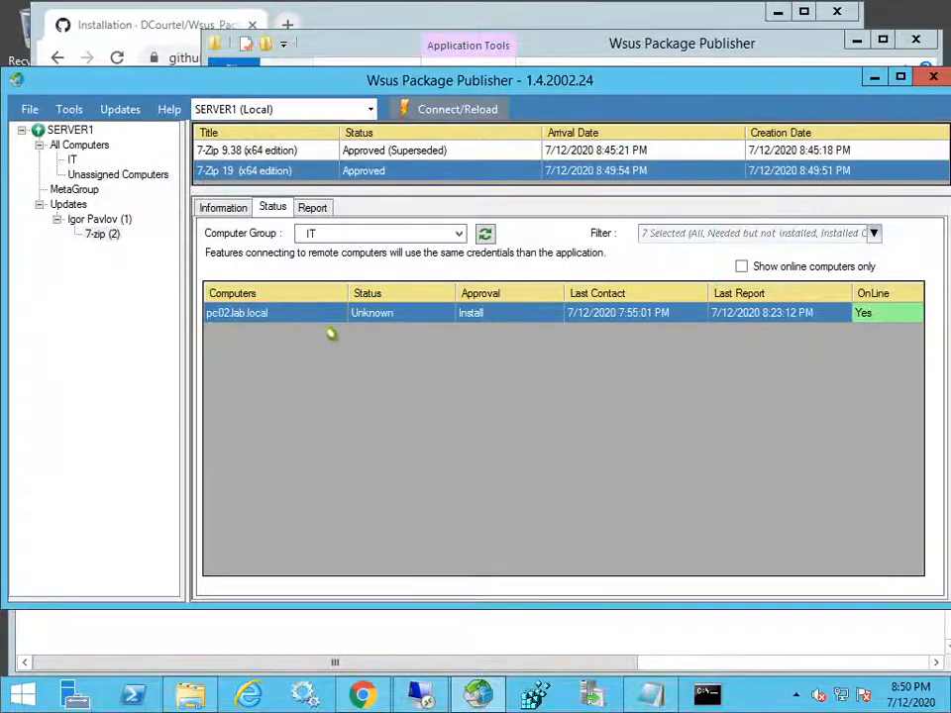
{"action": "right_click", "coordinate": [309, 312]}
{"action": "left_click", "coordinate": [337, 361]}
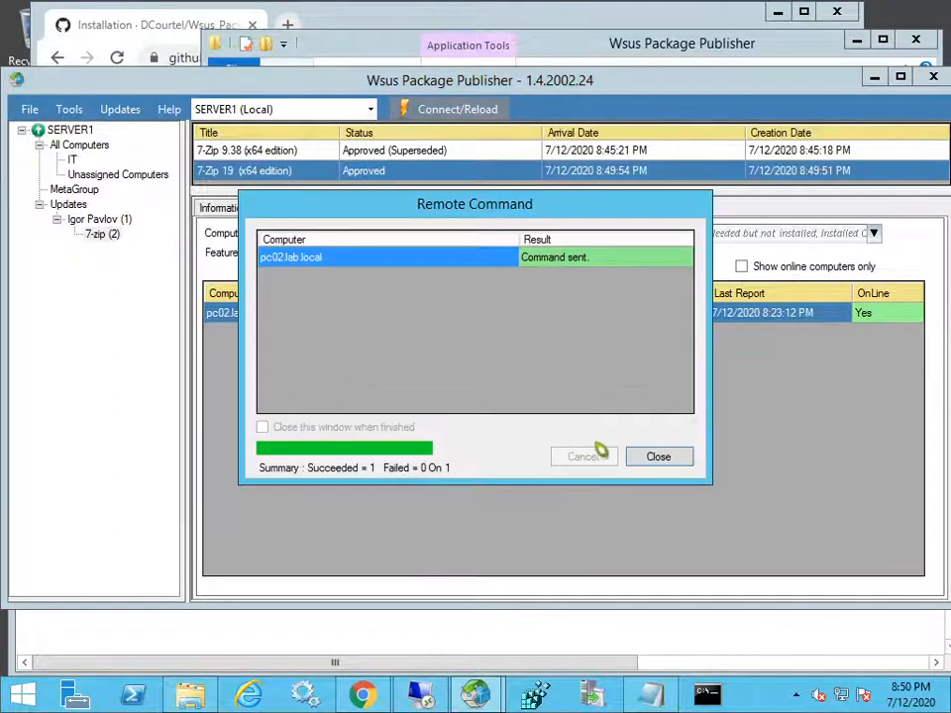
{"action": "left_click", "coordinate": [679, 457]}
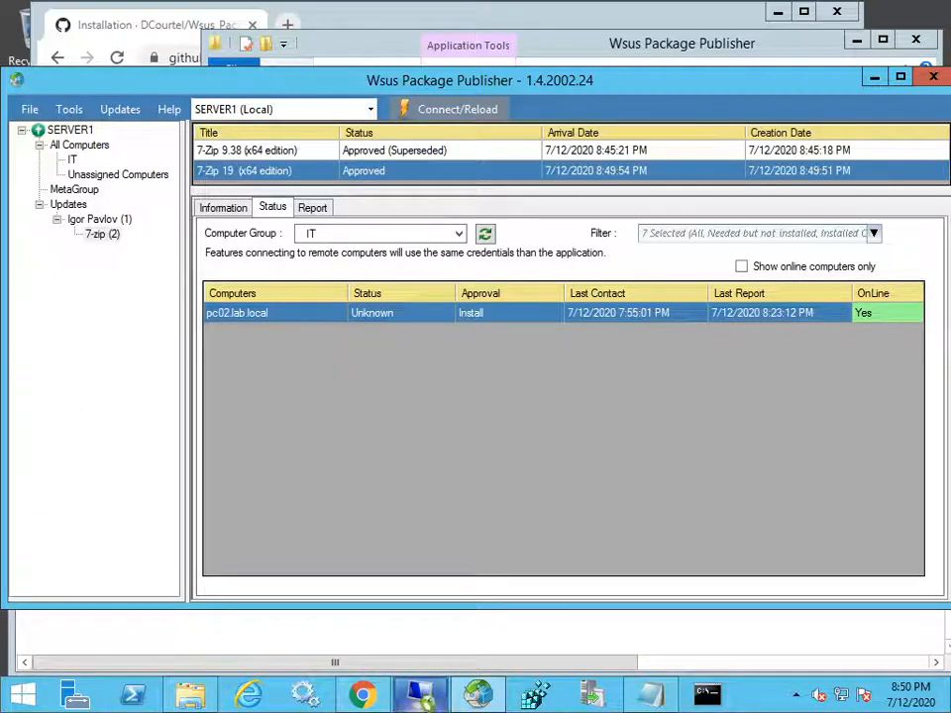
- Switch to the pc02 remote desktop session, check for updates twice in Windows Update, and return to the server
{"action": "mouse_move", "coordinate": [420, 694]}
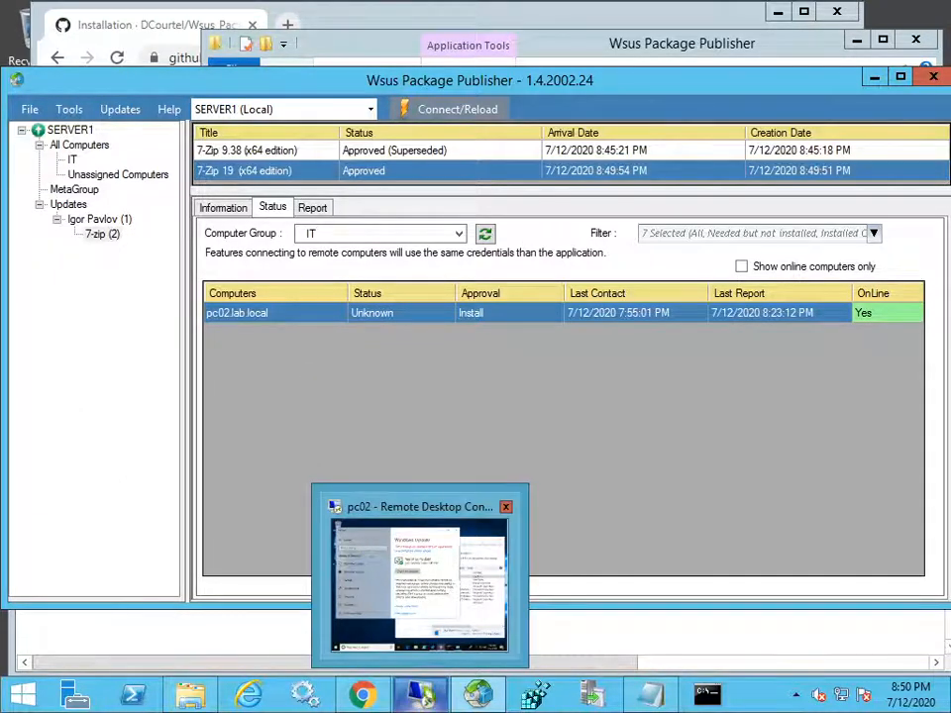
{"action": "left_click", "coordinate": [372, 604]}
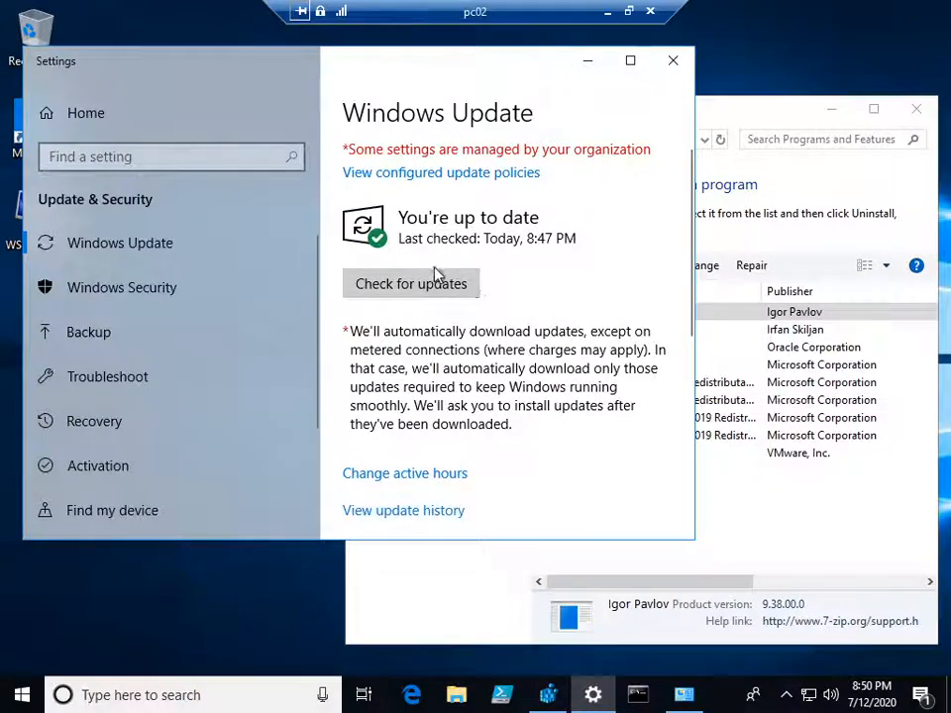
{"action": "left_click", "coordinate": [436, 285]}
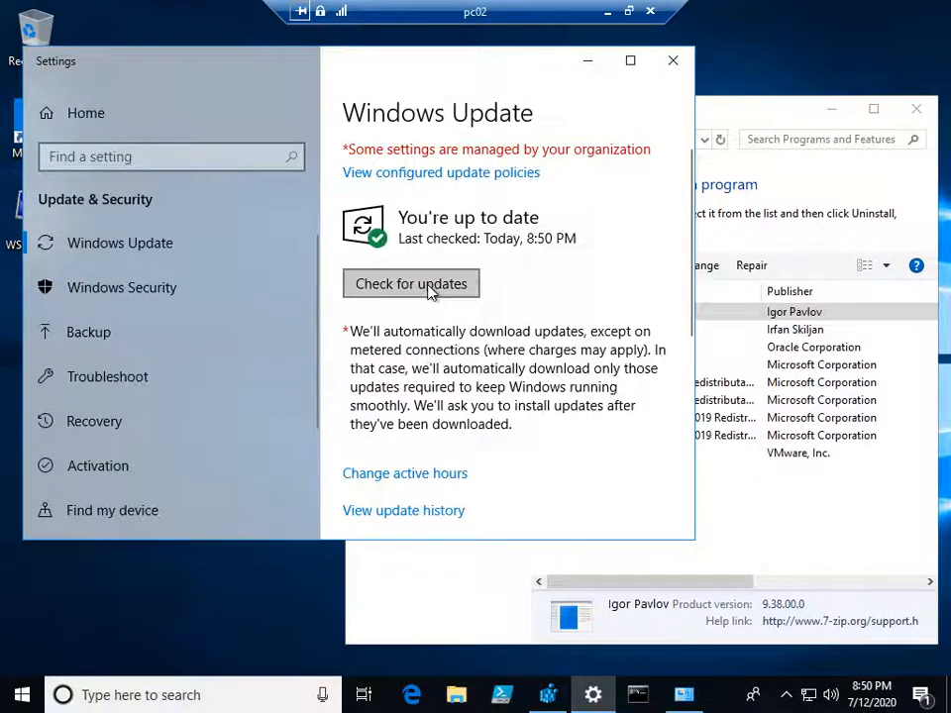
{"action": "left_click", "coordinate": [431, 289]}
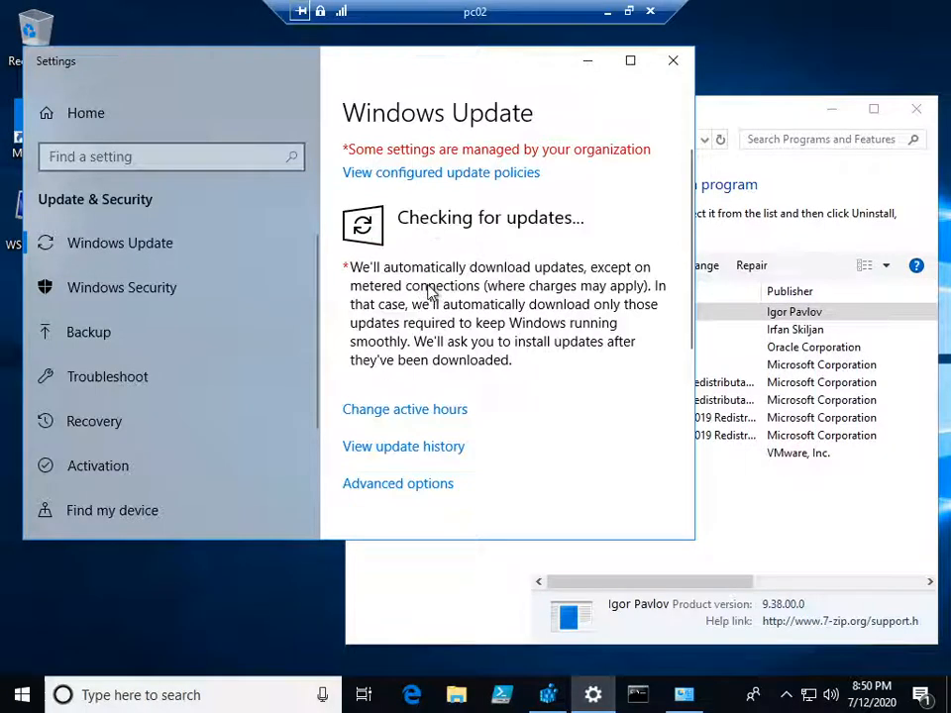
{"action": "left_click", "coordinate": [607, 11]}
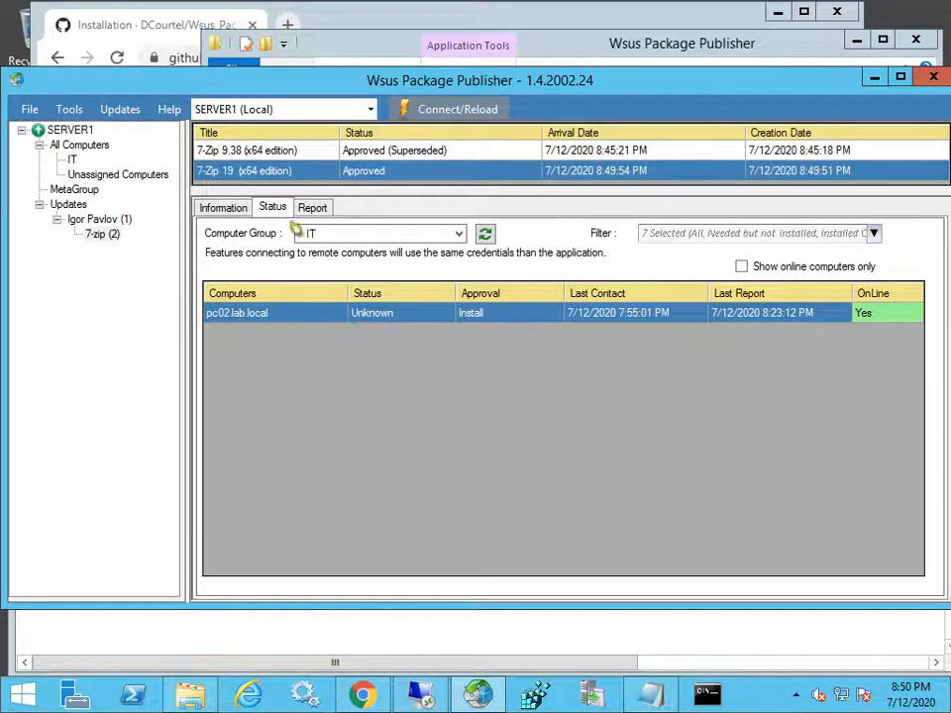
- Send Detect Now and Report Now to pc02.lab.local once more from Wsus Package Publisher
{"action": "right_click", "coordinate": [297, 315]}
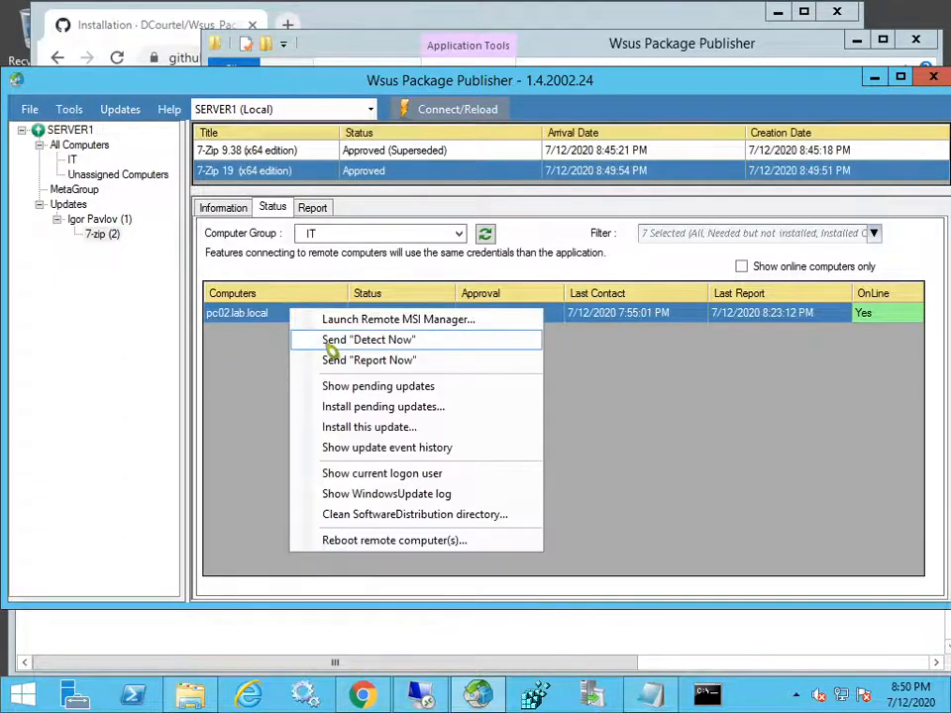
{"action": "left_click", "coordinate": [334, 337]}
{"action": "left_click", "coordinate": [660, 460]}
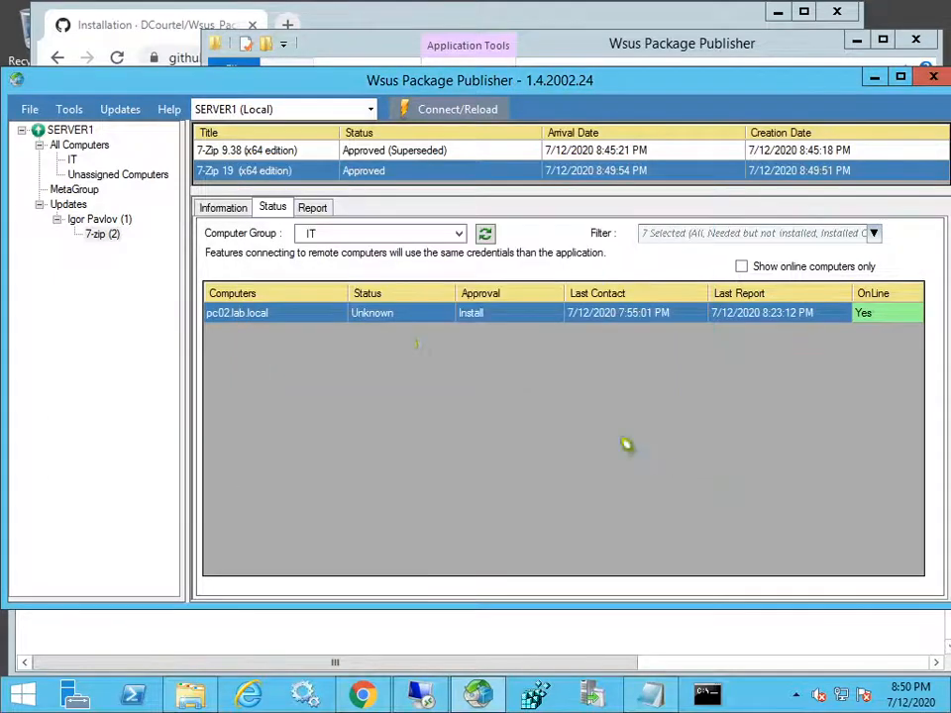
{"action": "right_click", "coordinate": [333, 314]}
{"action": "left_click", "coordinate": [386, 363]}
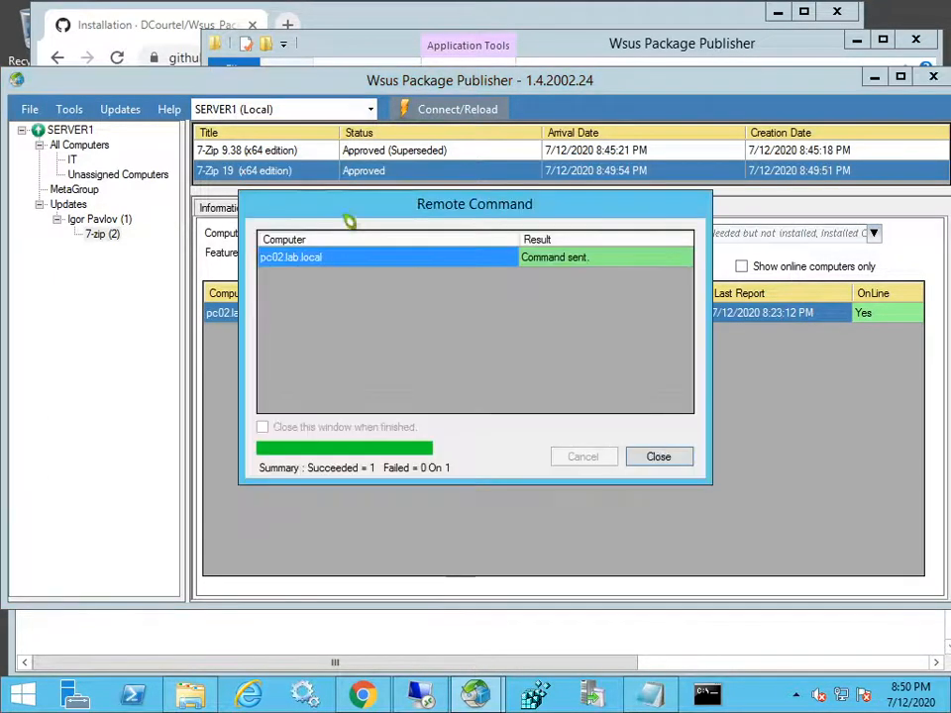
- Switch to the pc02 remote desktop session and check for updates in Windows Update to install 7-Zip 19
{"action": "left_click", "coordinate": [660, 457]}
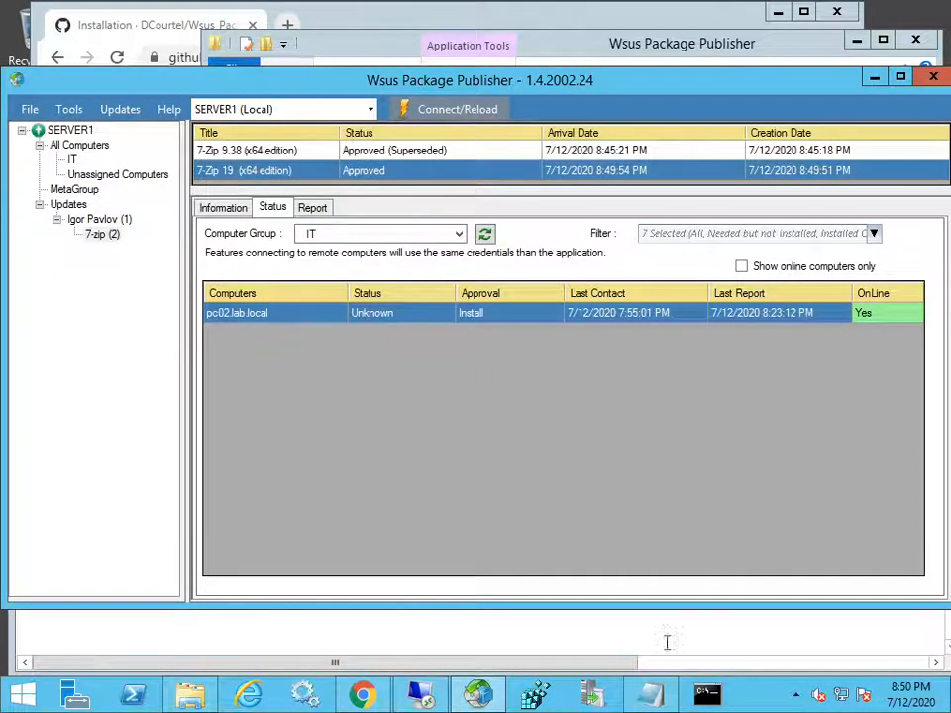
{"action": "mouse_move", "coordinate": [423, 698]}
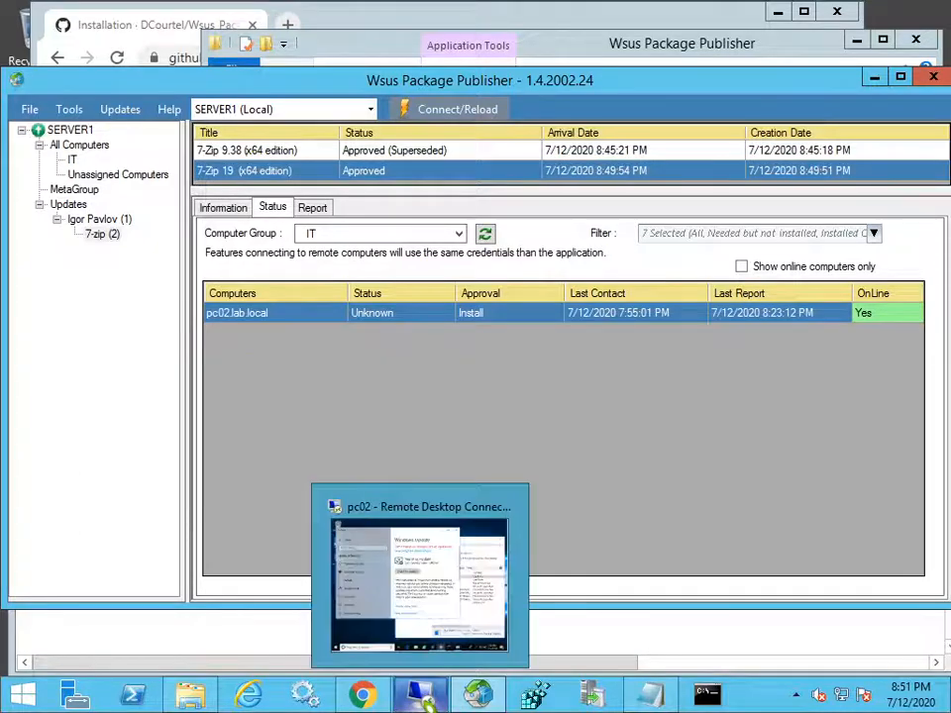
{"action": "left_click", "coordinate": [419, 584]}
{"action": "left_click", "coordinate": [432, 285]}
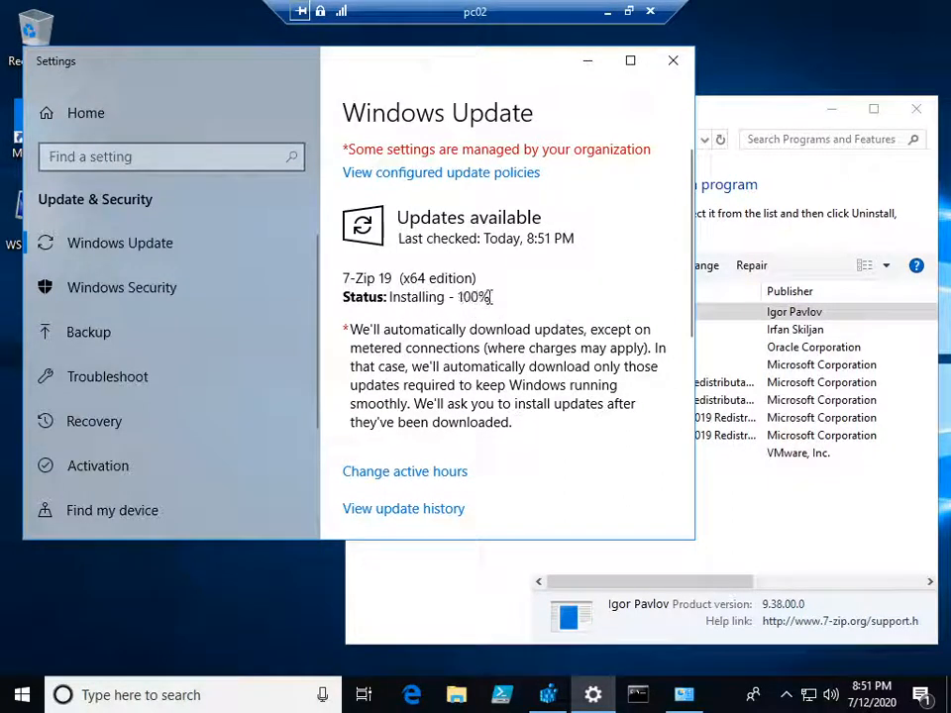
- Refresh the installed programs list in Programs and Features on pc02 and return to the server
{"action": "left_click", "coordinate": [749, 545]}
{"action": "right_click", "coordinate": [638, 523]}
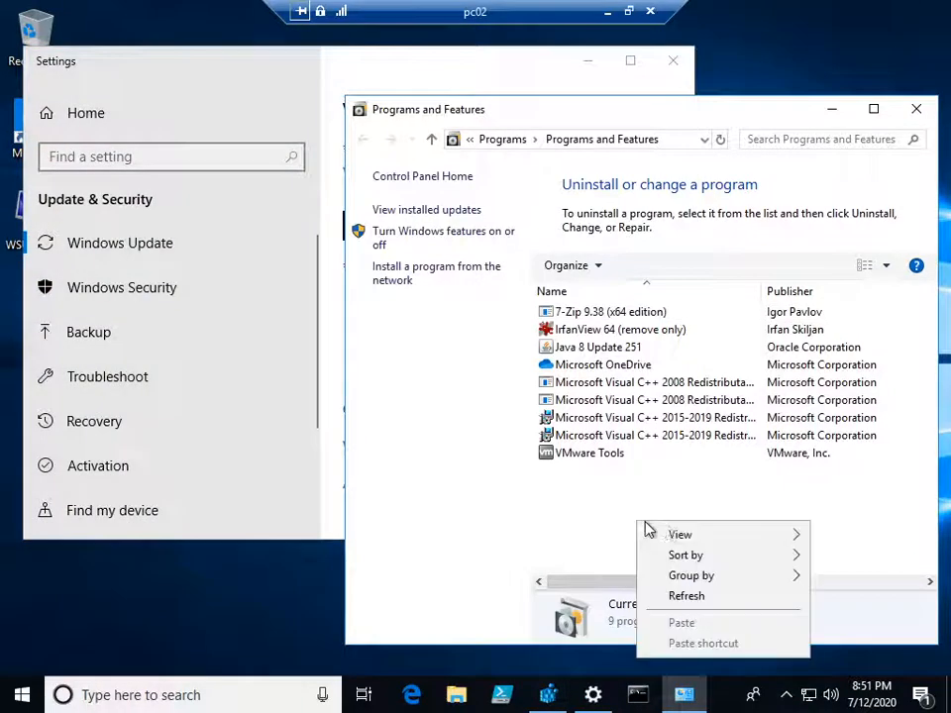
{"action": "left_click", "coordinate": [674, 600]}
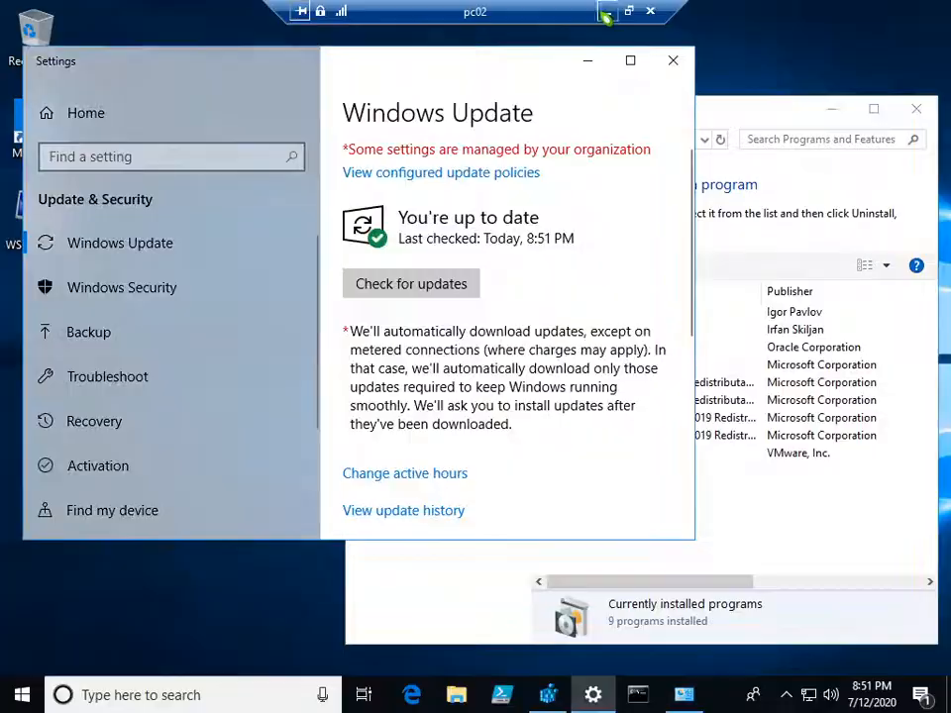
{"action": "left_click", "coordinate": [607, 11]}
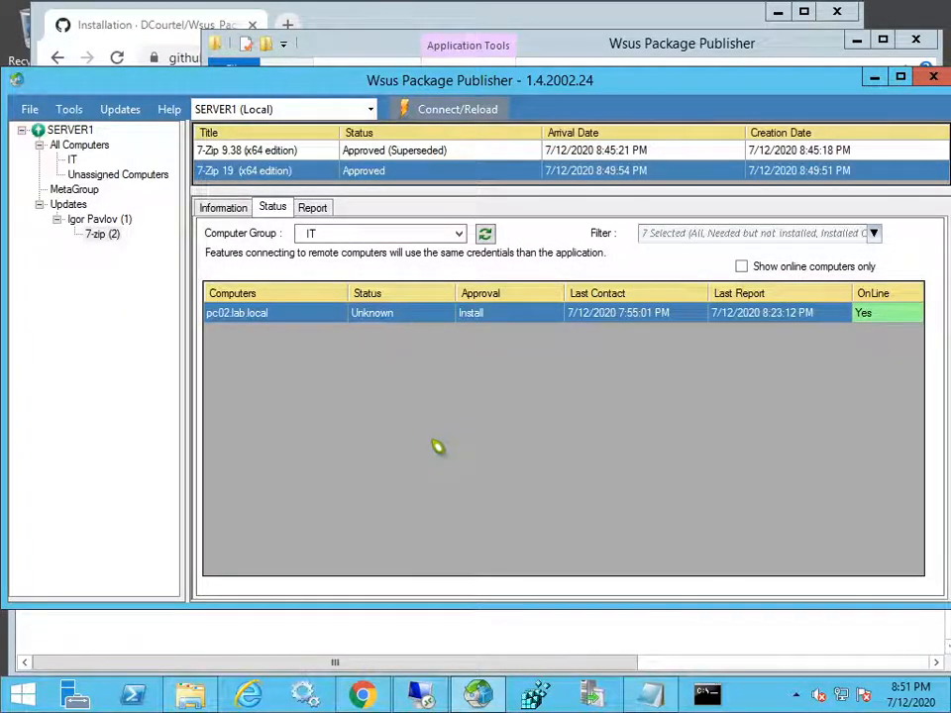
{"action": "left_click", "coordinate": [113, 115]}
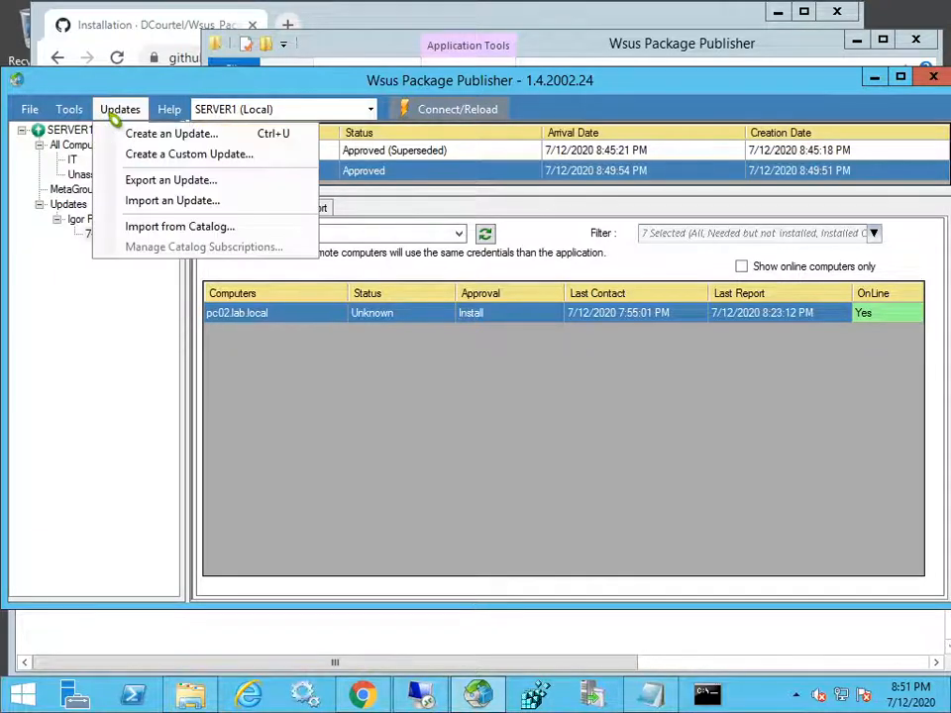
{"action": "mouse_move", "coordinate": [74, 106]}
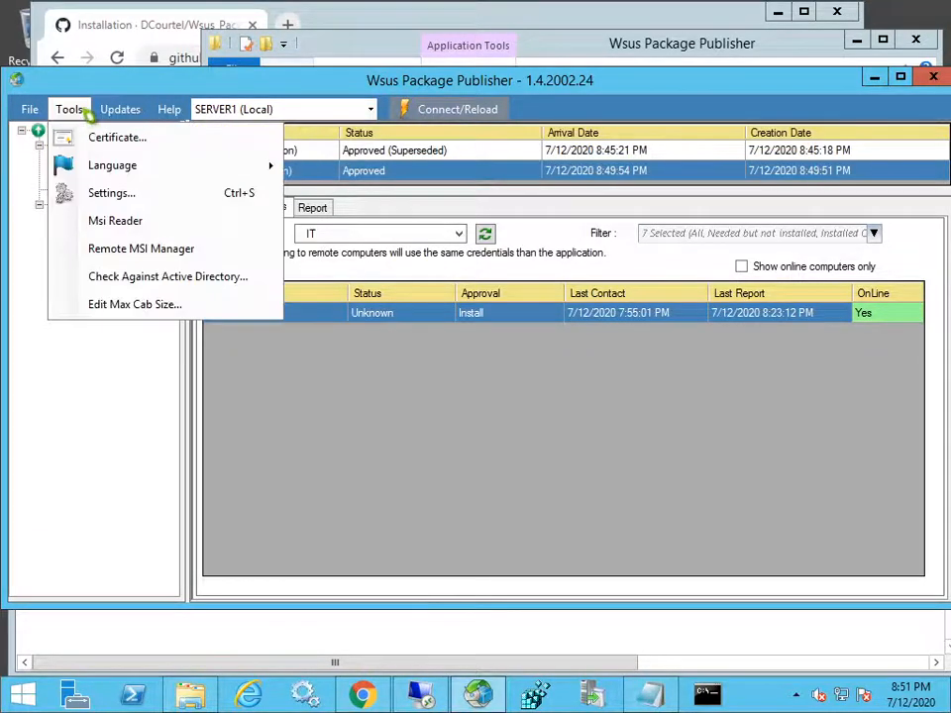
{"action": "left_click", "coordinate": [119, 250]}
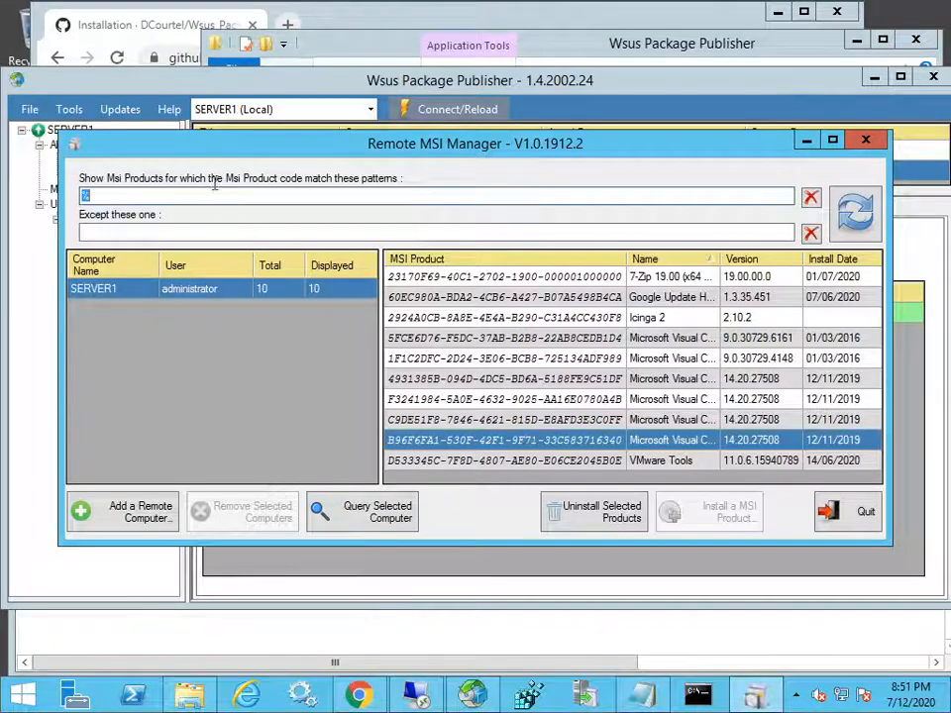
{"action": "left_click", "coordinate": [865, 144]}
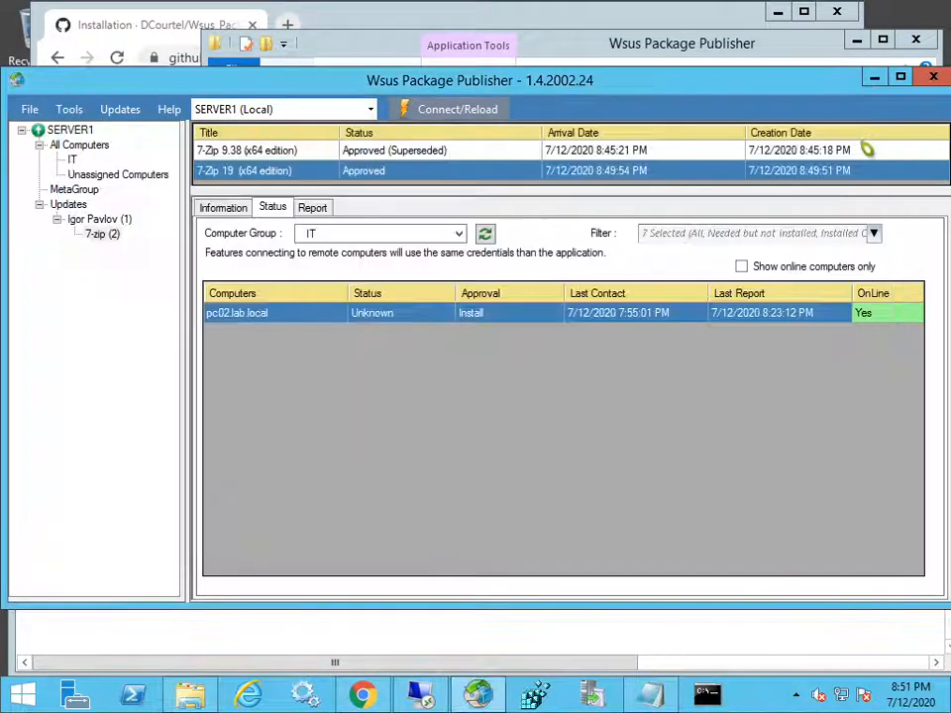
- Open Remote MSI Manager for pc02.lab.local and enlarge its window to fit the whole product list
{"action": "right_click", "coordinate": [265, 315]}
{"action": "left_click", "coordinate": [315, 331]}
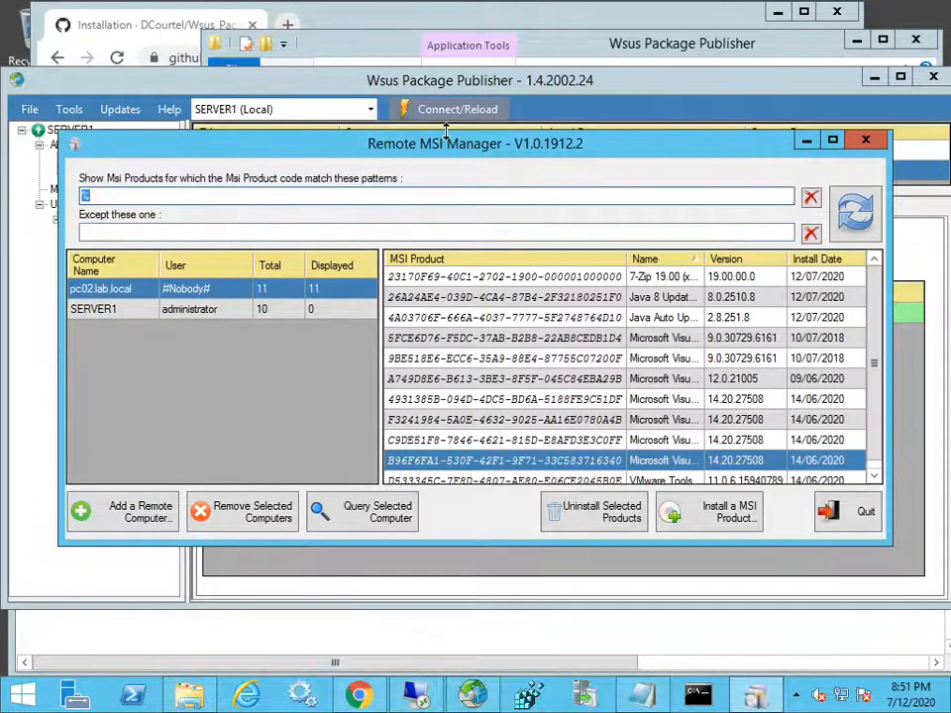
{"action": "left_click_drag", "start_coordinate": [448, 142], "coordinate": [441, 410]}
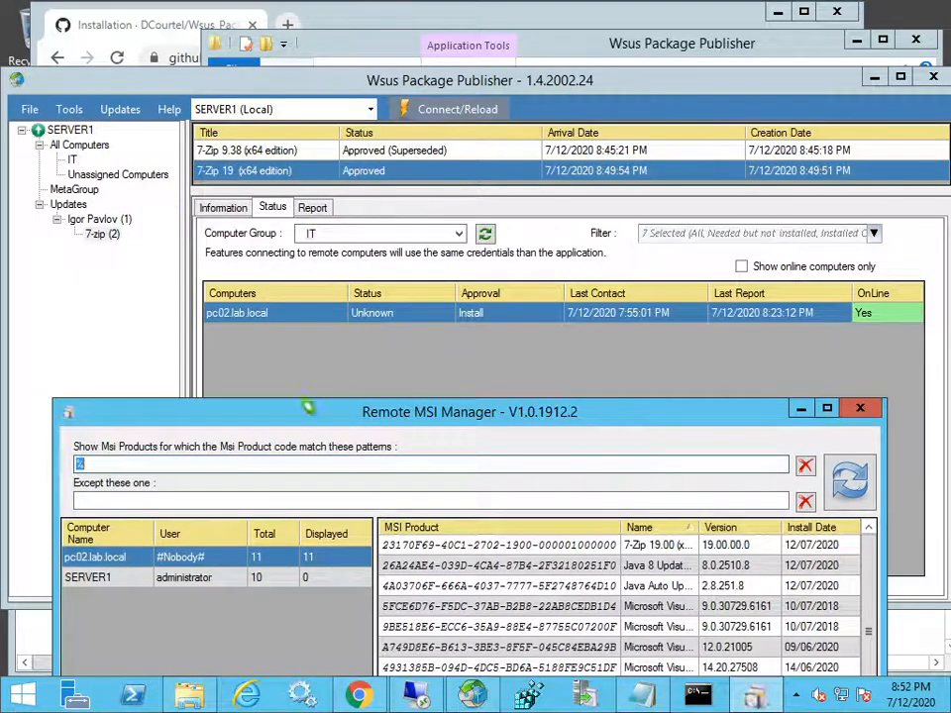
{"action": "left_click_drag", "start_coordinate": [319, 407], "coordinate": [307, 178]}
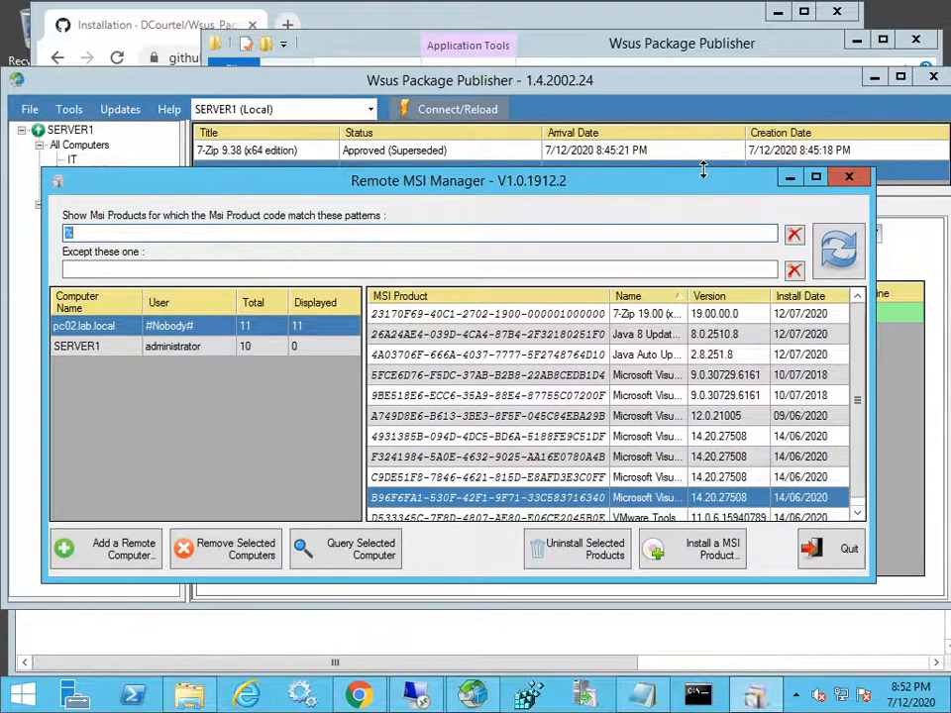
{"action": "left_click_drag", "start_coordinate": [703, 170], "coordinate": [703, 41]}
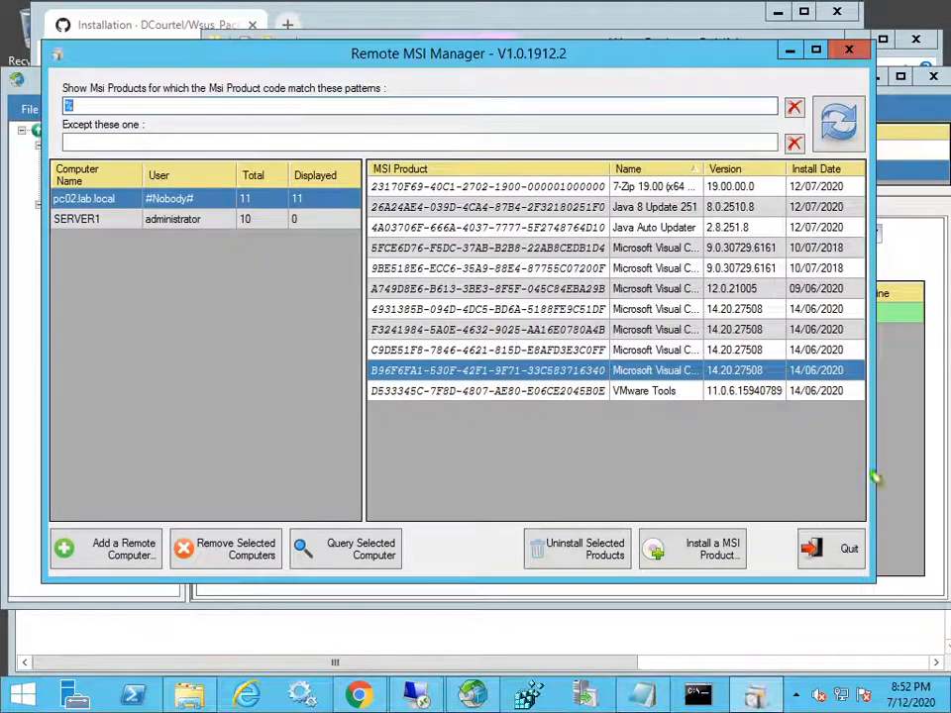
{"action": "left_click_drag", "start_coordinate": [874, 478], "coordinate": [928, 463]}
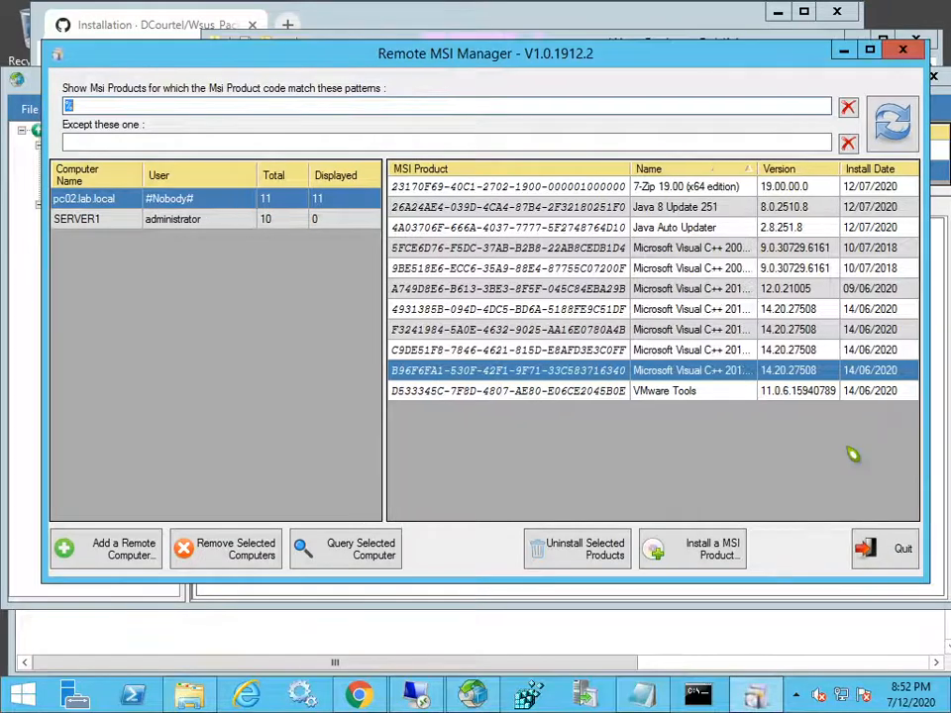
- Uninstall 7-Zip 19.00 (x64 edition) from pc02.lab.local with Remote MSI Manager and close the uninstall dialog
{"action": "left_click", "coordinate": [588, 212]}
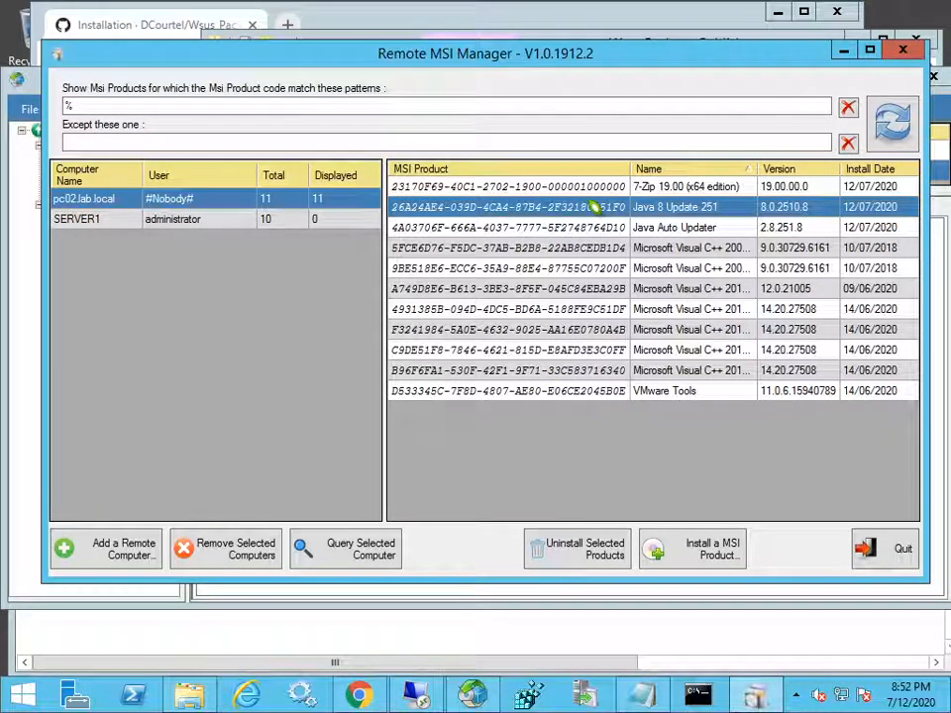
{"action": "left_click", "coordinate": [599, 190]}
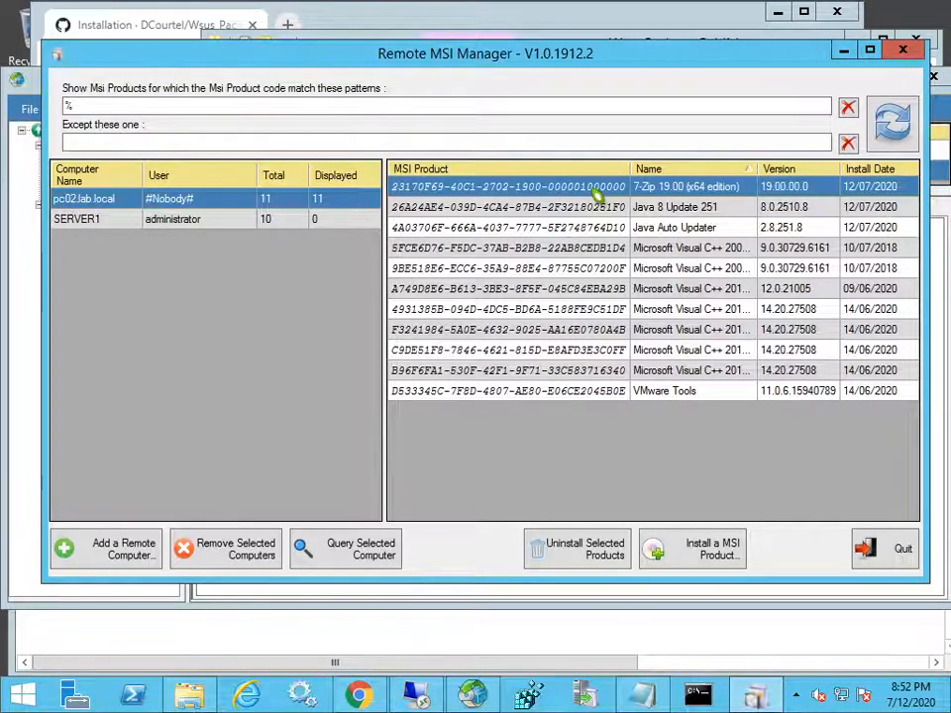
{"action": "left_click", "coordinate": [594, 551]}
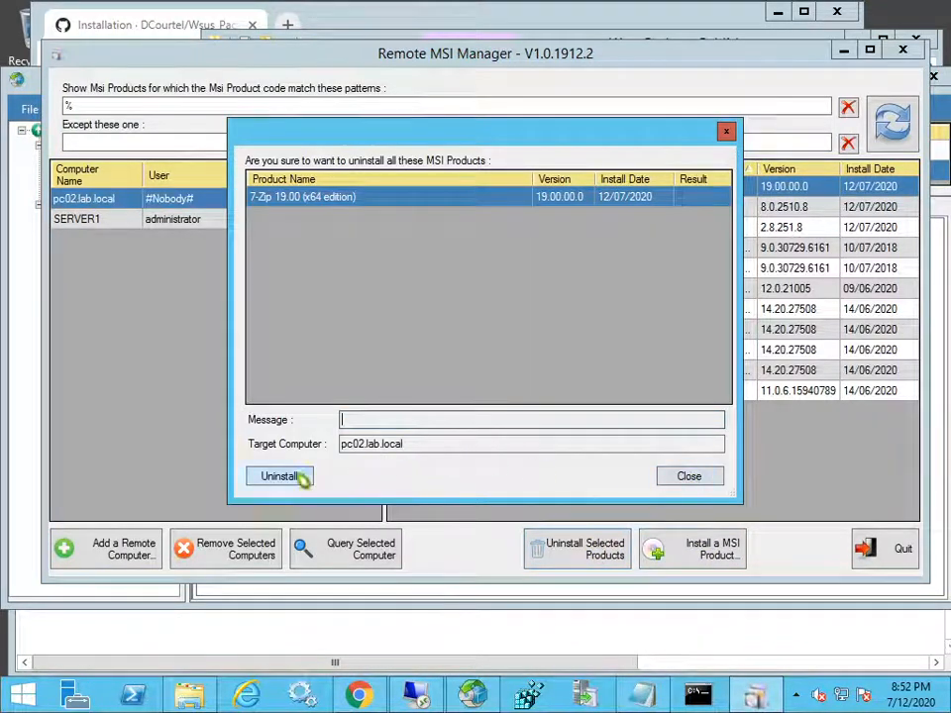
{"action": "left_click", "coordinate": [301, 476]}
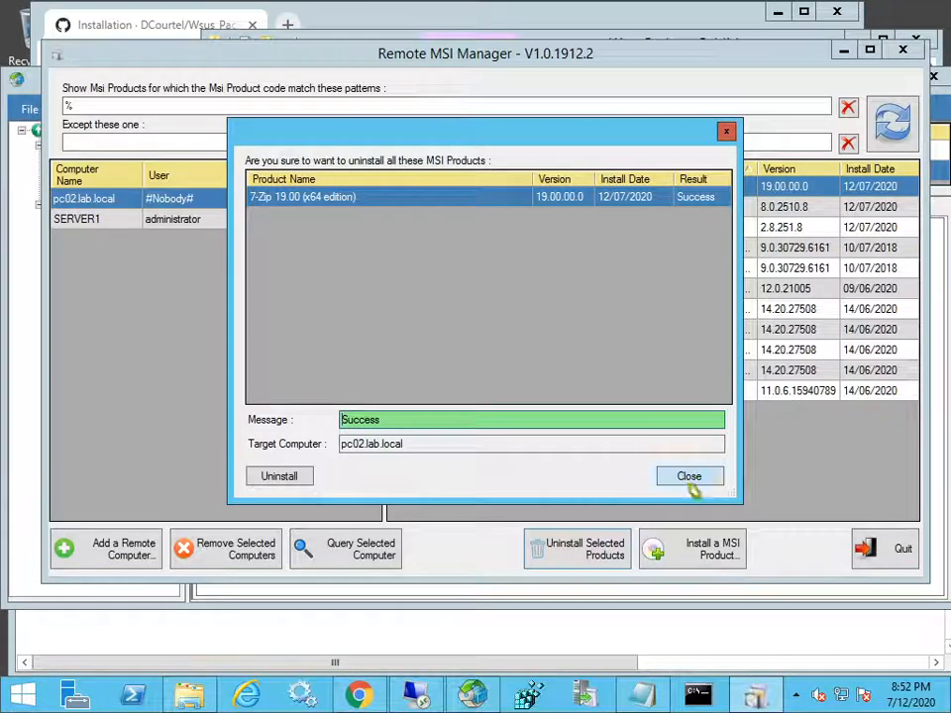
{"action": "left_click", "coordinate": [690, 478]}
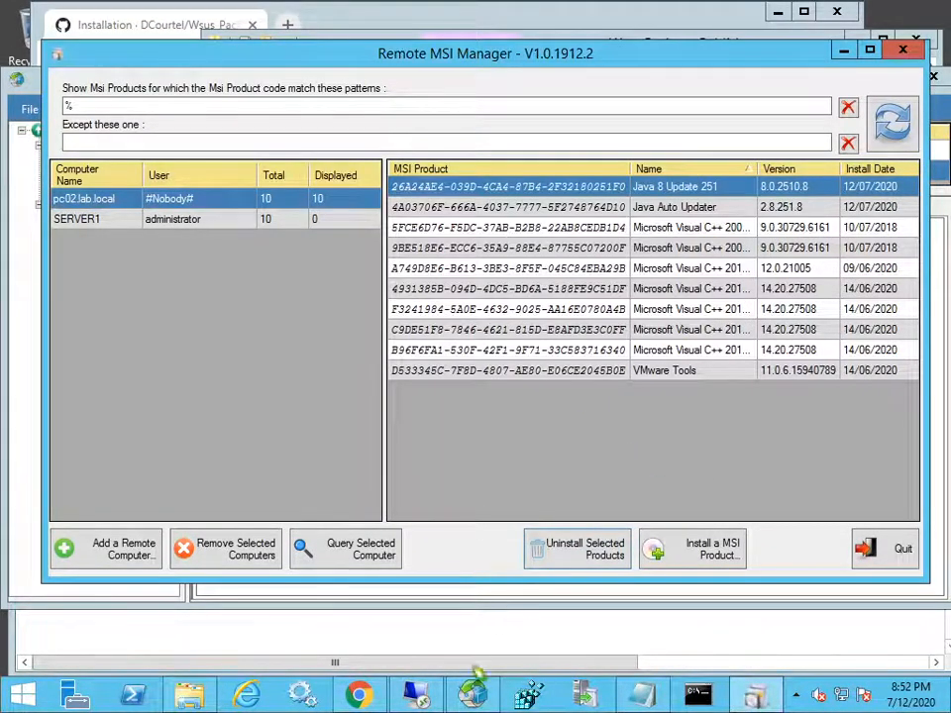
- Refresh Programs and Features in the pc02 session to check the 7-Zip removal, return to the server and close Remote MSI Manager
{"action": "left_click", "coordinate": [422, 690]}
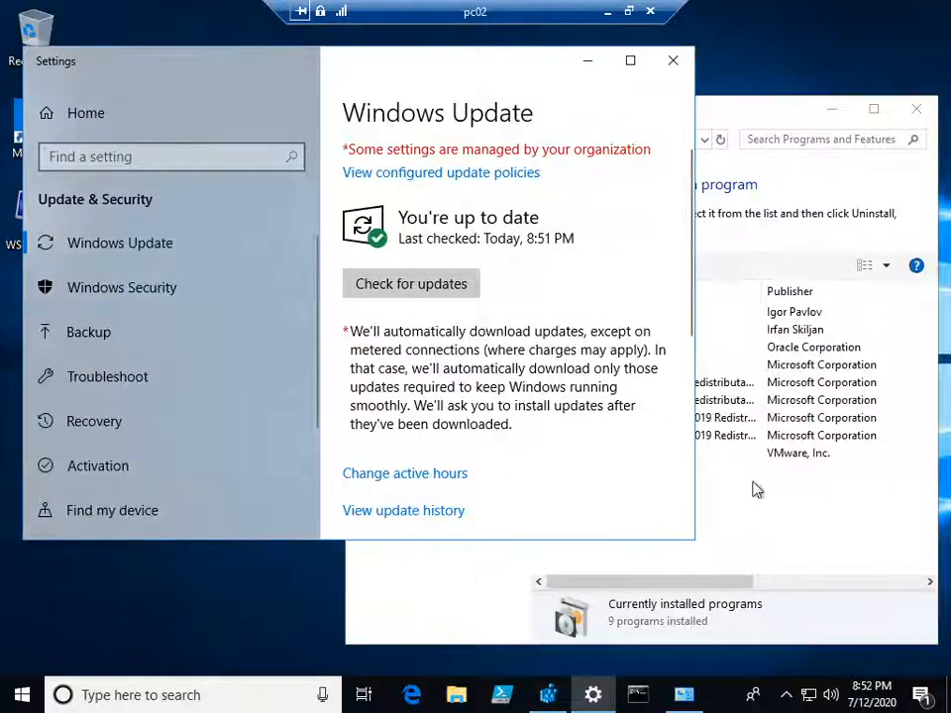
{"action": "left_click", "coordinate": [754, 490]}
{"action": "right_click", "coordinate": [553, 523]}
{"action": "left_click", "coordinate": [603, 597]}
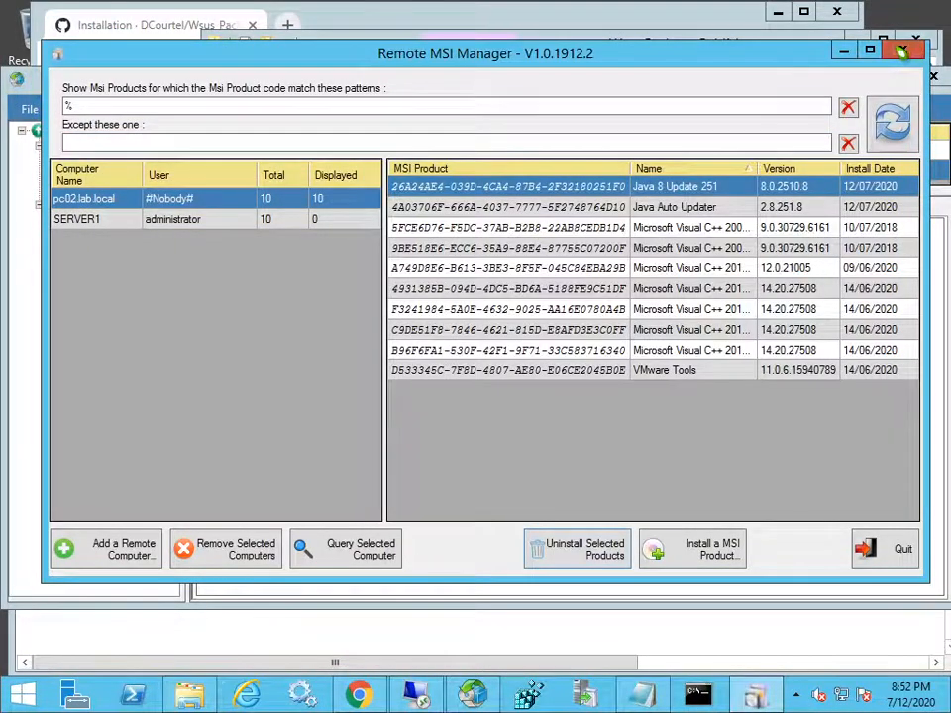
{"action": "left_click", "coordinate": [902, 49]}
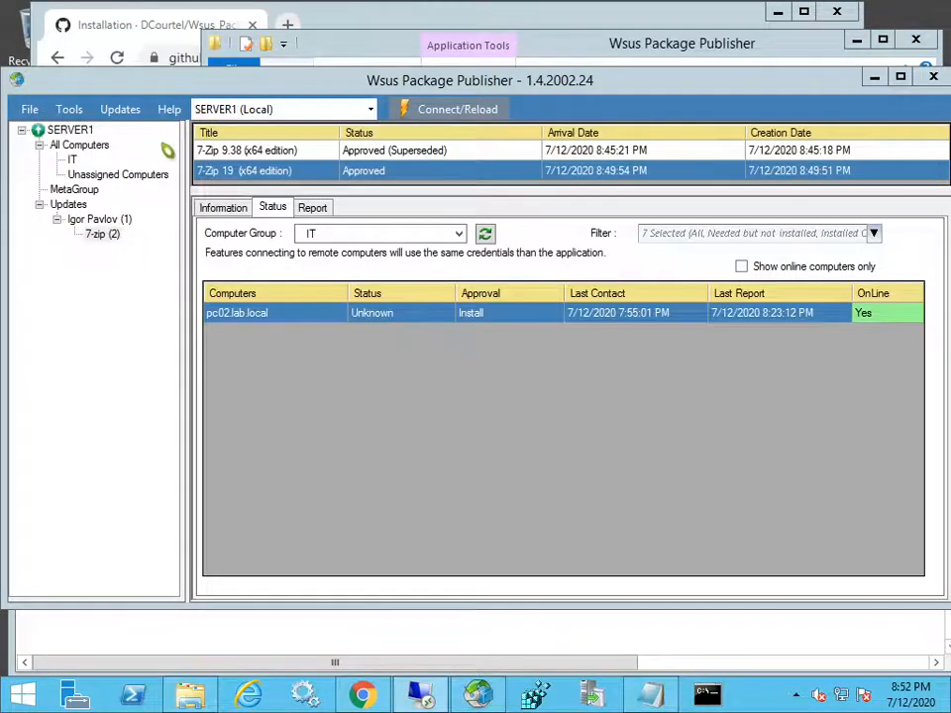
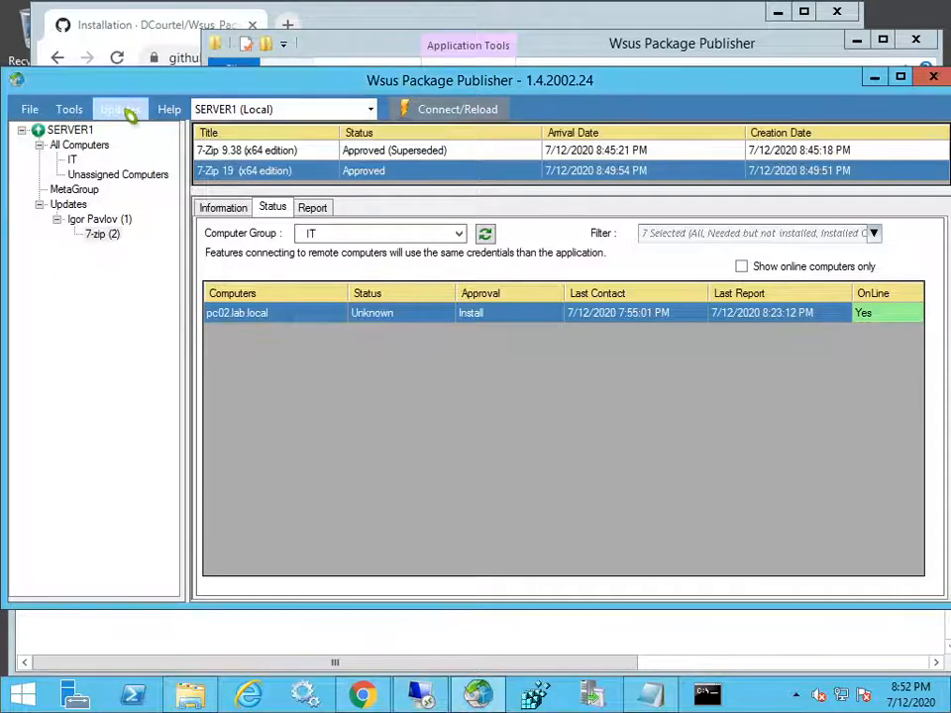
- Start a new custom update from the Updates node and reposition the Custom Update Creator window
{"action": "right_click", "coordinate": [70, 206]}
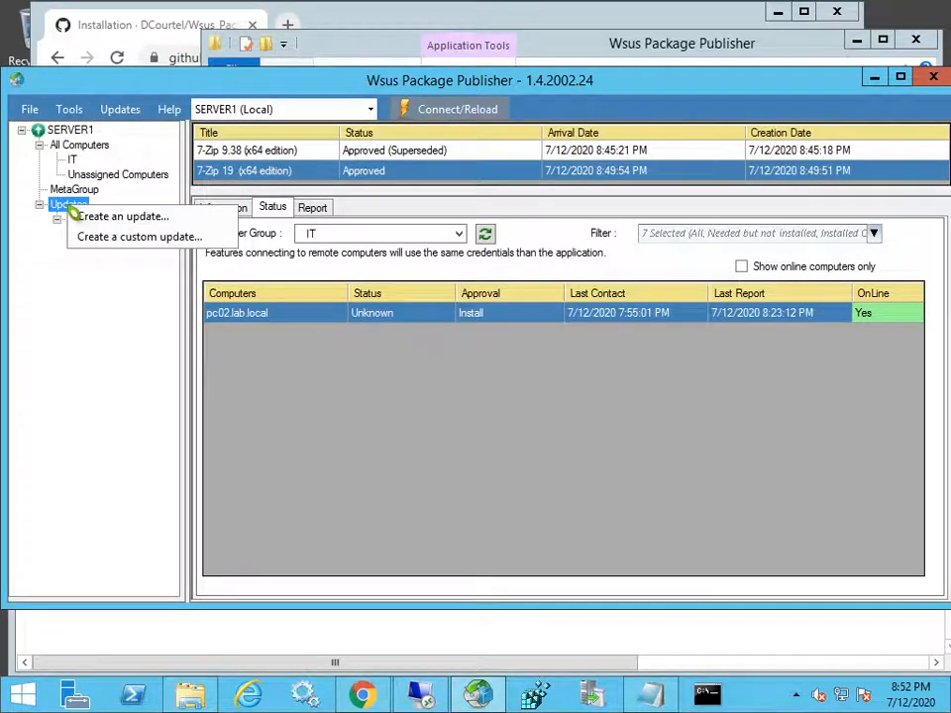
{"action": "left_click", "coordinate": [196, 240]}
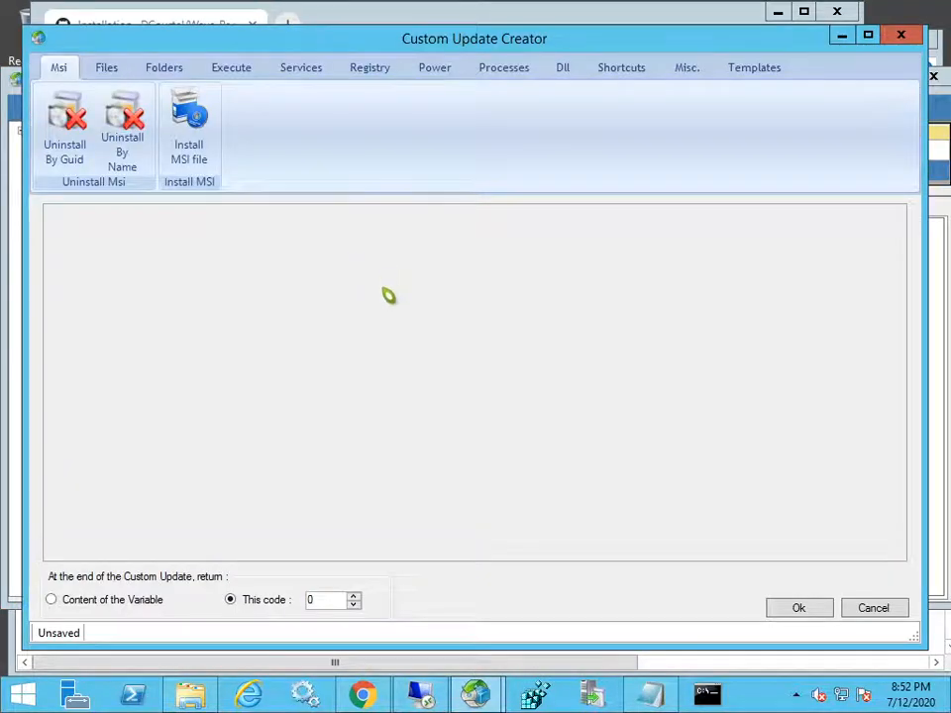
{"action": "left_click_drag", "start_coordinate": [493, 32], "coordinate": [506, 18]}
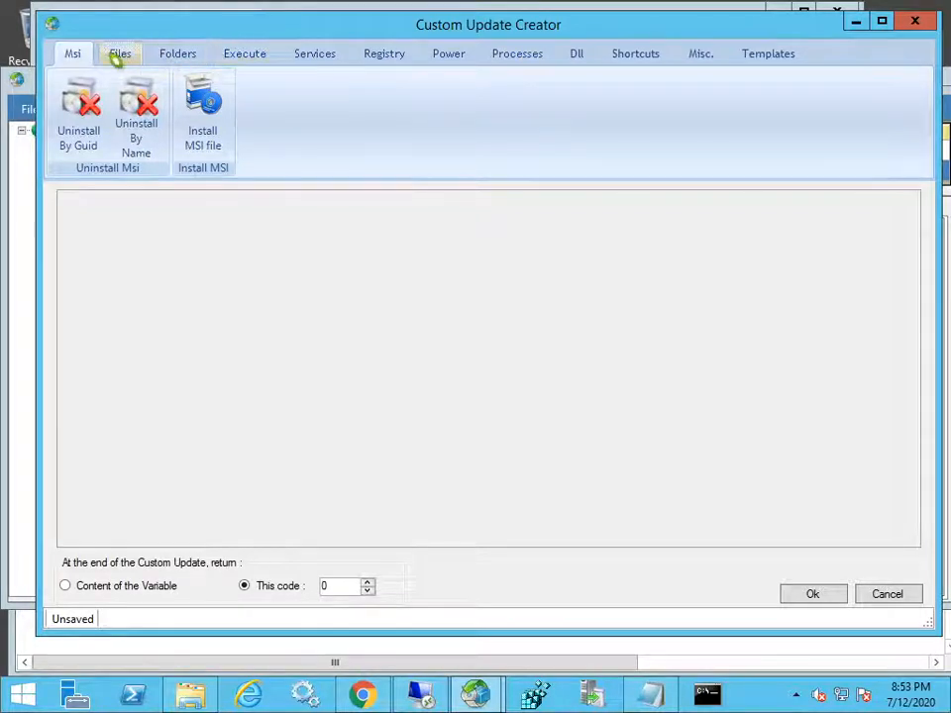
- Review the action categories available for a custom update, from MSI, file, service and registry actions to templates, and close the creator
{"action": "left_click", "coordinate": [89, 164]}
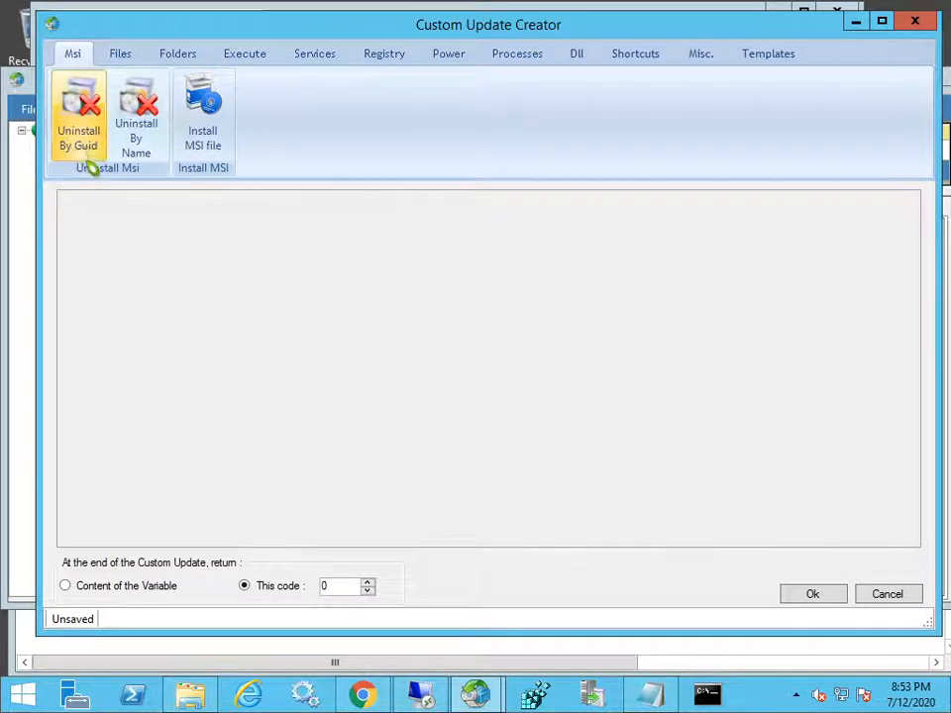
{"action": "left_click", "coordinate": [118, 56]}
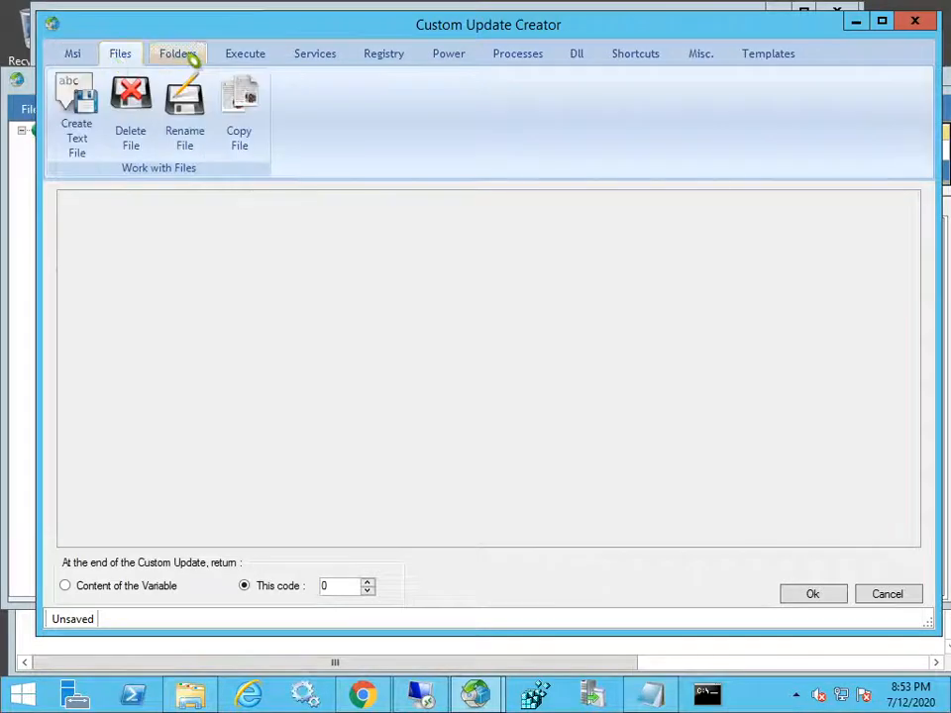
{"action": "left_click", "coordinate": [188, 60]}
{"action": "left_click", "coordinate": [248, 58]}
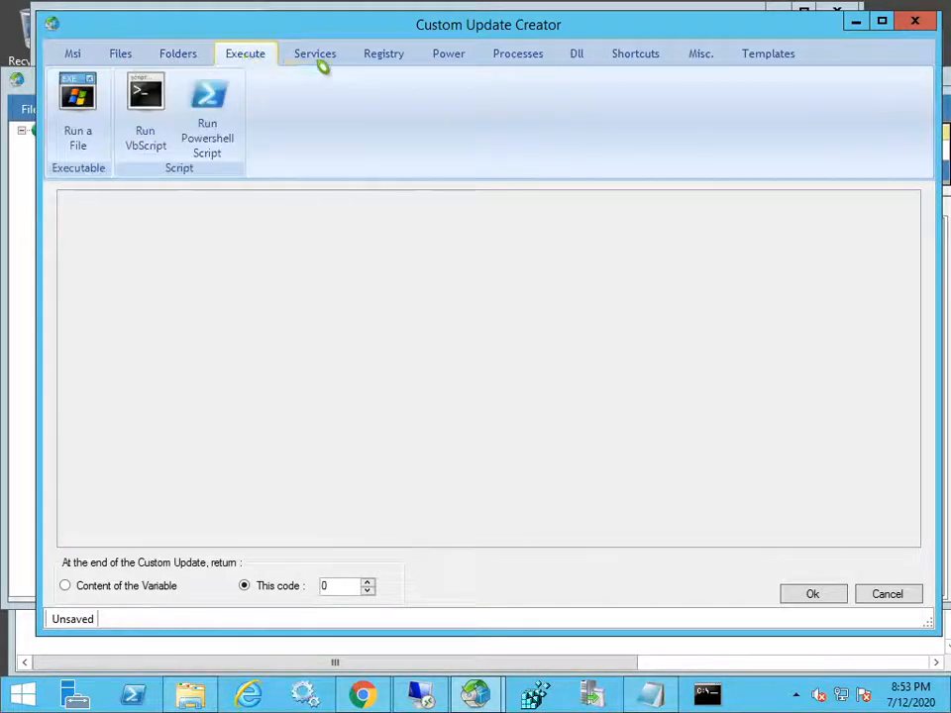
{"action": "left_click", "coordinate": [331, 61]}
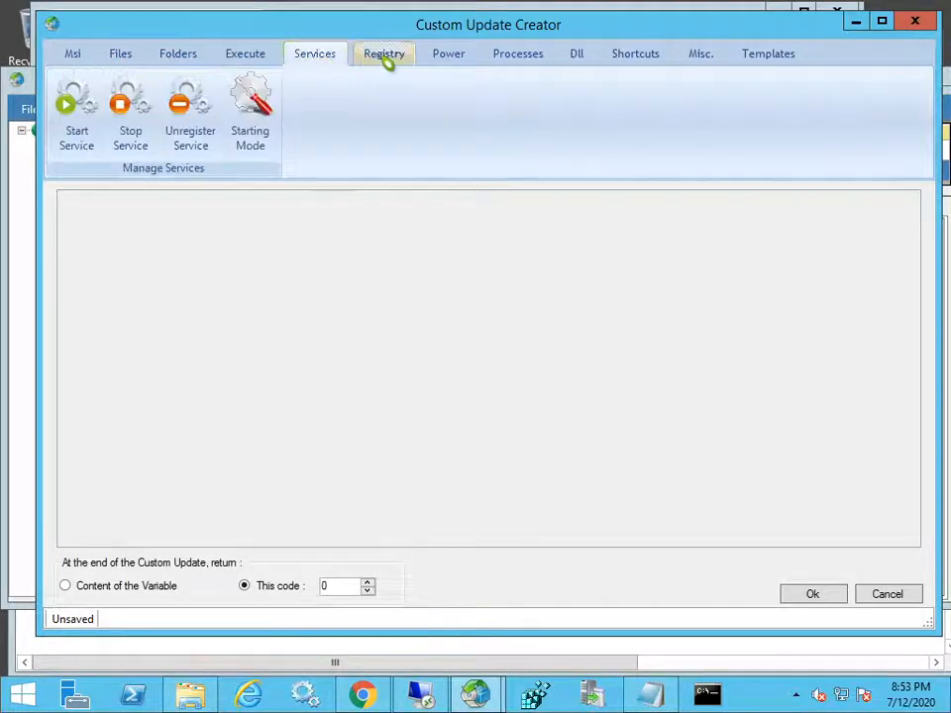
{"action": "left_click", "coordinate": [386, 60]}
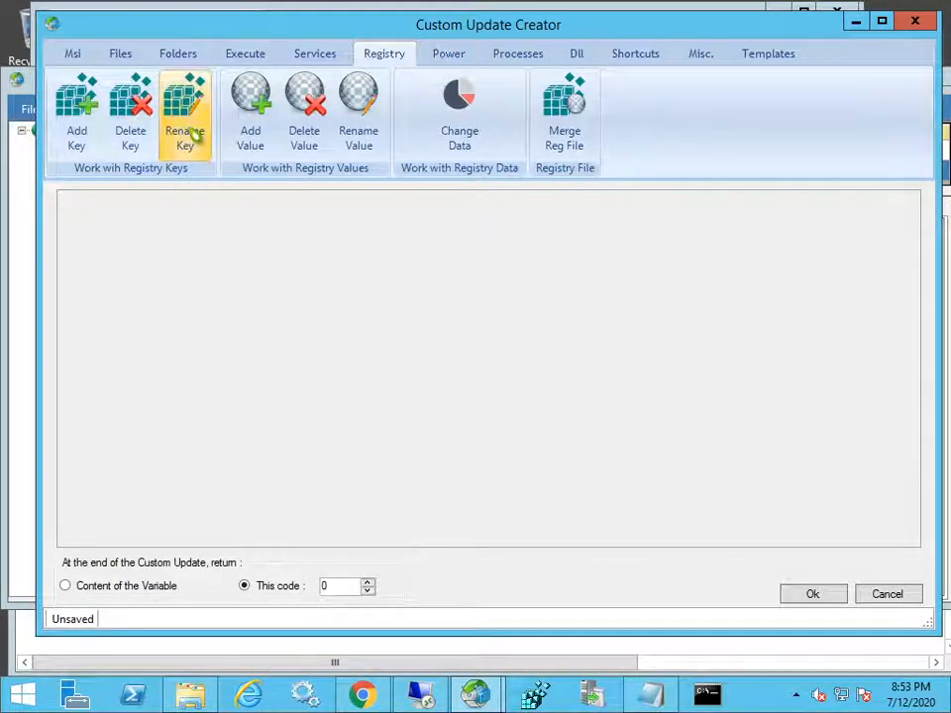
{"action": "left_click", "coordinate": [448, 55]}
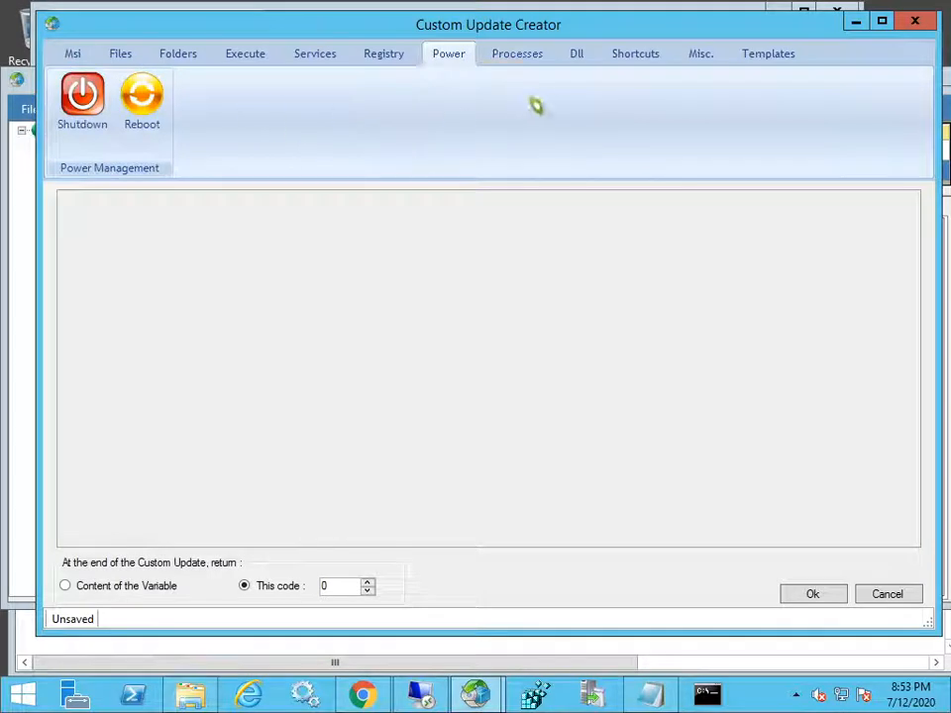
{"action": "left_click", "coordinate": [537, 58]}
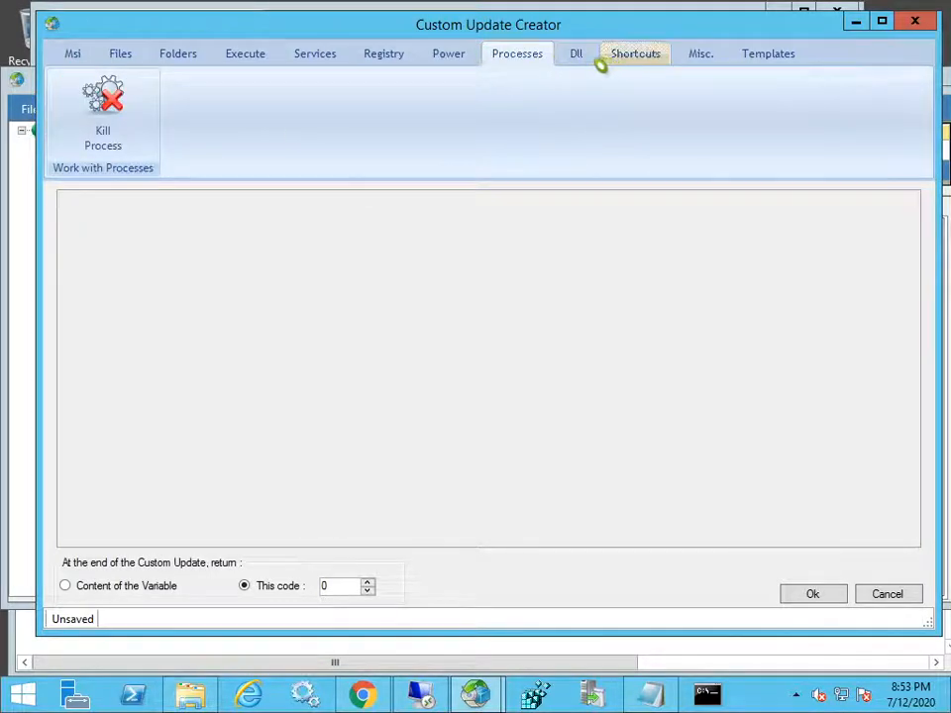
{"action": "scroll", "coordinate": [600, 66], "scroll_direction": "down", "scroll_amount": 1}
{"action": "left_click", "coordinate": [637, 57]}
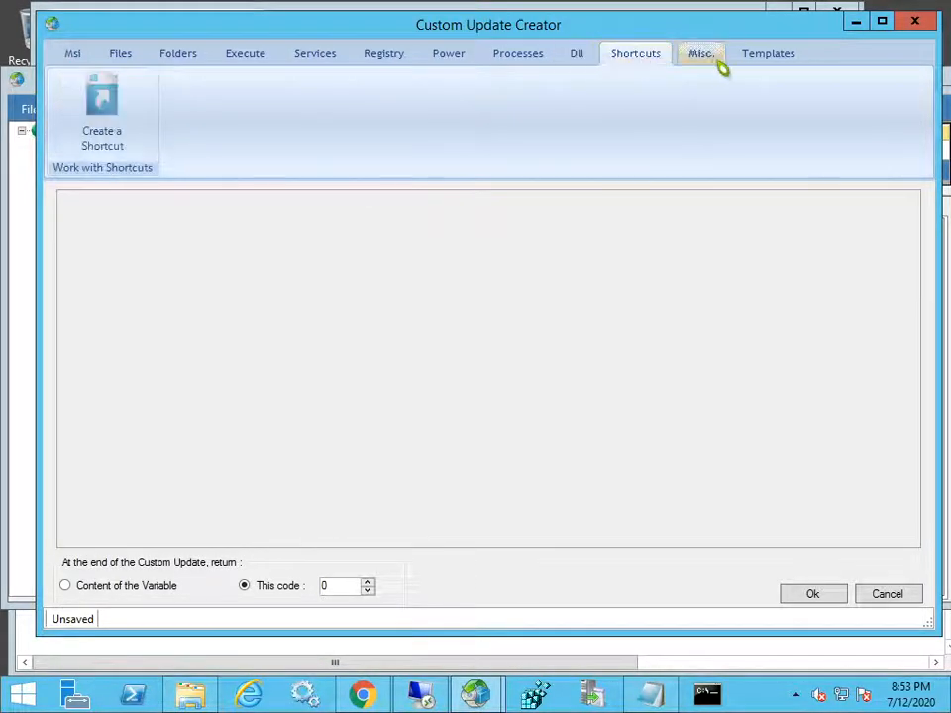
{"action": "left_click", "coordinate": [721, 62]}
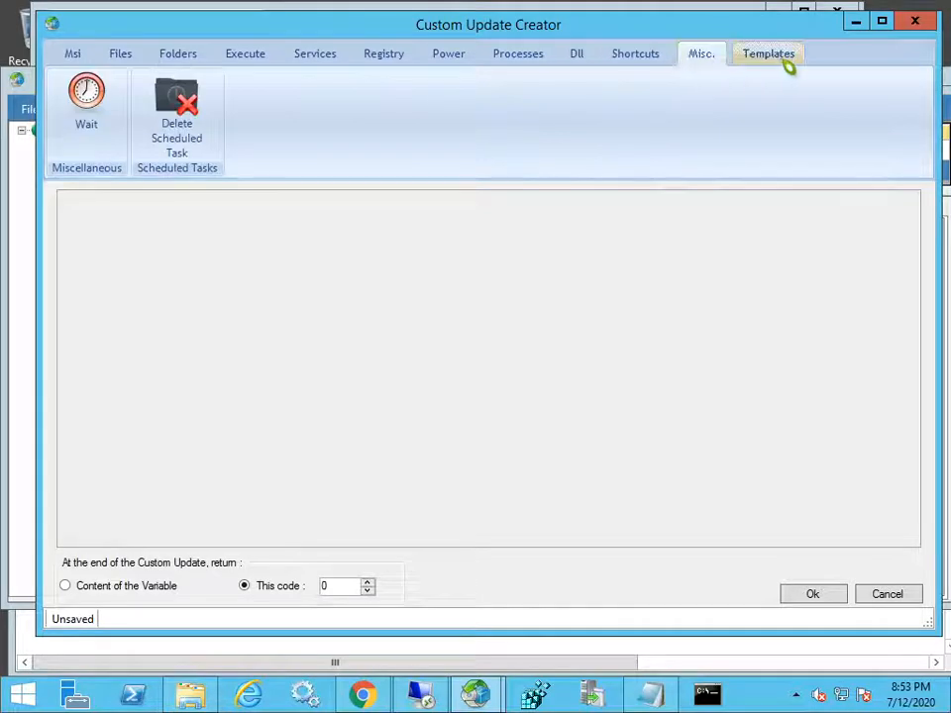
{"action": "left_click", "coordinate": [781, 57]}
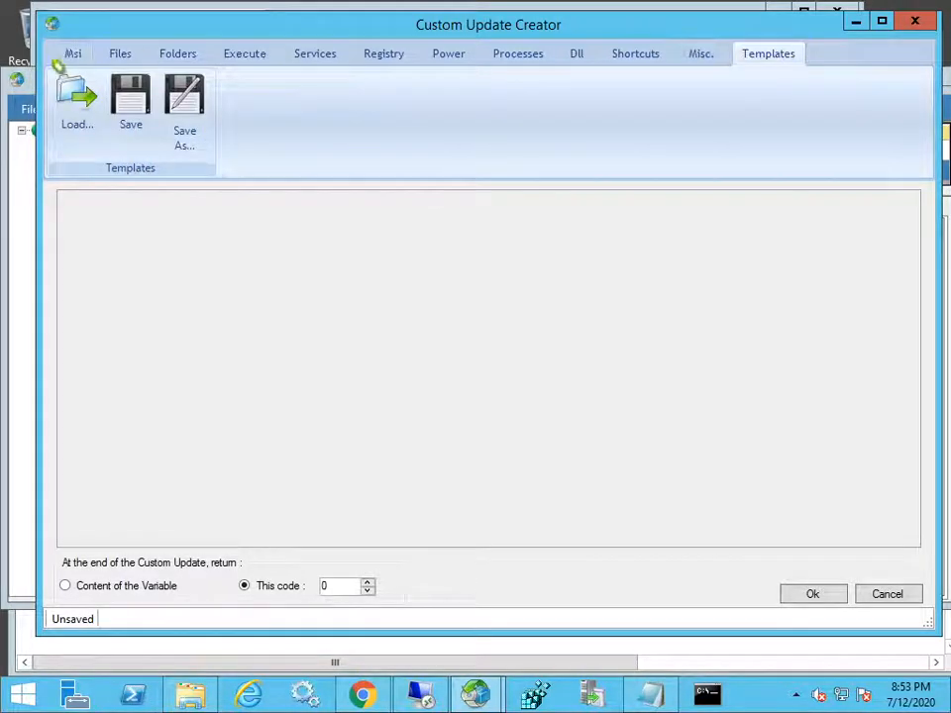
{"action": "left_click", "coordinate": [74, 54]}
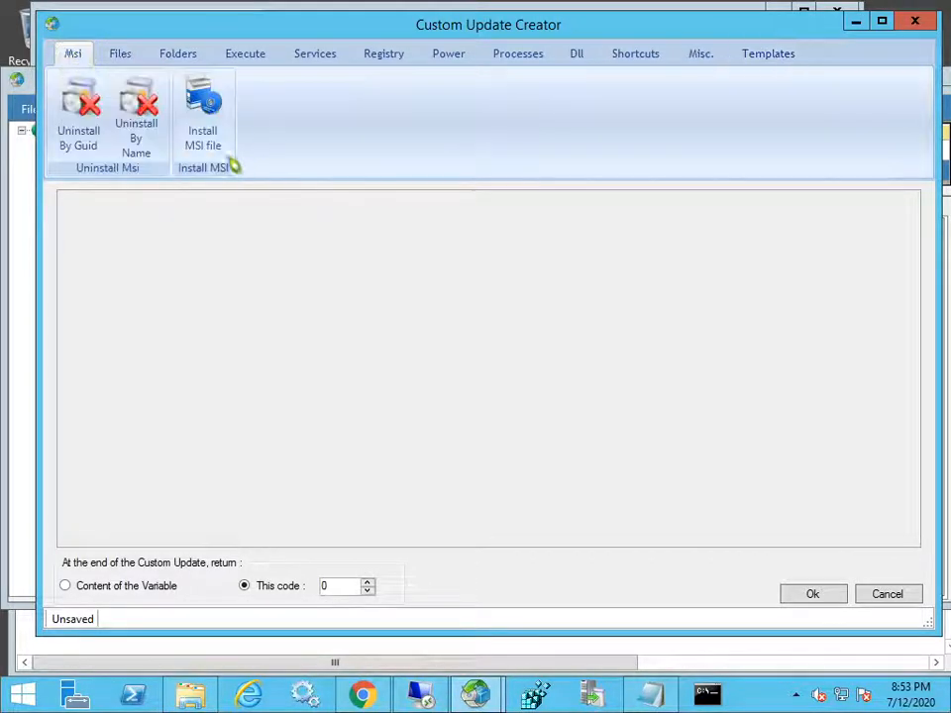
{"action": "left_click_drag", "start_coordinate": [339, 36], "coordinate": [361, 61]}
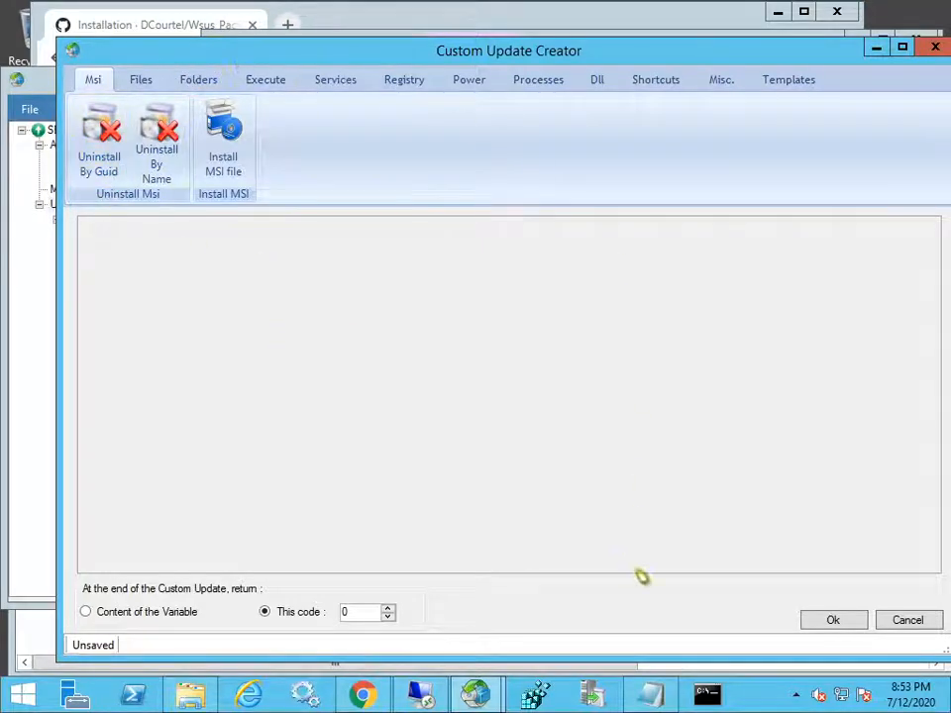
{"action": "left_click", "coordinate": [833, 616]}
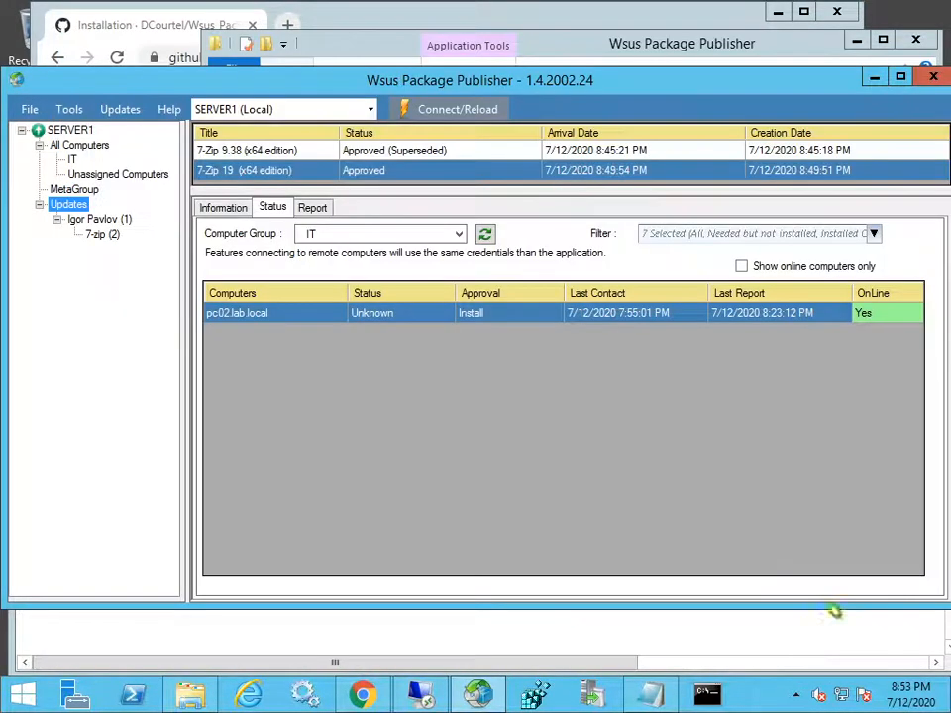
- Launch Remote MSI Manager for pc02.lab.local and open the product details of Java 8 Update 251
{"action": "right_click", "coordinate": [265, 315]}
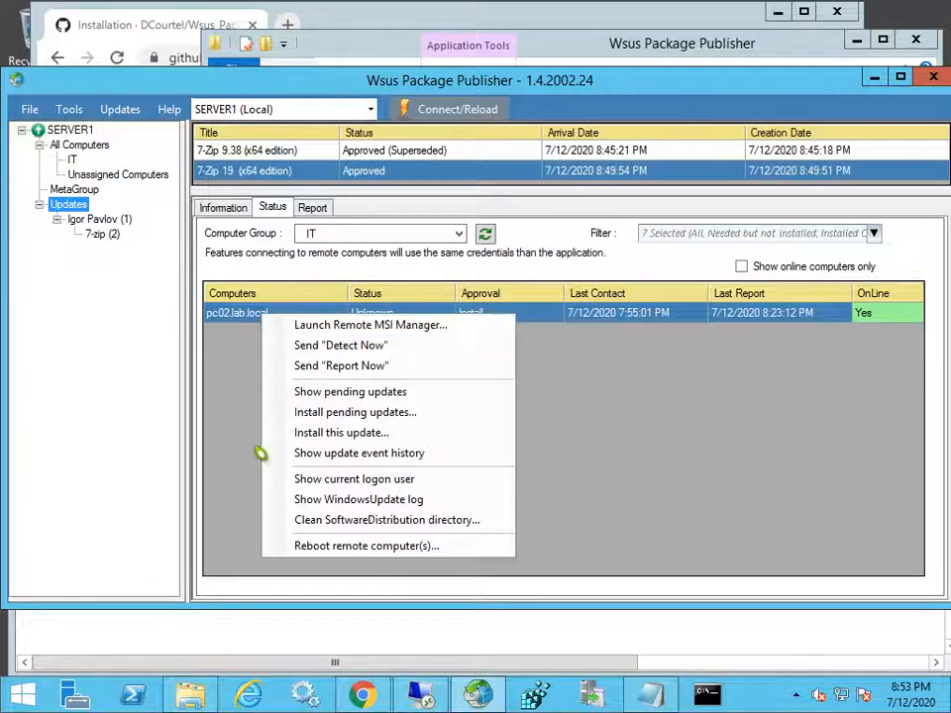
{"action": "left_click", "coordinate": [323, 329]}
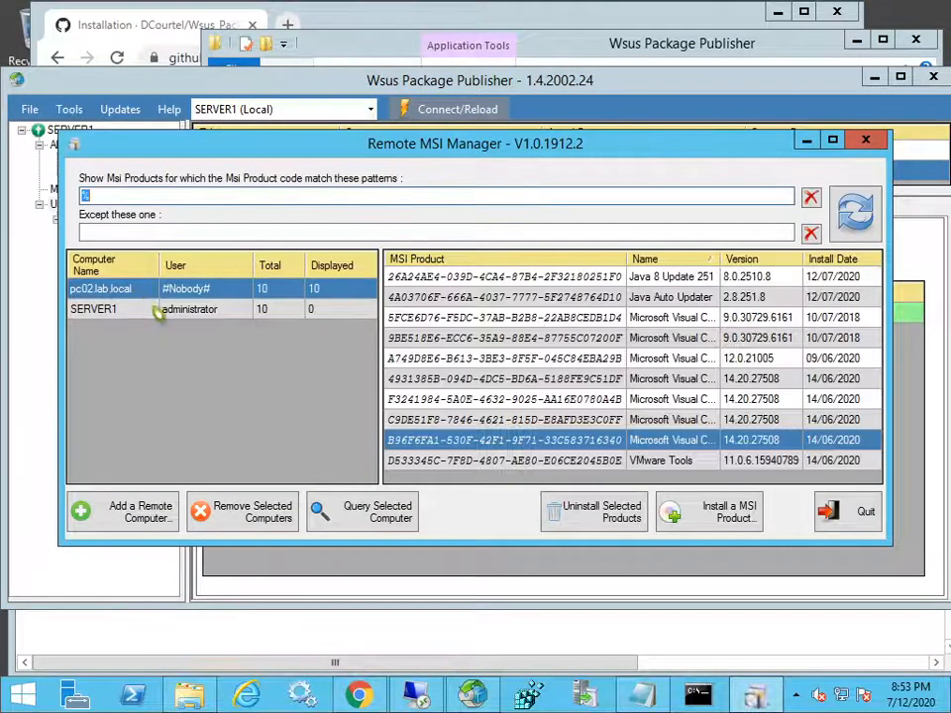
{"action": "left_click", "coordinate": [574, 279]}
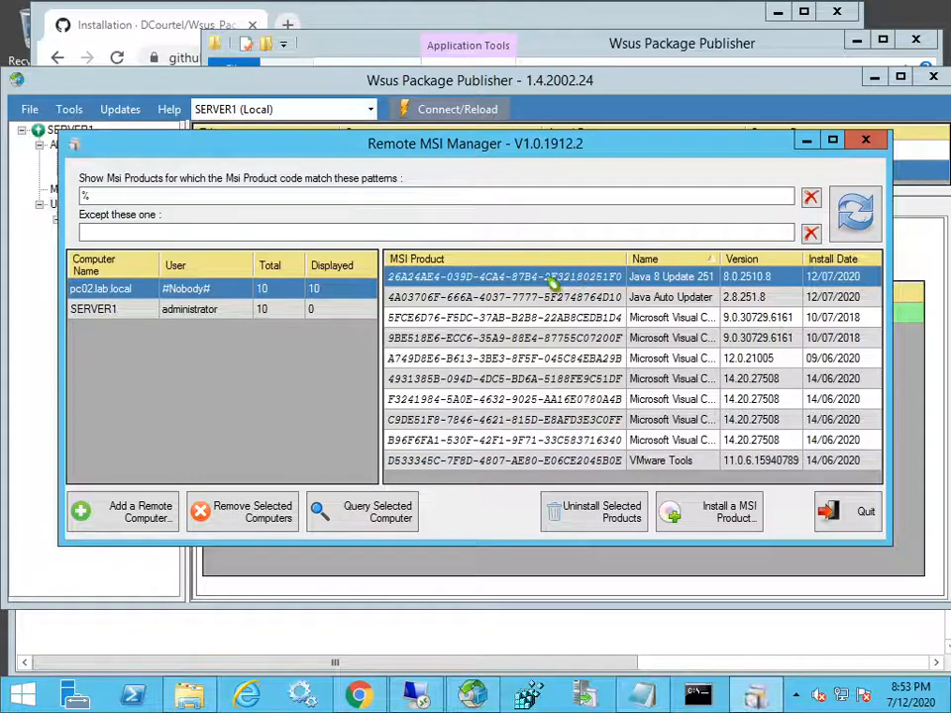
{"action": "double_click", "coordinate": [551, 282]}
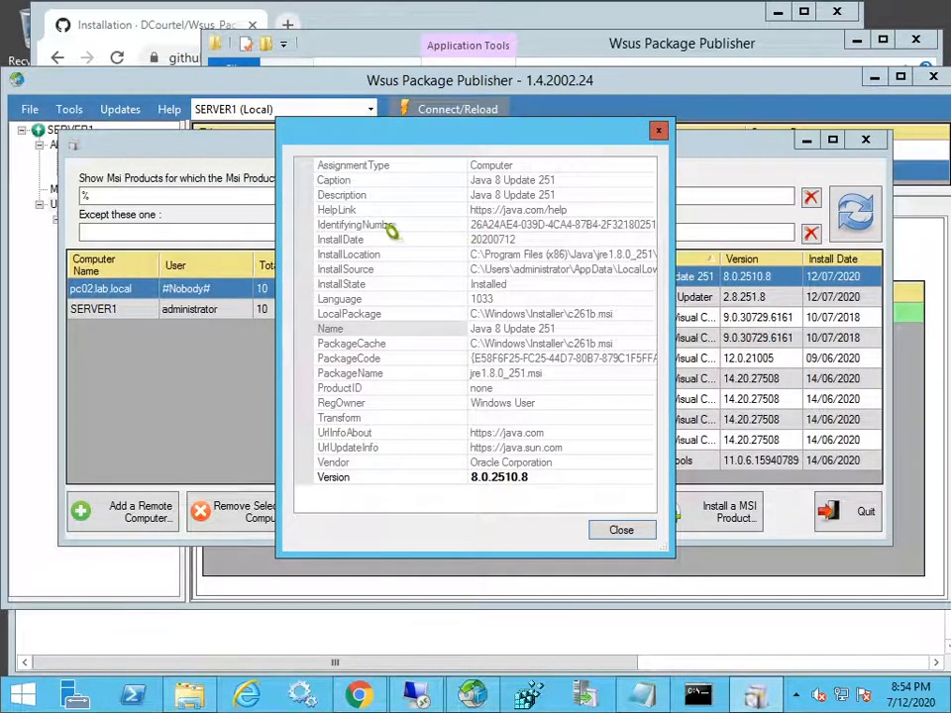
- Copy the IdentifyingNumber of Java 8 Update 251 and close both the product details and Remote MSI Manager
{"action": "left_click", "coordinate": [519, 225]}
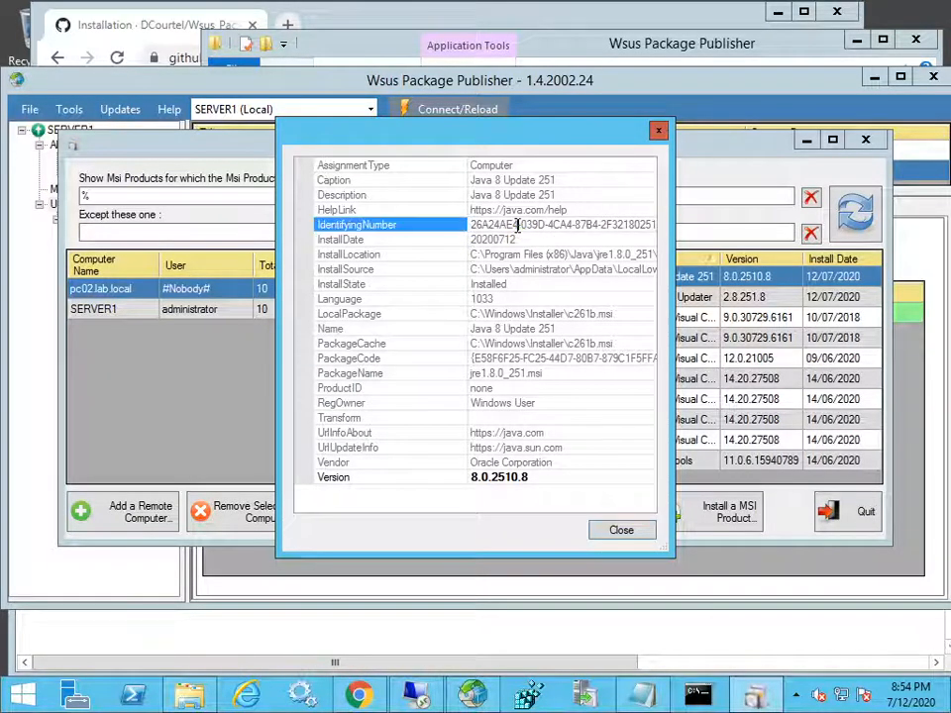
{"action": "left_click", "coordinate": [525, 226]}
{"action": "right_click", "coordinate": [541, 227]}
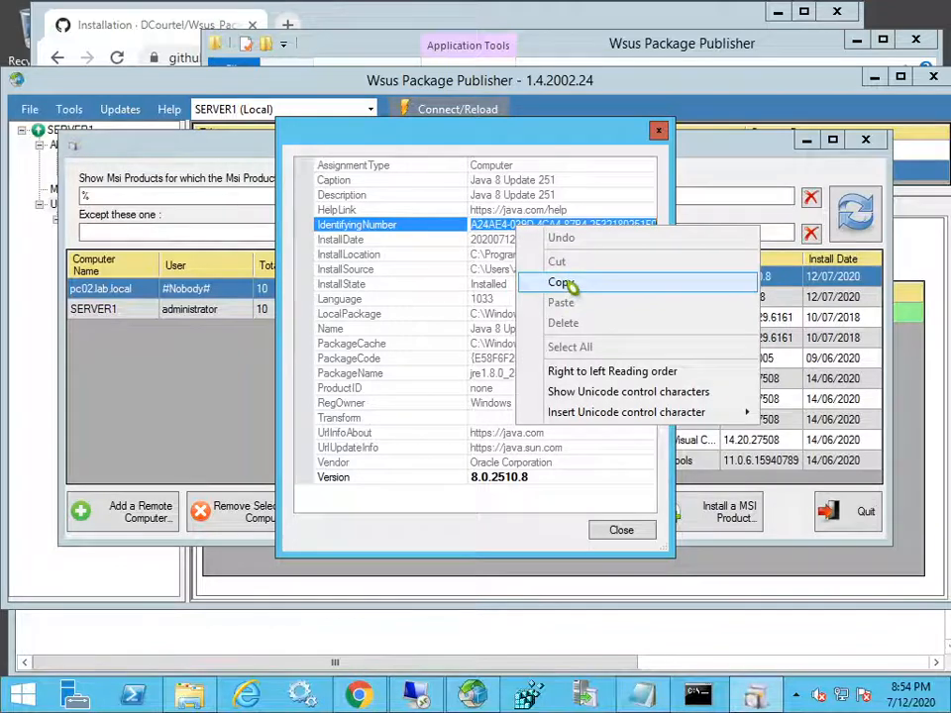
{"action": "left_click", "coordinate": [566, 285]}
{"action": "left_click", "coordinate": [621, 530]}
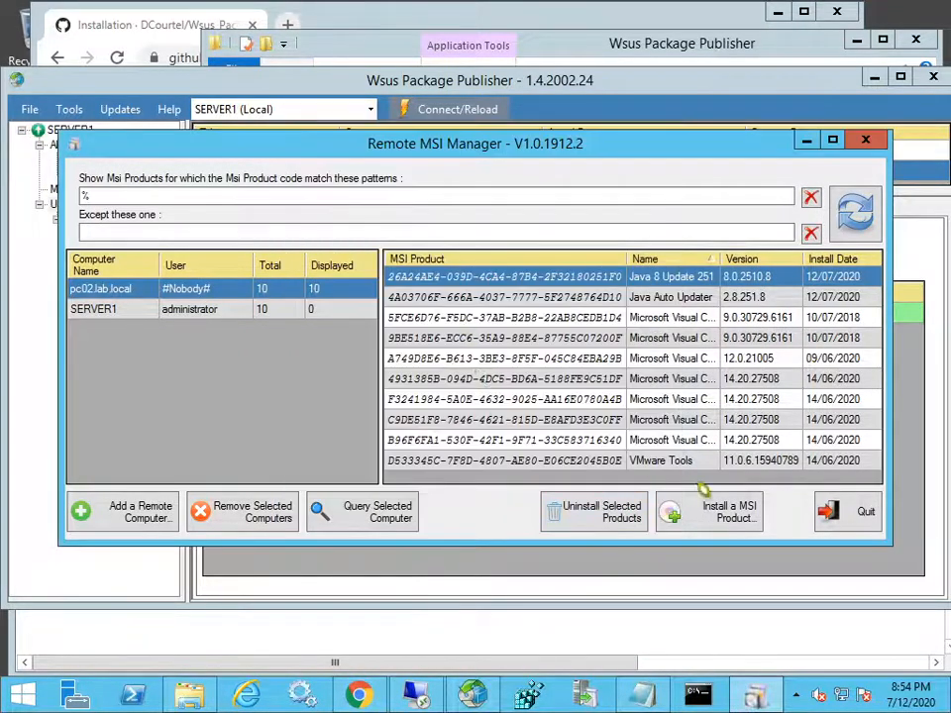
{"action": "left_click", "coordinate": [865, 141]}
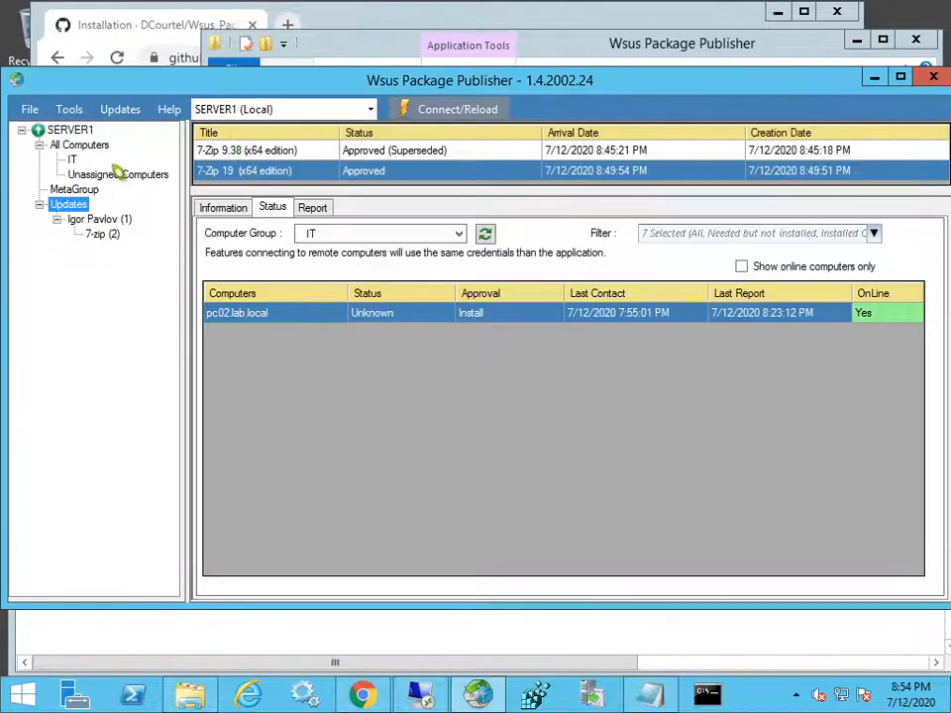
- Create a custom update with an Uninstall By Guid action for MSI product code 26A24AE4-039D-4CA4-87B4-2F32180251F0
{"action": "right_click", "coordinate": [73, 205]}
{"action": "left_click", "coordinate": [226, 237]}
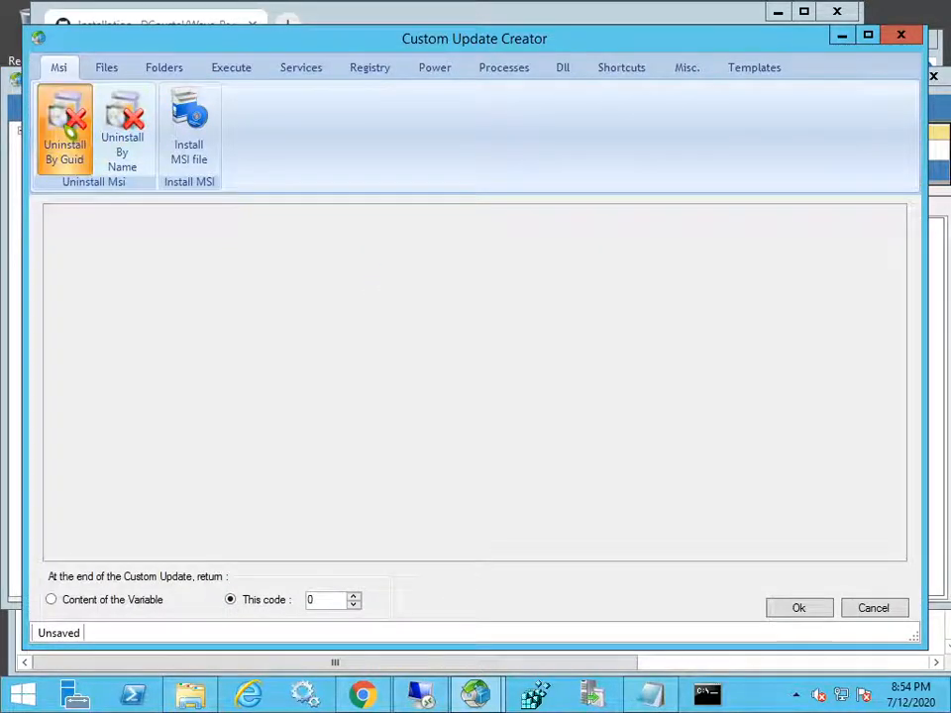
{"action": "left_click", "coordinate": [65, 128]}
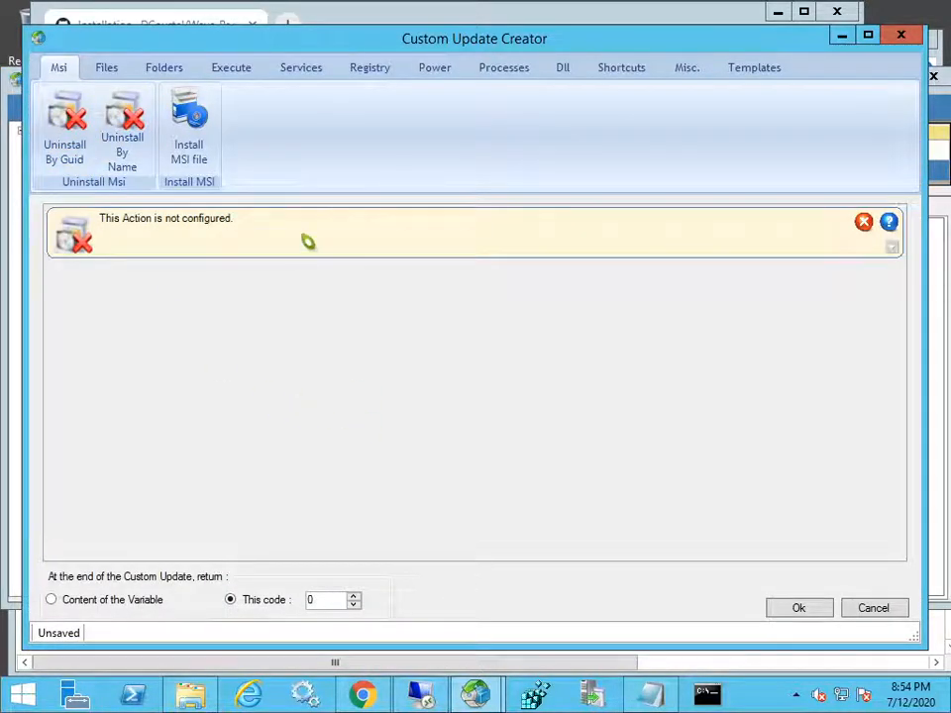
{"action": "right_click", "coordinate": [255, 326]}
{"action": "left_click", "coordinate": [299, 398]}
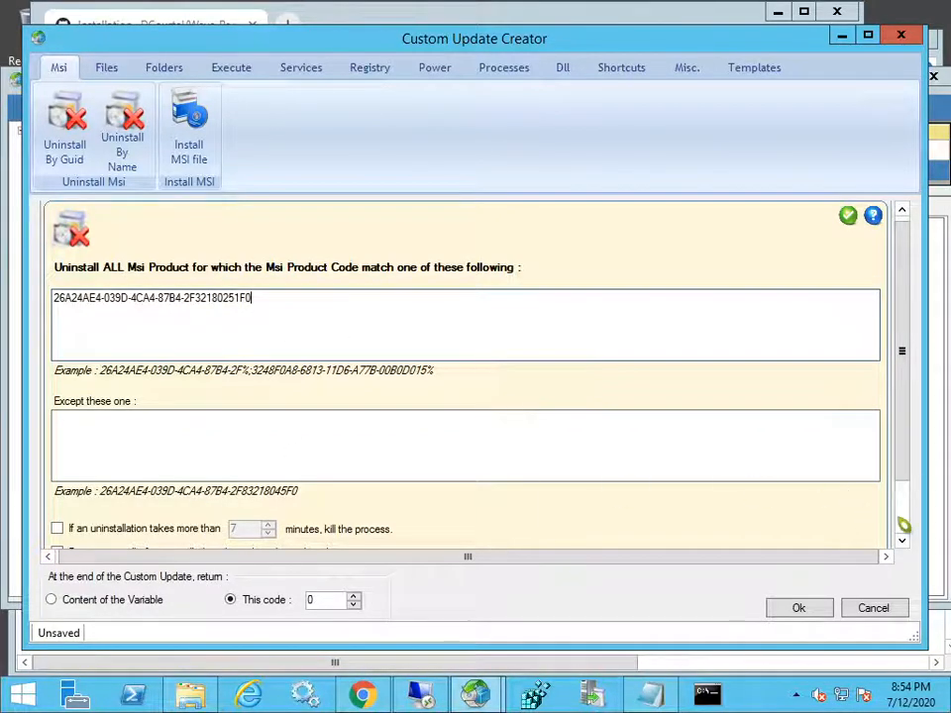
- Have the action kill the process when an uninstallation runs too long, shorten the minute limit and confirm the custom update
{"action": "scroll", "coordinate": [333, 448], "scroll_direction": "down", "scroll_amount": 2}
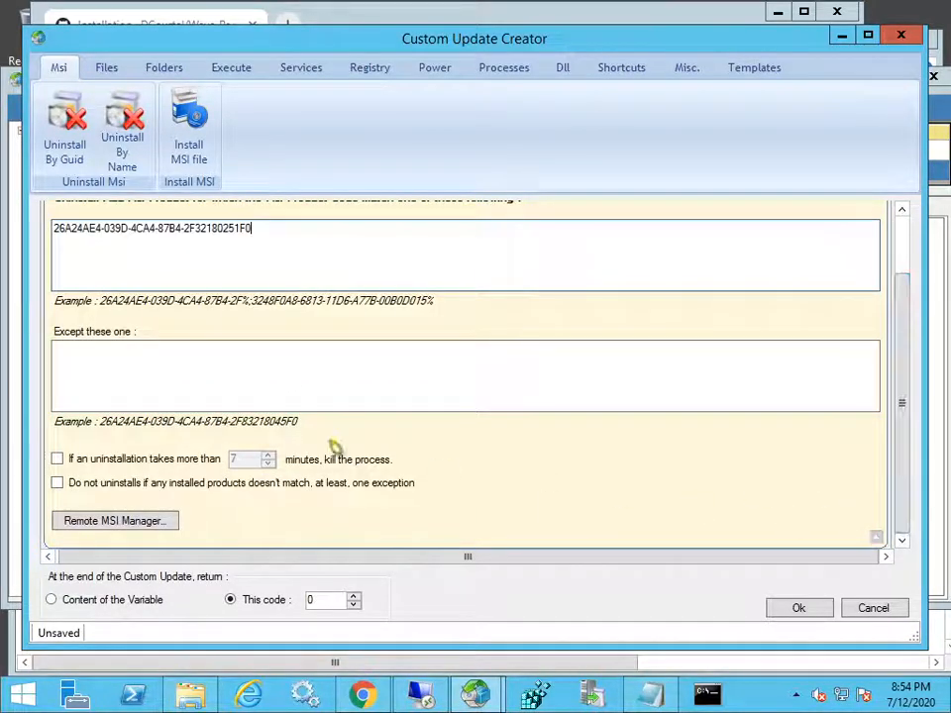
{"action": "left_click", "coordinate": [58, 460]}
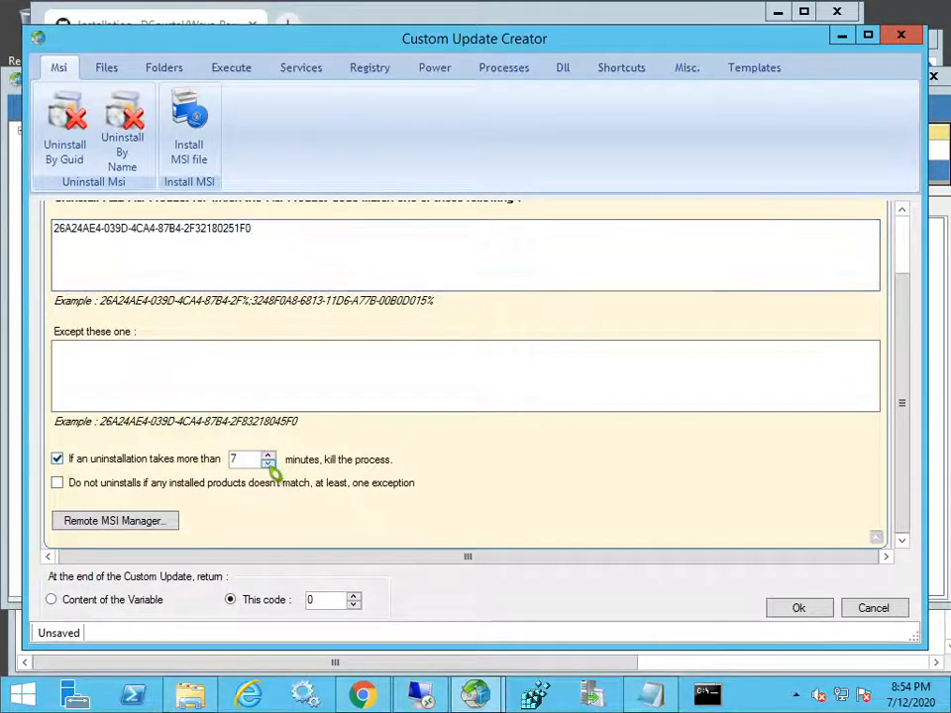
{"action": "left_click", "coordinate": [267, 465]}
{"action": "double_click", "coordinate": [268, 465]}
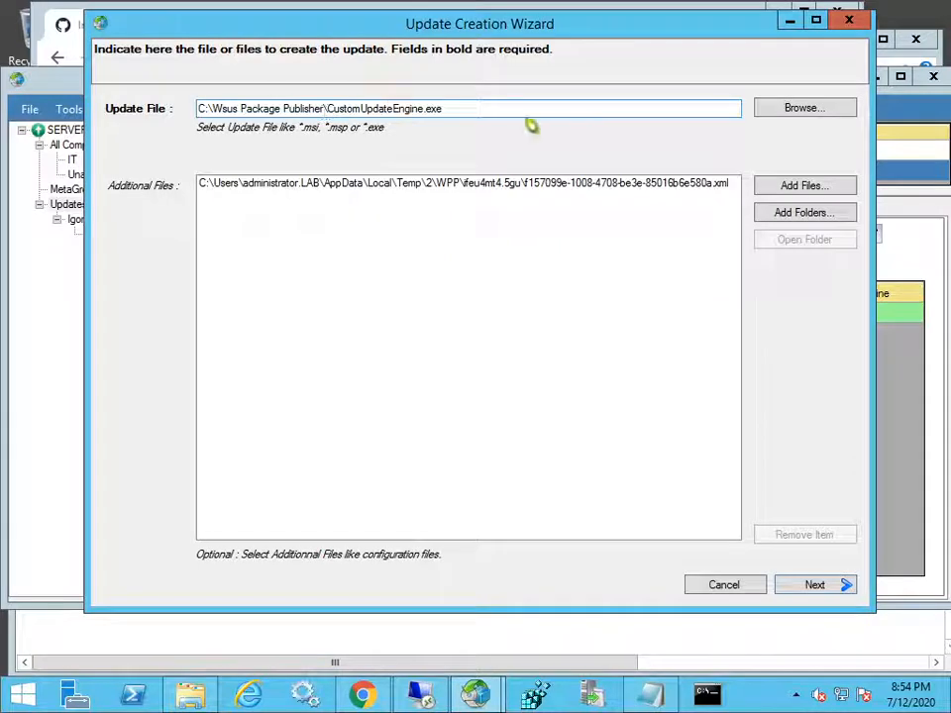
- Accept the generated update files, enter vendor CompamyName, title Uninstall Java and a product name for Java, and continue to the installed rules
{"action": "left_click", "coordinate": [622, 188]}
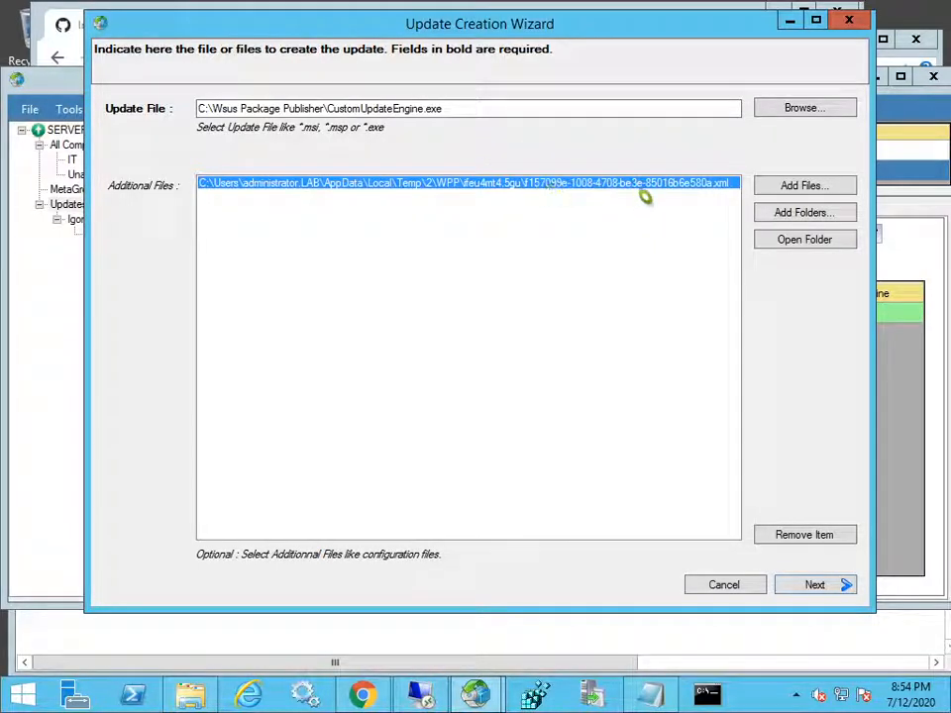
{"action": "left_click", "coordinate": [828, 589]}
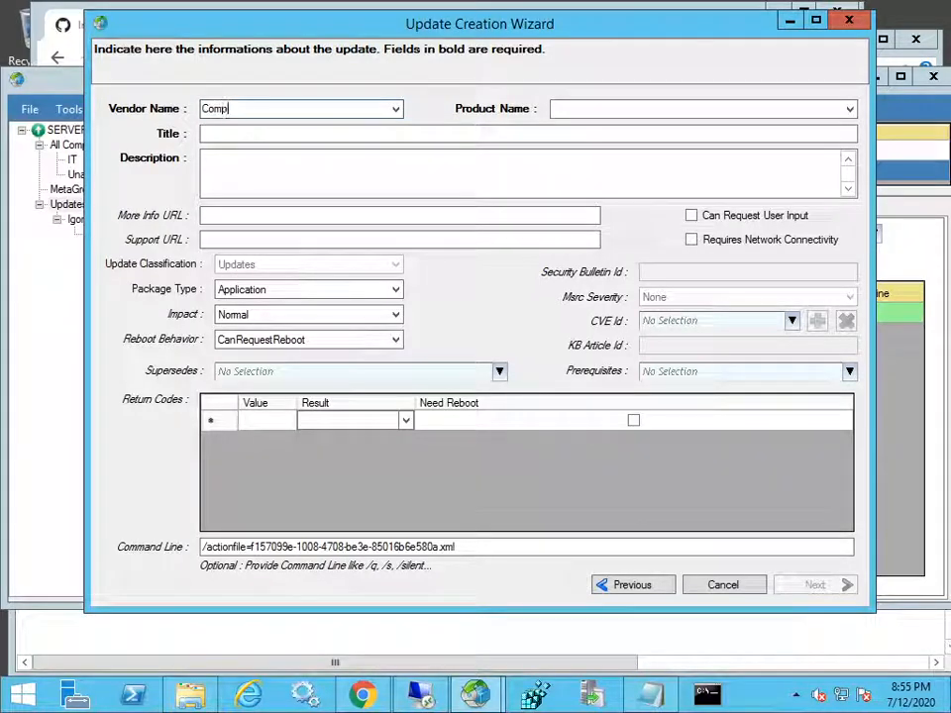
{"action": "type", "text": "yName"}
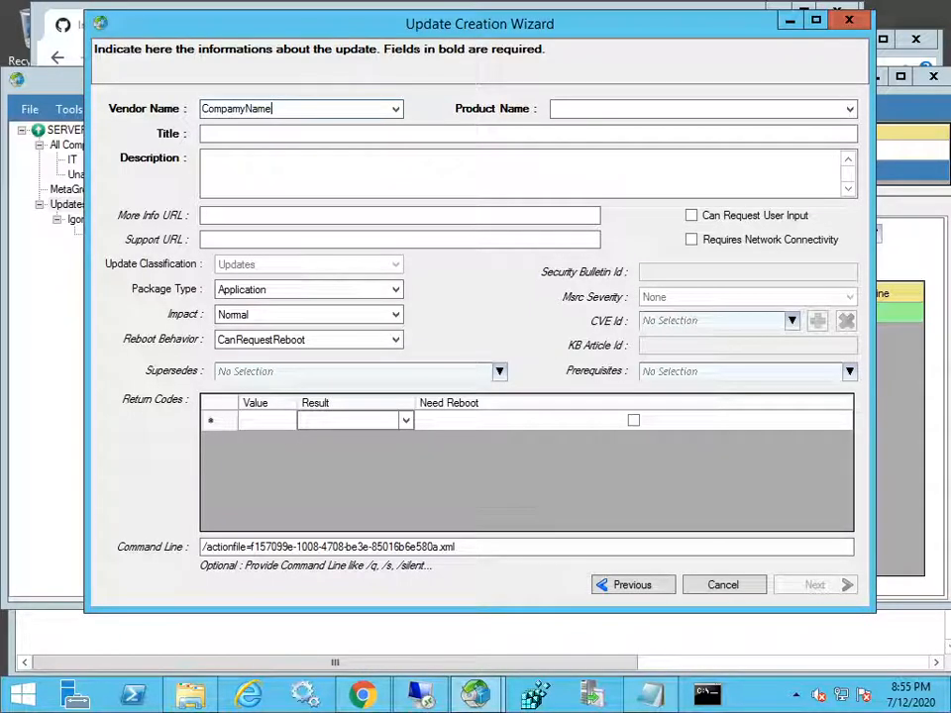
{"action": "left_click", "coordinate": [226, 134]}
{"action": "type", "text": "Unin"}
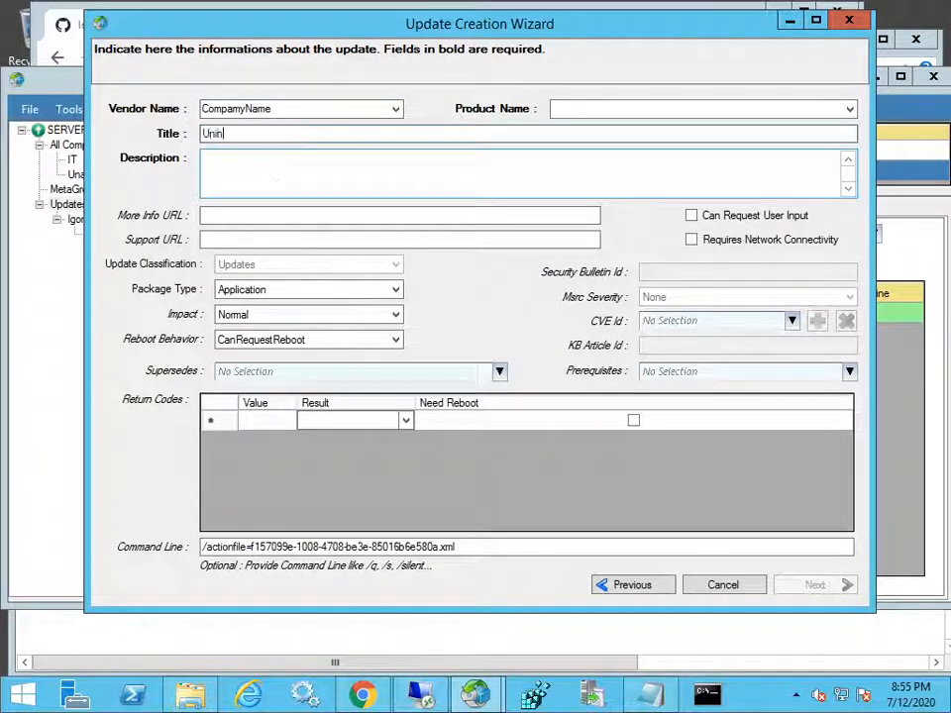
{"action": "type", "text": "stall Java"}
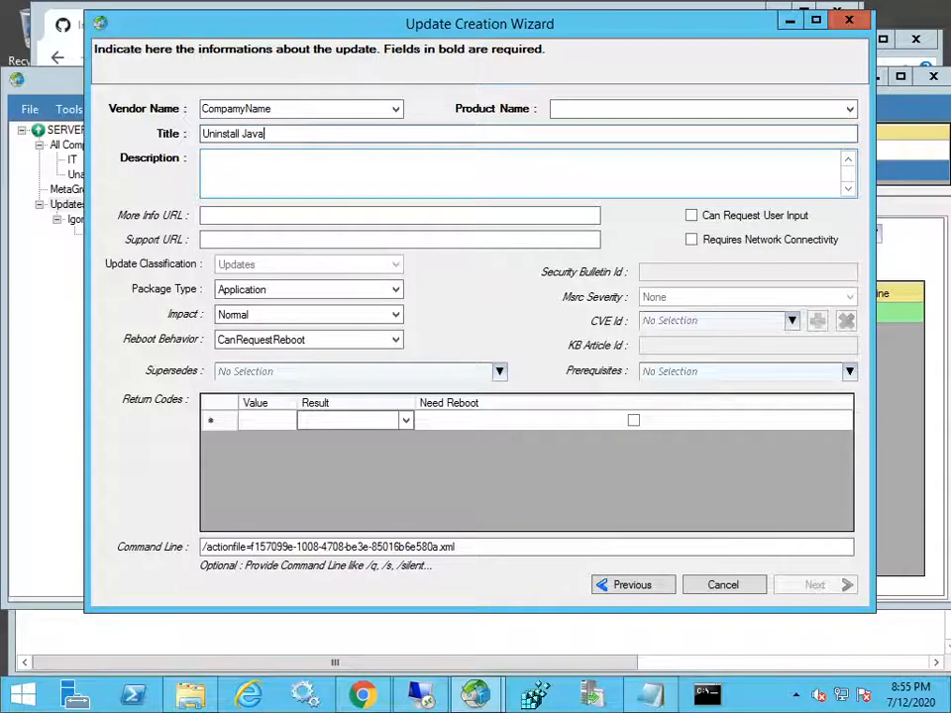
{"action": "left_click", "coordinate": [633, 110]}
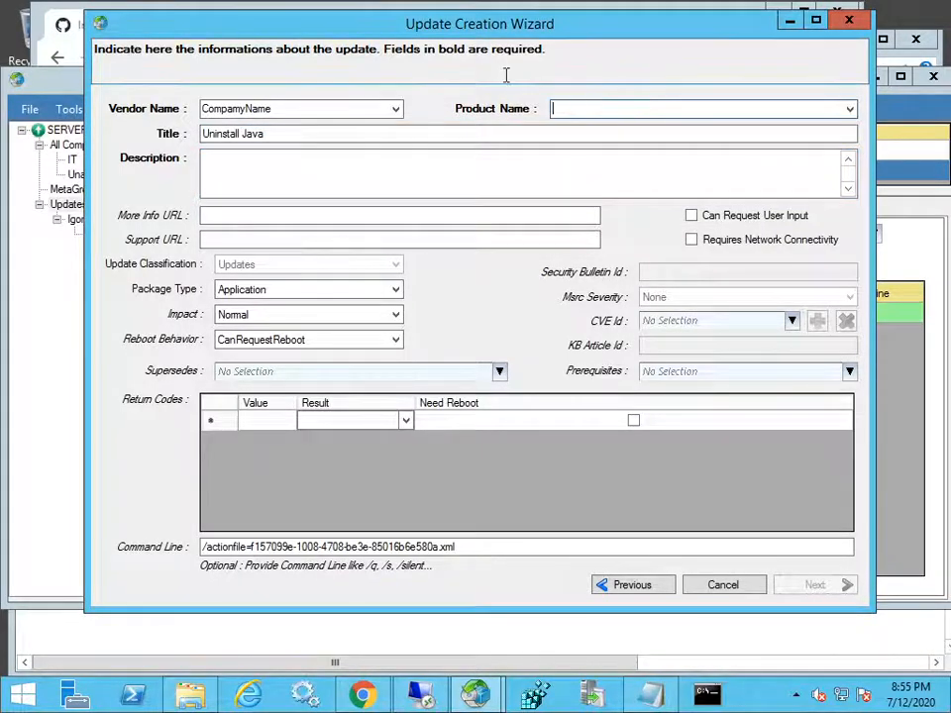
{"action": "type", "text": "Jaa"}
{"action": "key", "text": "BackSpace"}
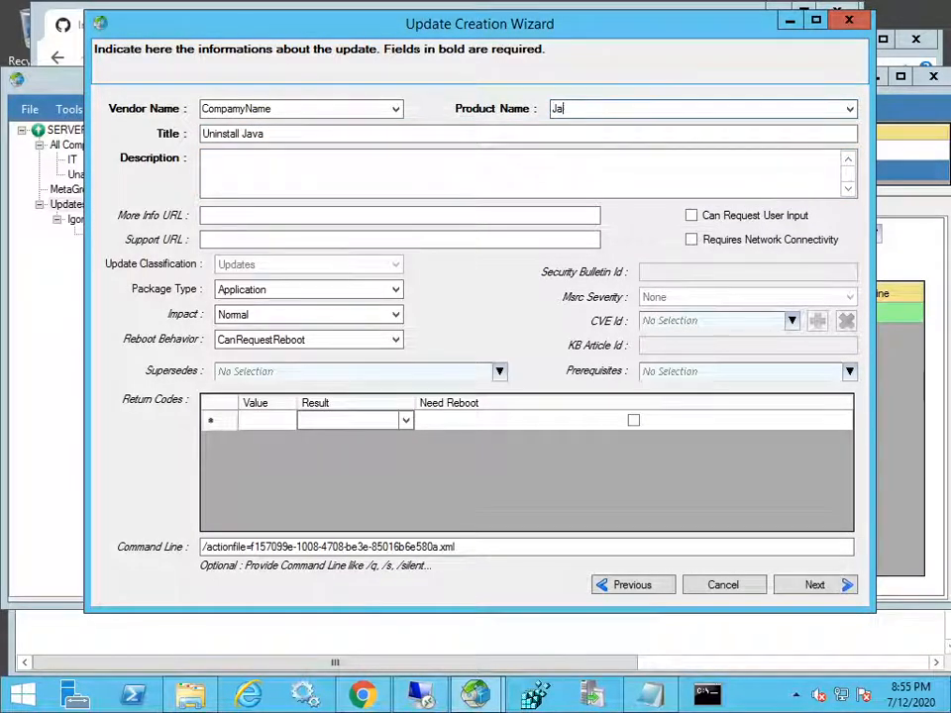
{"action": "left_click", "coordinate": [834, 588]}
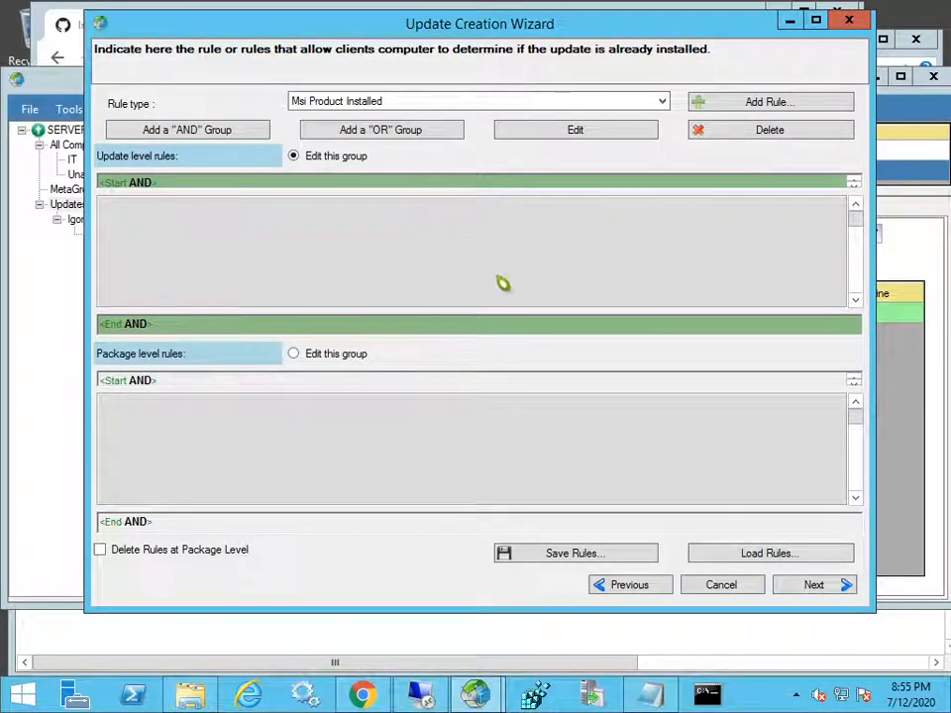
- Leave the installed rules empty and add an Msi Product Installed rule for product code 26a24ae4-039d-4ca4-87b4-2f32180251f0 to the update-level installable rules
{"action": "left_click", "coordinate": [814, 586]}
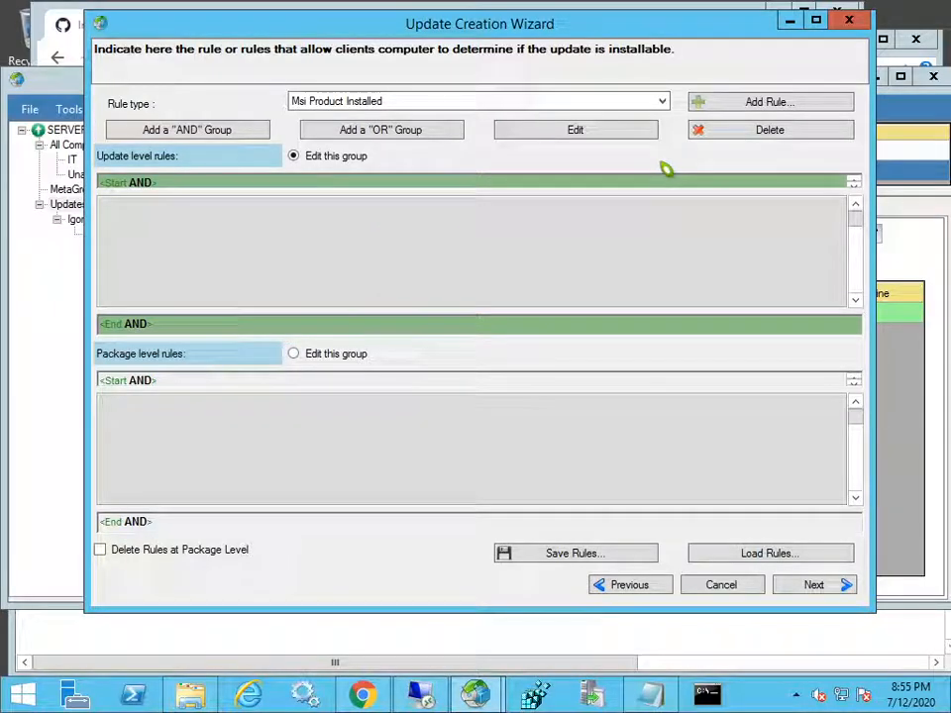
{"action": "left_click", "coordinate": [767, 103]}
{"action": "key", "text": "ctrl+v"}
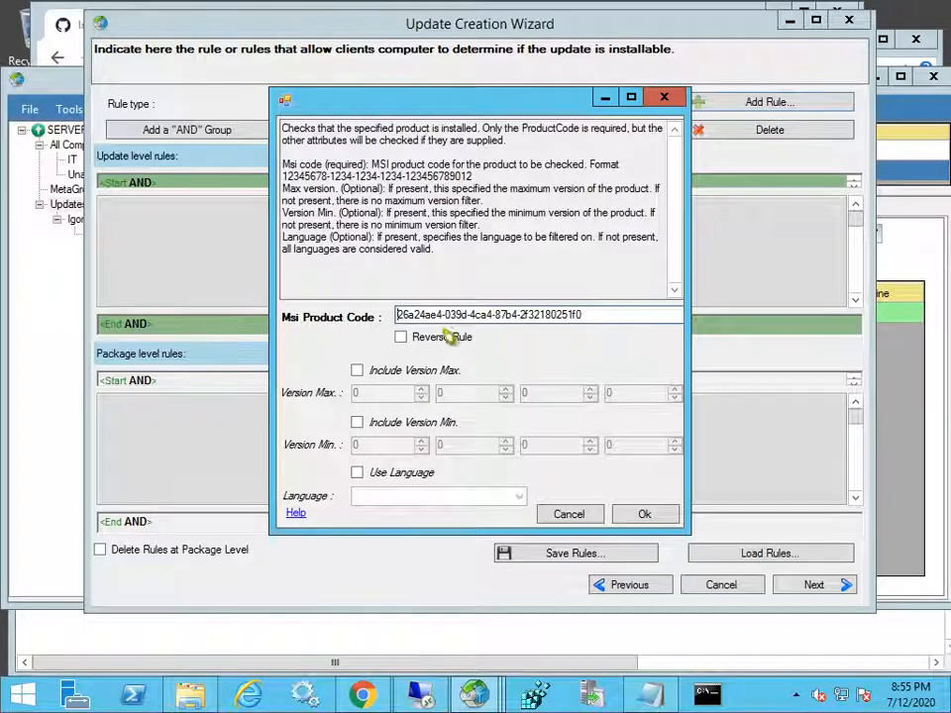
{"action": "left_click_drag", "start_coordinate": [429, 97], "coordinate": [395, 162]}
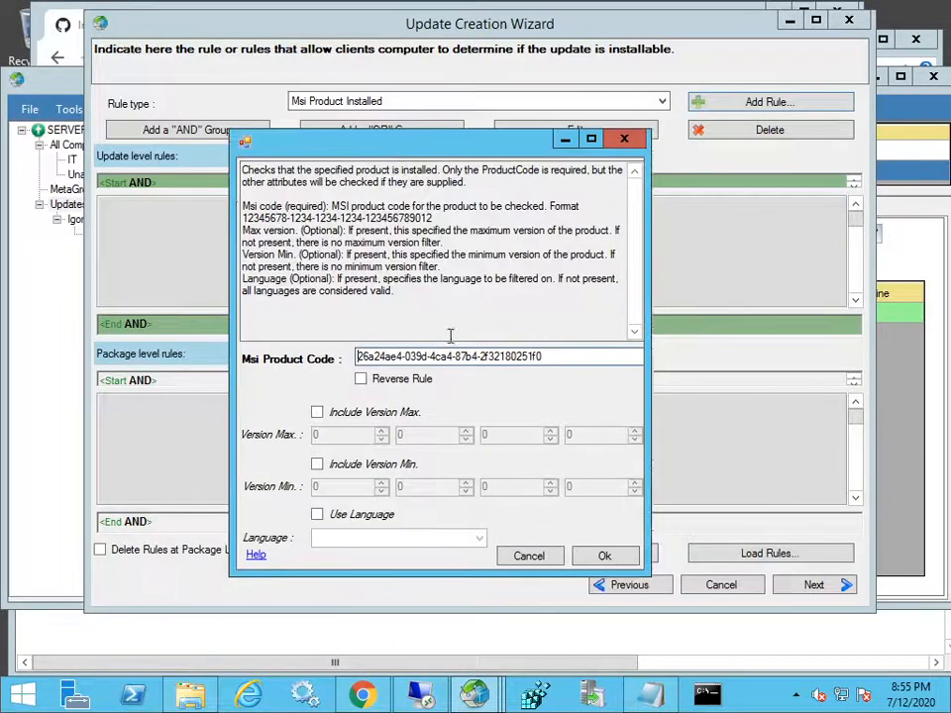
{"action": "left_click", "coordinate": [605, 557]}
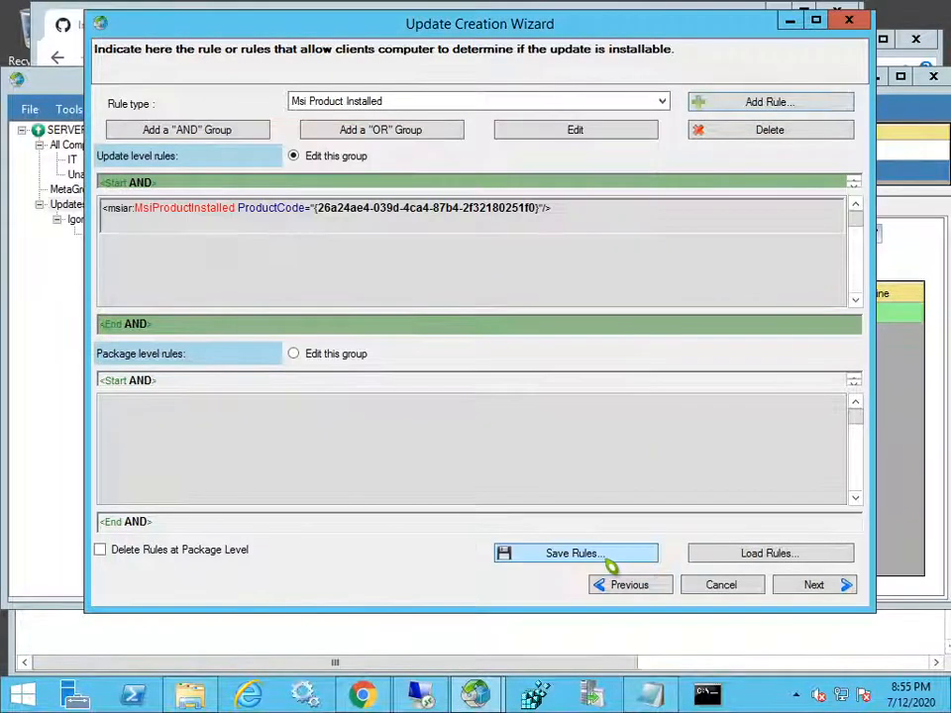
- Accept the installable rules, publish the Uninstall Java update without editing its metadata and close the Update Creation Wizard
{"action": "left_click", "coordinate": [844, 589]}
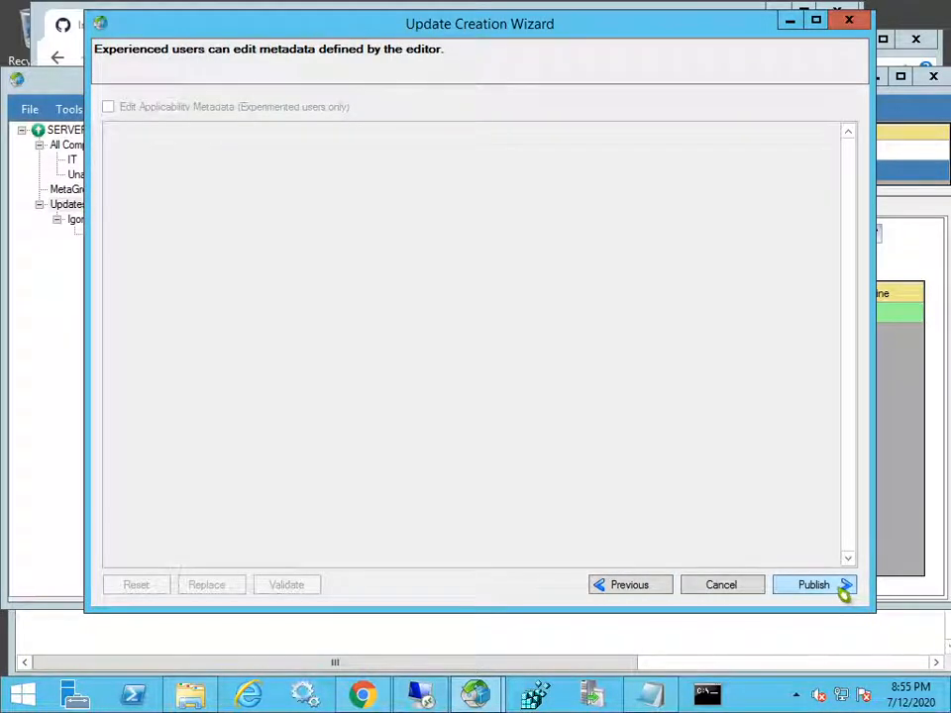
{"action": "left_click", "coordinate": [842, 589]}
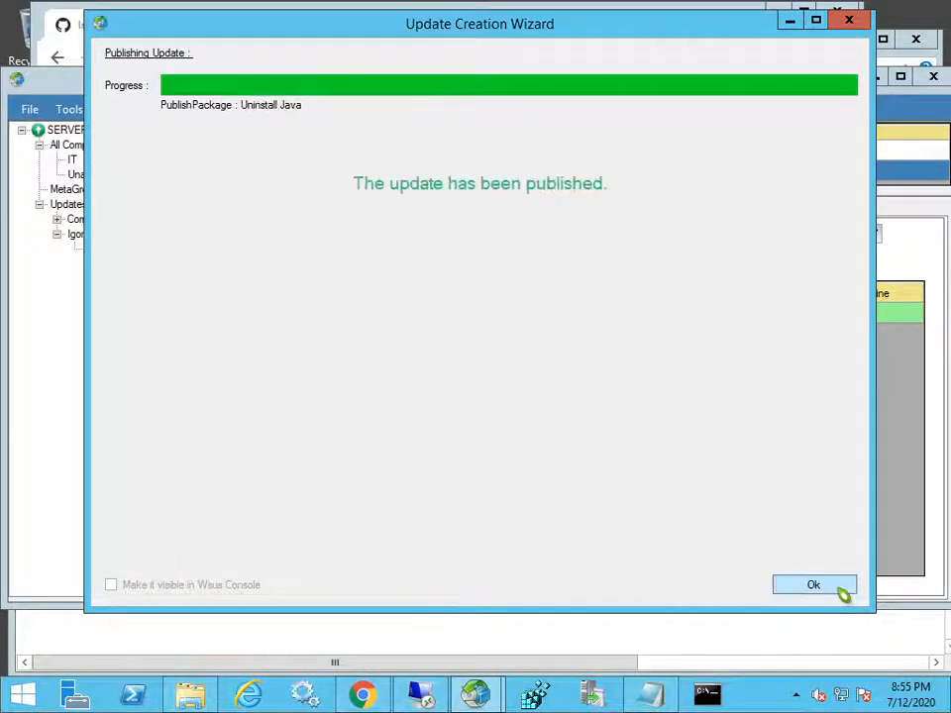
{"action": "left_click", "coordinate": [838, 588]}
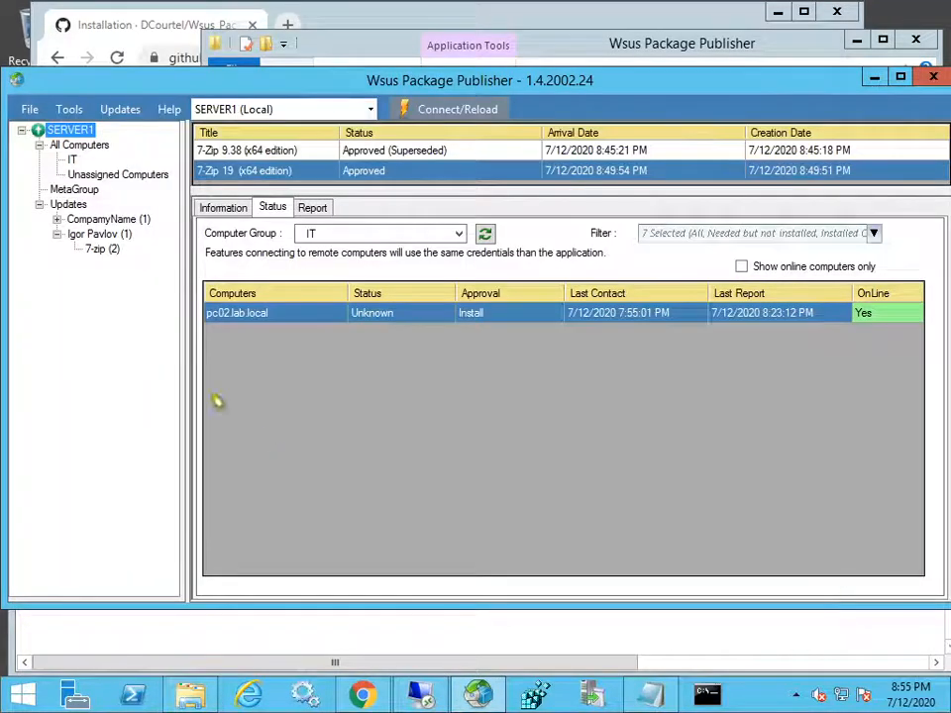
- Approve the Uninstall Java update under CompamyName for installation on the IT computer group
{"action": "left_click", "coordinate": [56, 219]}
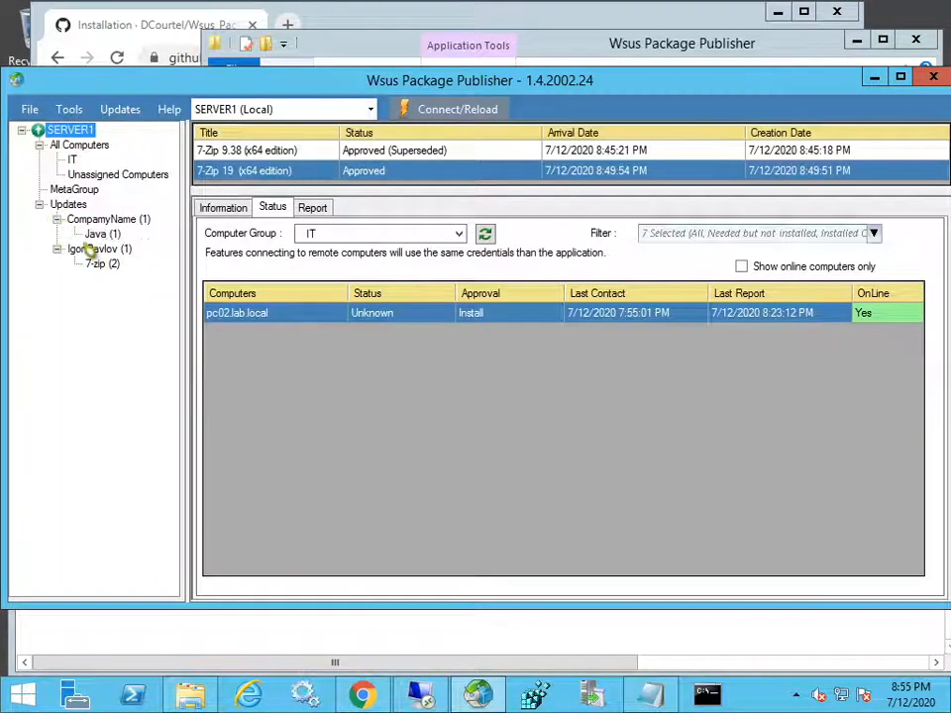
{"action": "left_click", "coordinate": [96, 233]}
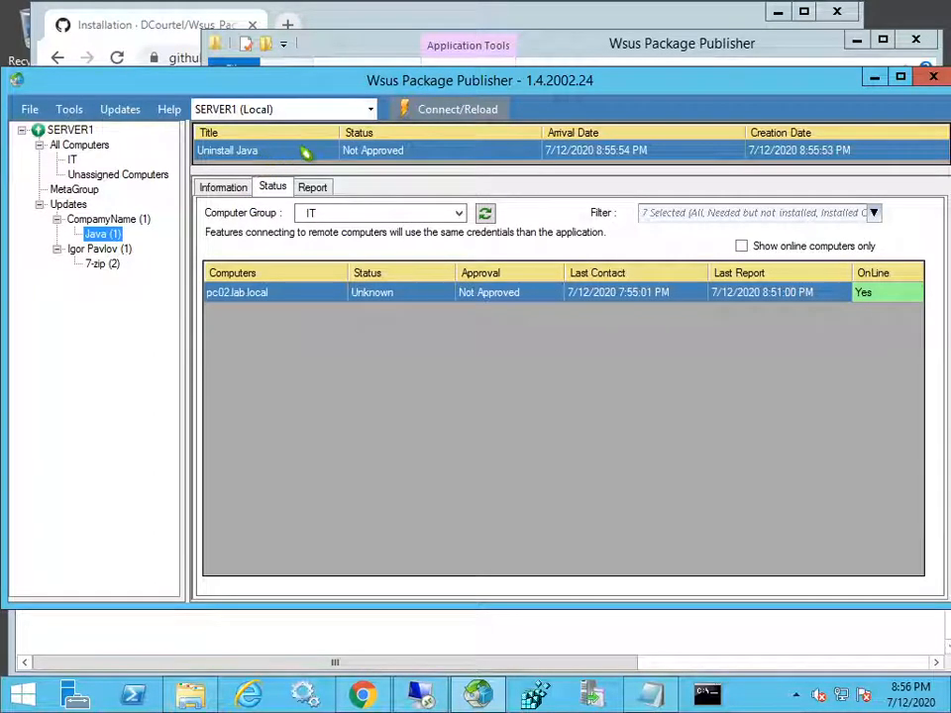
{"action": "right_click", "coordinate": [310, 155]}
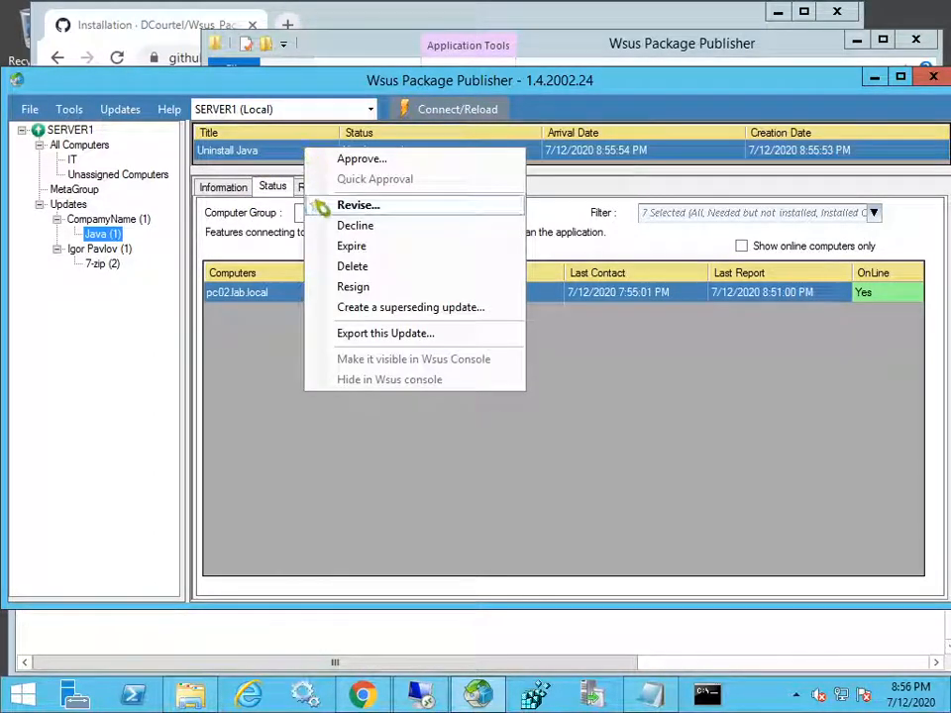
{"action": "left_click", "coordinate": [388, 163]}
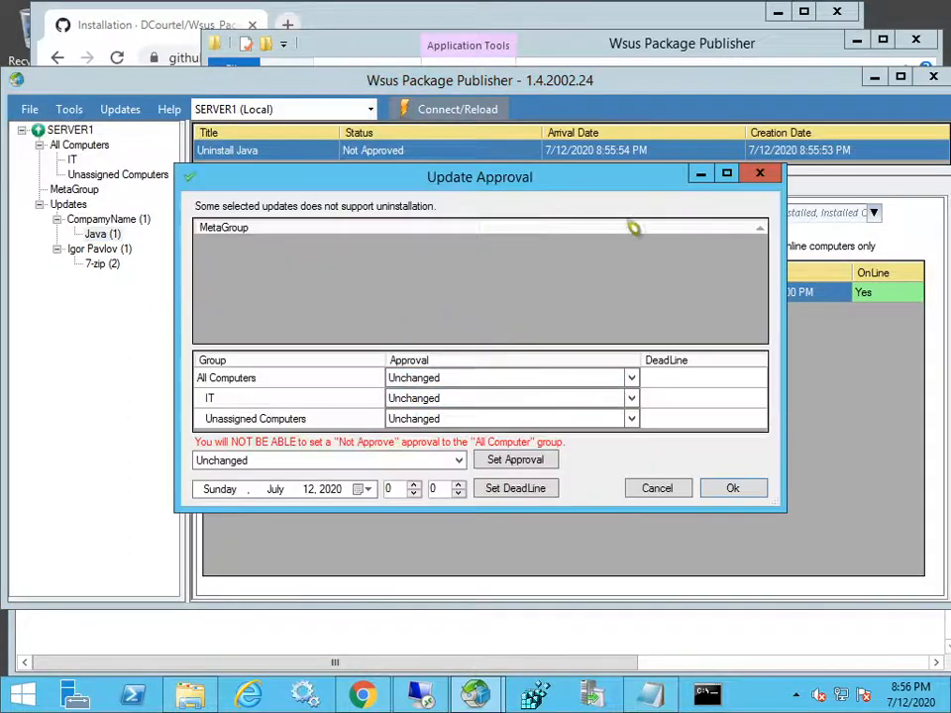
{"action": "left_click_drag", "start_coordinate": [789, 513], "coordinate": [861, 570]}
{"action": "left_click", "coordinate": [660, 397]}
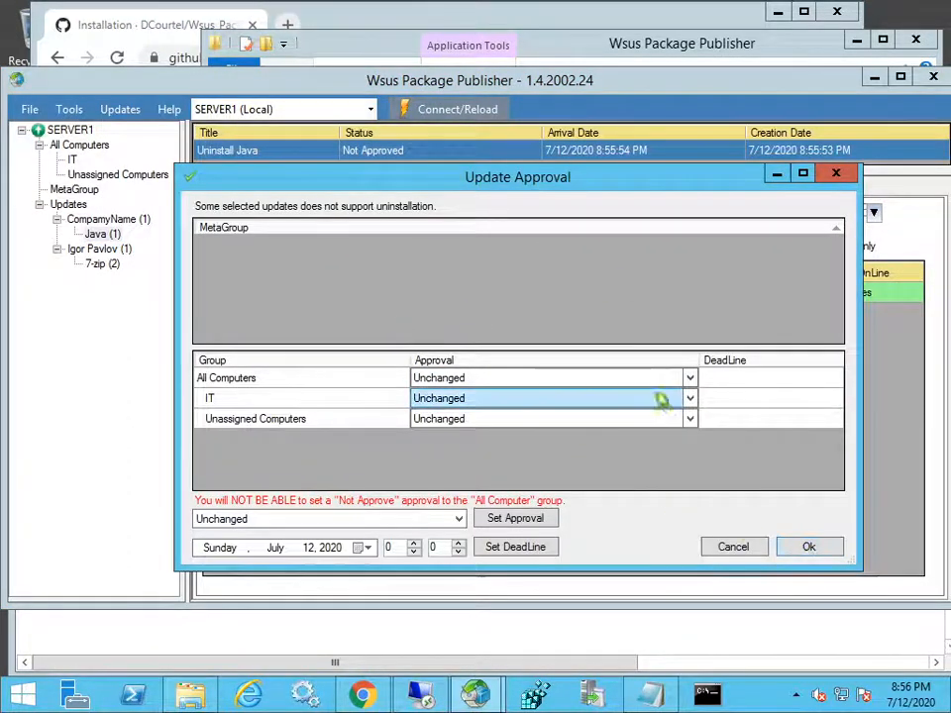
{"action": "left_click", "coordinate": [690, 398]}
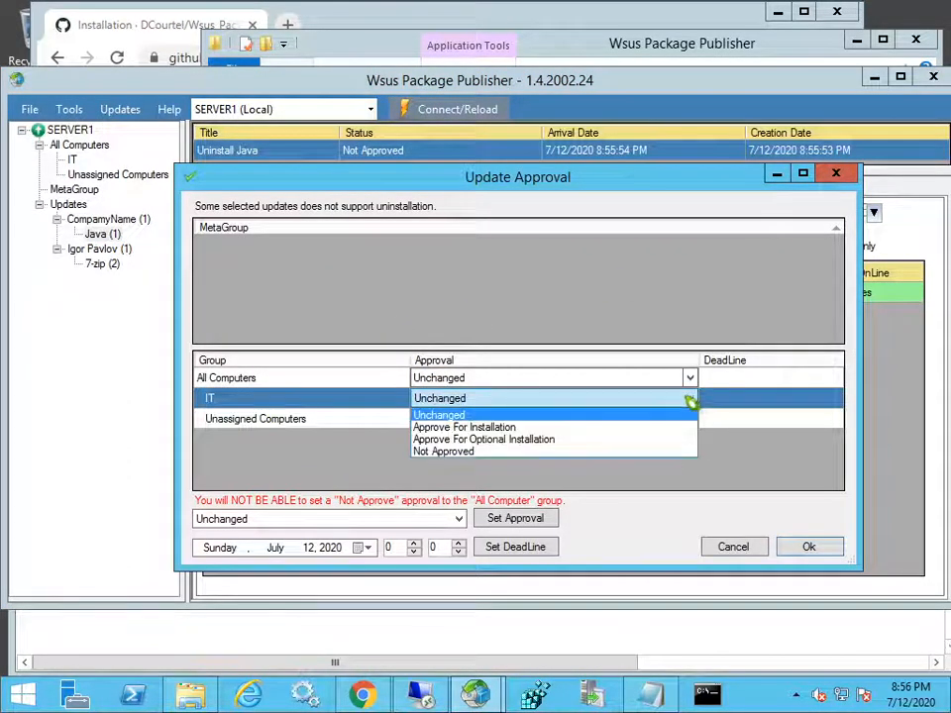
{"action": "left_click", "coordinate": [618, 427]}
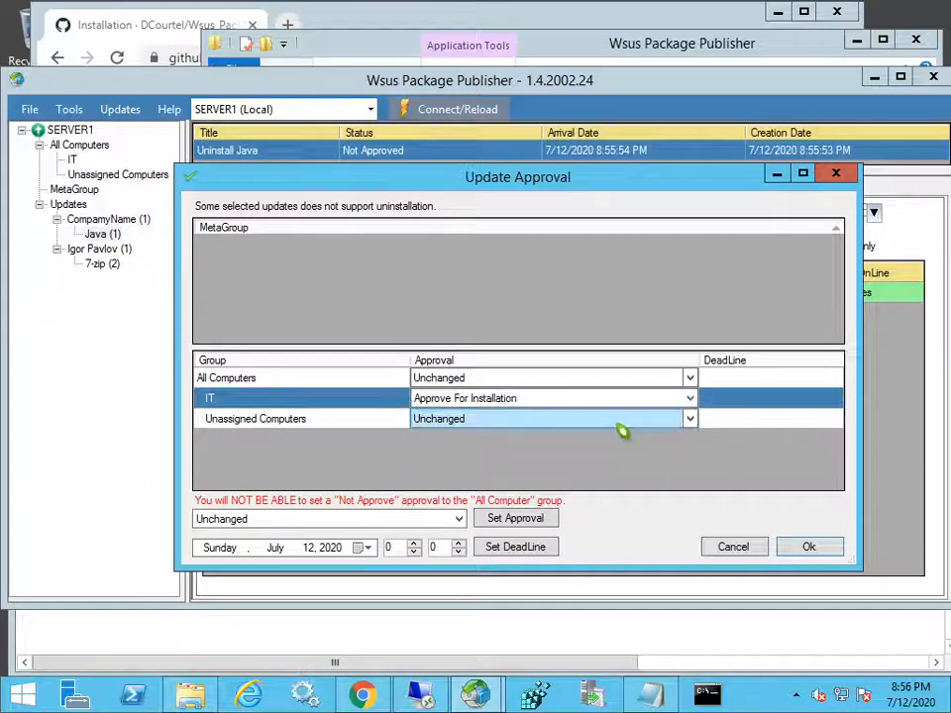
{"action": "left_click", "coordinate": [806, 547]}
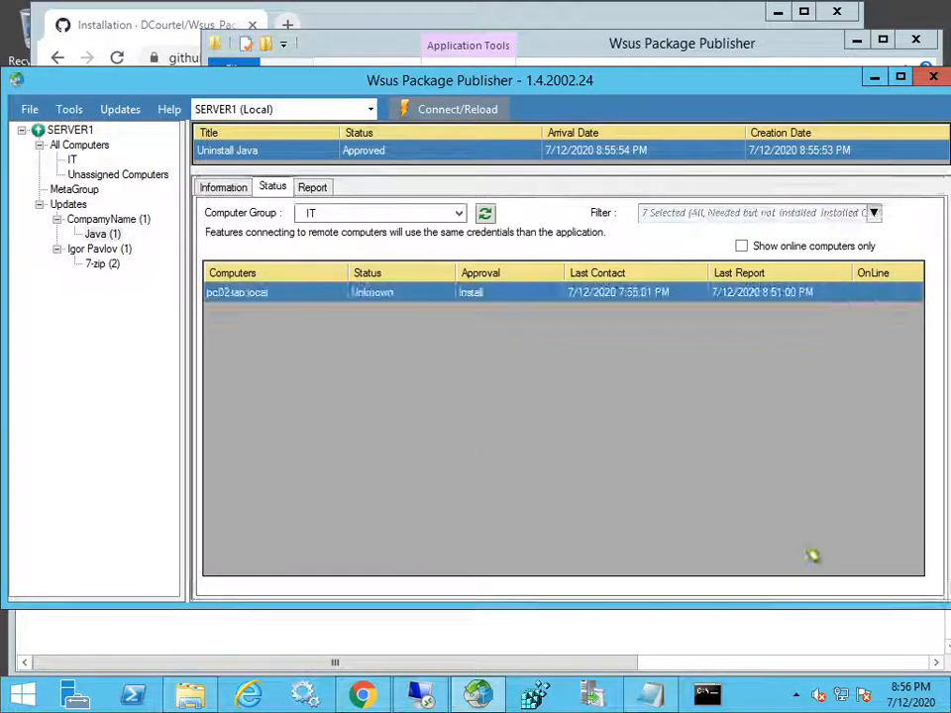
- Send the Detect Now and Report Now commands to pc02.lab.local and close the remote command results
{"action": "right_click", "coordinate": [287, 294]}
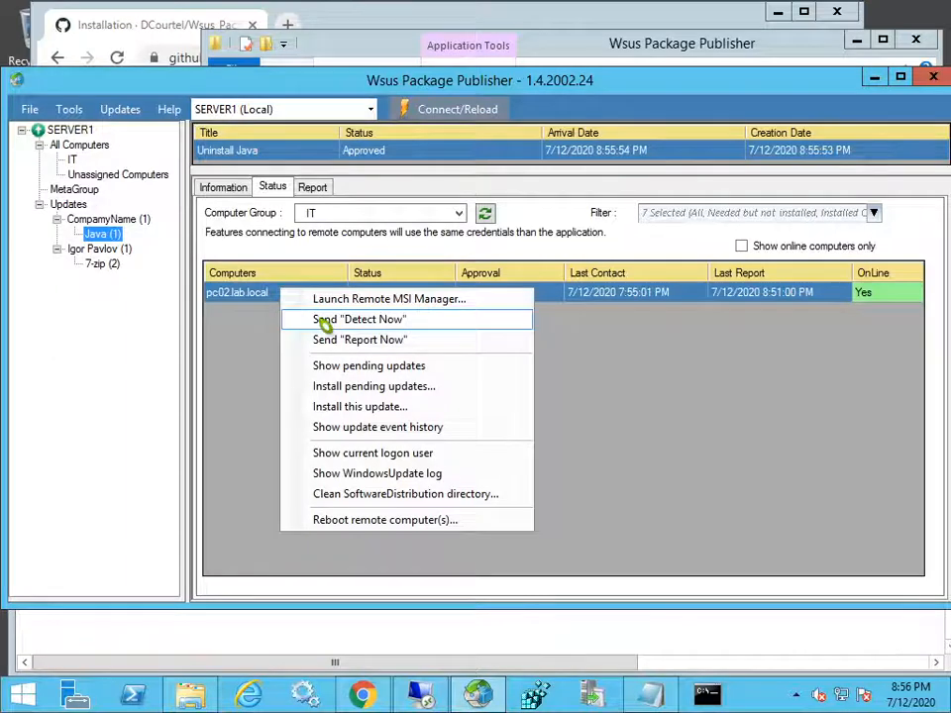
{"action": "left_click", "coordinate": [322, 319]}
{"action": "left_click", "coordinate": [658, 457]}
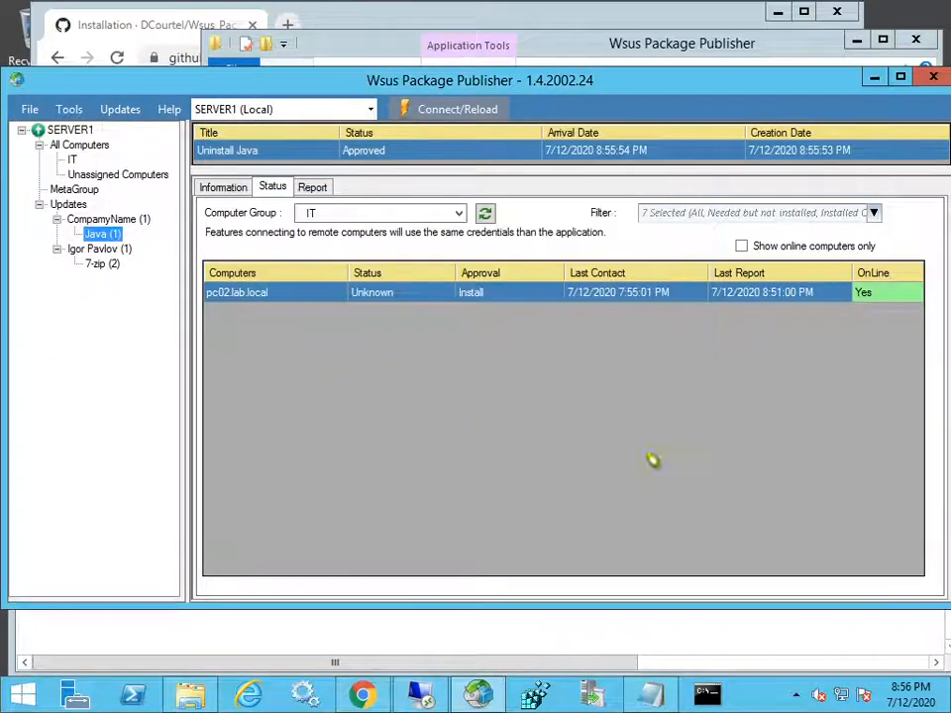
{"action": "right_click", "coordinate": [303, 299]}
{"action": "left_click", "coordinate": [339, 346]}
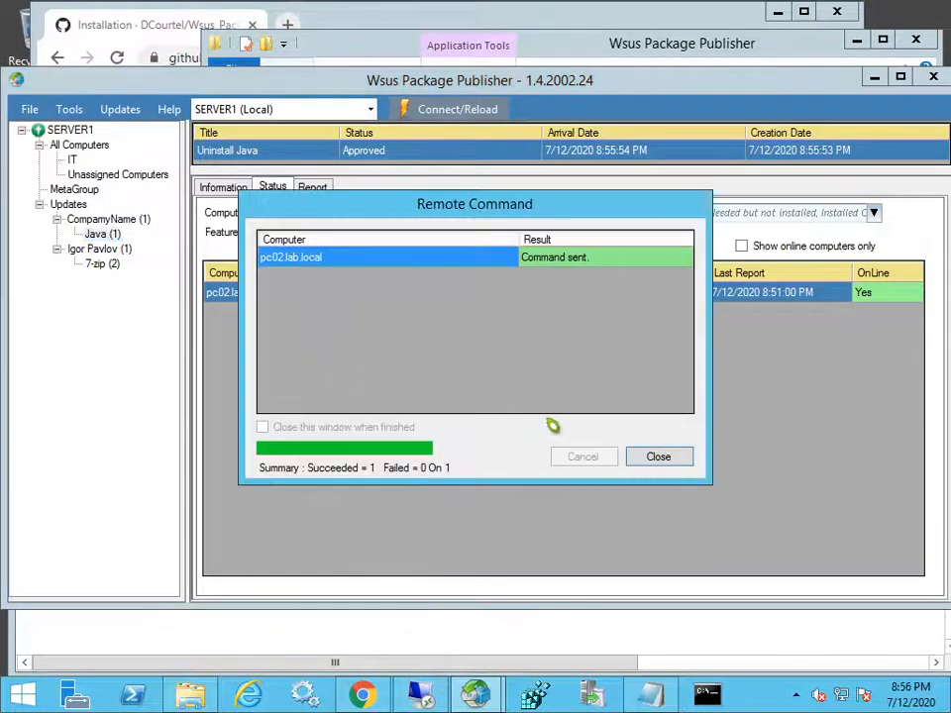
{"action": "left_click", "coordinate": [659, 457]}
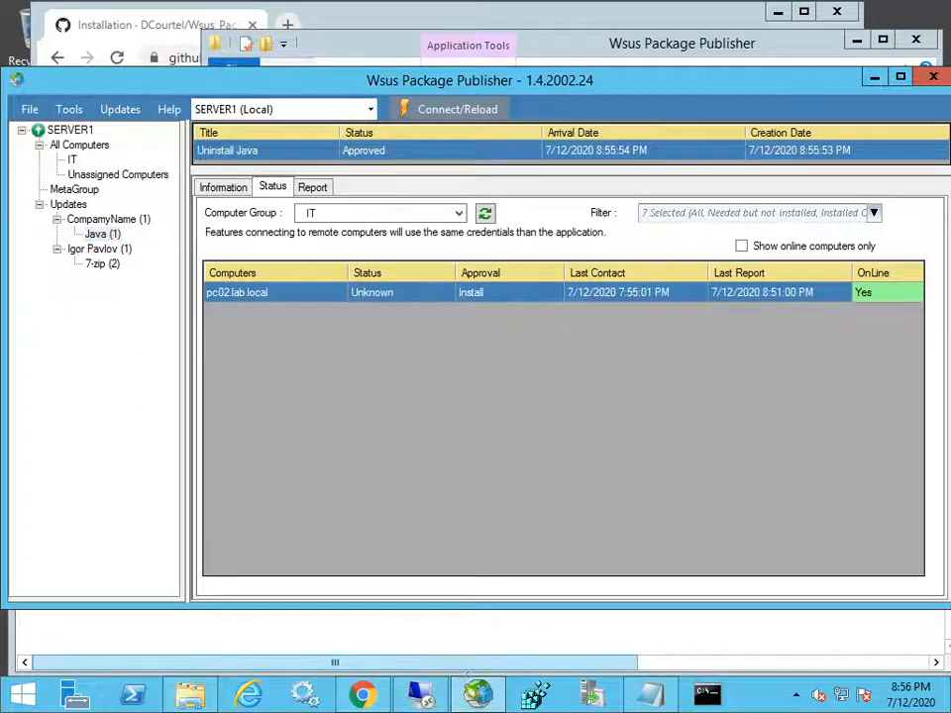
- Switch to the pc02 Remote Desktop session and check for updates twice in Windows Update
{"action": "mouse_move", "coordinate": [421, 694]}
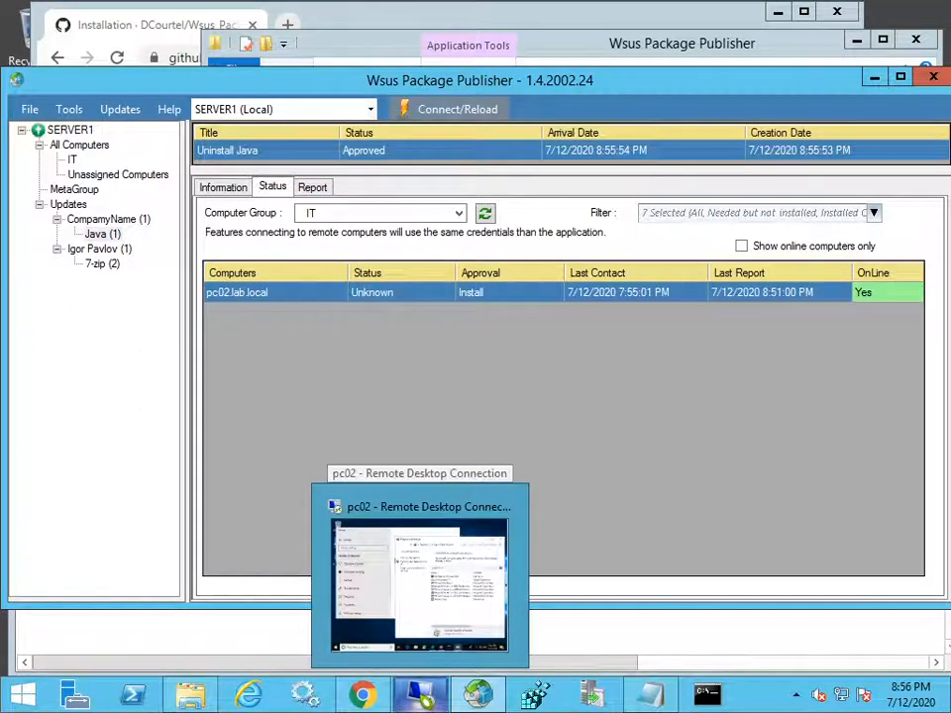
{"action": "left_click", "coordinate": [458, 629]}
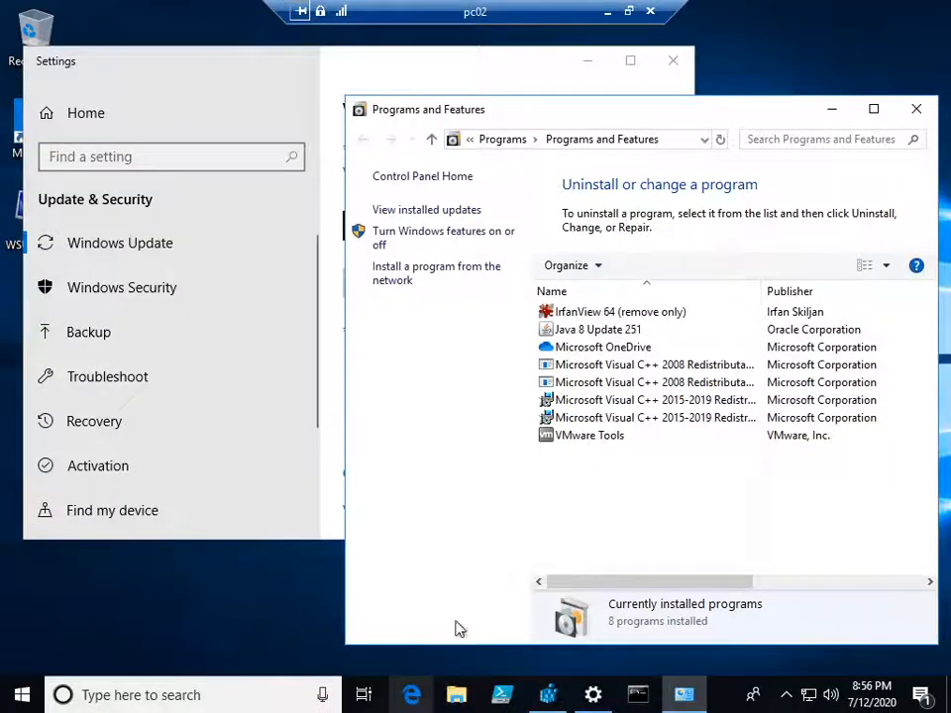
{"action": "left_click", "coordinate": [320, 536]}
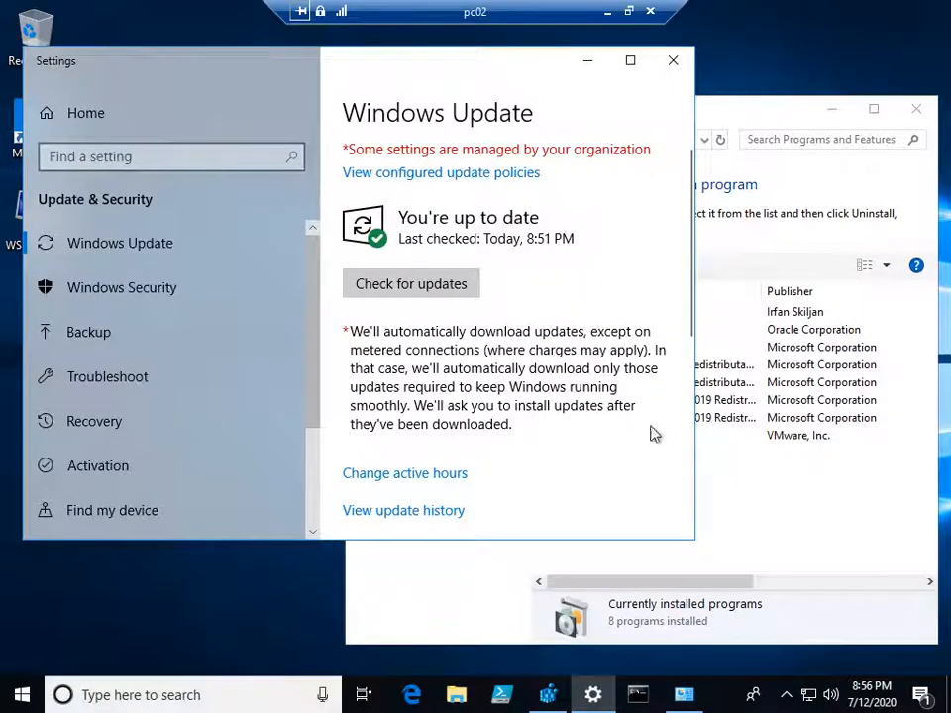
{"action": "left_click", "coordinate": [422, 289]}
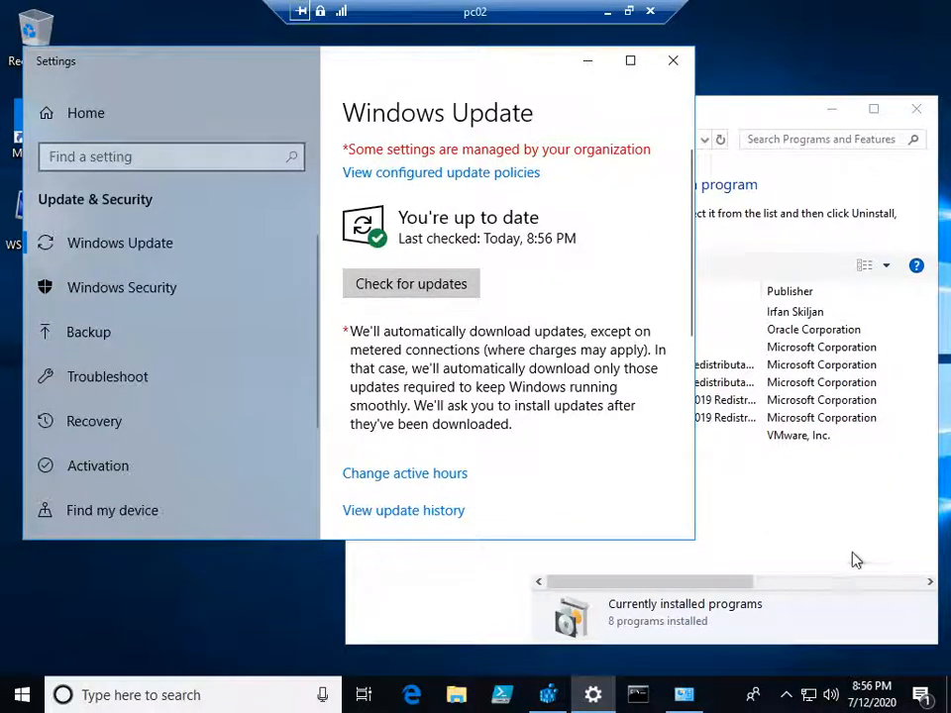
{"action": "left_click", "coordinate": [432, 286]}
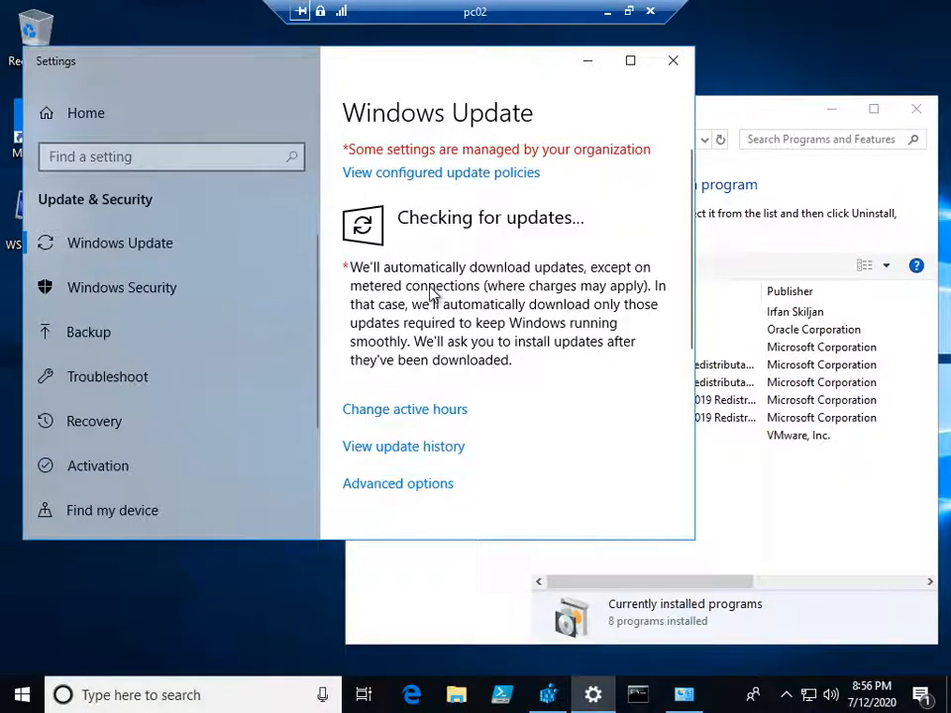
- Refresh the list of installed programs in Programs and Features on pc02
{"action": "left_click", "coordinate": [734, 537]}
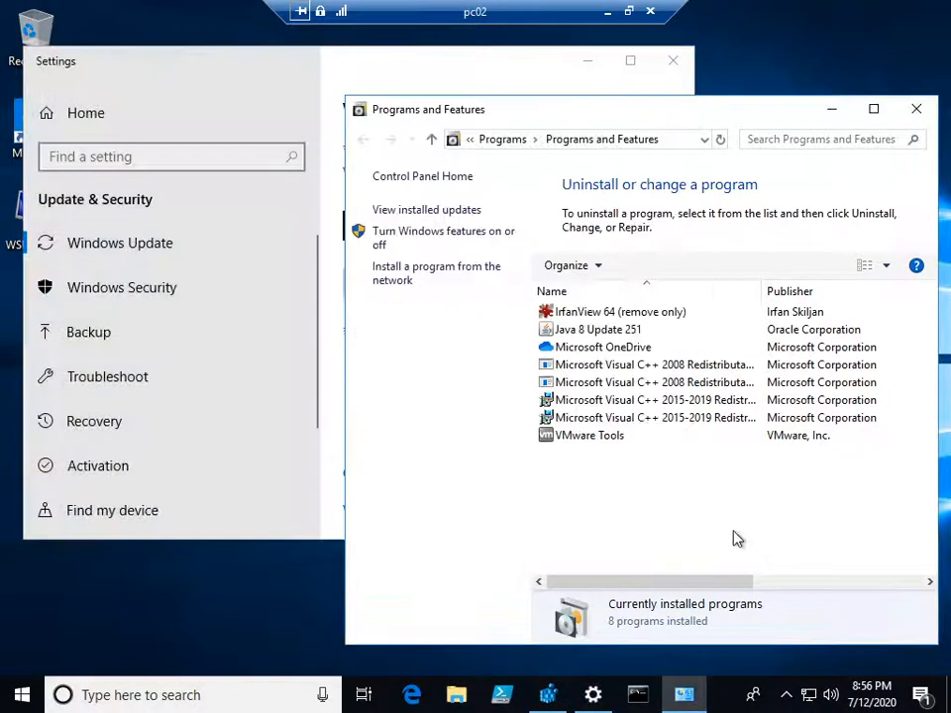
{"action": "right_click", "coordinate": [734, 538]}
{"action": "left_click", "coordinate": [755, 580]}
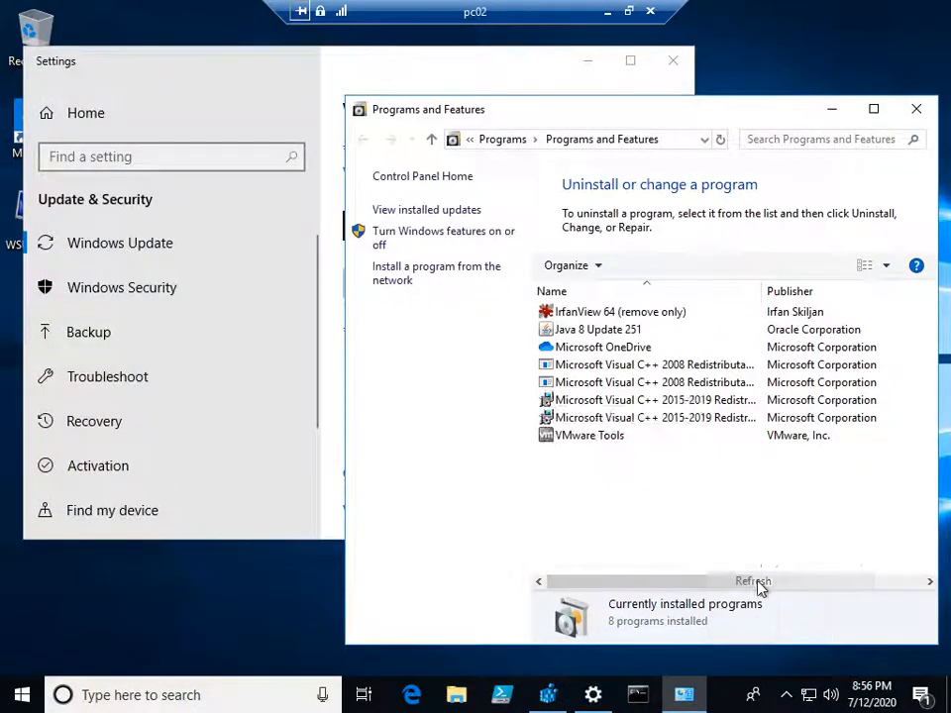
- Repeat the Windows Update check on pc02, then minimize the remote session to return to Wsus Package Publisher
{"action": "left_click", "coordinate": [319, 543]}
{"action": "left_click", "coordinate": [421, 290]}
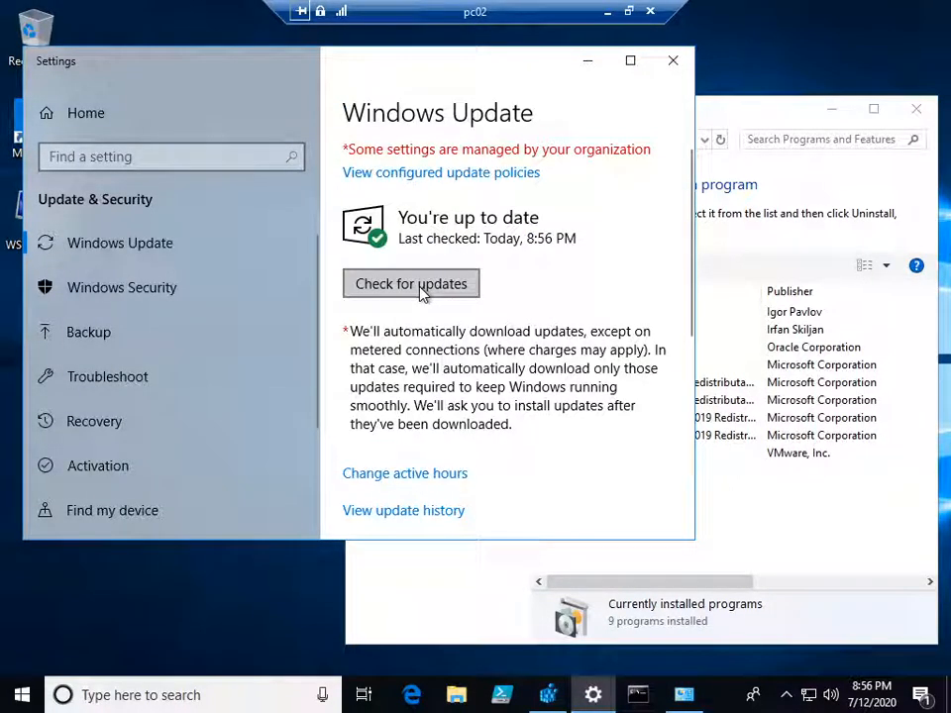
{"action": "left_click", "coordinate": [420, 286]}
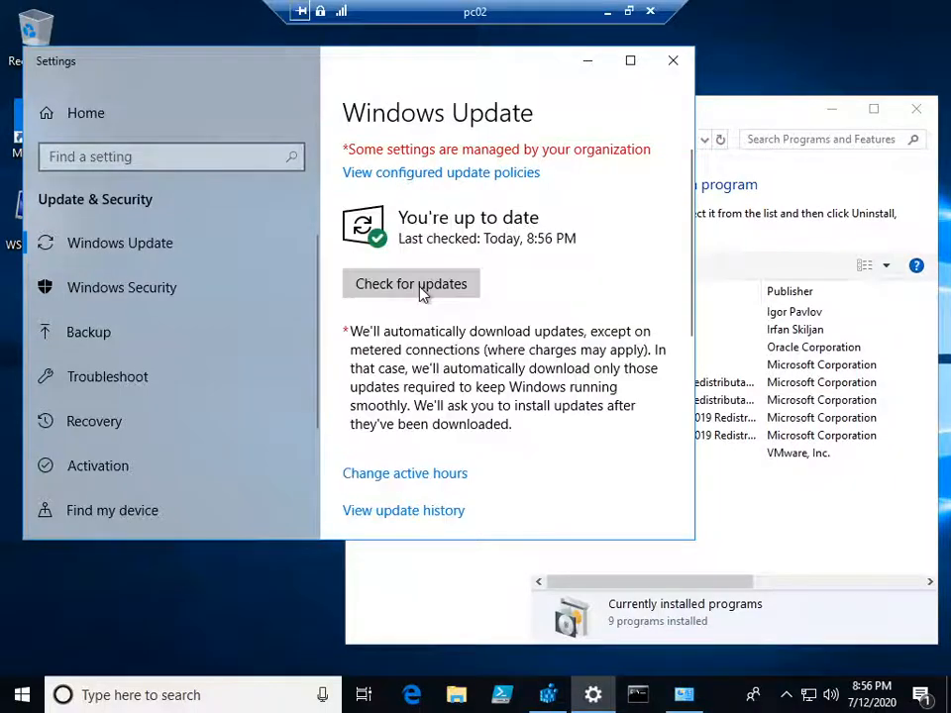
{"action": "left_click", "coordinate": [607, 11]}
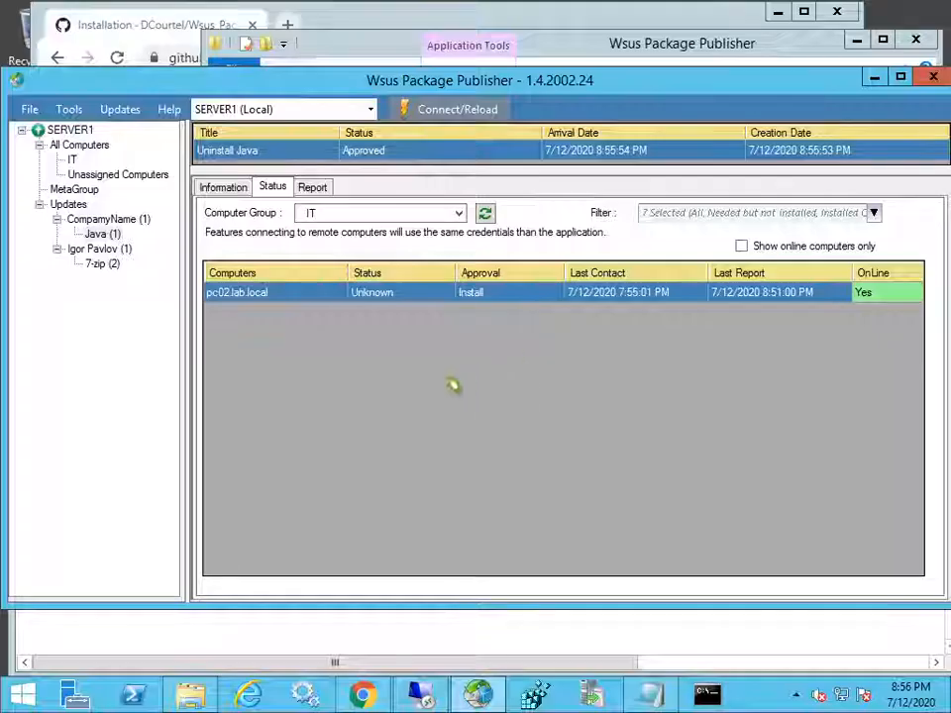
- Resend Detect Now and Report Now to pc02.lab.local, closing each command result
{"action": "right_click", "coordinate": [291, 299]}
{"action": "left_click", "coordinate": [327, 323]}
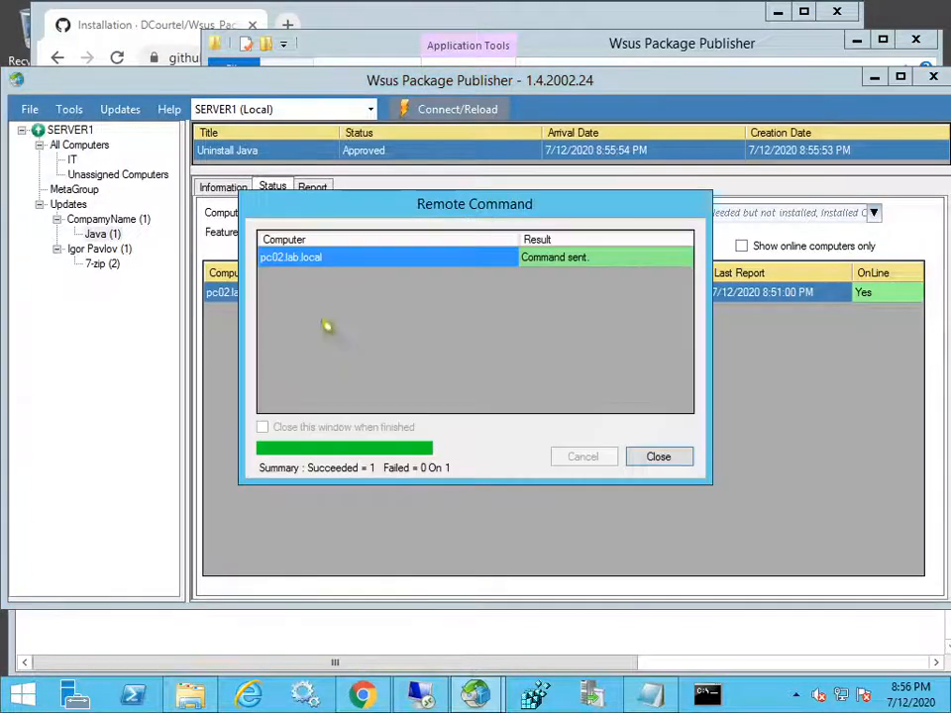
{"action": "left_click", "coordinate": [658, 456]}
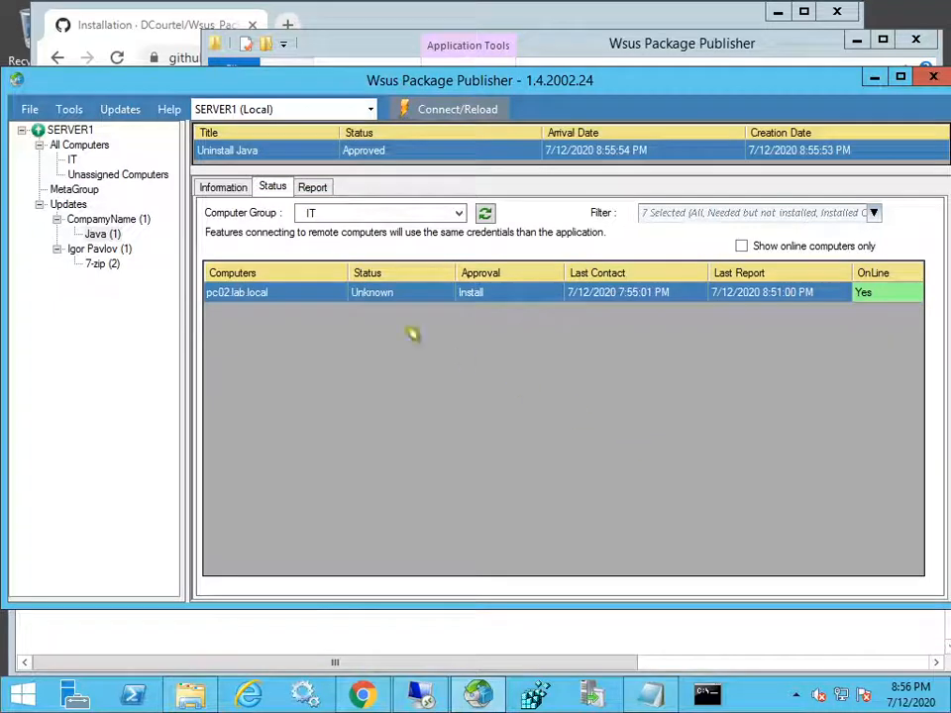
{"action": "right_click", "coordinate": [307, 297]}
{"action": "left_click", "coordinate": [400, 347]}
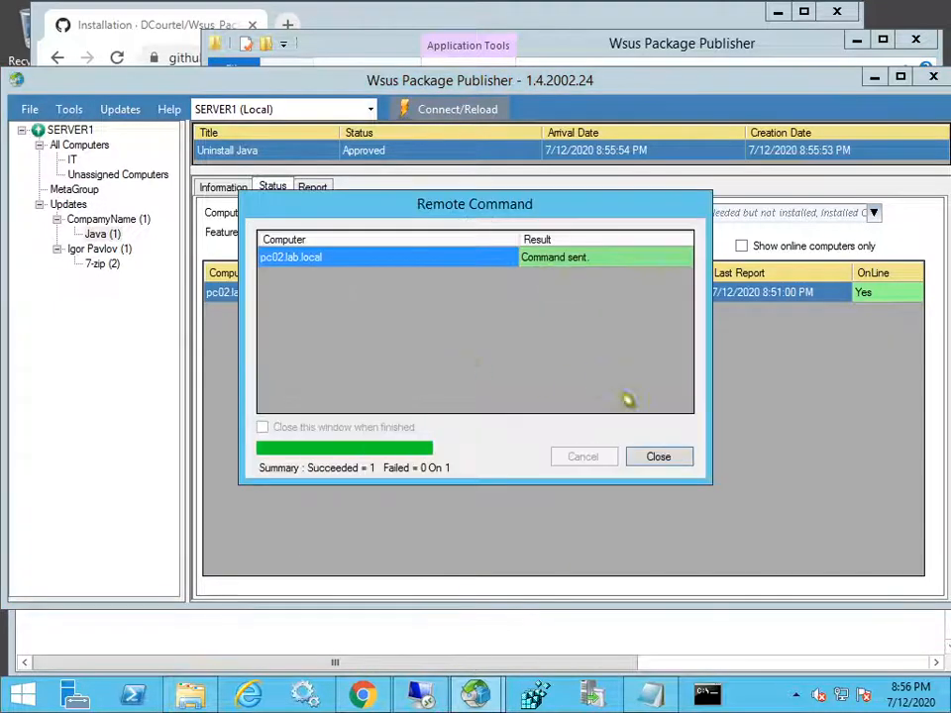
{"action": "left_click", "coordinate": [680, 455]}
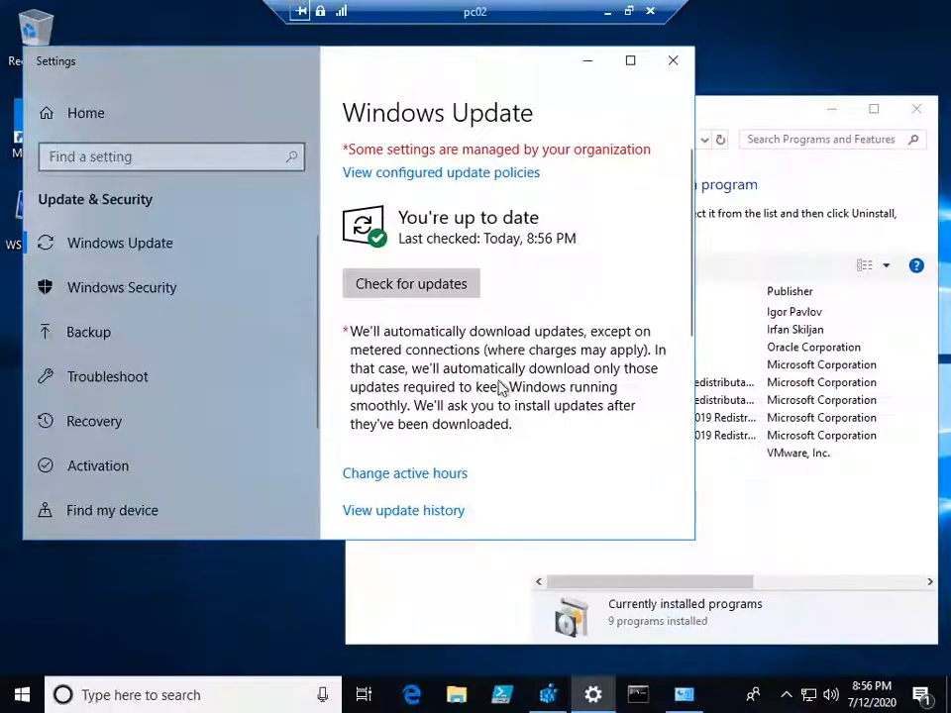
- Check for updates on pc02 to run Uninstall Java, refresh the installed programs list and minimize the remote session
{"action": "left_click", "coordinate": [431, 290]}
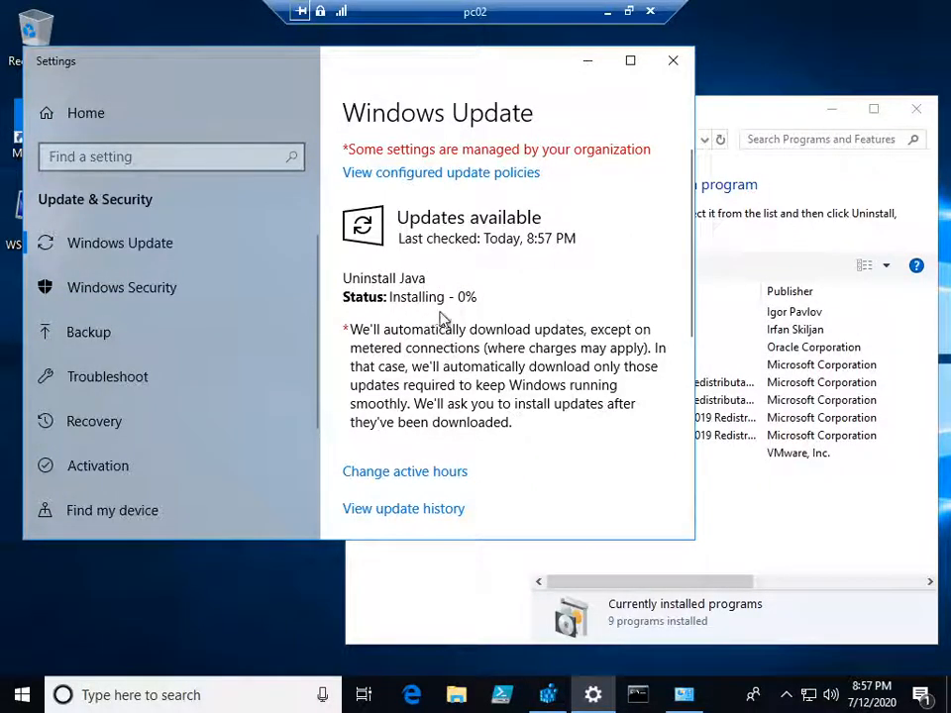
{"action": "left_click", "coordinate": [728, 563]}
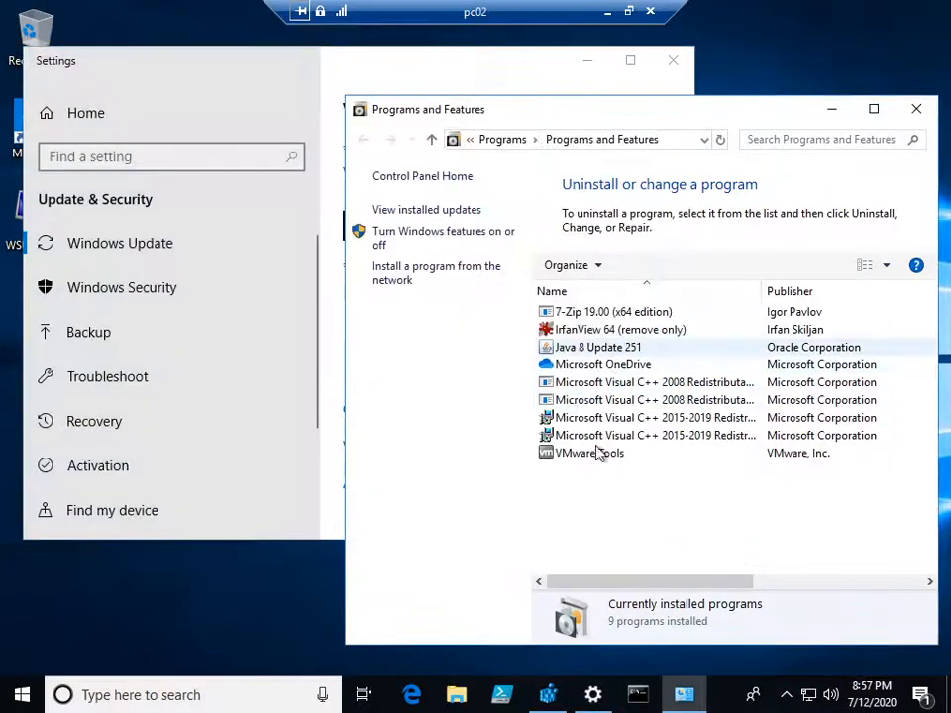
{"action": "right_click", "coordinate": [598, 491]}
{"action": "left_click", "coordinate": [637, 572]}
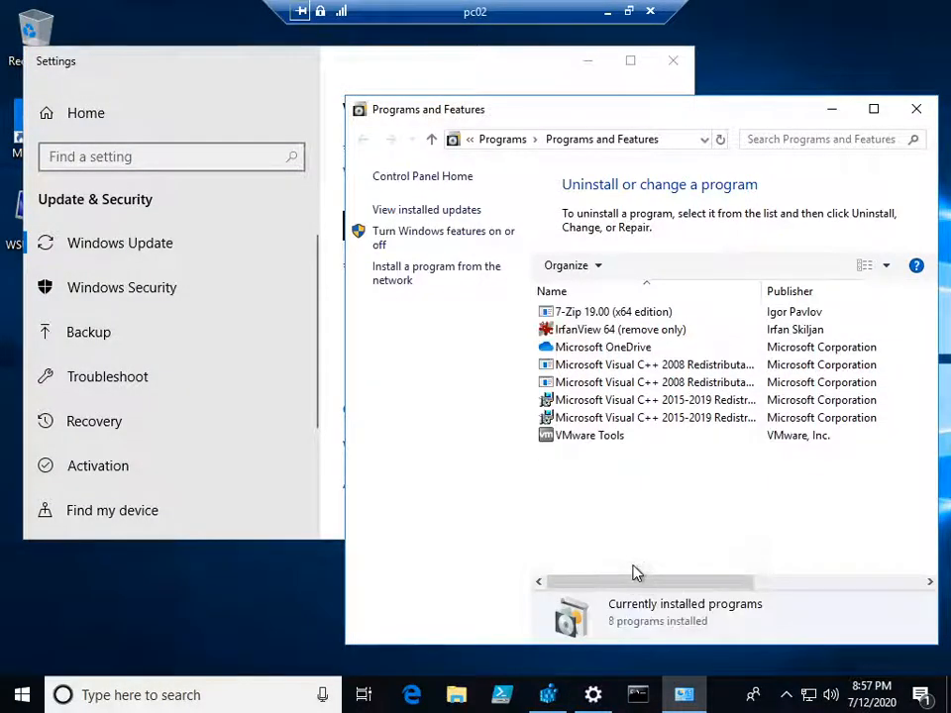
{"action": "left_click", "coordinate": [606, 15]}
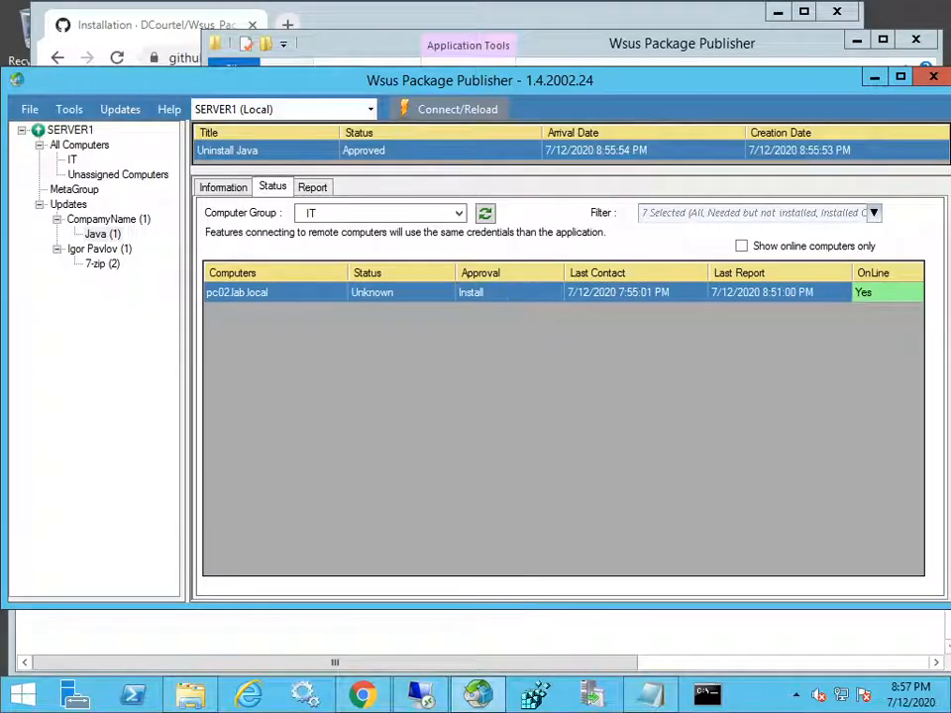